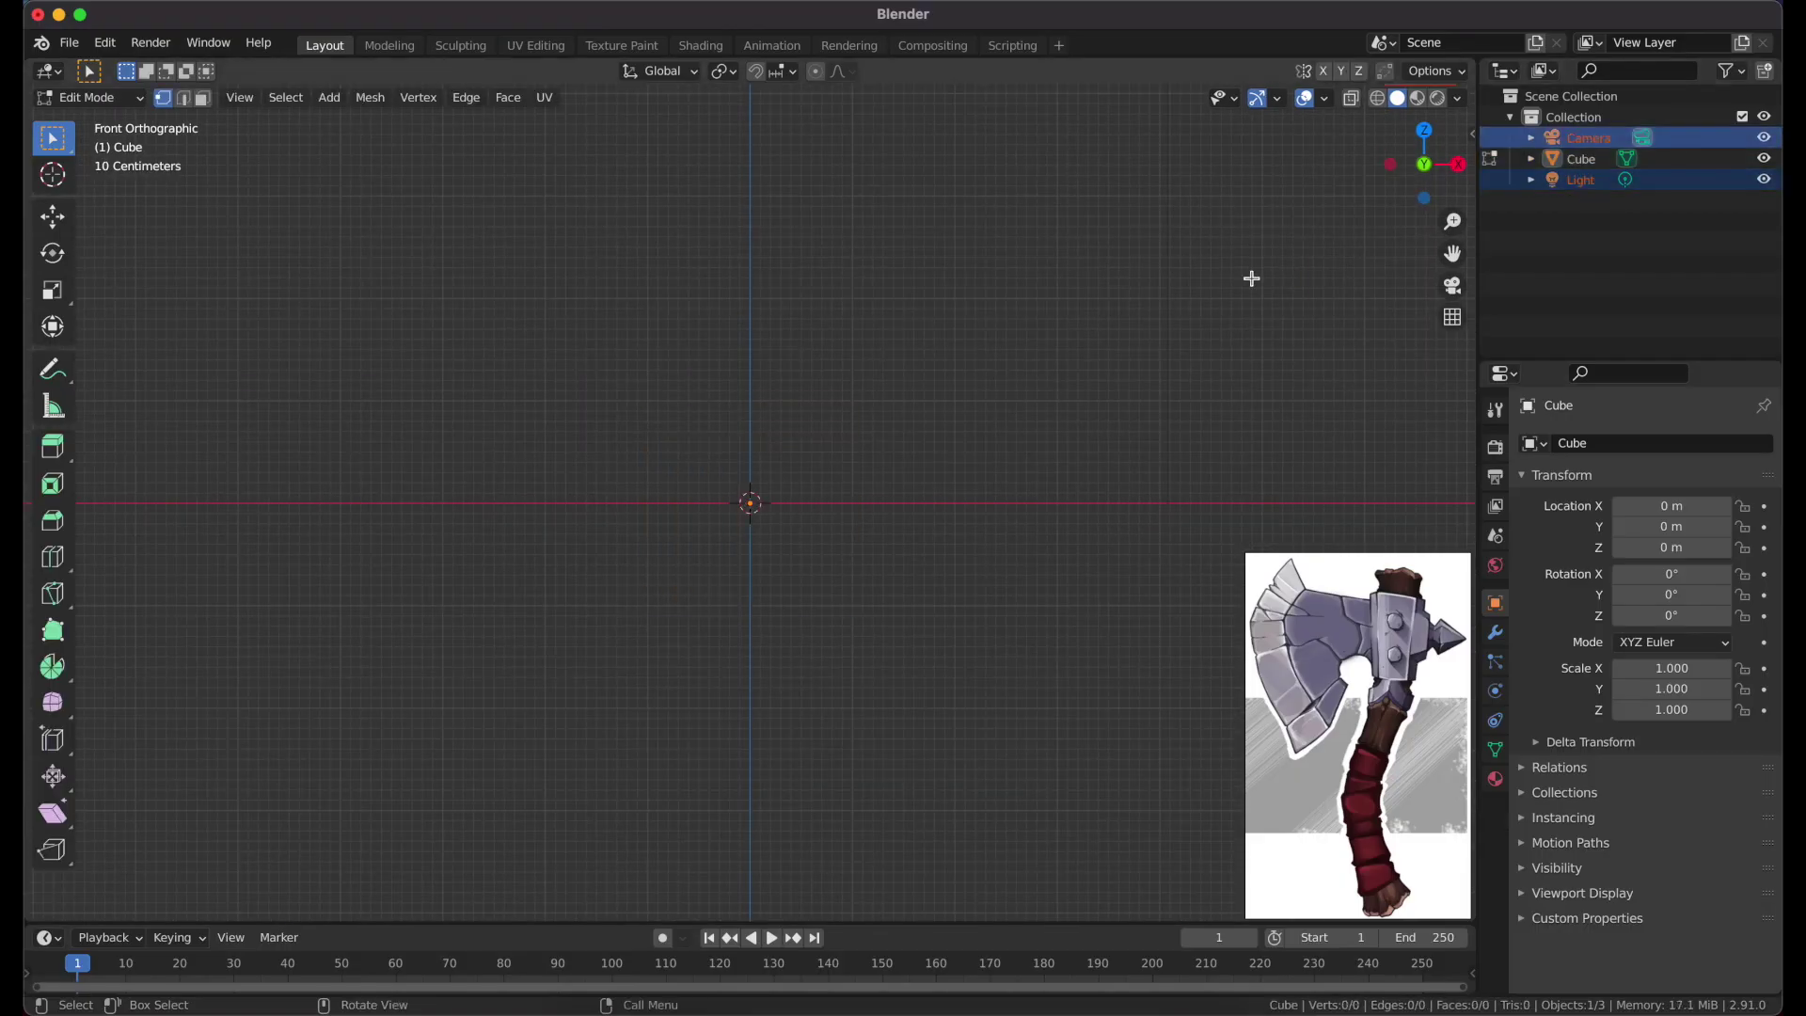
# In front view, shrink the starting cube and apply its scale
pyautogui.press('KP_1')
pyautogui.press('n')
pyautogui.press('a')
pyautogui.press('s')
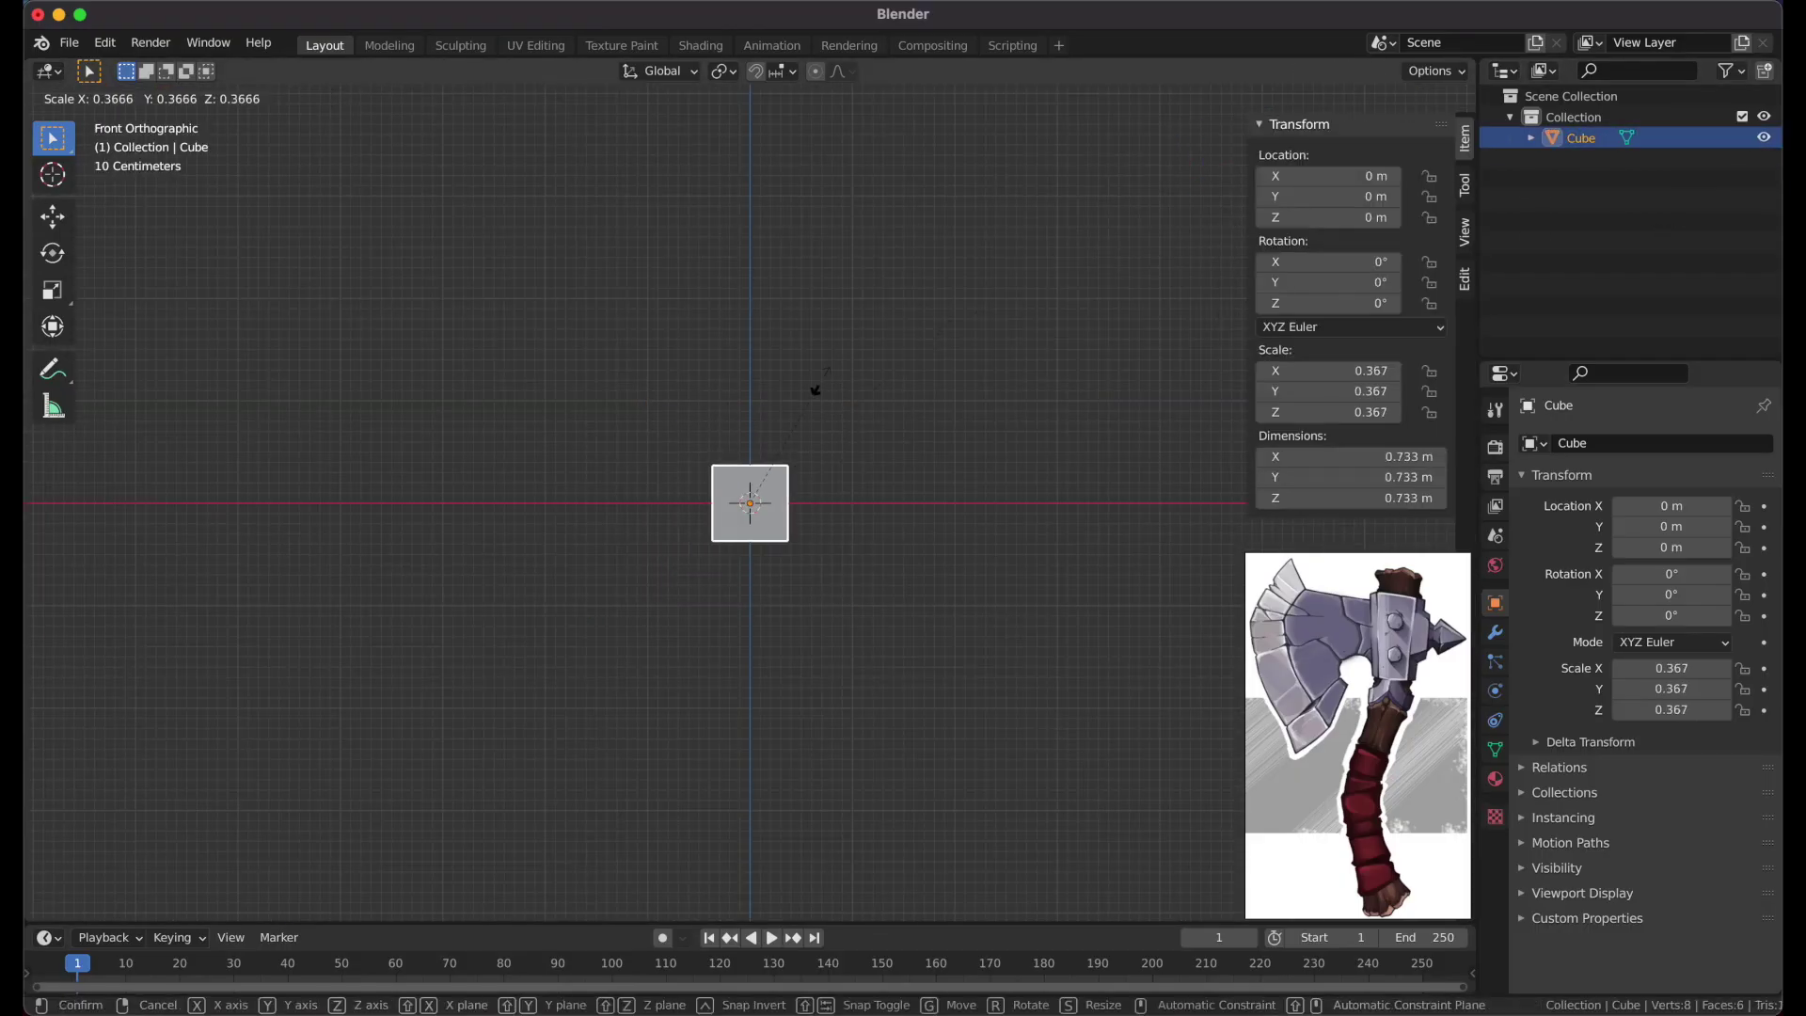
pyautogui.hotkey('ctrl', 'a')
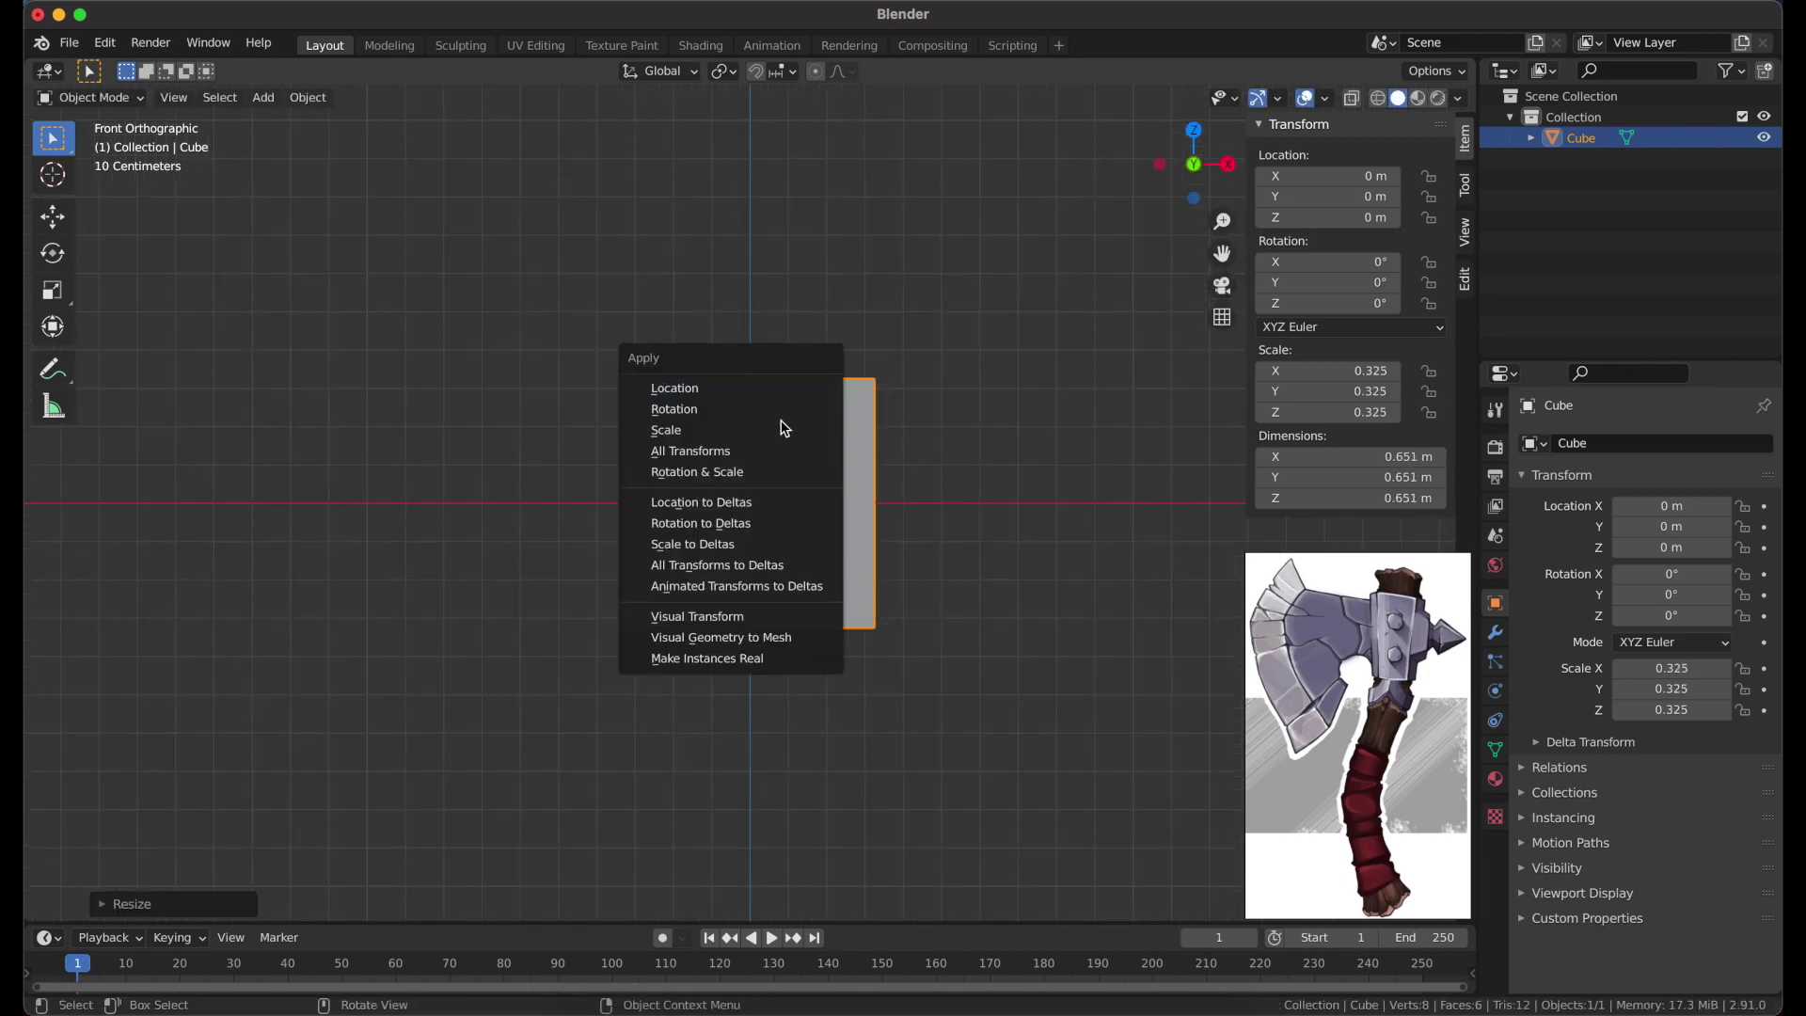
pyautogui.press('Tab')
# Add a cylinder at the scene centre and scale it narrower in Edit Mode
pyautogui.hotkey('shift', 'a')
pyautogui.click(999, 534)
pyautogui.click(112, 904)
pyautogui.press('Tab')
pyautogui.press('s')
pyautogui.click(954, 384)
# Resize the cylinder along Z and make it thinner, with X-ray on, into a long handle
pyautogui.press('s')
pyautogui.press('z')
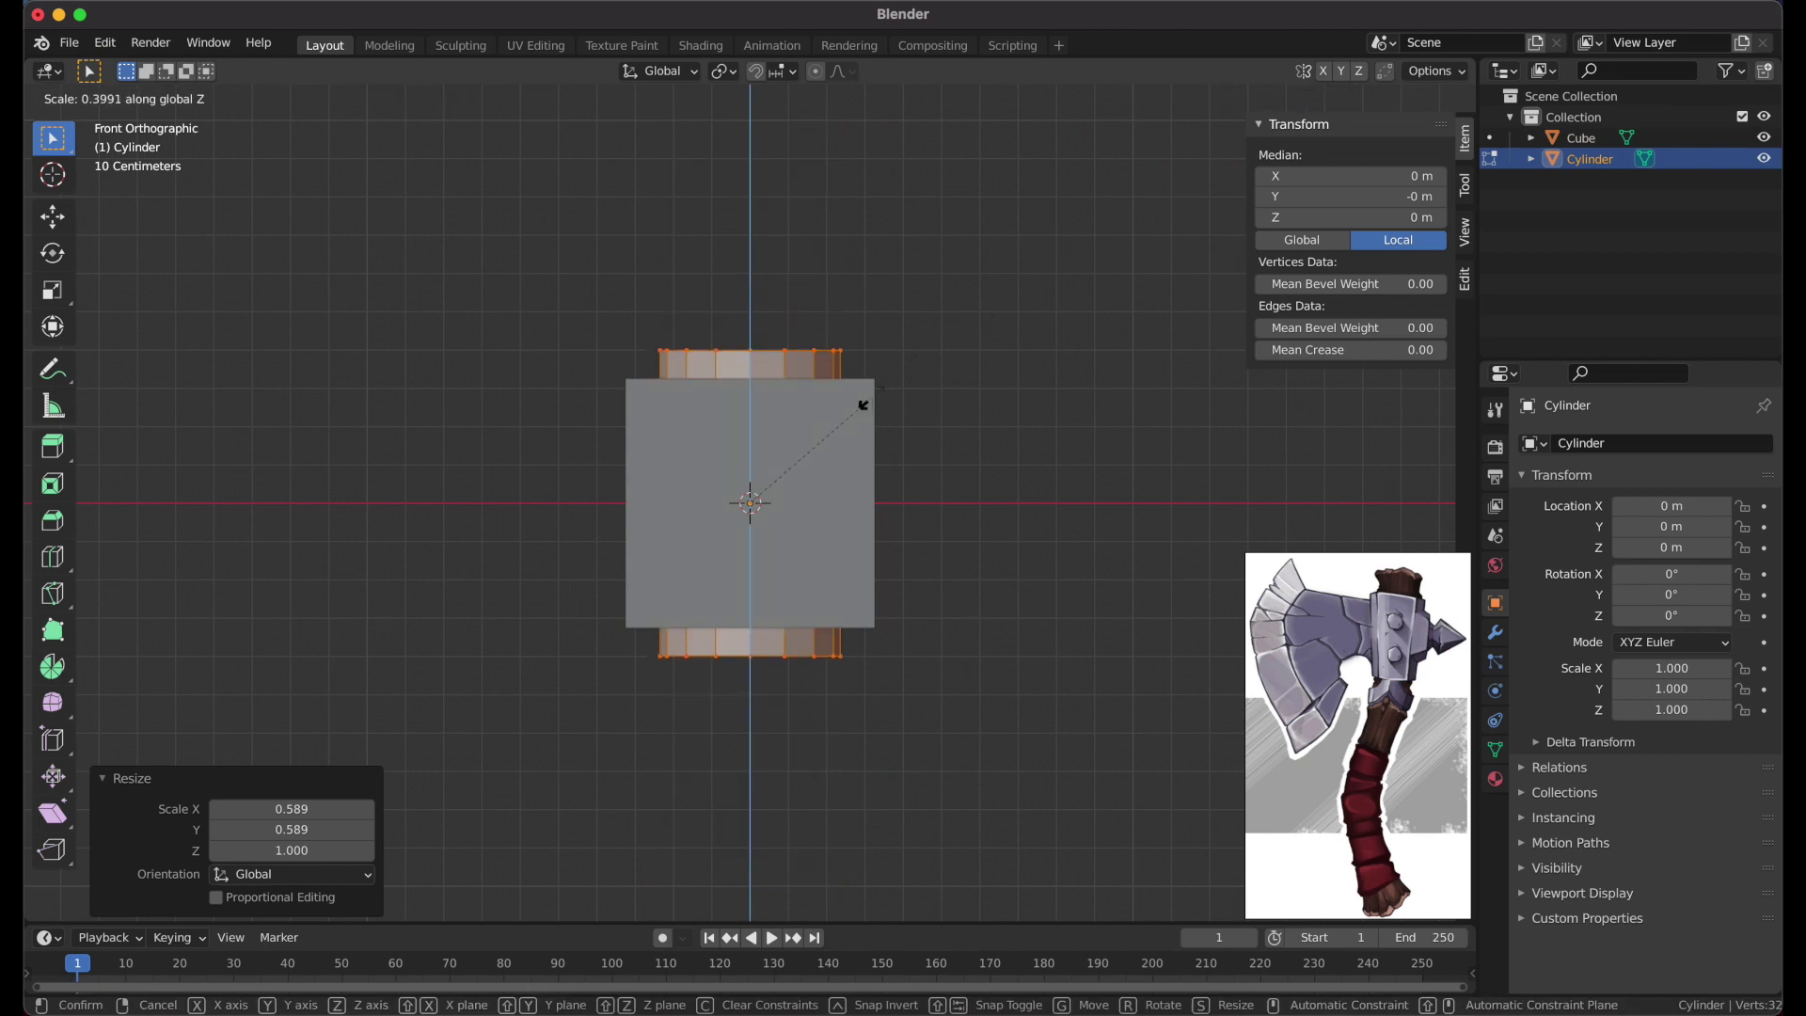
pyautogui.click(860, 401)
pyautogui.hotkey('alt', 'z')
pyautogui.press('s')
pyautogui.click(1050, 427)
pyautogui.click(841, 473)
pyautogui.scroll(4, 773, 431)
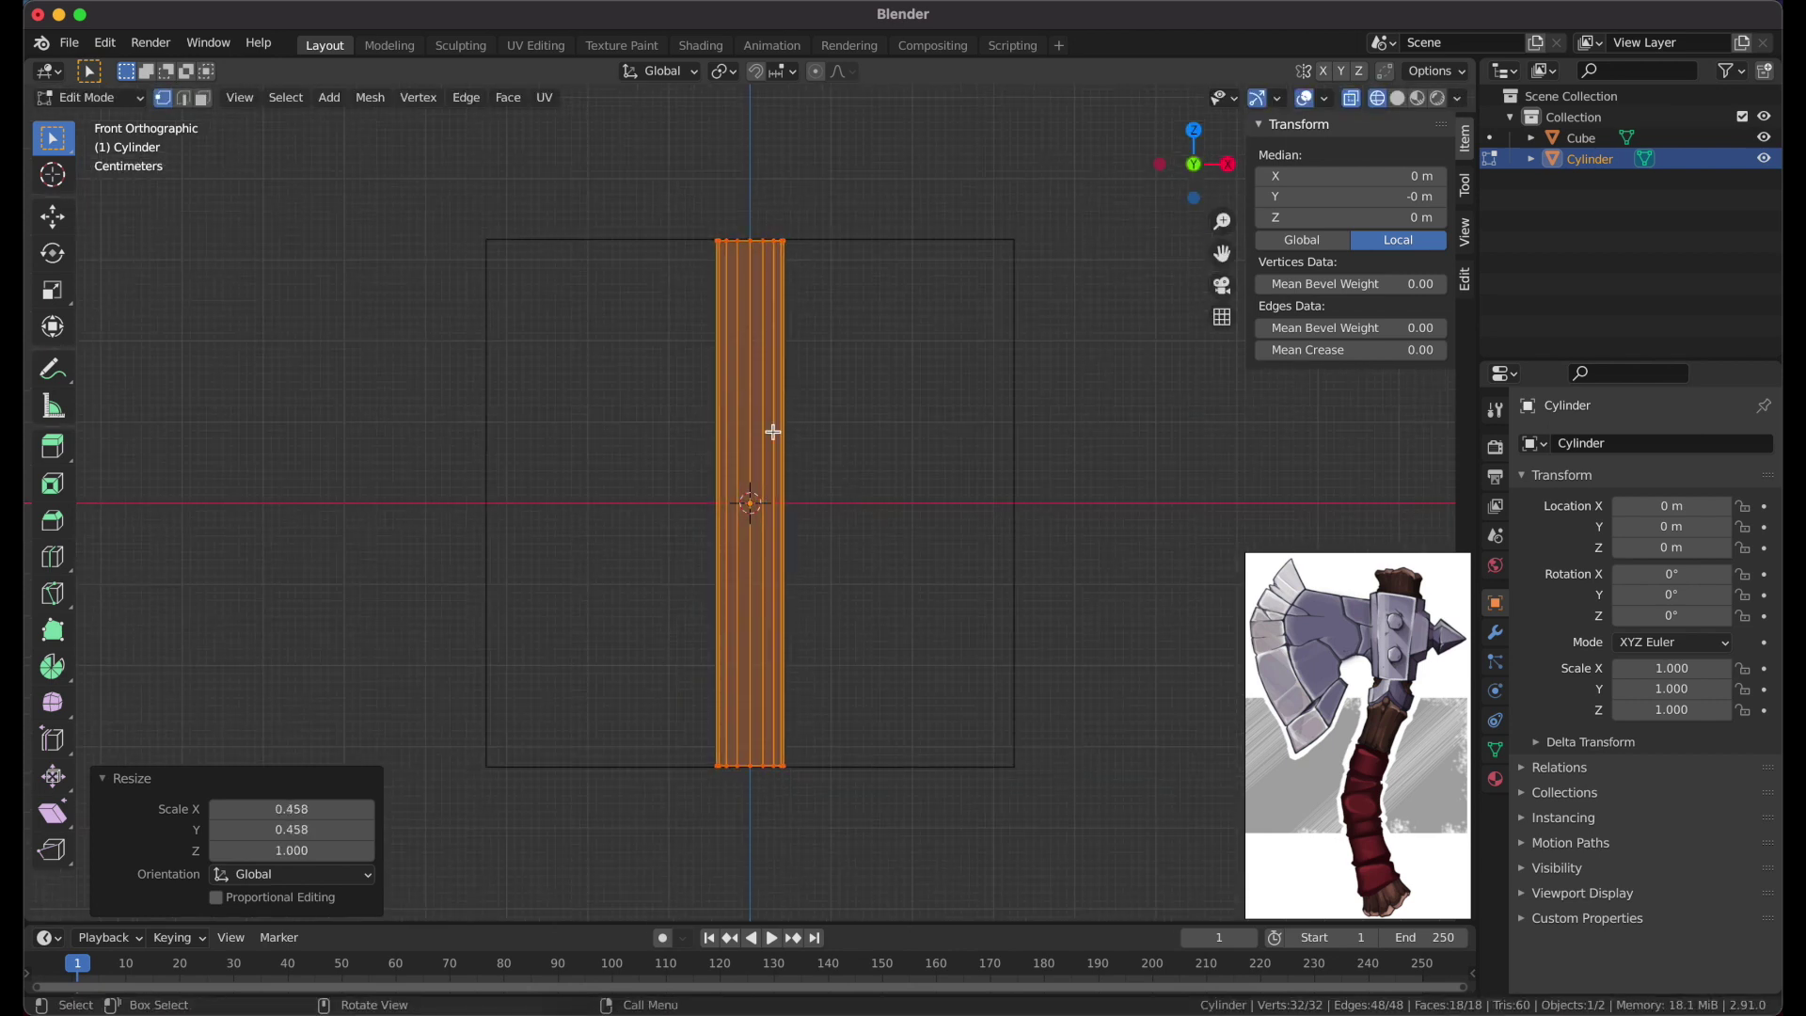
# Add three edge loops along the handle and shift the middle loop to bend it
pyautogui.click(767, 549)
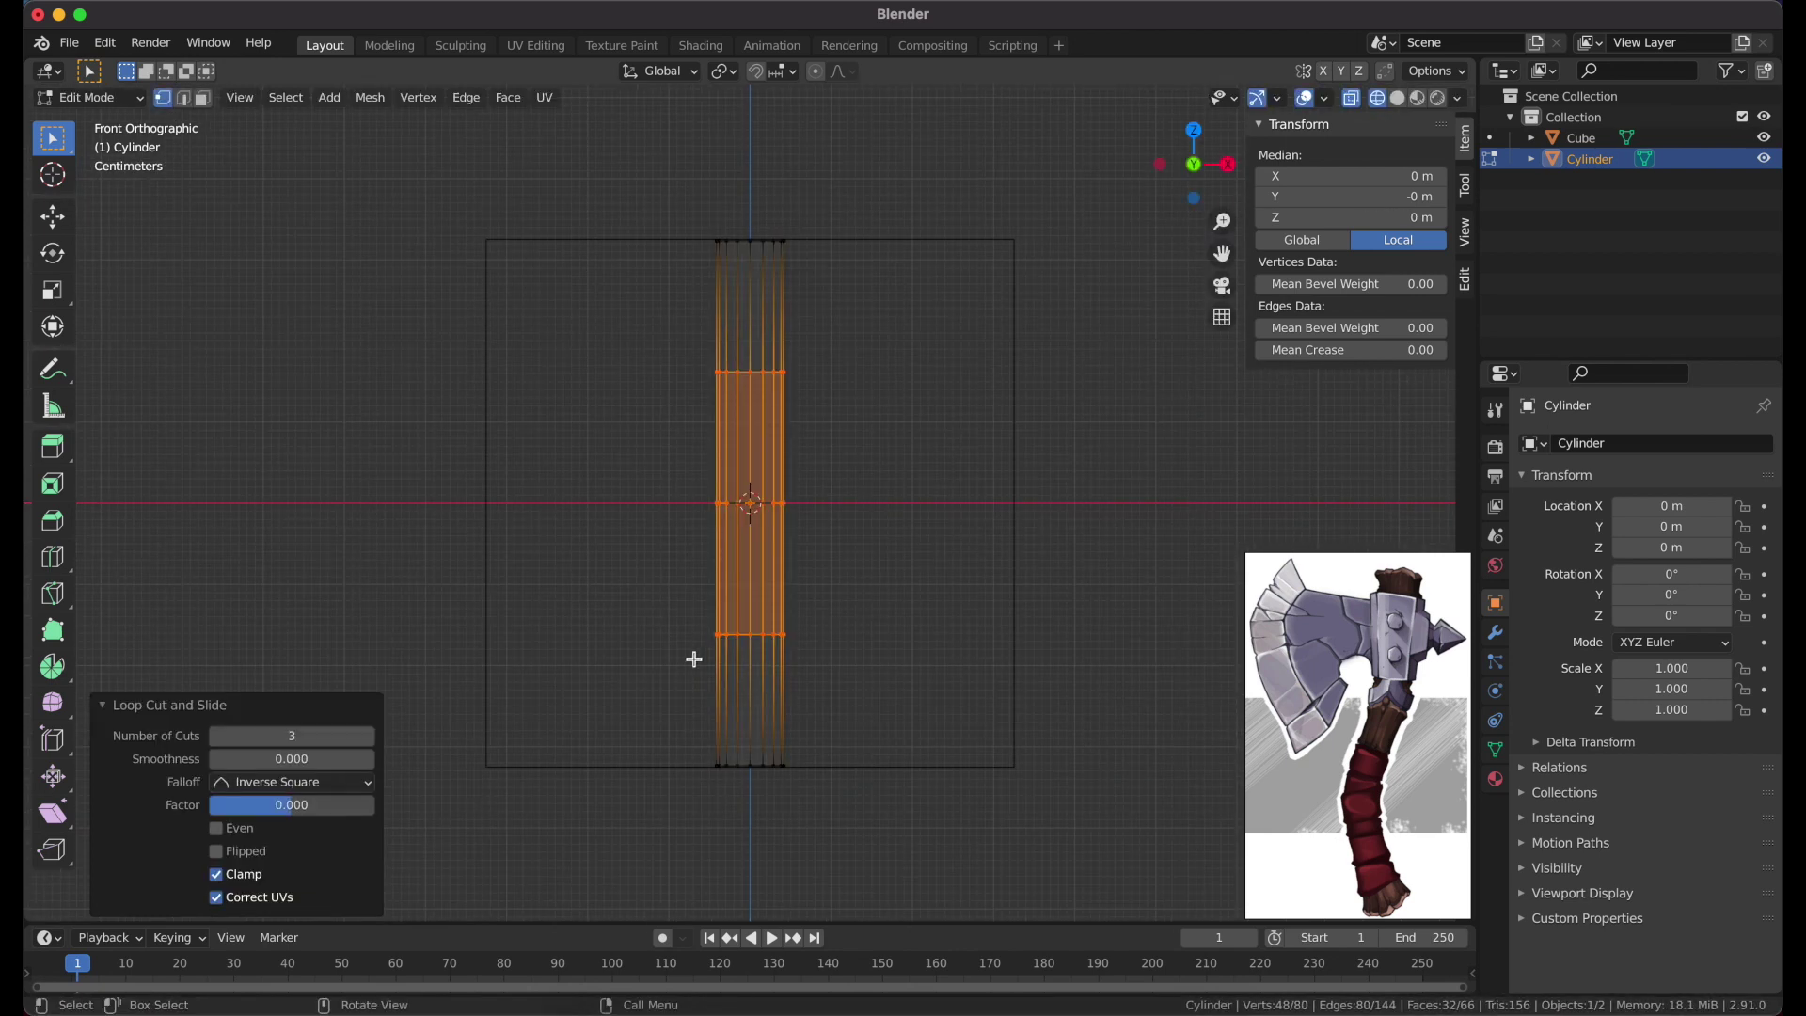
pyautogui.press('g')
pyautogui.click(923, 596)
pyautogui.press('g')
pyautogui.click(649, 631)
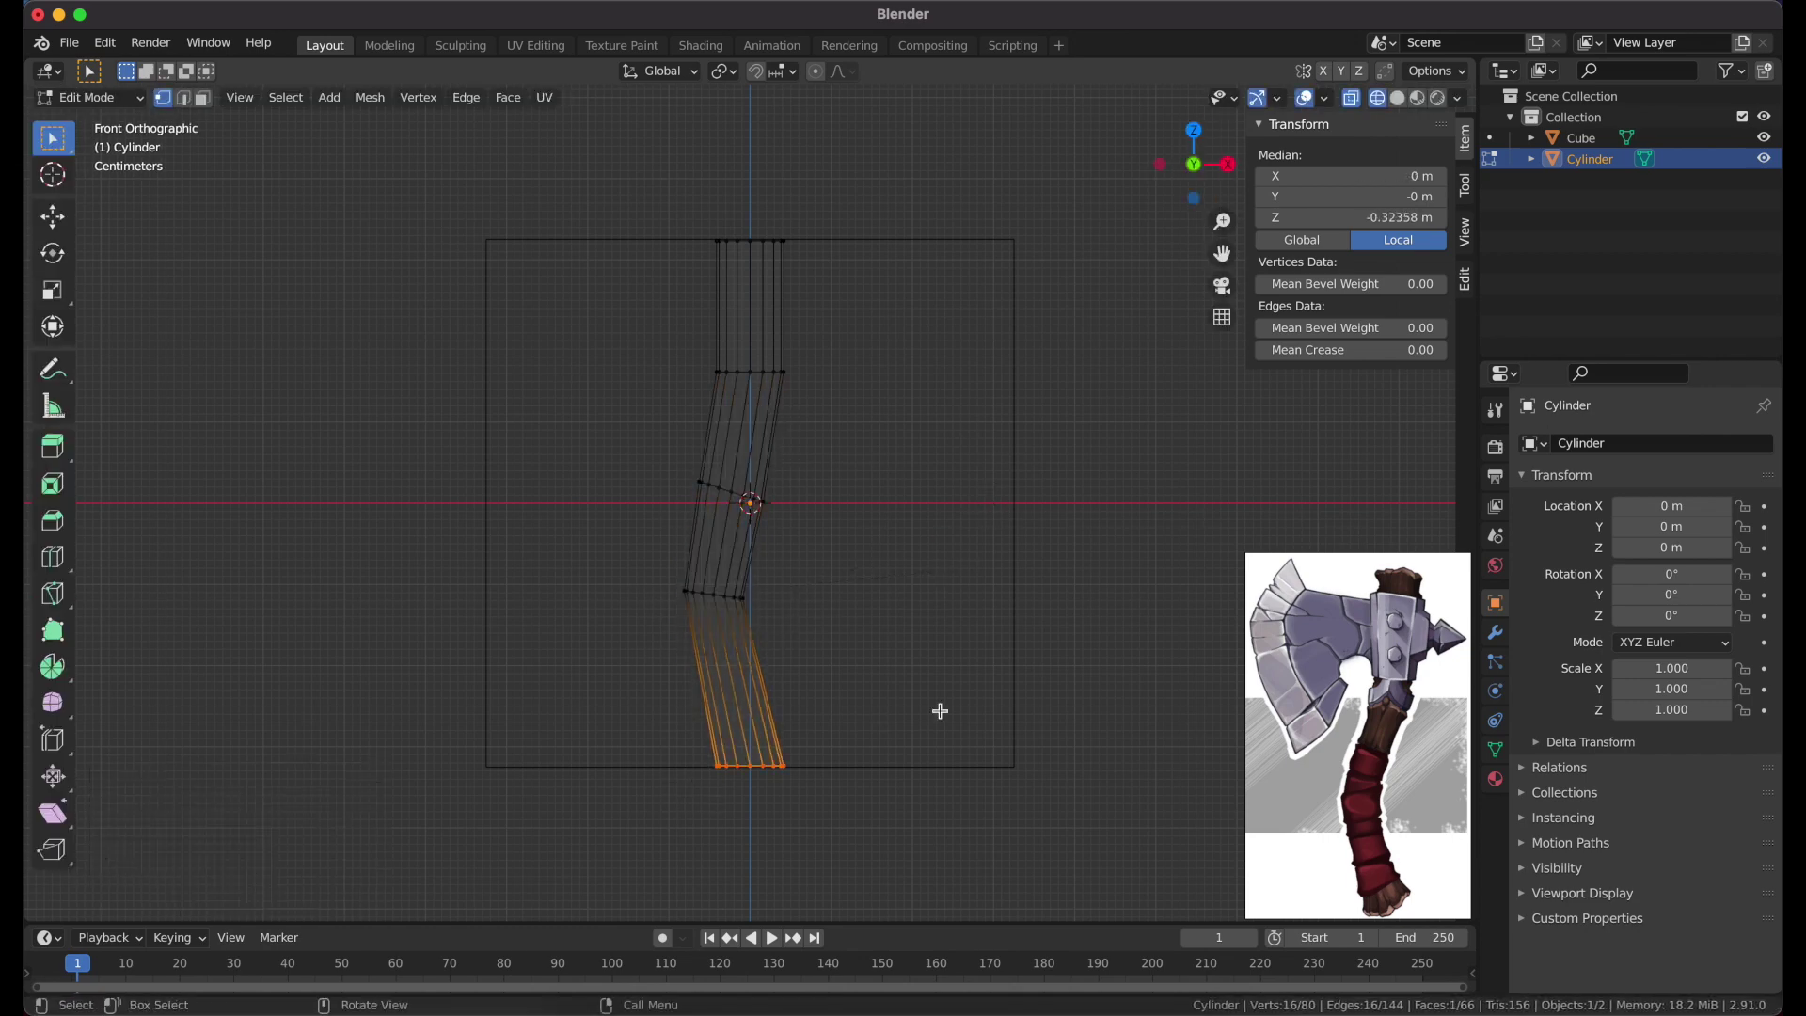
pyautogui.click(662, 809)
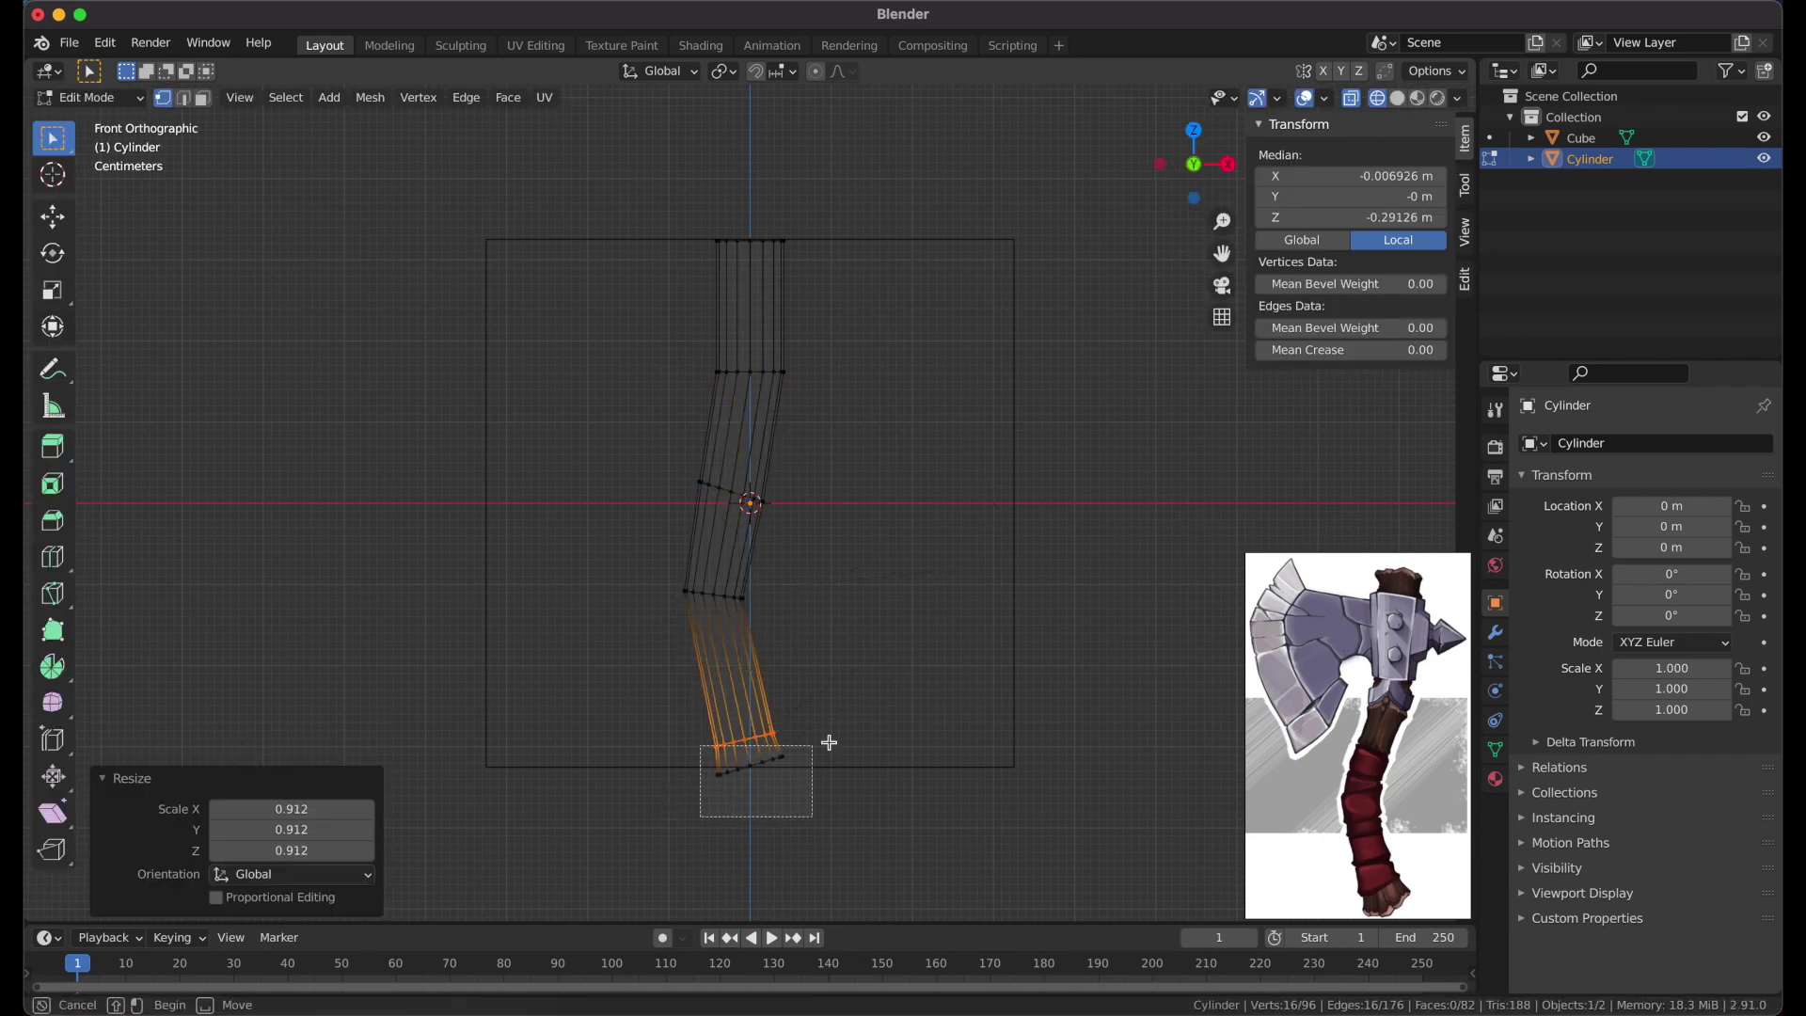
# Narrow the lower loop and the top ring to taper the handle ends
pyautogui.keyDown('alt'); pyautogui.click(715, 595); pyautogui.keyUp('alt')
pyautogui.press('s')
pyautogui.click(889, 576)
pyautogui.moveTo(669, 516); pyautogui.dragTo(827, 443)
pyautogui.moveTo(669, 395); pyautogui.dragTo(894, 351)
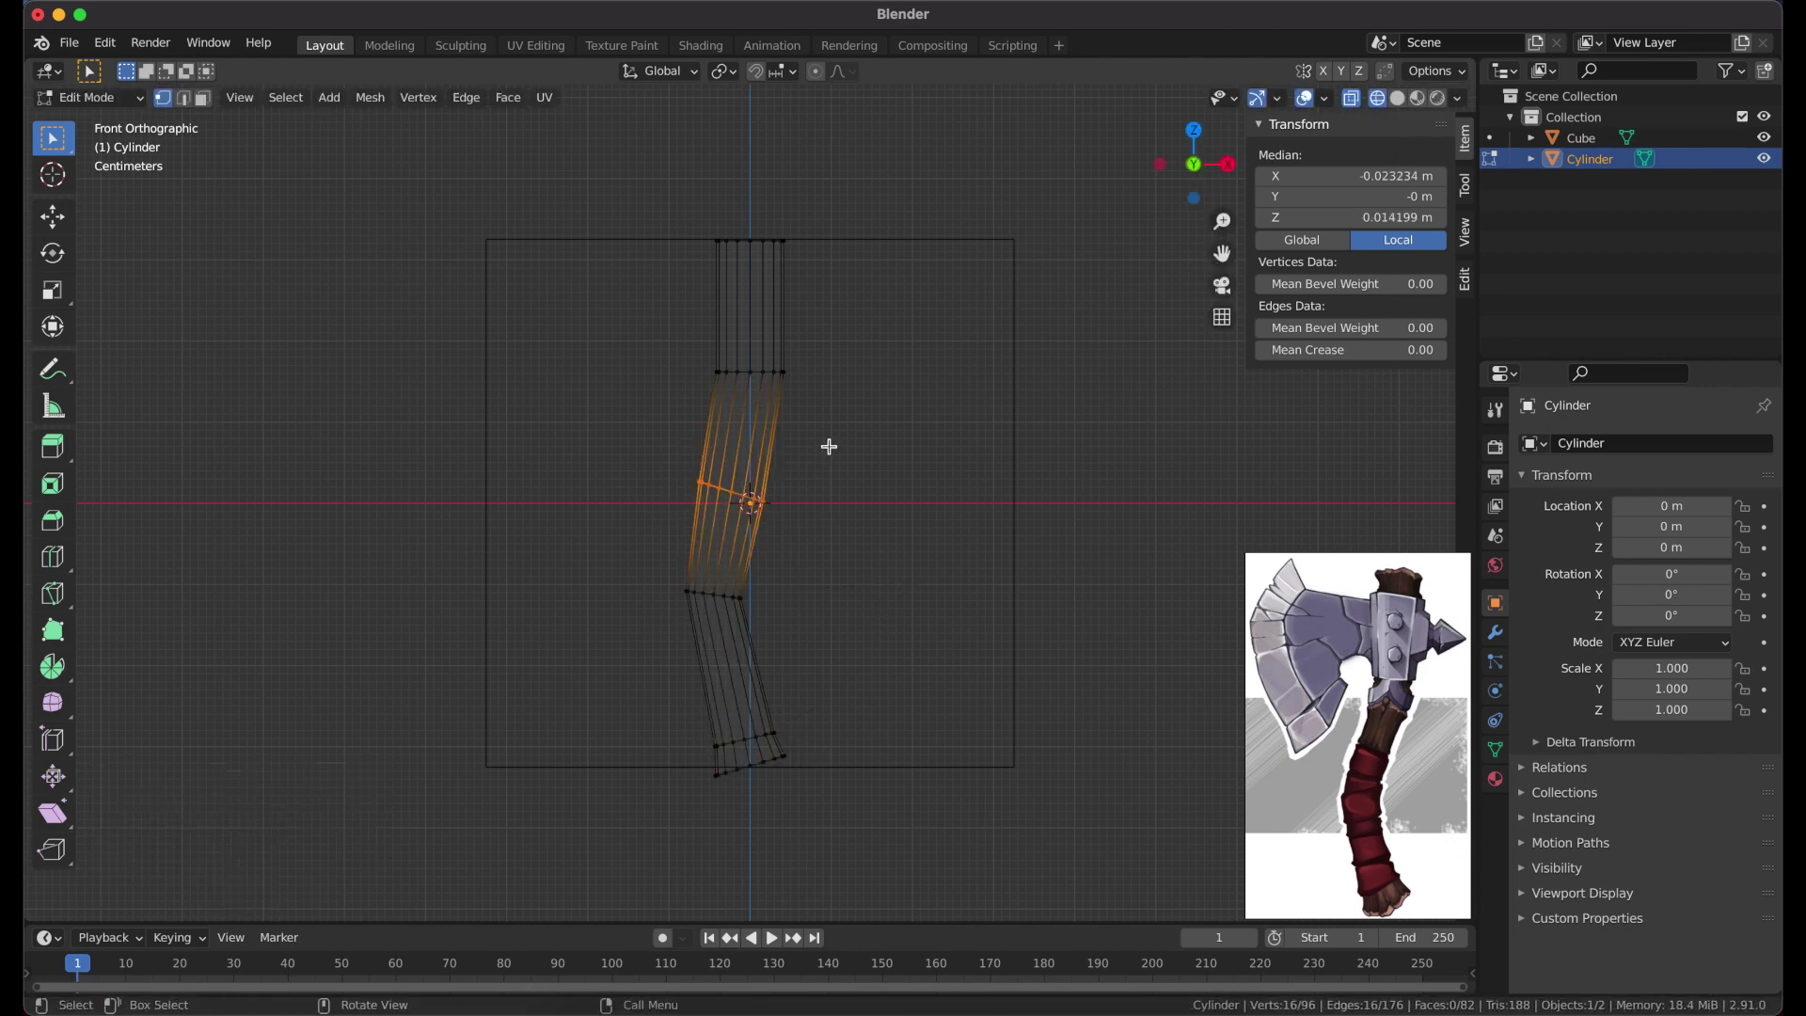
pyautogui.scroll(3, 743, 413)
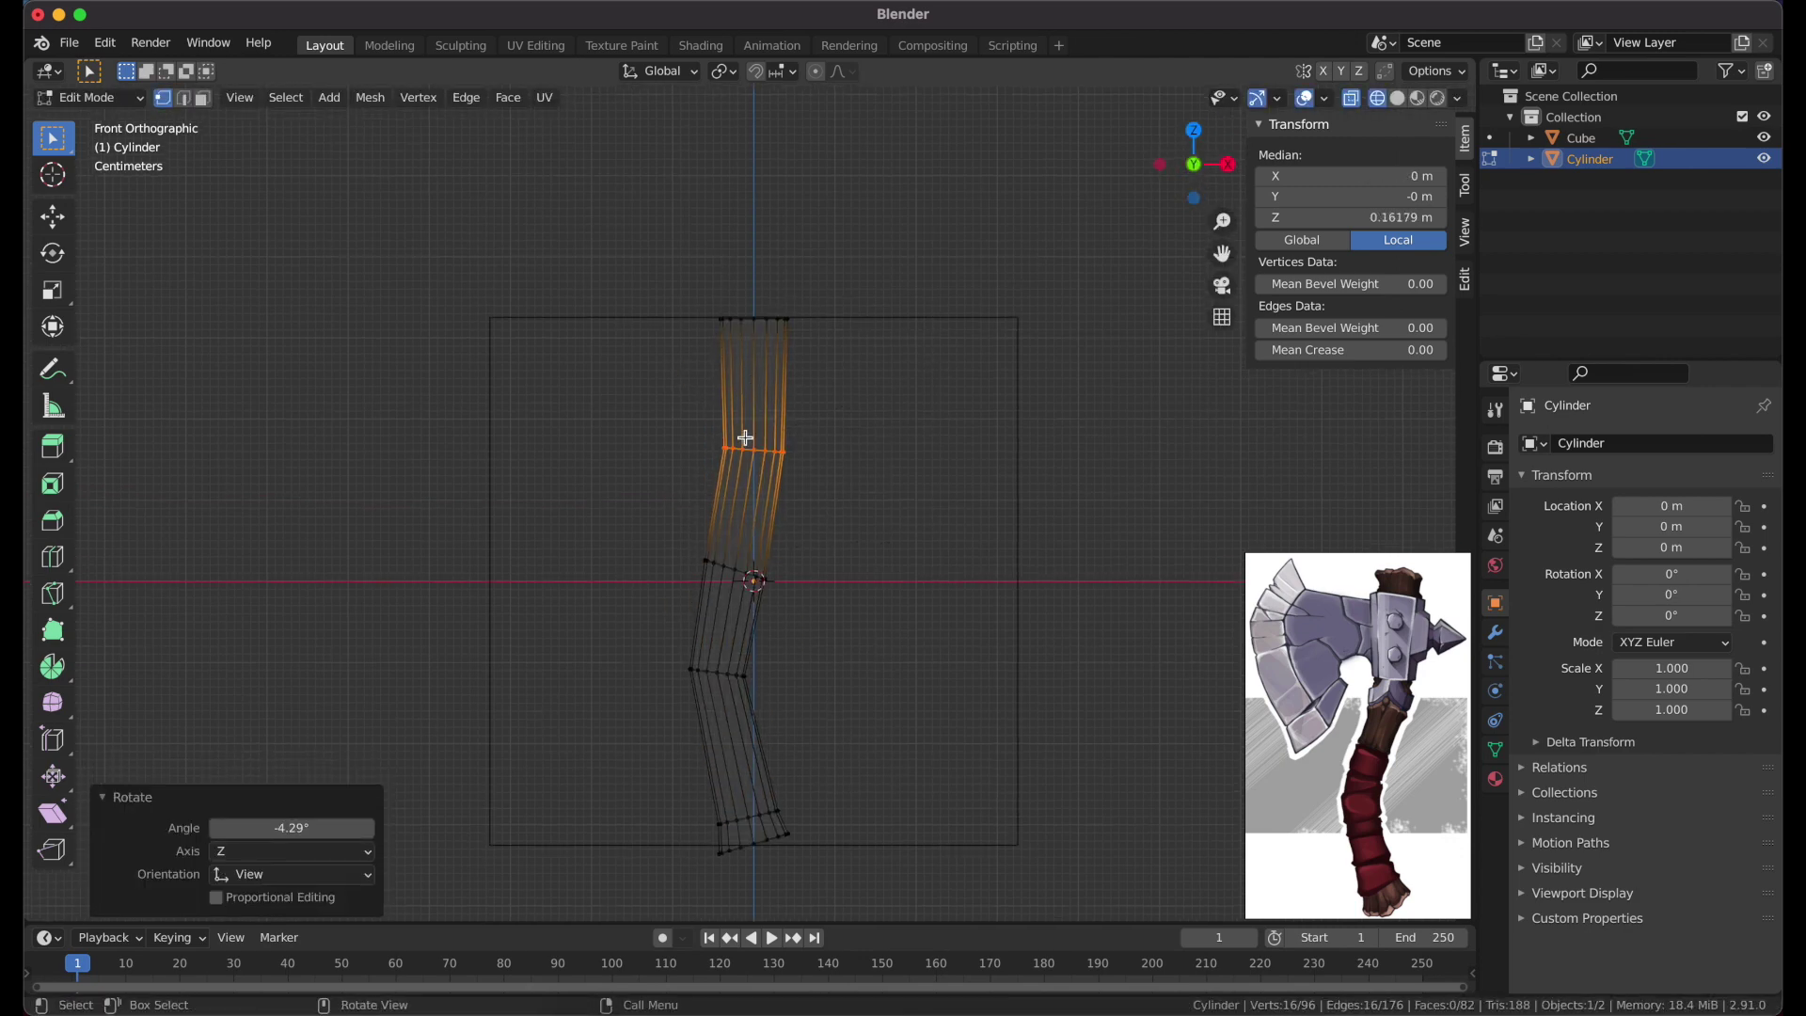
pyautogui.moveTo(682, 386); pyautogui.dragTo(1099, 285)
pyautogui.press('s')
pyautogui.click(650, 376)
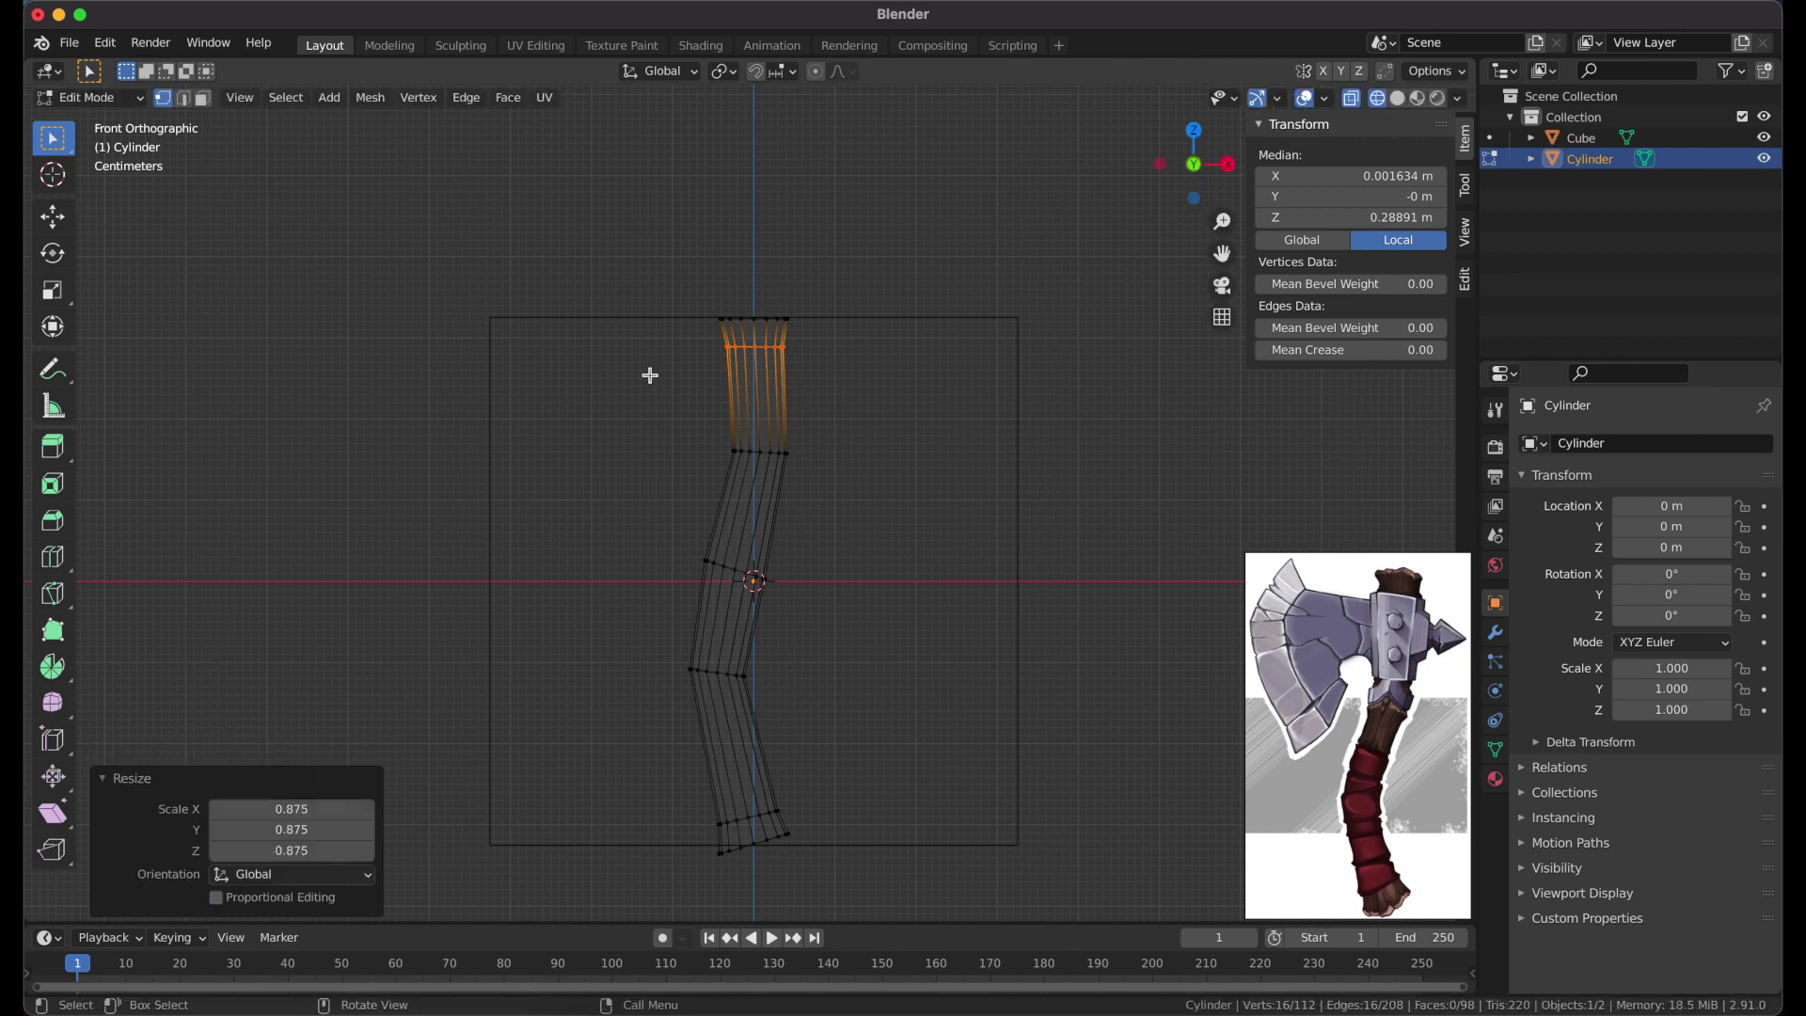
pyautogui.press('s')
pyautogui.click(1004, 573)
pyautogui.hotkey('shift', 'a')
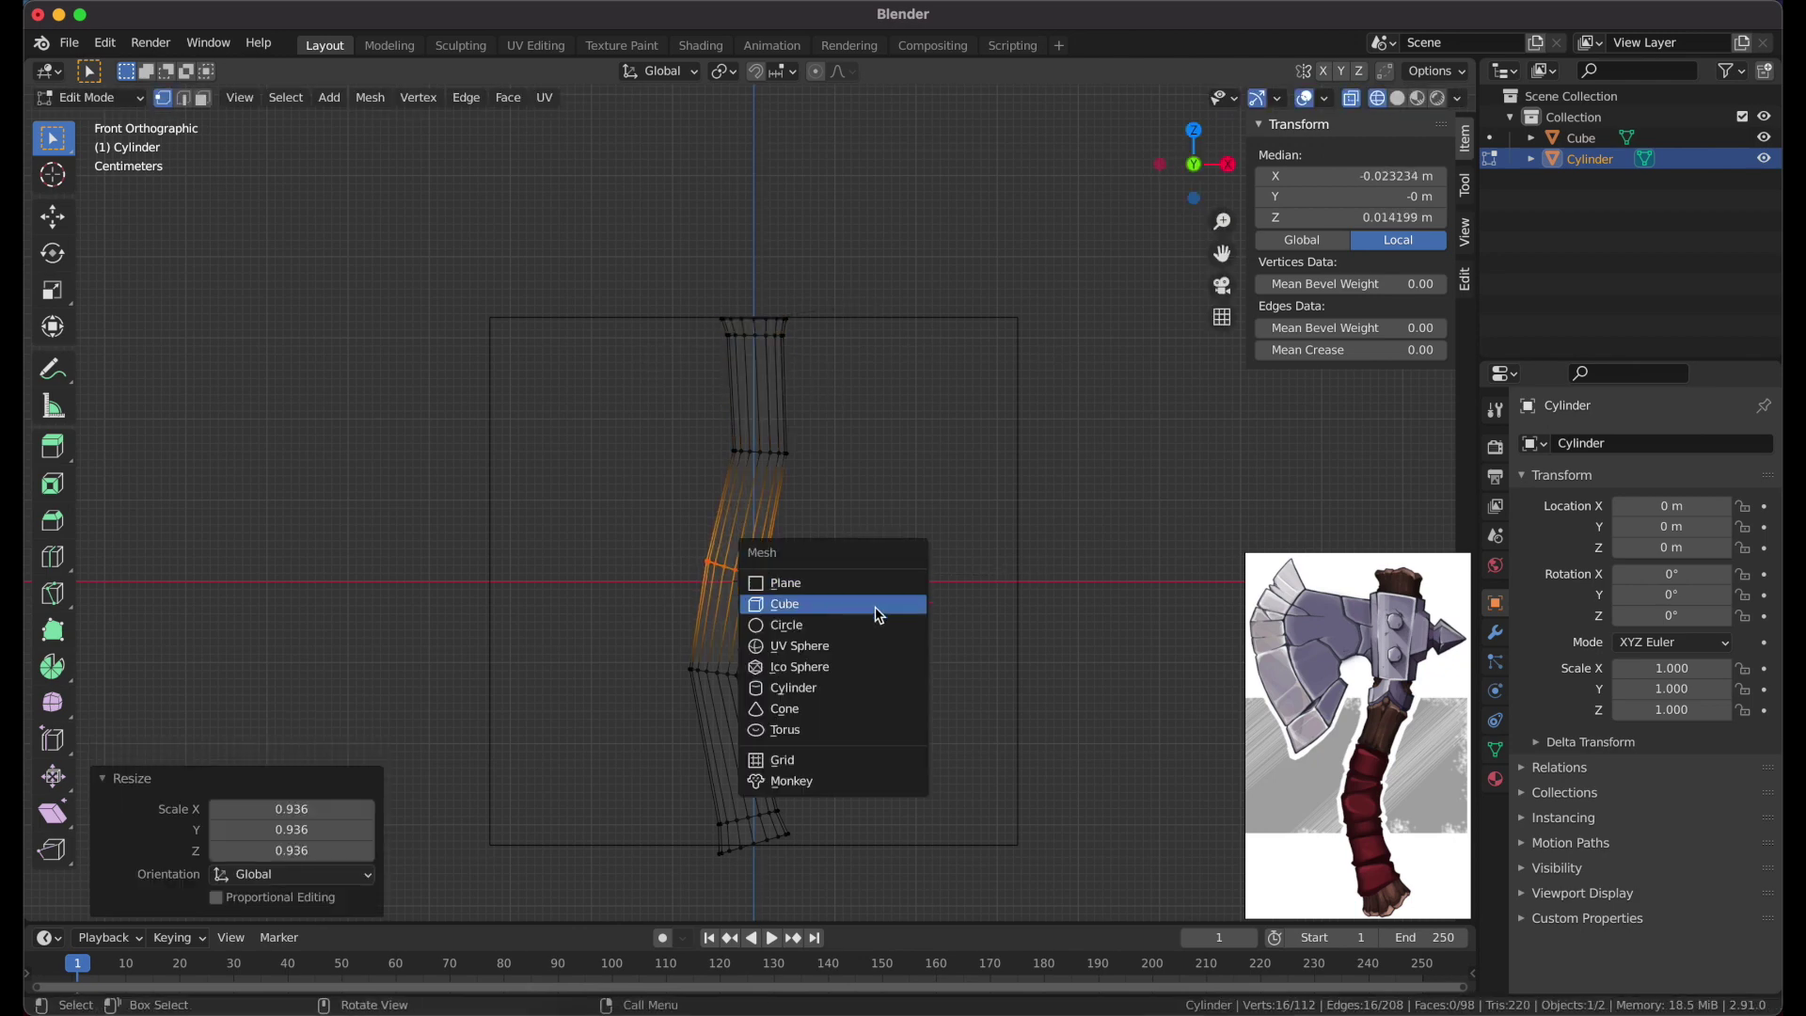
# Flatten the cube vertically and raise it beside the handle top
pyautogui.press('Escape')
pyautogui.press('Tab')
pyautogui.click(1594, 148)
pyautogui.press('Tab')
pyautogui.press('Tab')
pyautogui.press('Tab')
pyautogui.press('Tab')
pyautogui.press('Tab')
pyautogui.press('a')
pyautogui.press('s')
pyautogui.click(871, 339)
pyautogui.press('g')
# Cut a loop near the blade's outer end and lift the lower right corner
pyautogui.hotkey('ctrl', 'r')
pyautogui.click(353, 367)
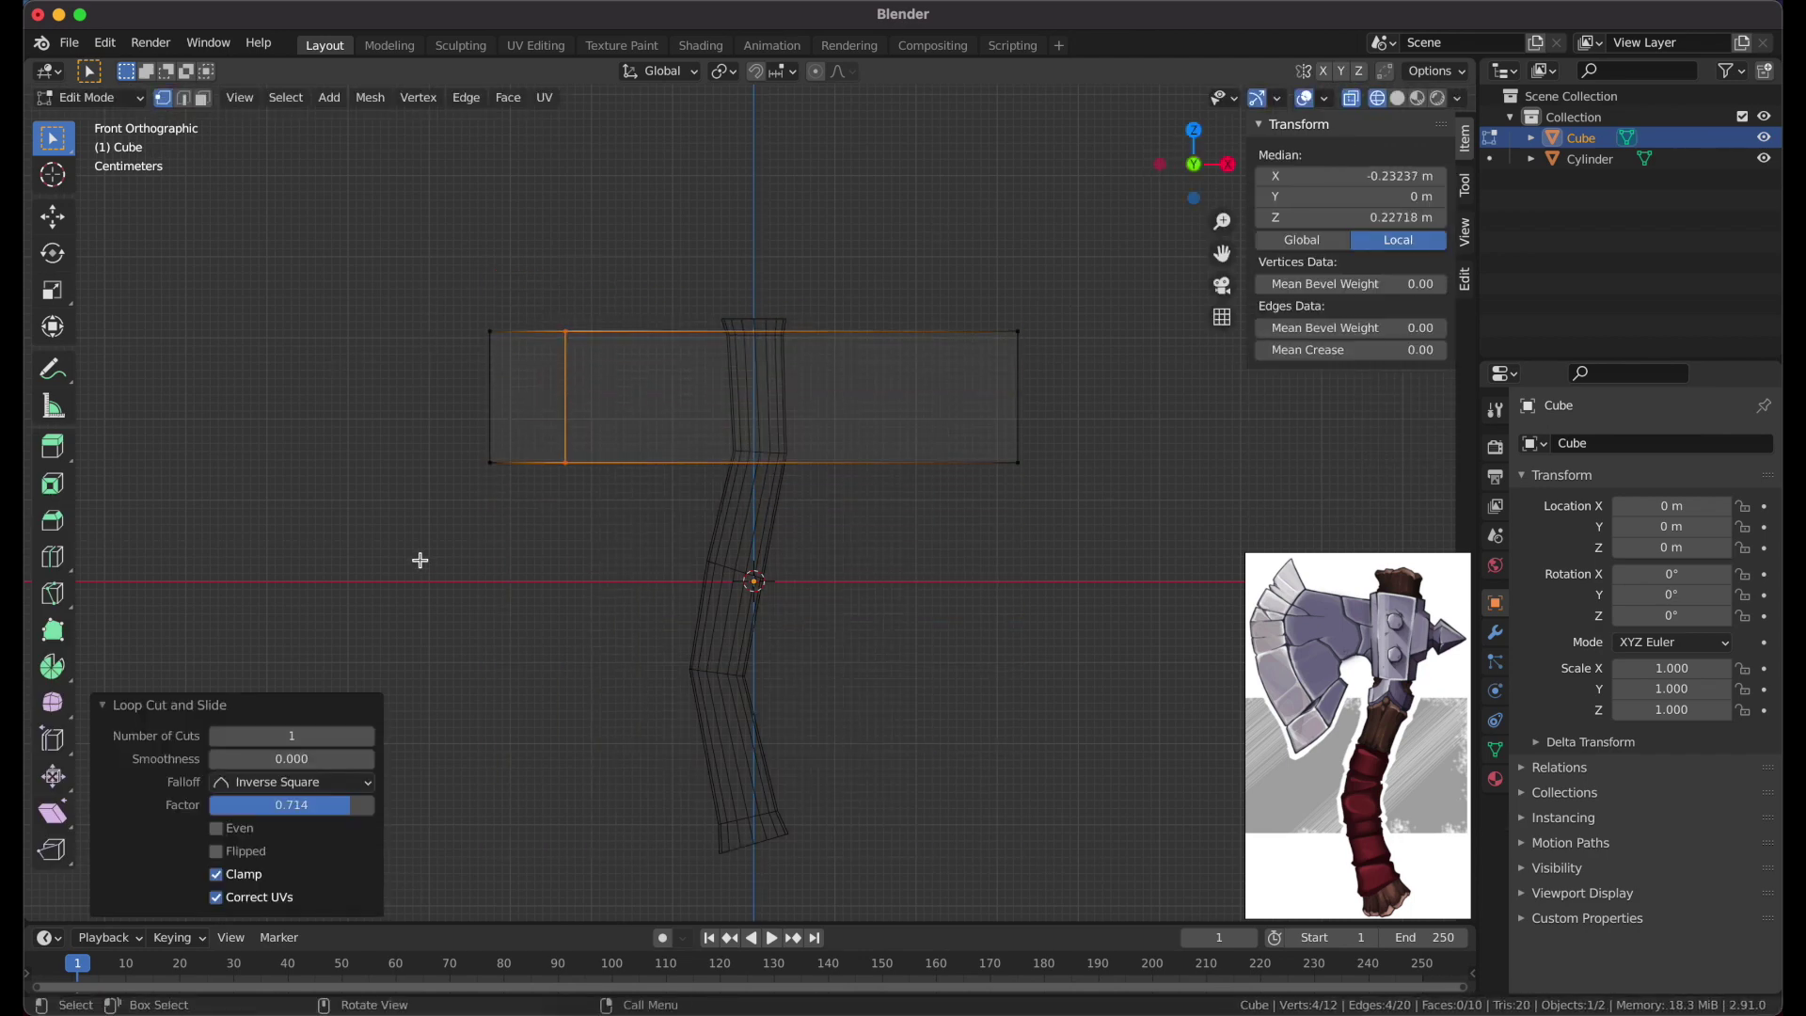
pyautogui.moveTo(988, 301); pyautogui.dragTo(1053, 489)
pyautogui.press('g')
pyautogui.moveTo(558, 361); pyautogui.dragTo(451, 234)
pyautogui.moveTo(428, 373); pyautogui.dragTo(803, 206)
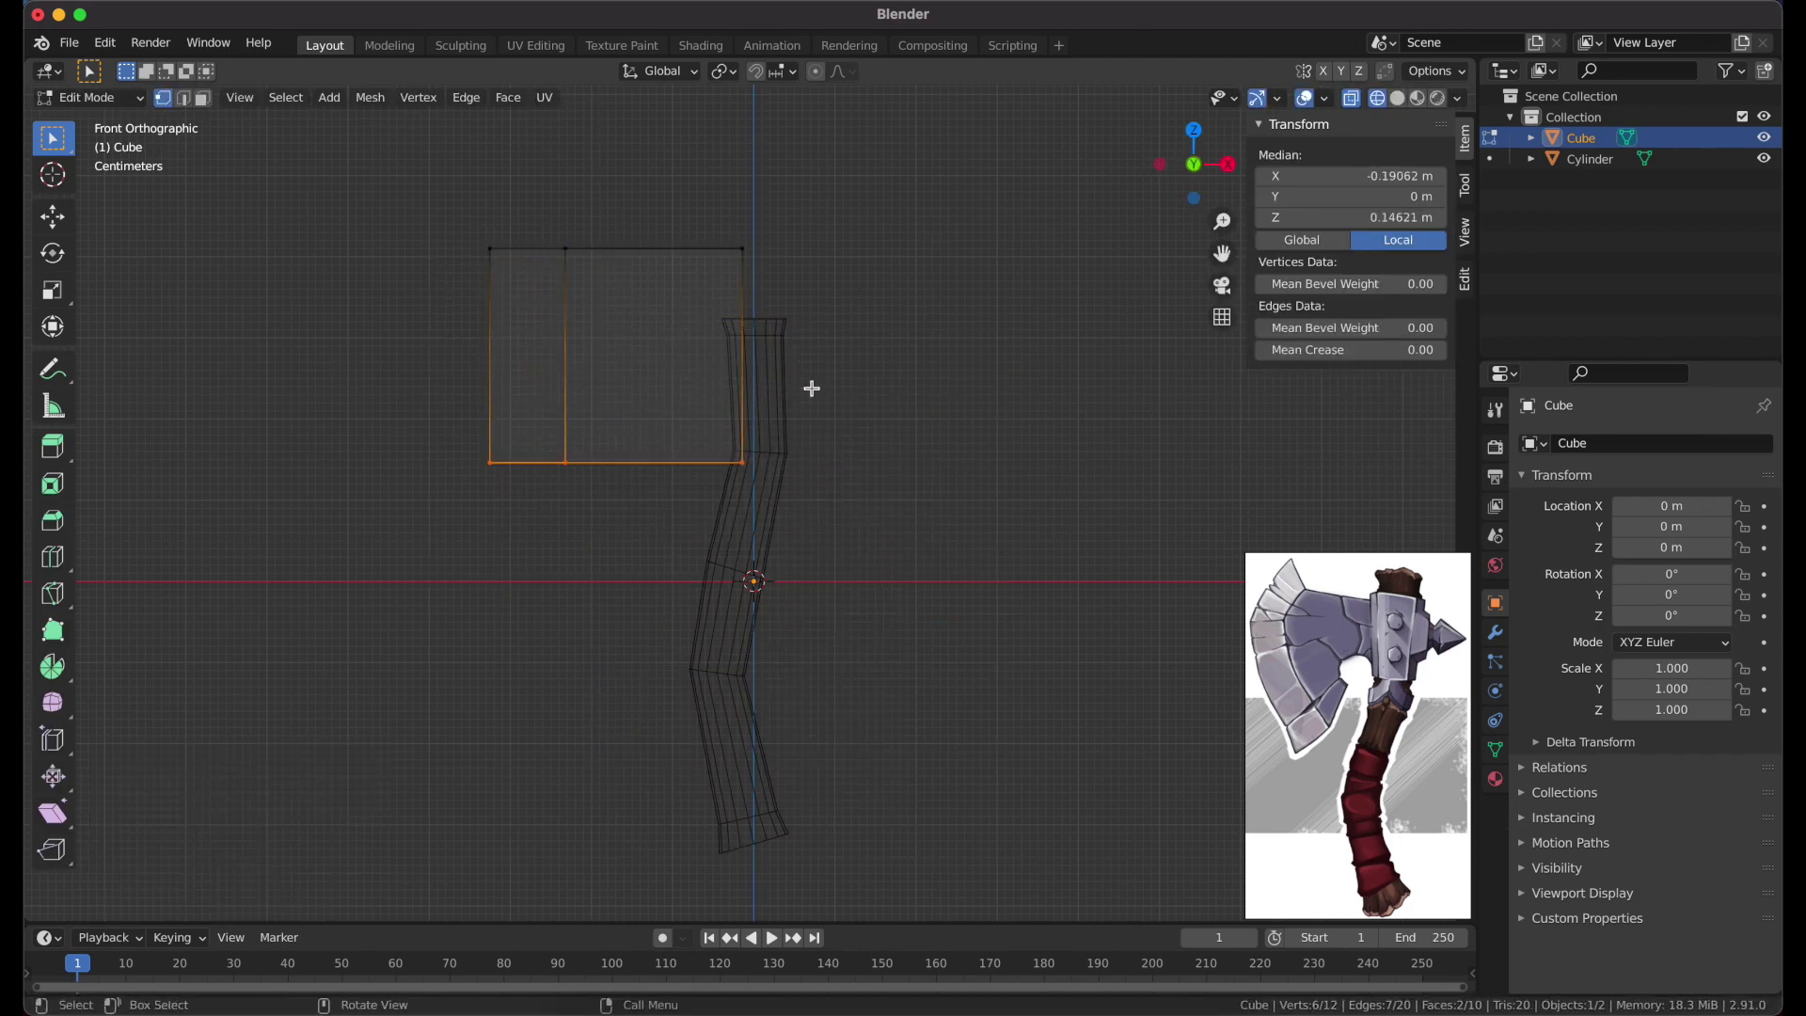
pyautogui.press('z')
pyautogui.click(865, 448)
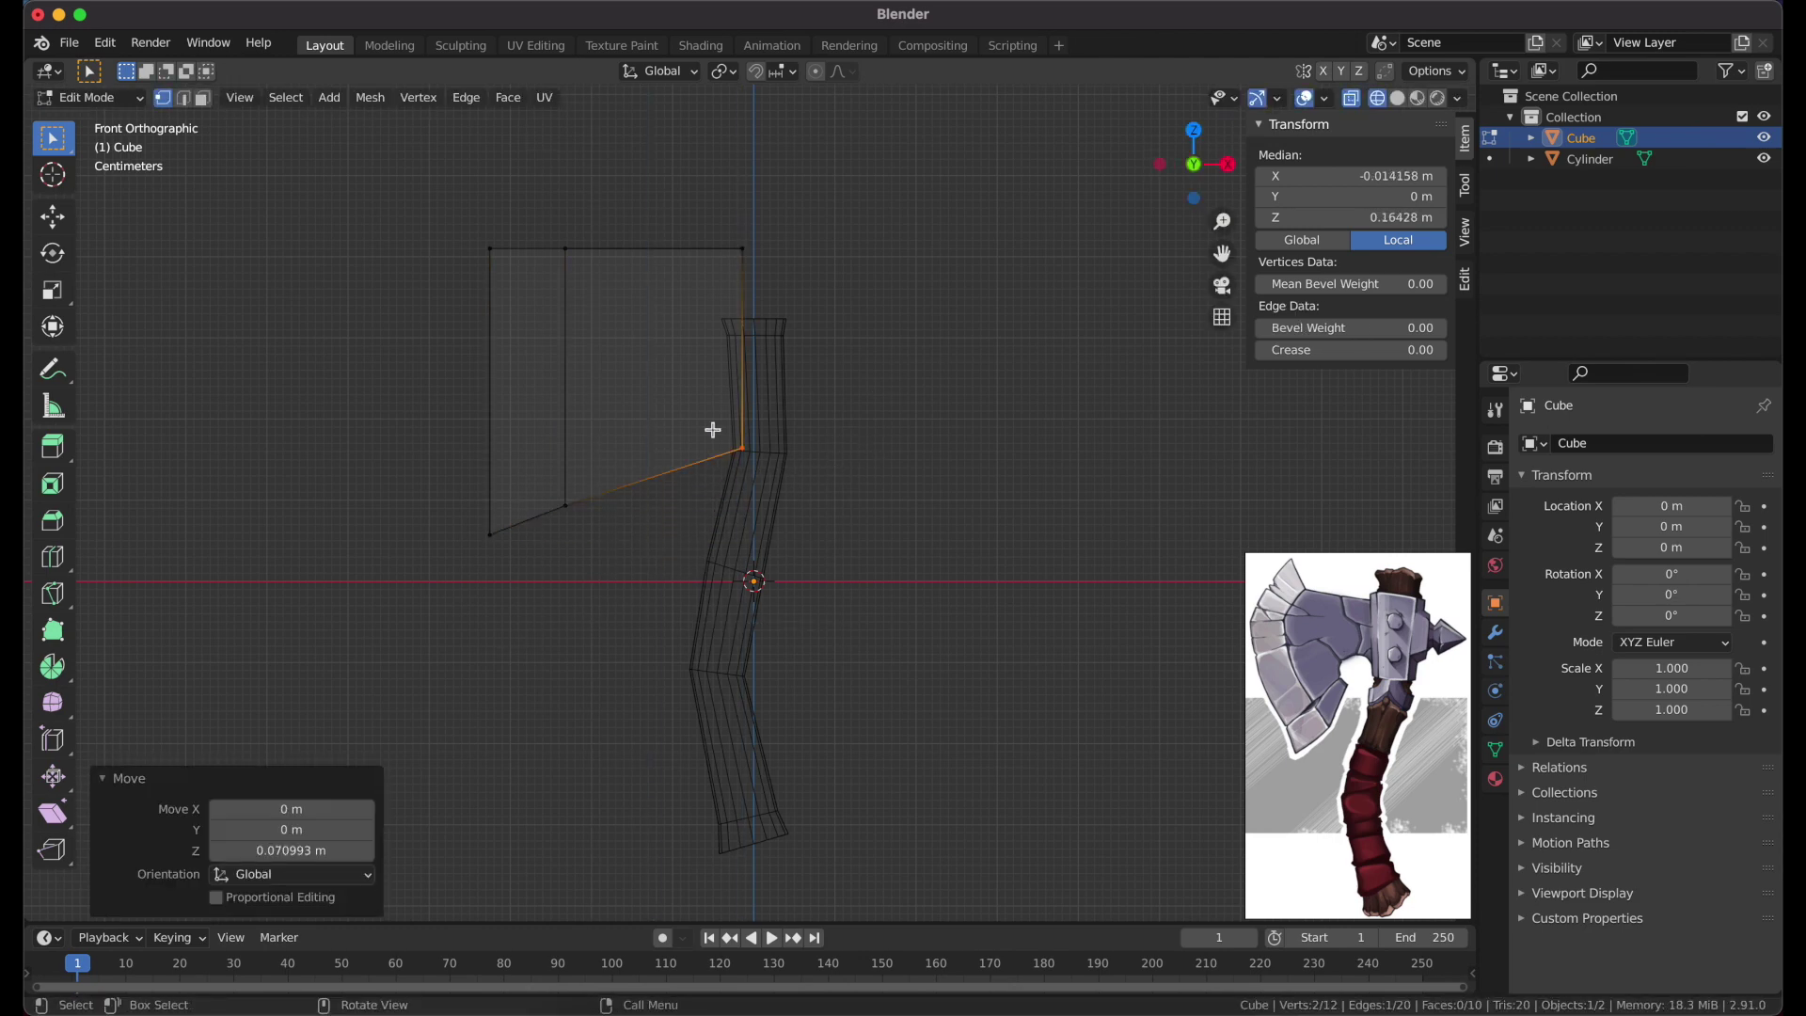
# Lower the blade's top-edge vertices vertically to shape its upper outline
pyautogui.click(564, 247)
pyautogui.press('g')
pyautogui.press('z')
pyautogui.click(633, 283)
pyautogui.moveTo(699, 299); pyautogui.dragTo(834, 193)
pyautogui.press('g')
pyautogui.press('z')
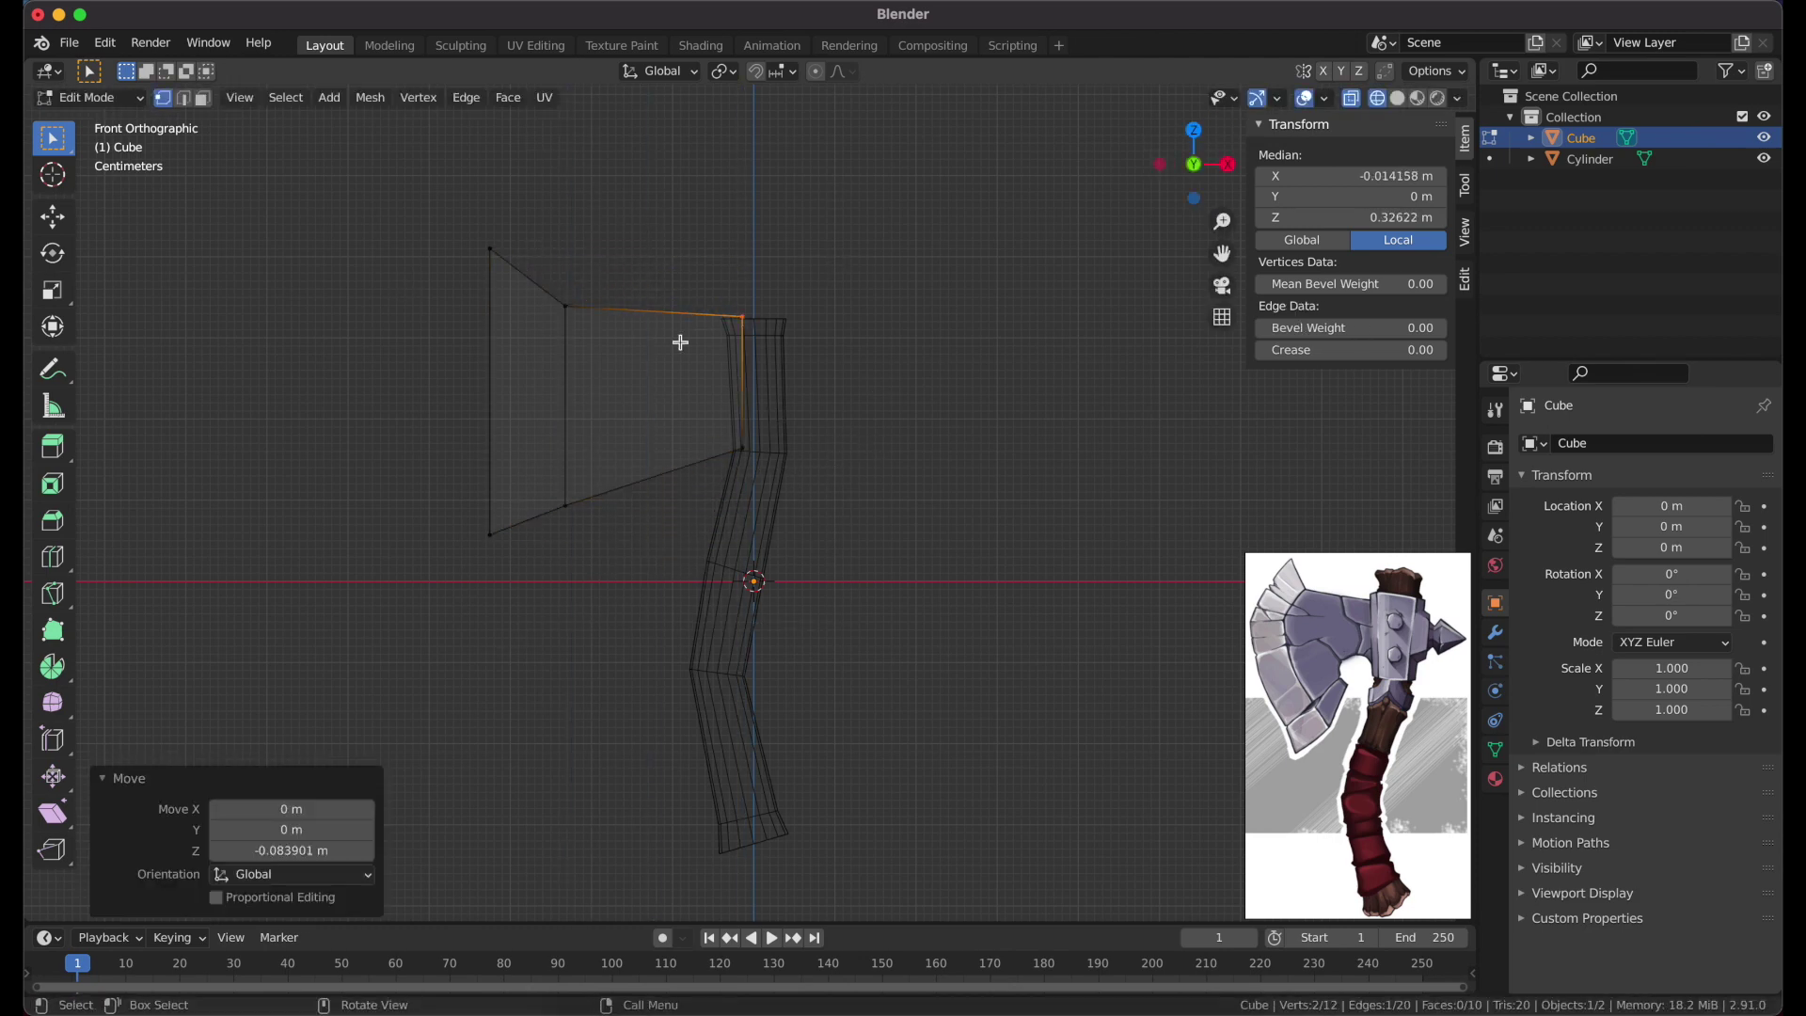
pyautogui.moveTo(456, 292); pyautogui.dragTo(533, 204)
pyautogui.click(565, 335)
# Add a loop across the blade face and adjust the edge positions
pyautogui.hotkey('ctrl', 'r')
pyautogui.click(500, 298)
pyautogui.click(545, 363)
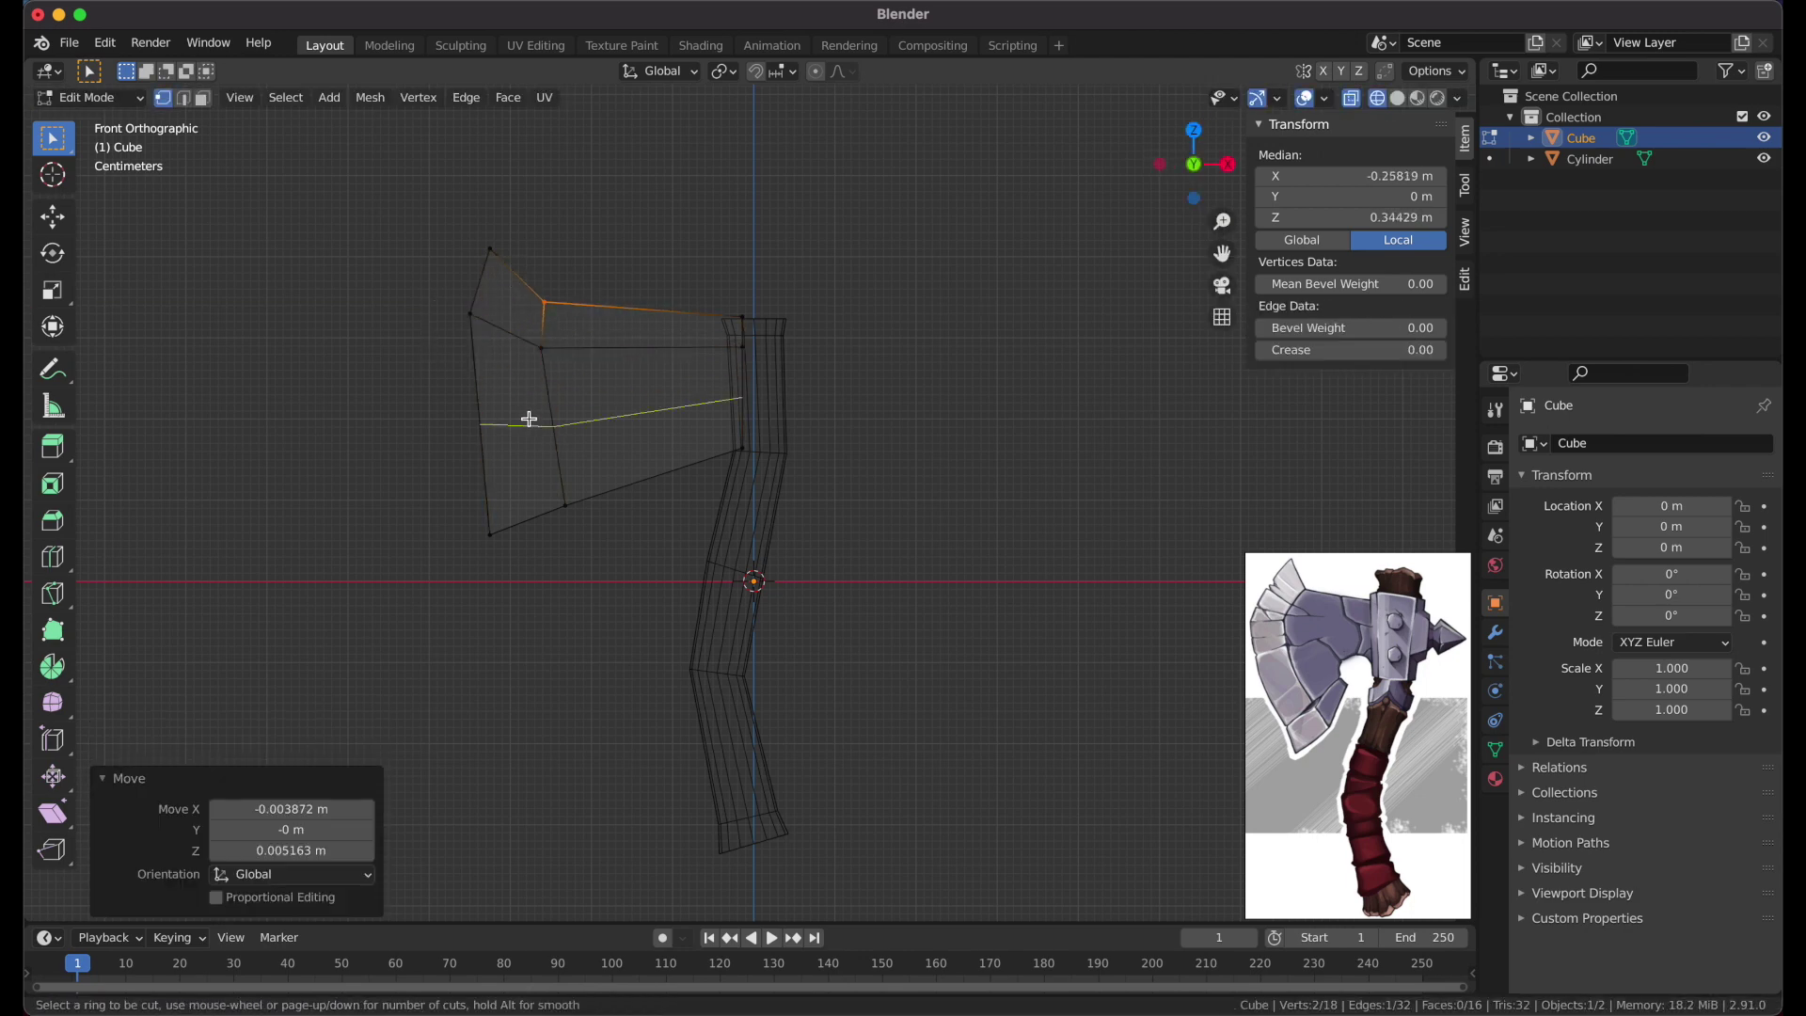
pyautogui.press('g')
pyautogui.click(526, 357)
pyautogui.press('g')
pyautogui.click(573, 382)
# Add a loop across the lower blade and nudge a vertex up and inward
pyautogui.hotkey('ctrl', 'r')
pyautogui.click(545, 363)
pyautogui.click(568, 543)
pyautogui.press('g')
pyautogui.press('g')
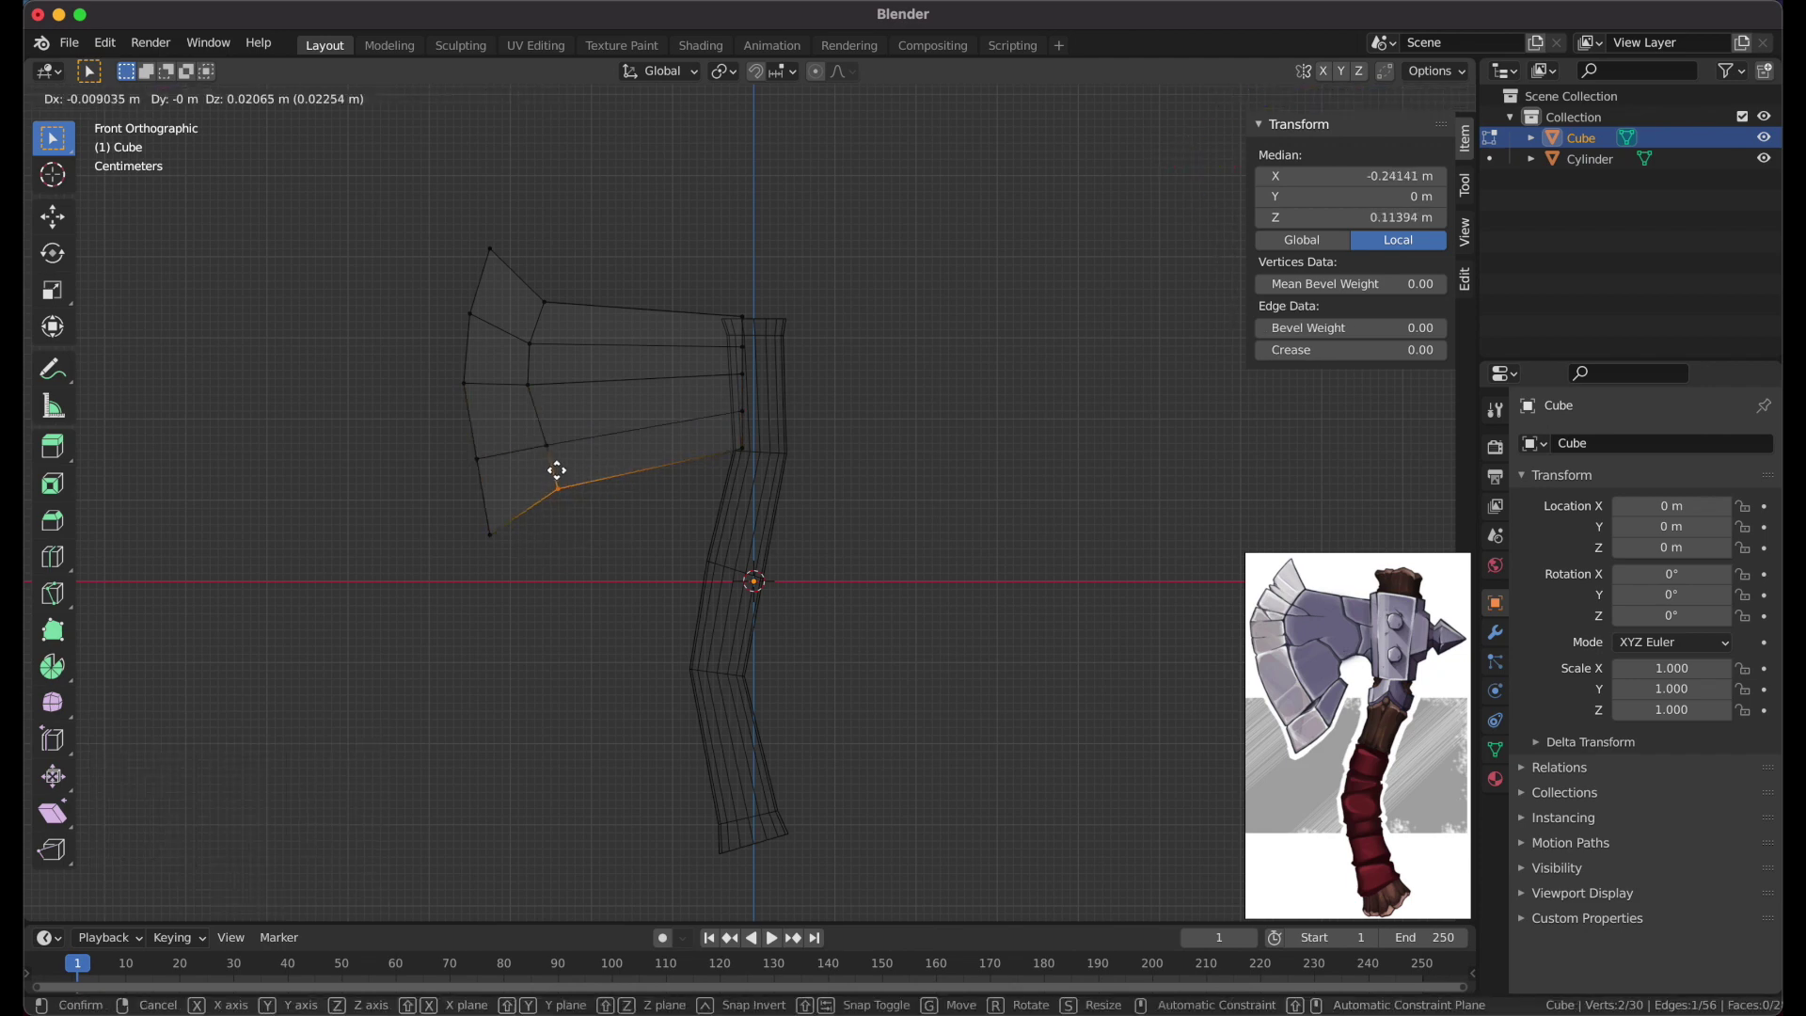
pyautogui.click(546, 445)
pyautogui.press('g')
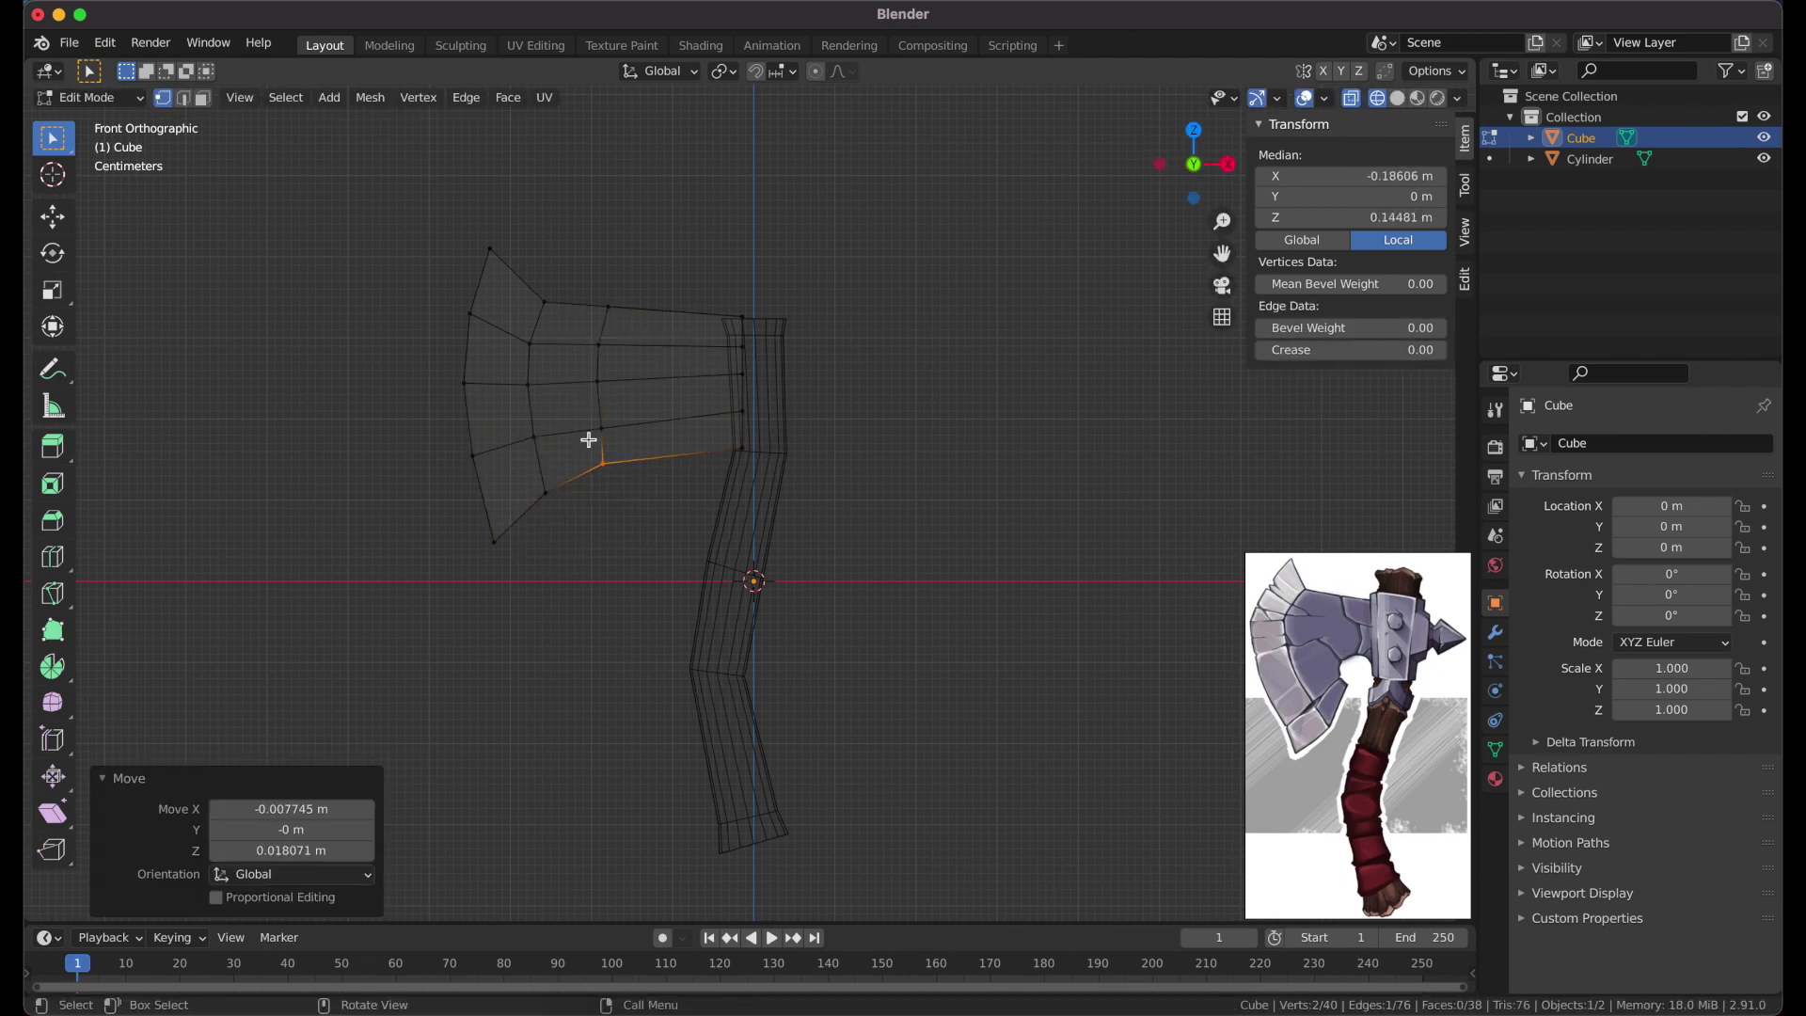
pyautogui.click(620, 428)
pyautogui.scroll(2, 620, 428)
pyautogui.scroll(1, 596, 488)
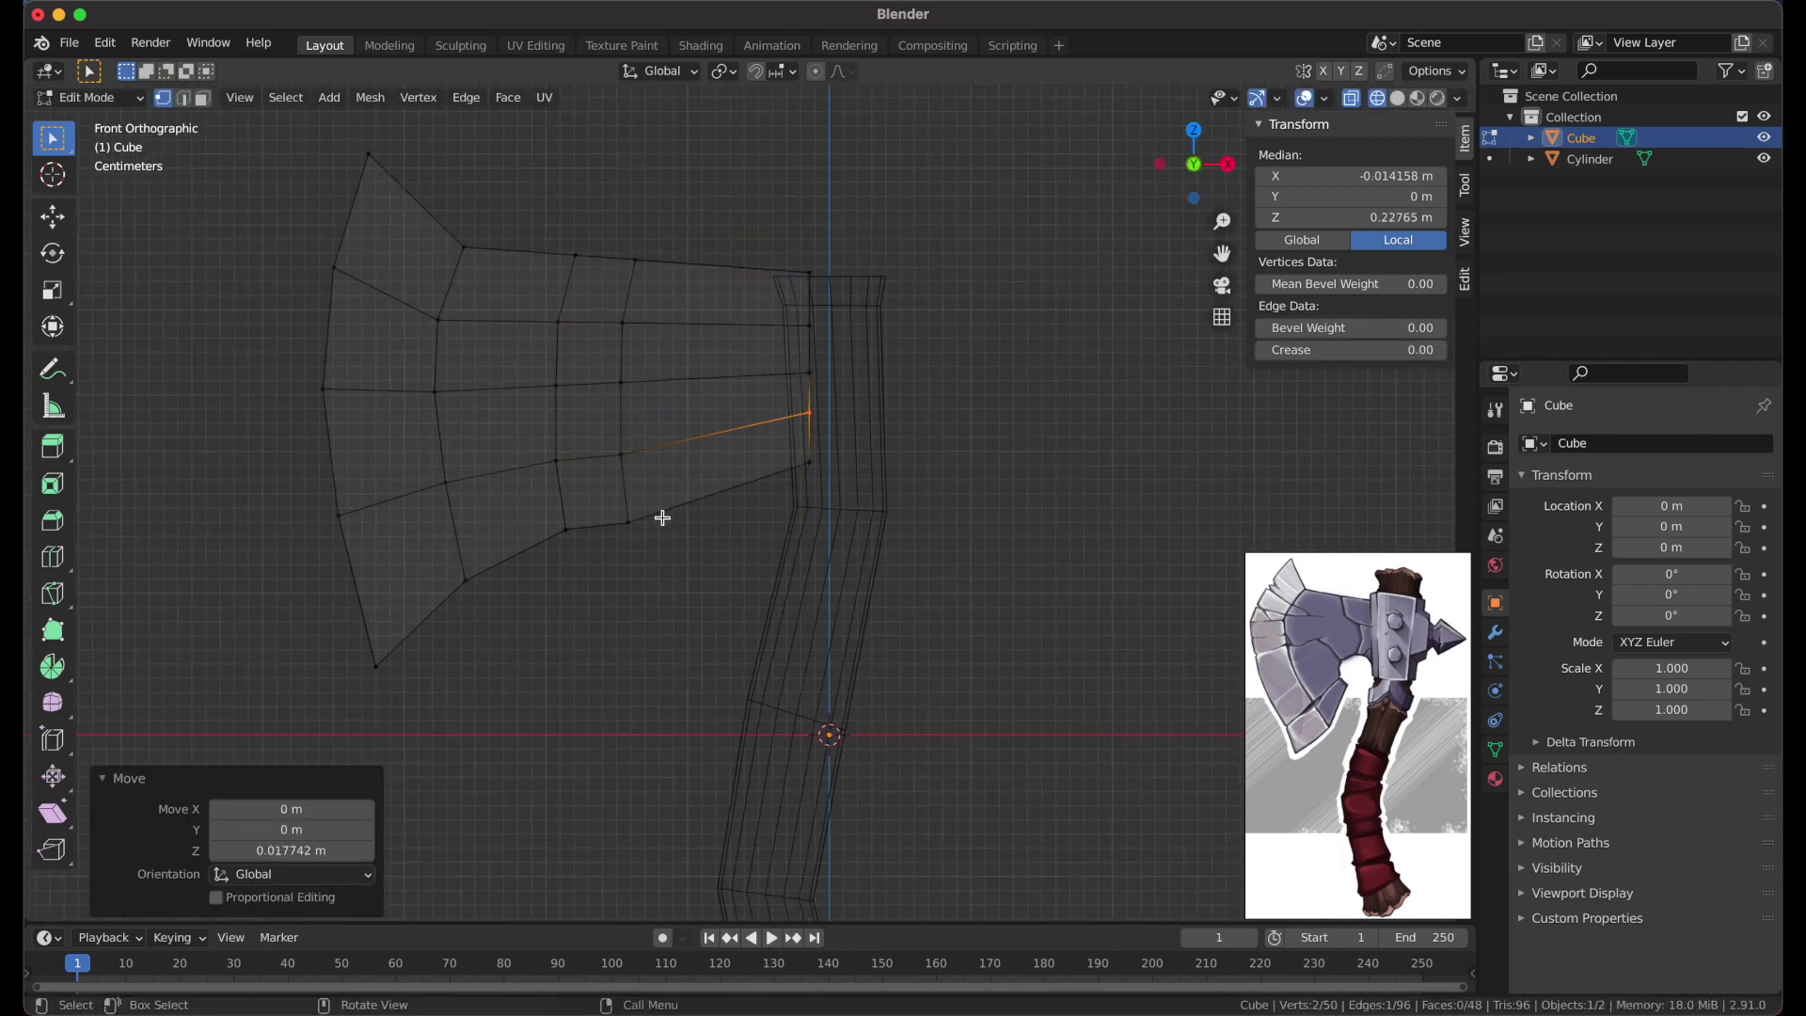
# In vertex mode, raise and shift the lower blade vertices inward
pyautogui.click(748, 468)
pyautogui.press('1')
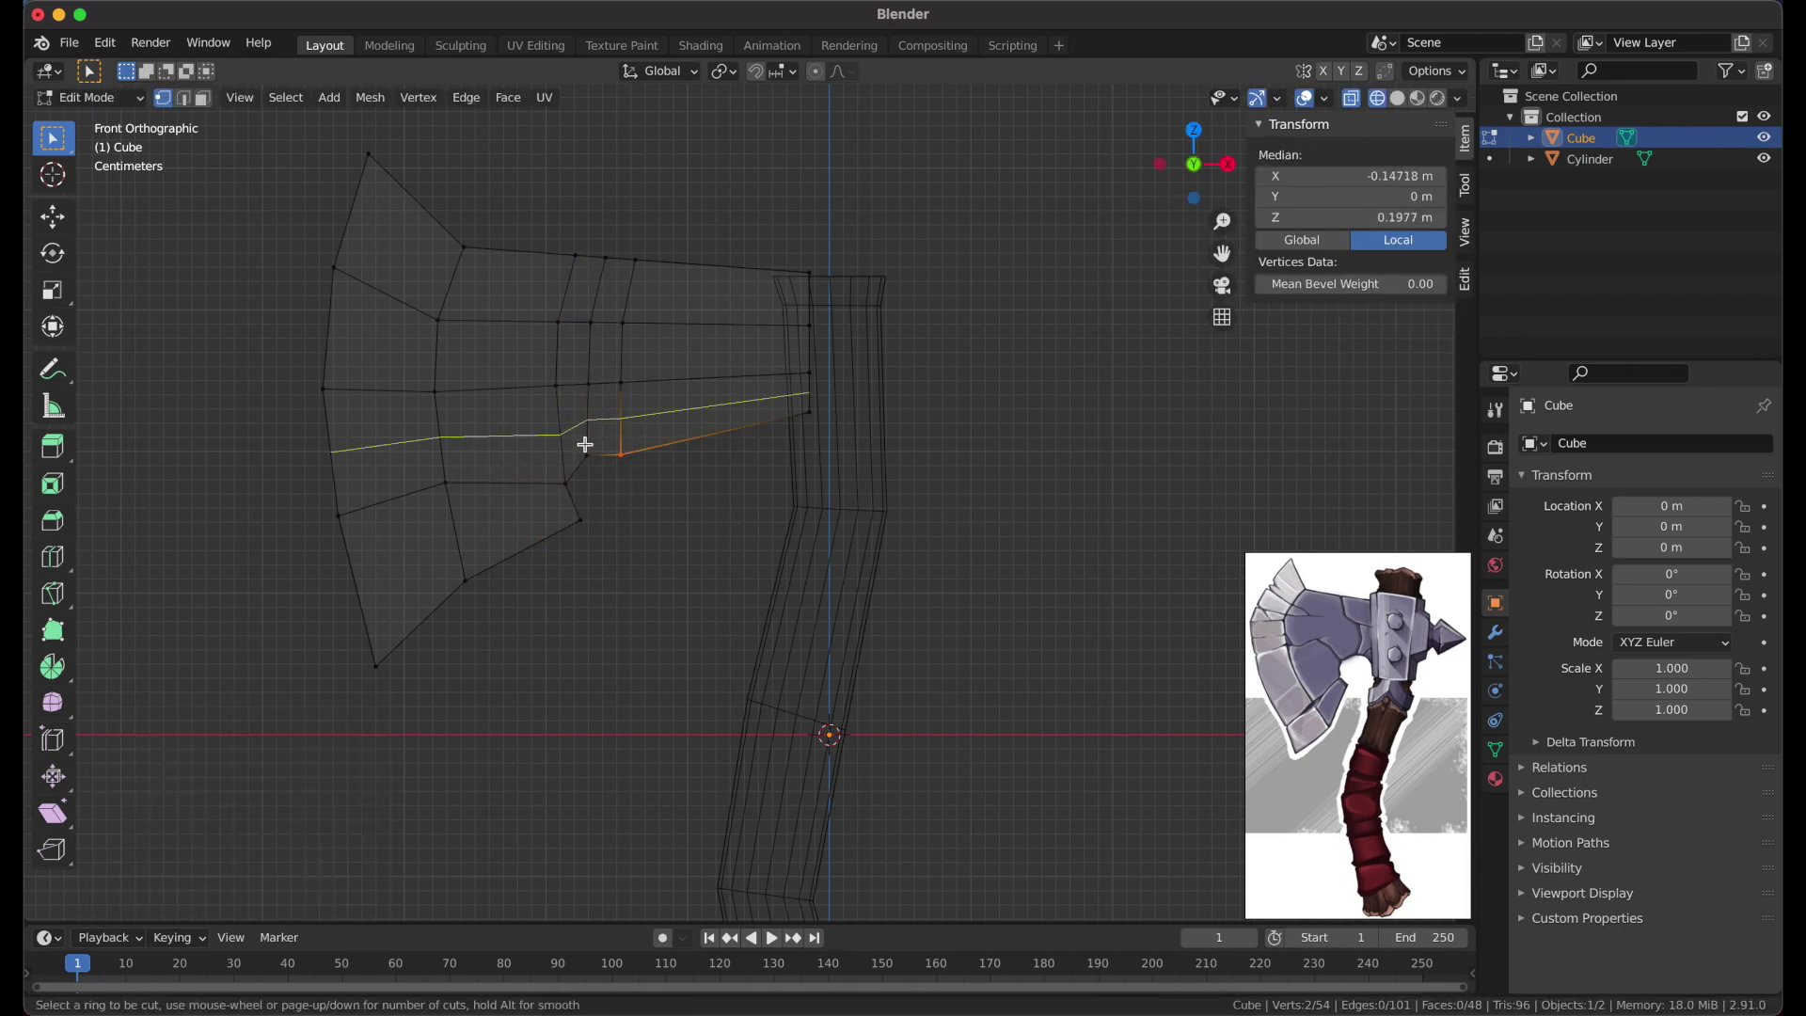
pyautogui.click(562, 504)
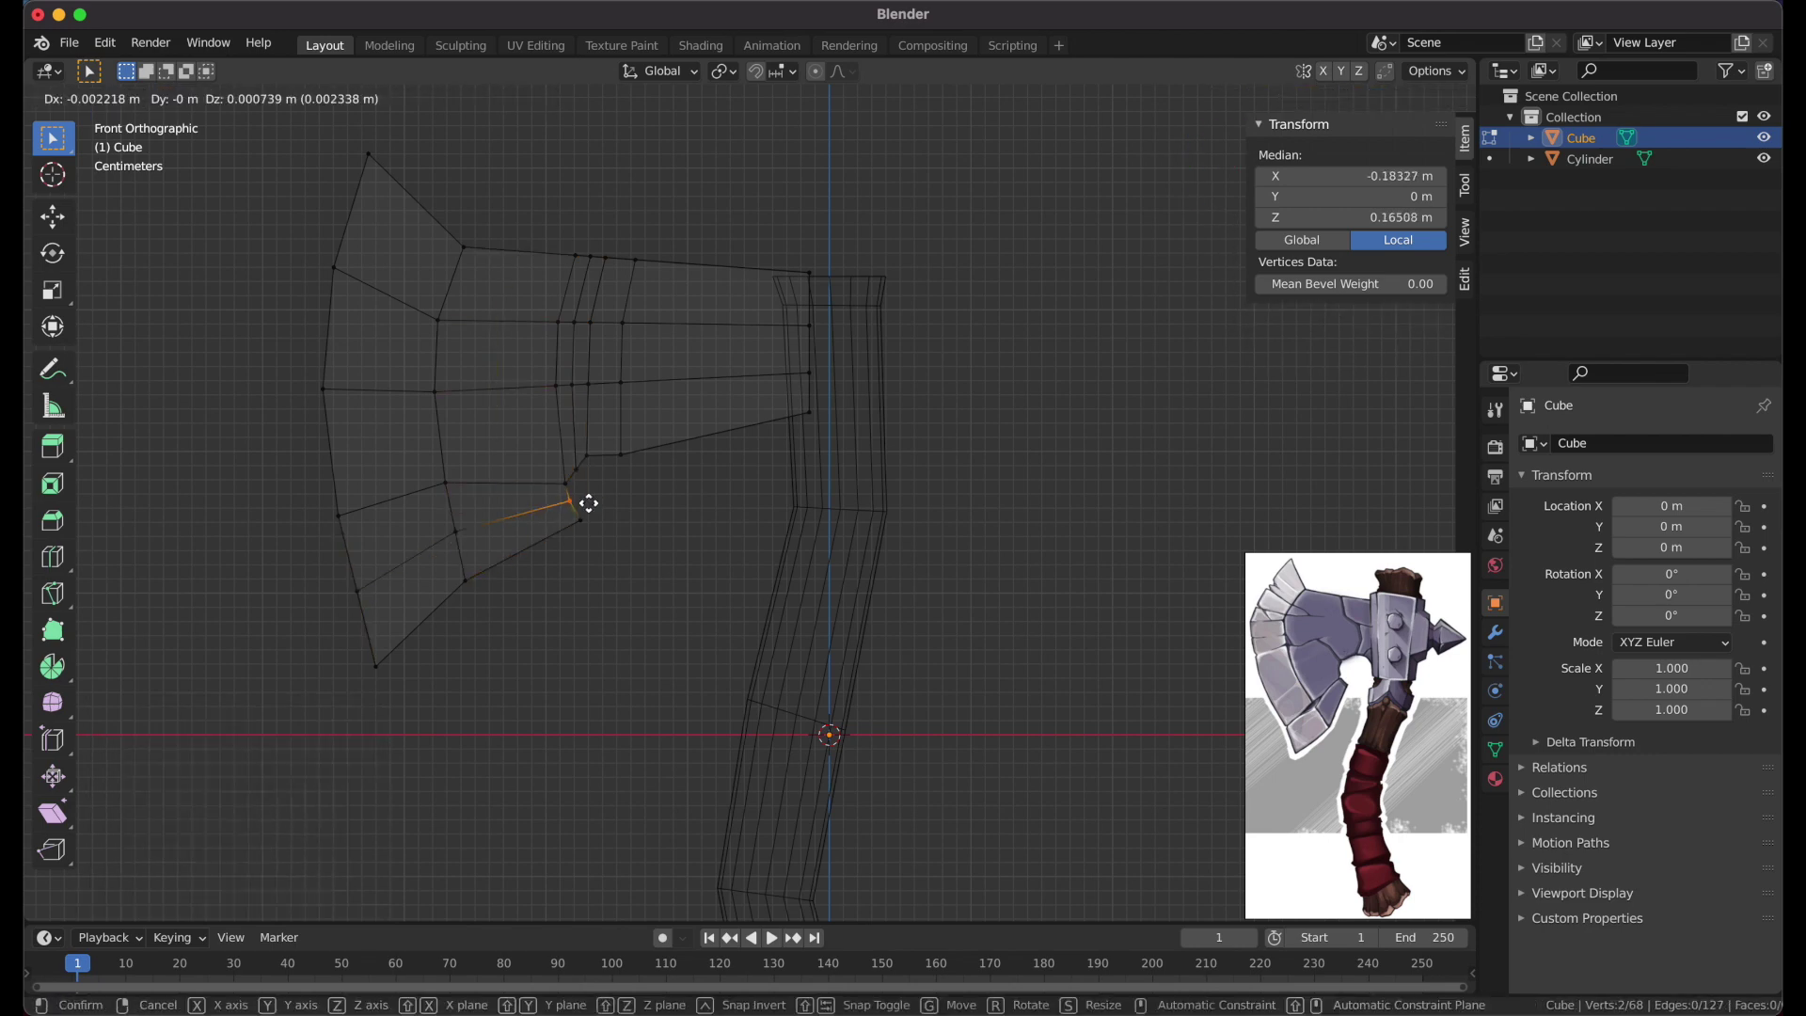
pyautogui.press('g')
pyautogui.click(556, 511)
pyautogui.press('g')
pyautogui.click(577, 480)
pyautogui.press('g')
pyautogui.click(598, 446)
pyautogui.press('g')
pyautogui.click(572, 491)
# Reposition vertices along the blade edge to refine its outline
pyautogui.press('g')
pyautogui.click(589, 516)
pyautogui.press('g')
pyautogui.click(568, 452)
pyautogui.press('g')
pyautogui.click(577, 426)
pyautogui.press('g')
pyautogui.press('g')
pyautogui.click(577, 488)
pyautogui.moveTo(599, 468); pyautogui.dragTo(617, 456)
pyautogui.press('g')
pyautogui.click(668, 452)
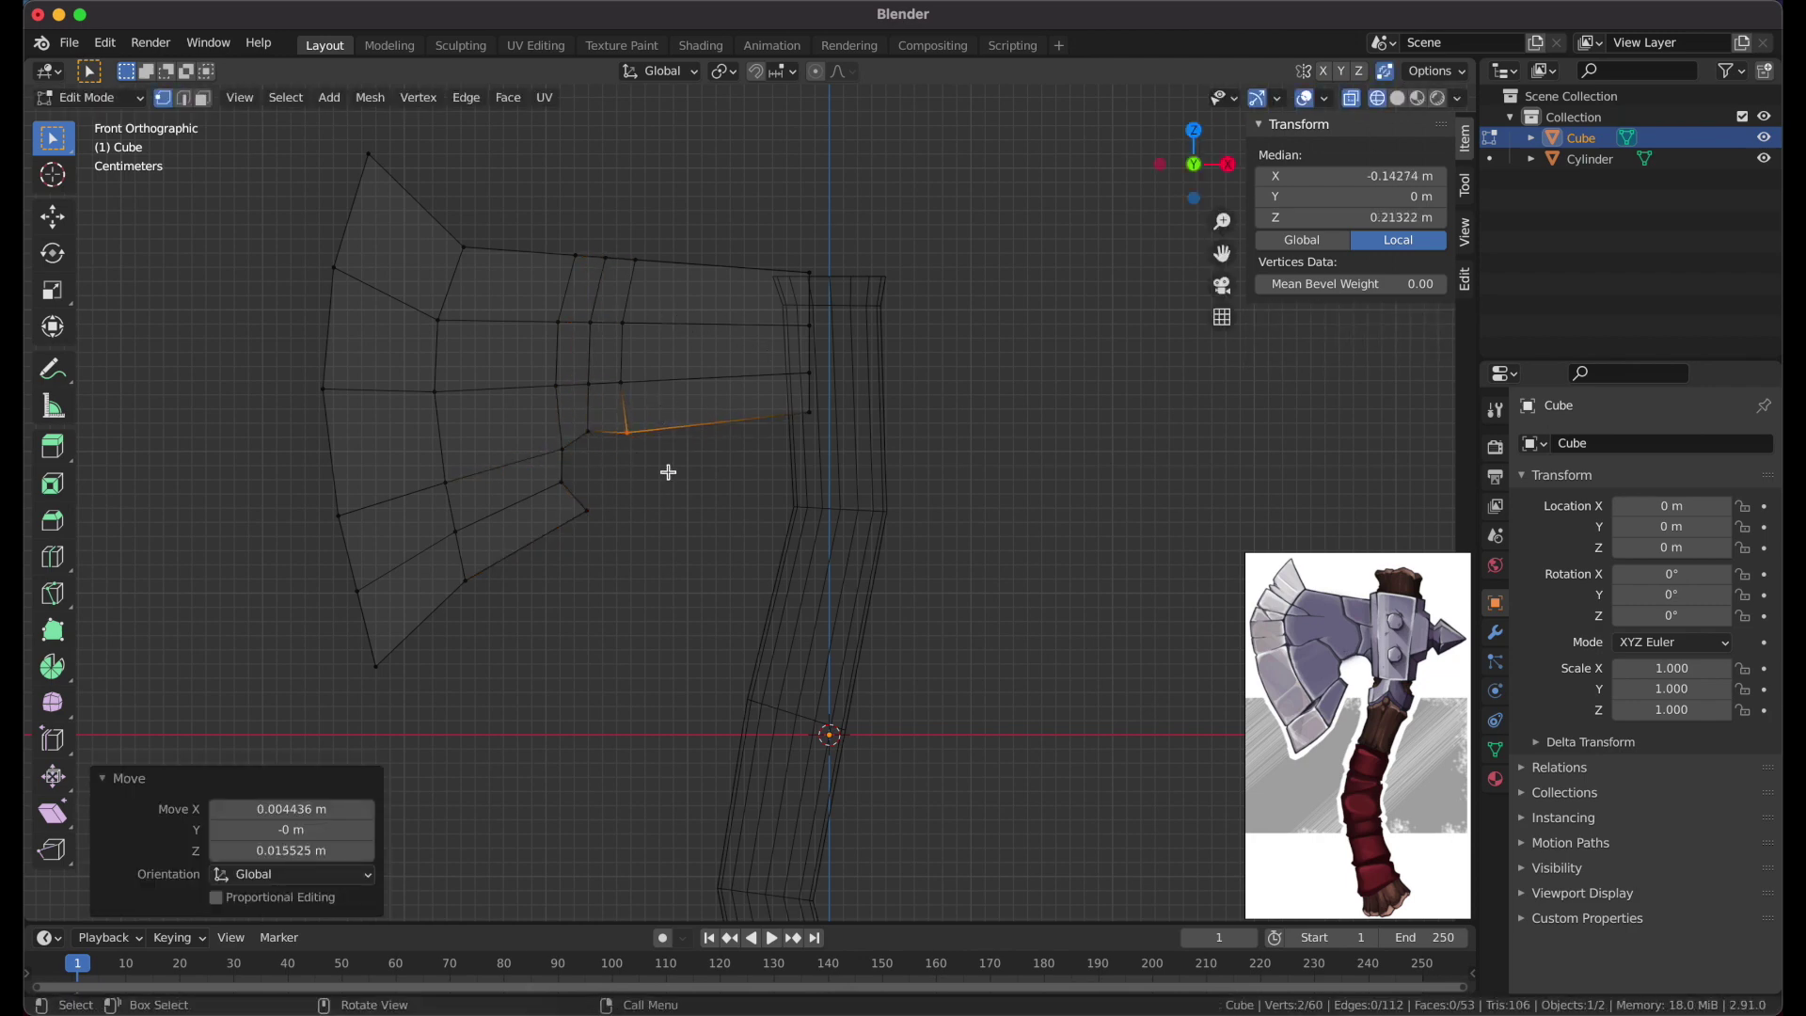
# Add another loop across the blade and undo an accidental extrusion
pyautogui.hotkey('ctrl', 'r')
pyautogui.click(653, 411)
pyautogui.scroll(2, 649, 470)
pyautogui.press('e')
pyautogui.click(719, 568)
pyautogui.press('Escape')
pyautogui.hotkey('ctrl', 'z')
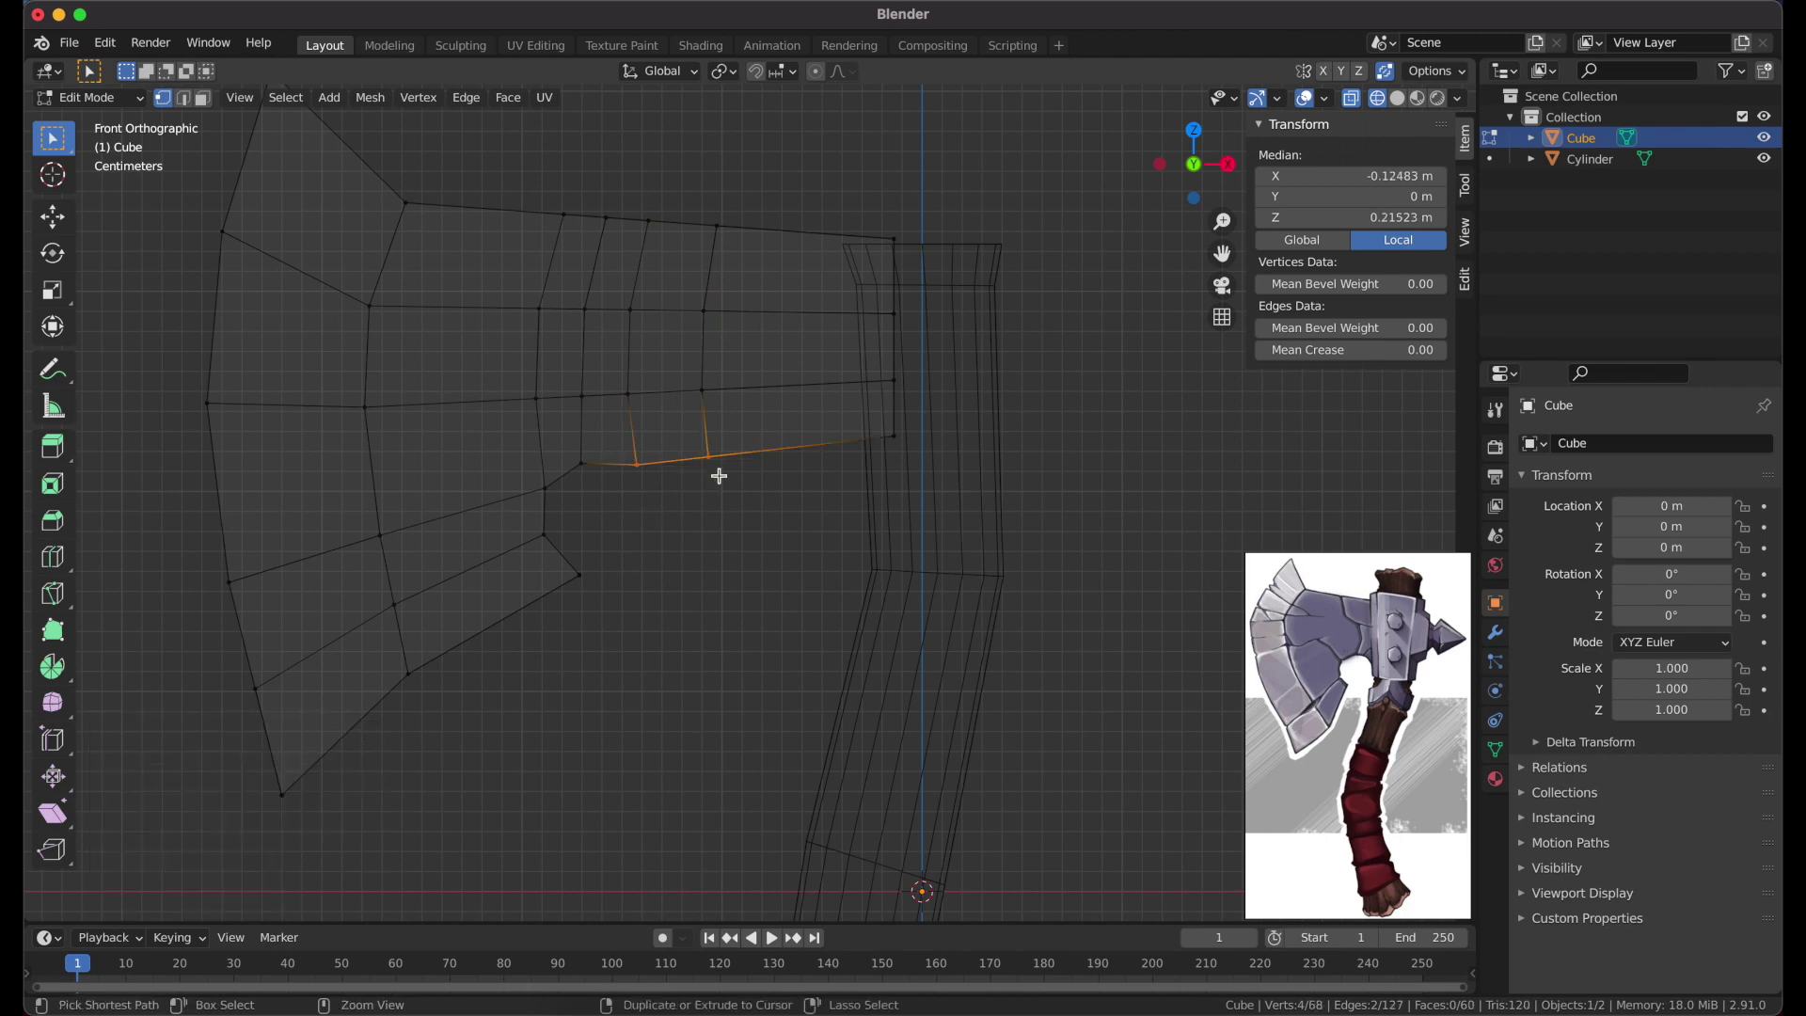
# Shift the whole blade sideways toward the handle and adjust its top edge
pyautogui.hotkey('alt', 'a')
pyautogui.press('l')
pyautogui.press('g')
pyautogui.press('x')
pyautogui.click(718, 303)
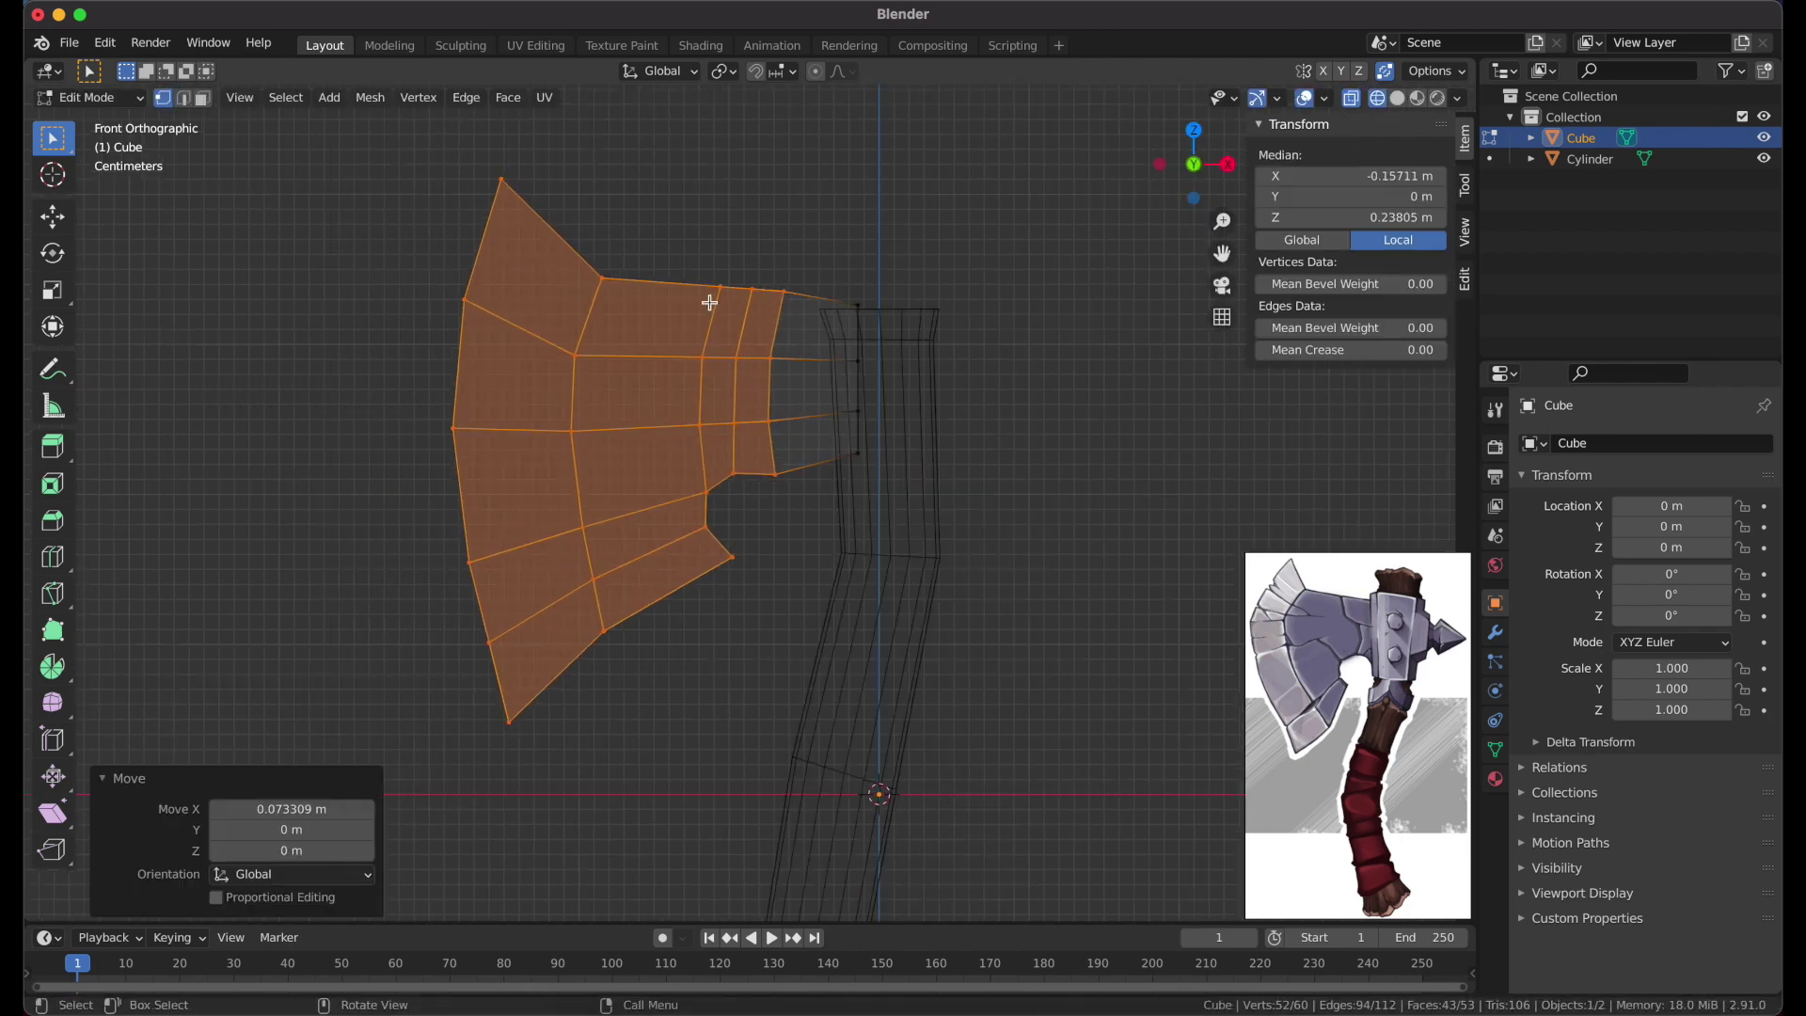
pyautogui.press('g')
pyautogui.press('z')
pyautogui.click(849, 259)
# Move the notch vertex and lower the blade's top vertices slightly
pyautogui.scroll(3, 779, 331)
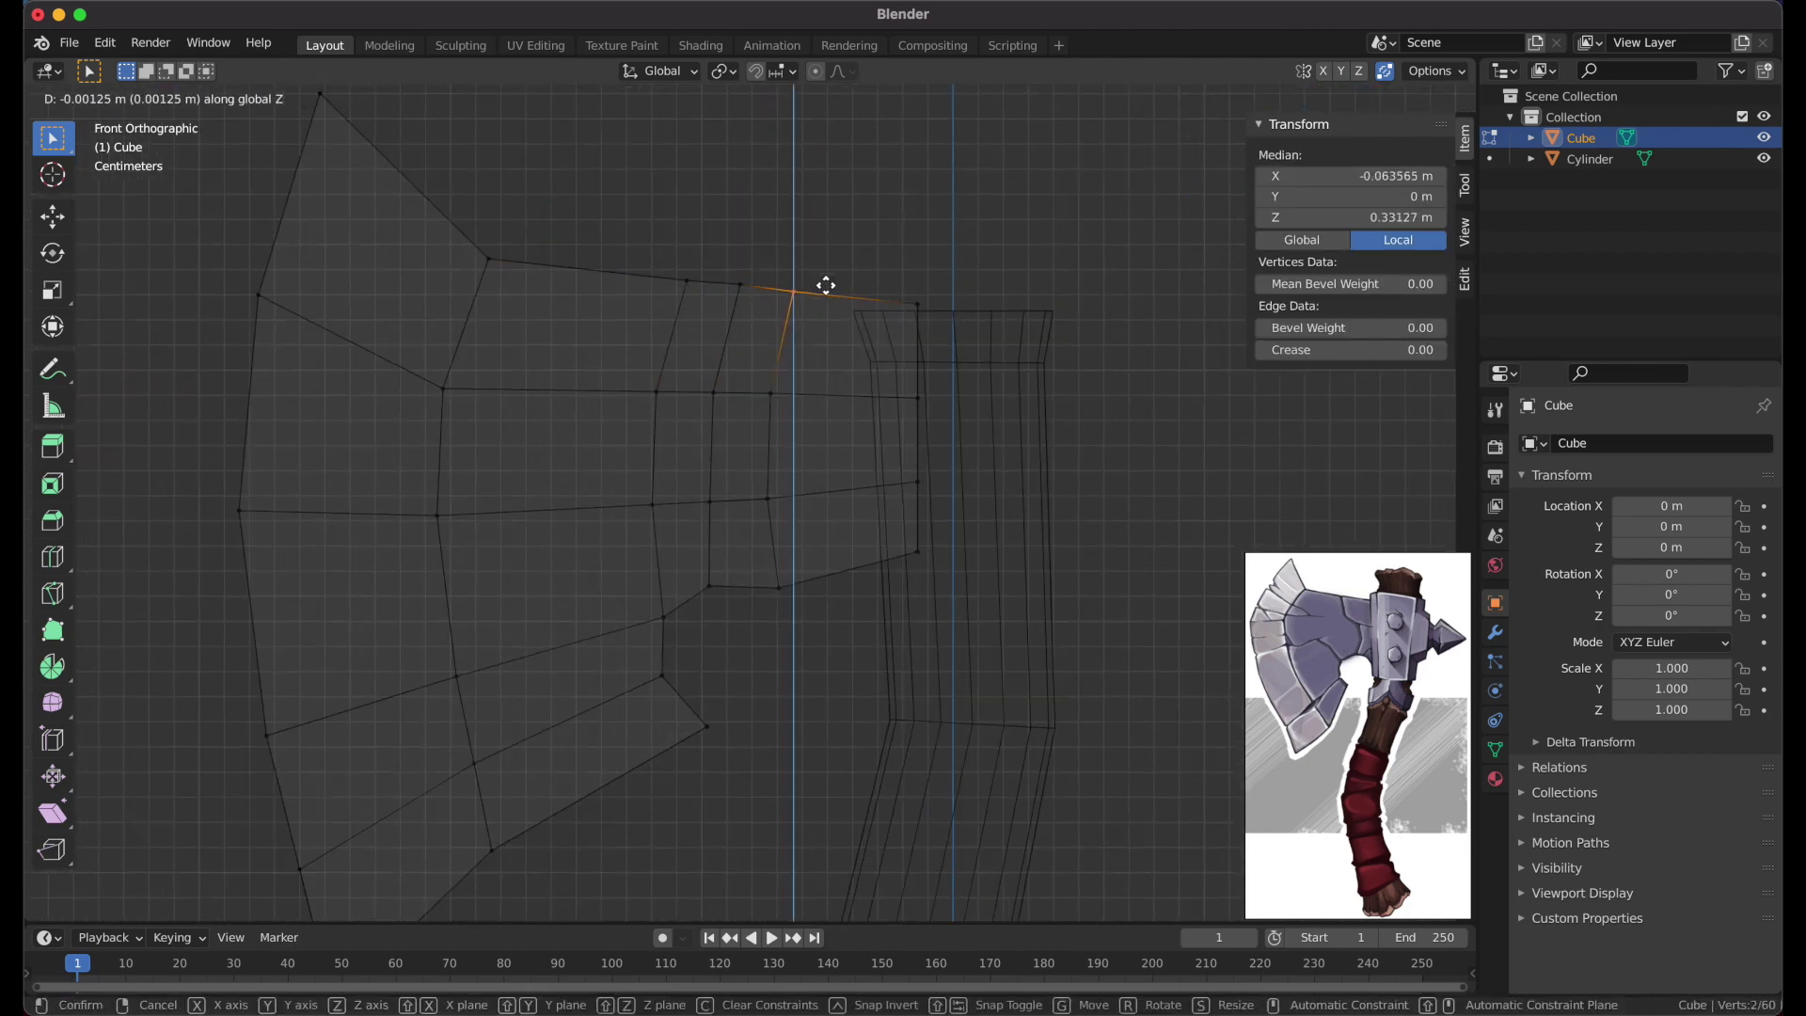
pyautogui.hotkey('alt', 'a')
pyautogui.click(666, 617)
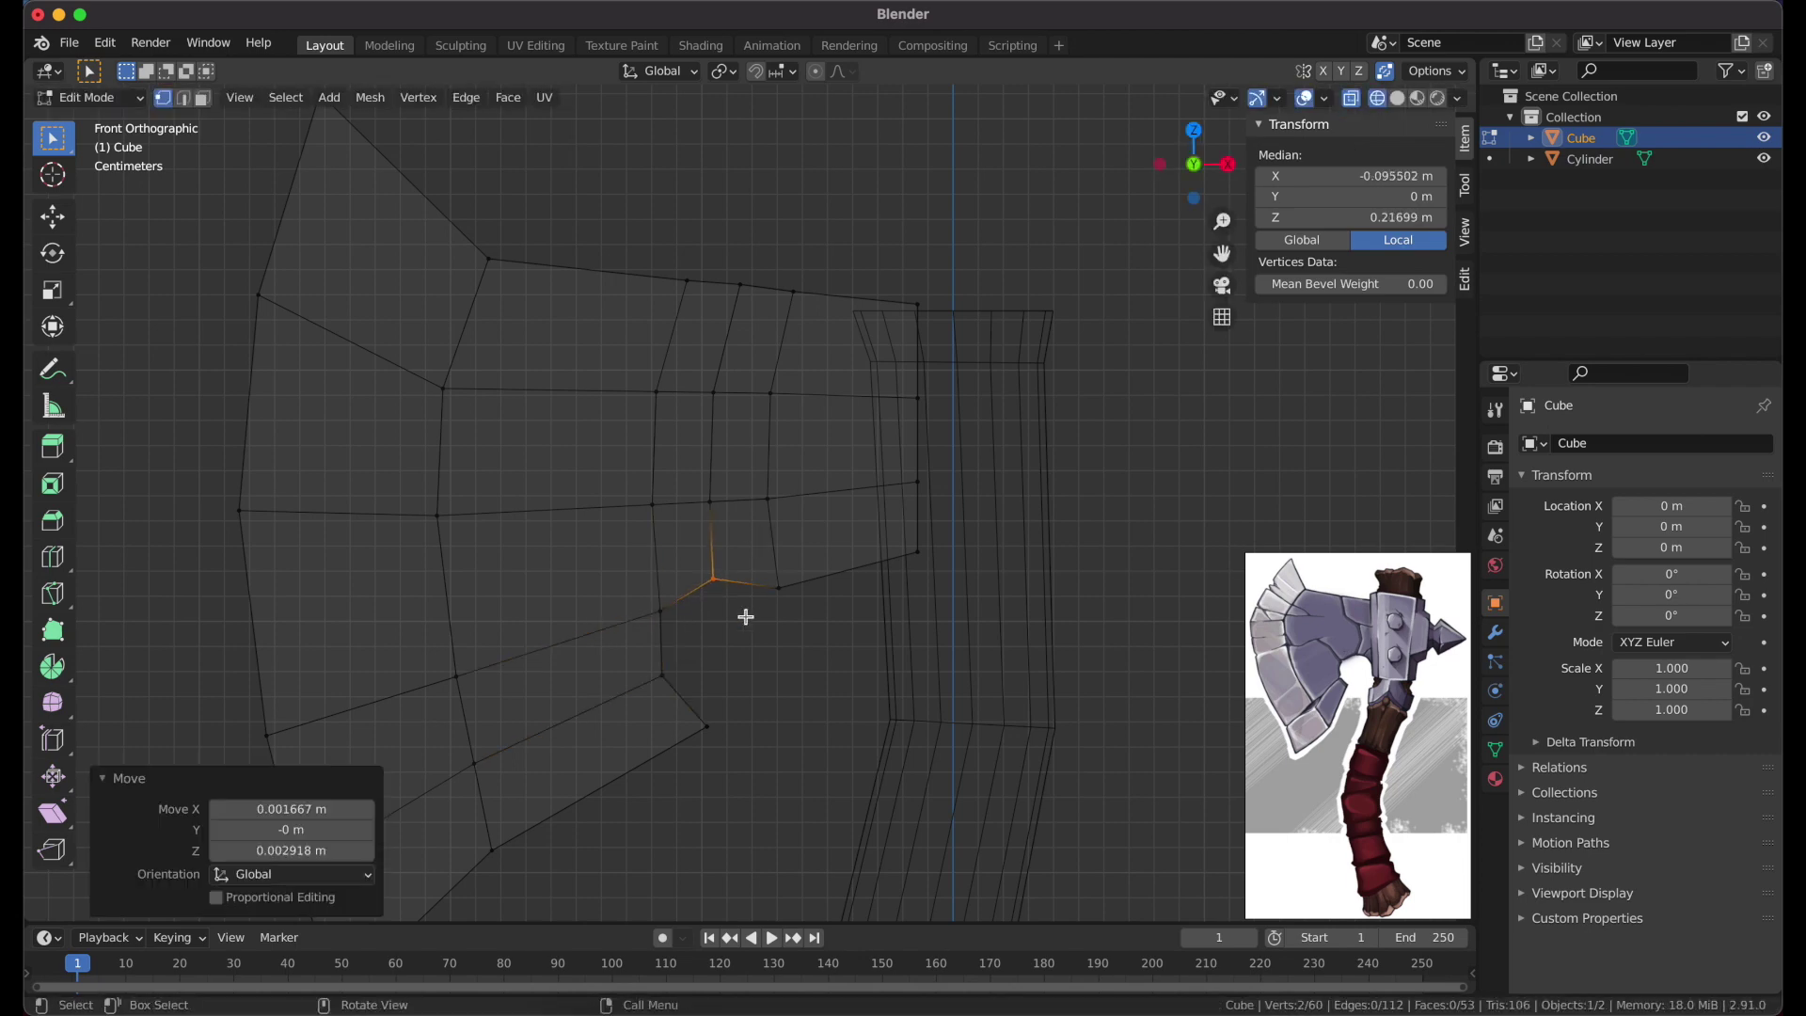
pyautogui.click(810, 576)
pyautogui.moveTo(753, 609); pyautogui.dragTo(1052, 264)
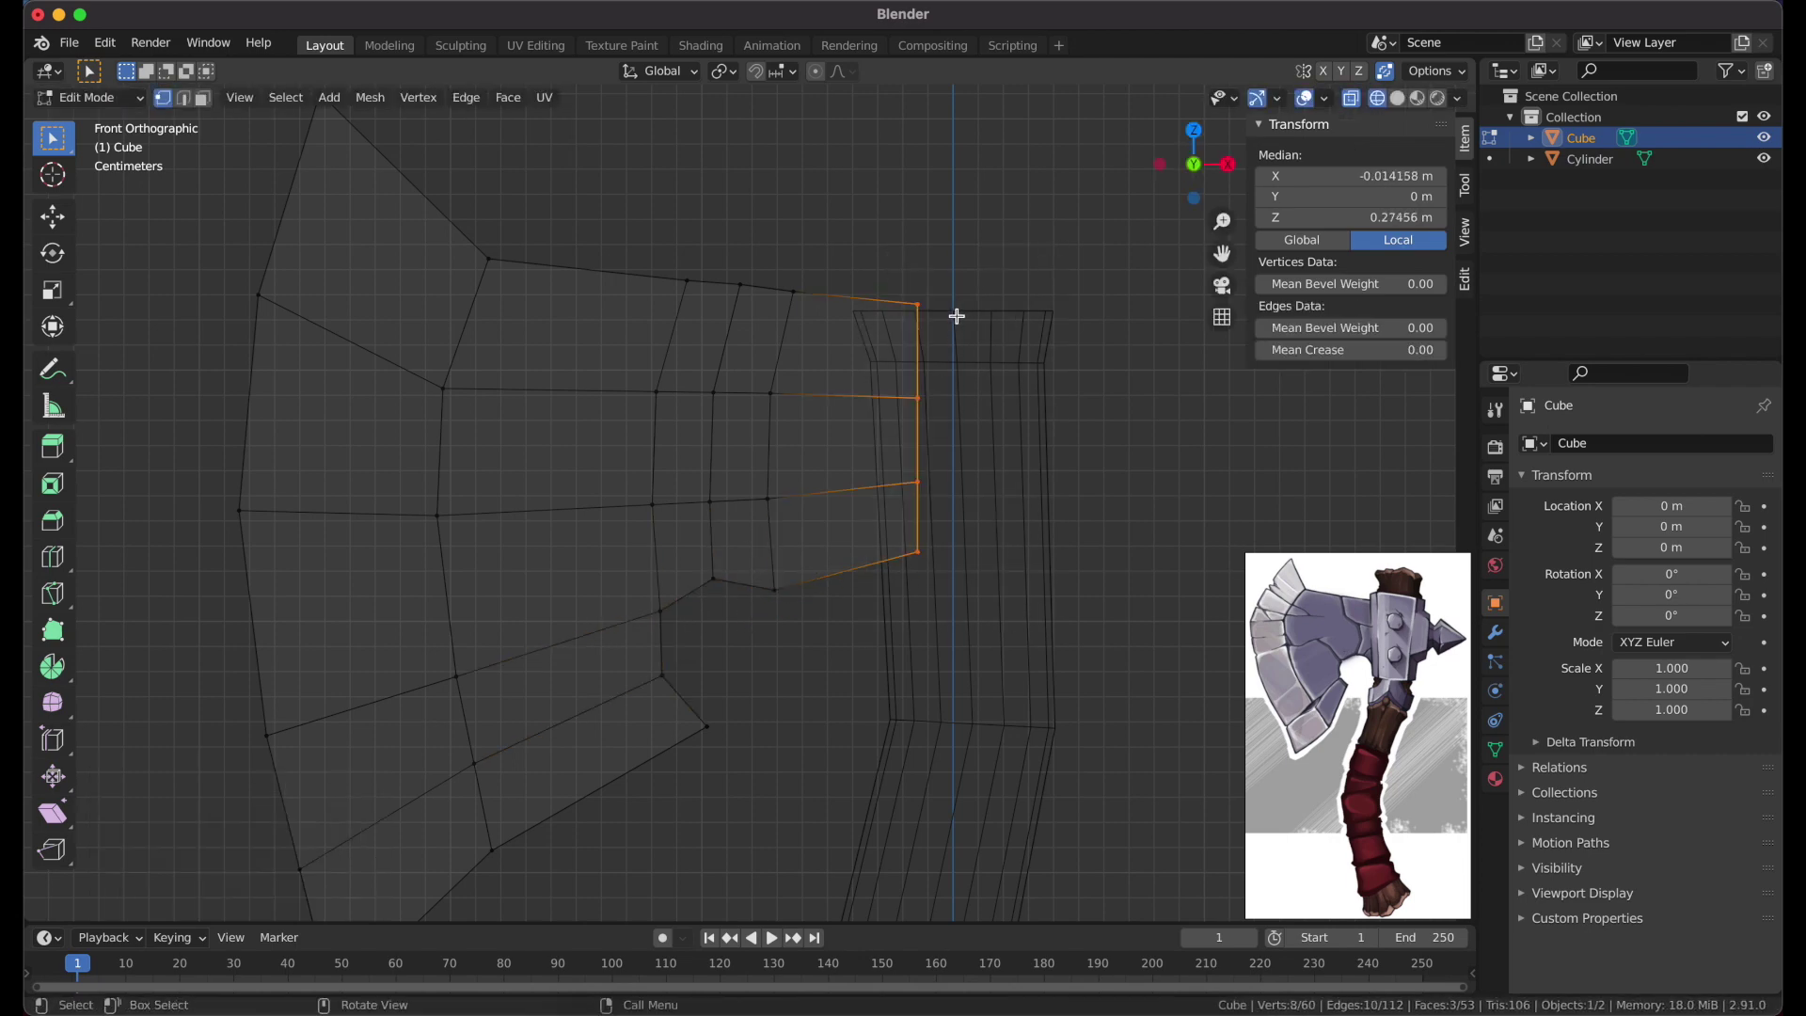
pyautogui.scroll(-2, 602, 282)
pyautogui.keyDown('shift'); pyautogui.click(480, 264); pyautogui.keyUp('shift')
pyautogui.keyDown('shift'); pyautogui.click(585, 369); pyautogui.keyUp('shift')
pyautogui.press('g')
pyautogui.press('z')
# Scale the right vertex column to X 0, making the handle-side edge straight
pyautogui.click(720, 378)
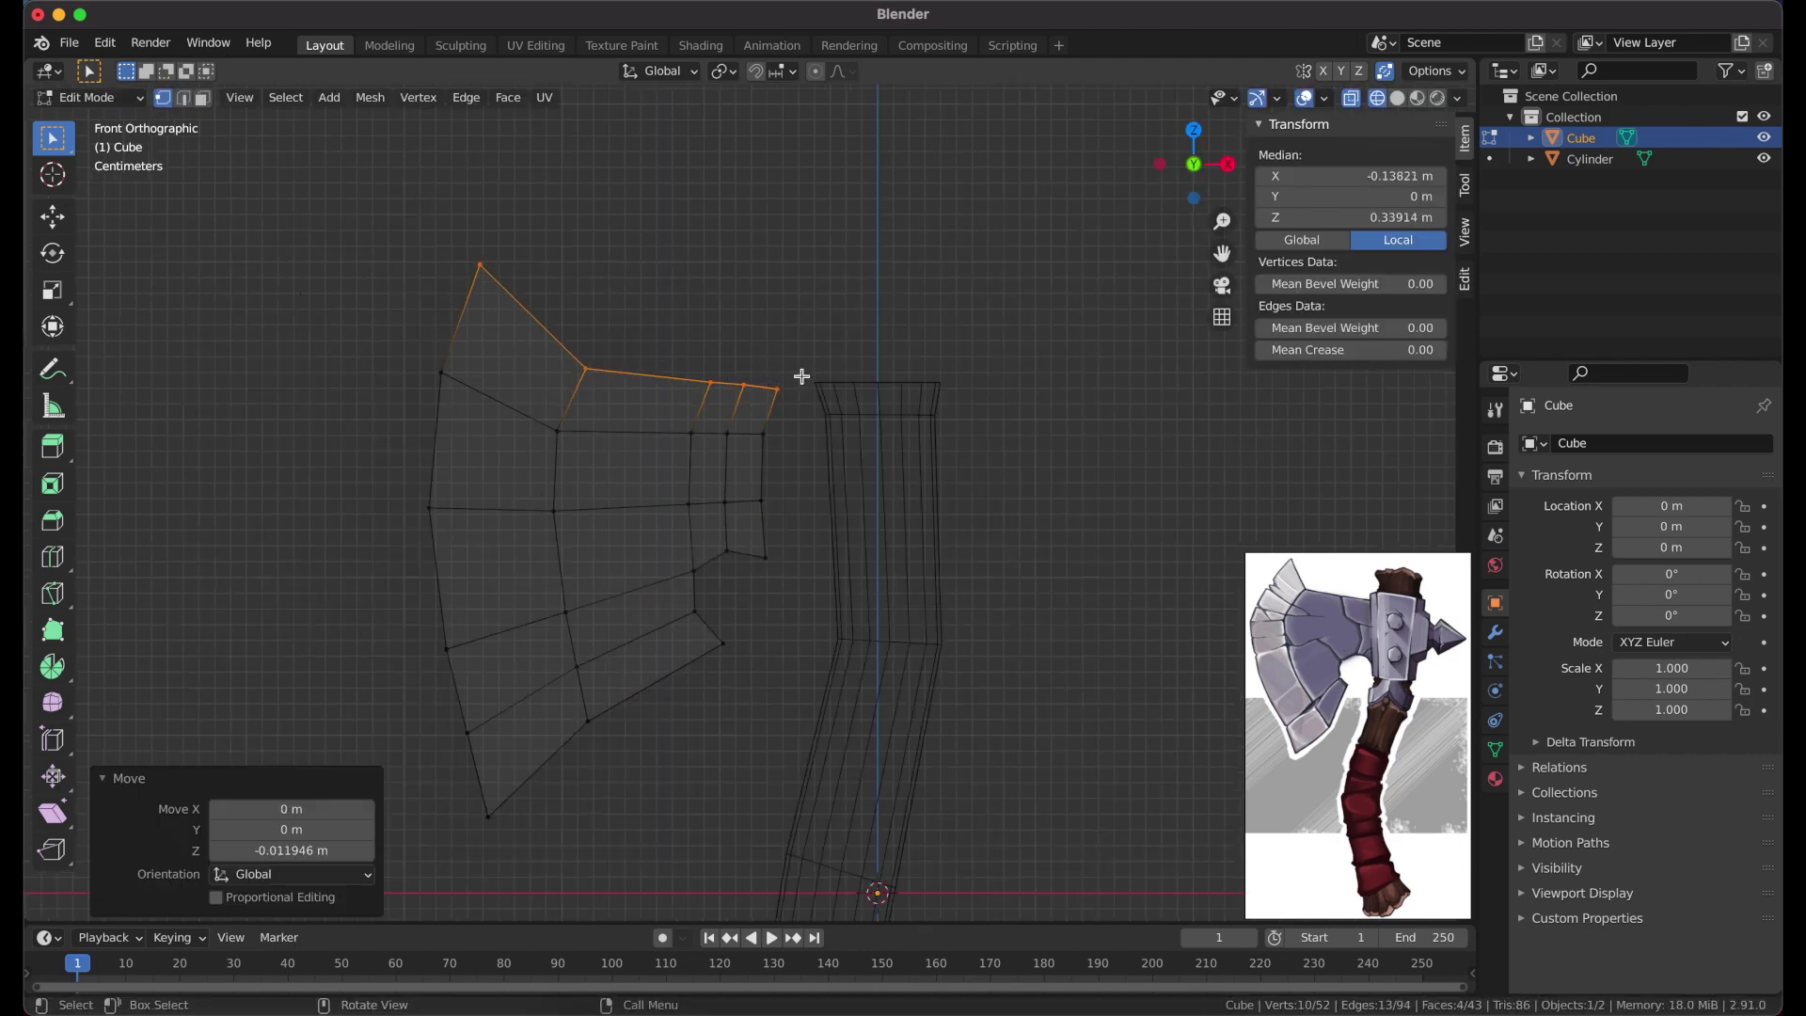
pyautogui.scroll(1, 757, 423)
pyautogui.click(697, 352)
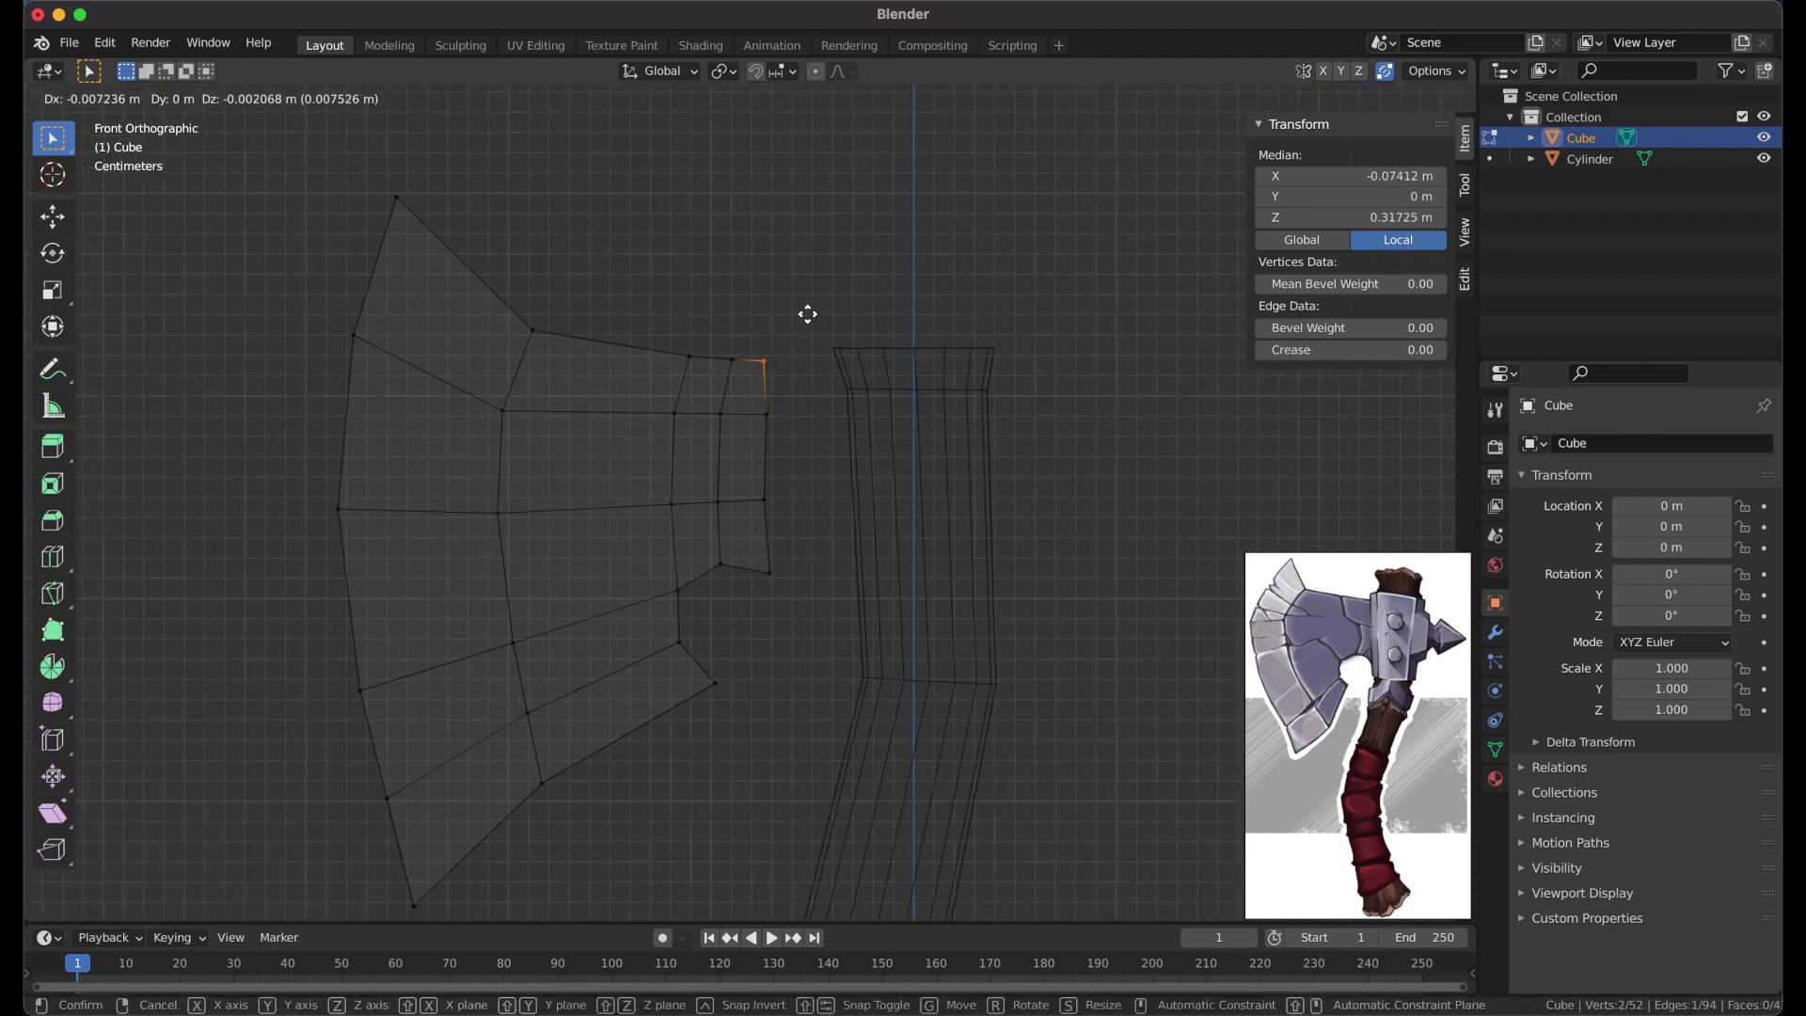
pyautogui.press('Escape')
pyautogui.keyDown('alt'); pyautogui.click(768, 461); pyautogui.keyUp('alt')
pyautogui.write('sx0')
pyautogui.press('Return')
pyautogui.moveTo(729, 669); pyautogui.dragTo(701, 691)
# Nudge the blade's corner and lower-left vertices to refine the outline
pyautogui.press('g')
pyautogui.click(706, 555)
pyautogui.moveTo(732, 605); pyautogui.dragTo(798, 569)
pyautogui.scroll(-2, 762, 583)
pyautogui.click(513, 696)
pyautogui.press('g')
pyautogui.click(591, 762)
# Shift the blade's left column and remaining vertex groups to finish the outline
pyautogui.moveTo(539, 370); pyautogui.dragTo(465, 440)
pyautogui.press('g')
pyautogui.click(599, 500)
pyautogui.press('g')
pyautogui.click(566, 400)
pyautogui.press('g')
pyautogui.click(626, 613)
pyautogui.moveTo(625, 613)
pyautogui.mouseDown(button='middle')
pyautogui.moveTo(659, 546)
pyautogui.moveTo(1116, 633)
pyautogui.mouseUp(button='middle')
# Thin the whole blade by scaling all its vertices along Y
pyautogui.press('a')
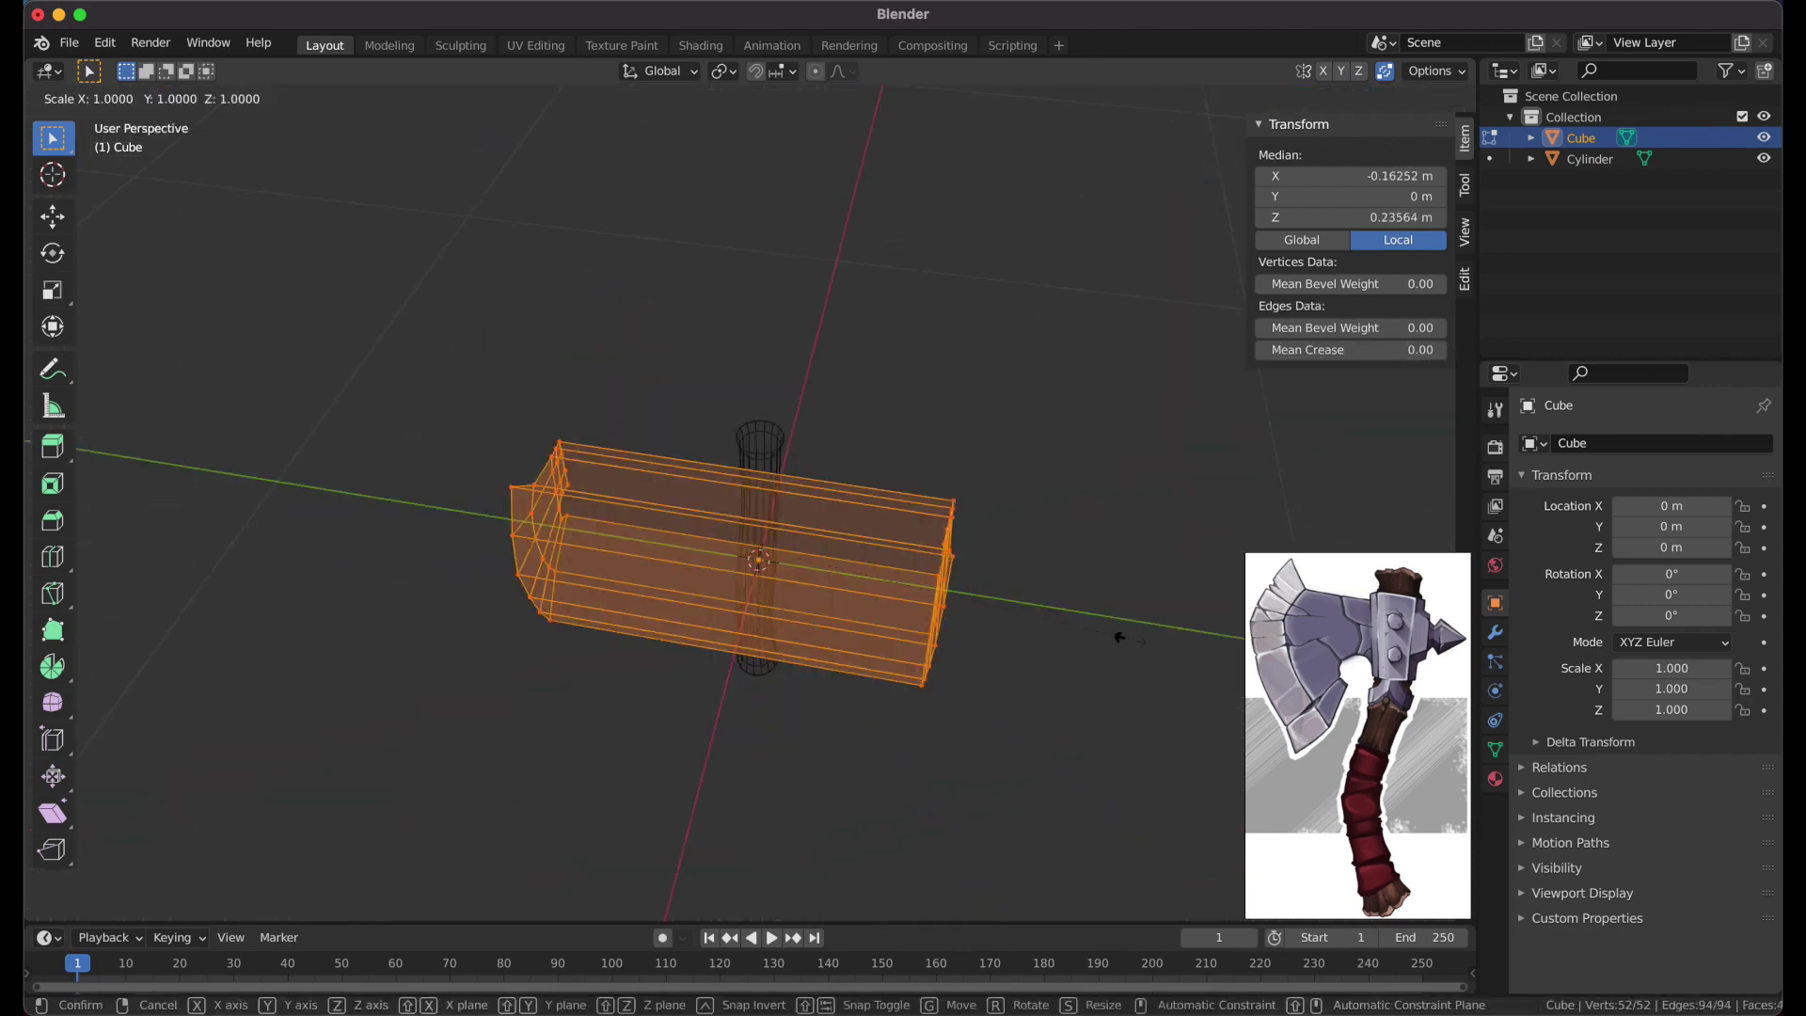
pyautogui.press('s')
pyautogui.press('y')
pyautogui.click(802, 584)
pyautogui.moveTo(802, 584); pyautogui.dragTo(827, 717, button='middle')
pyautogui.press('KP_1')
# Flatten the blade's outer rim faces to zero Y scale, forming a sharp edge
pyautogui.moveTo(600, 443); pyautogui.dragTo(512, 466, button='middle')
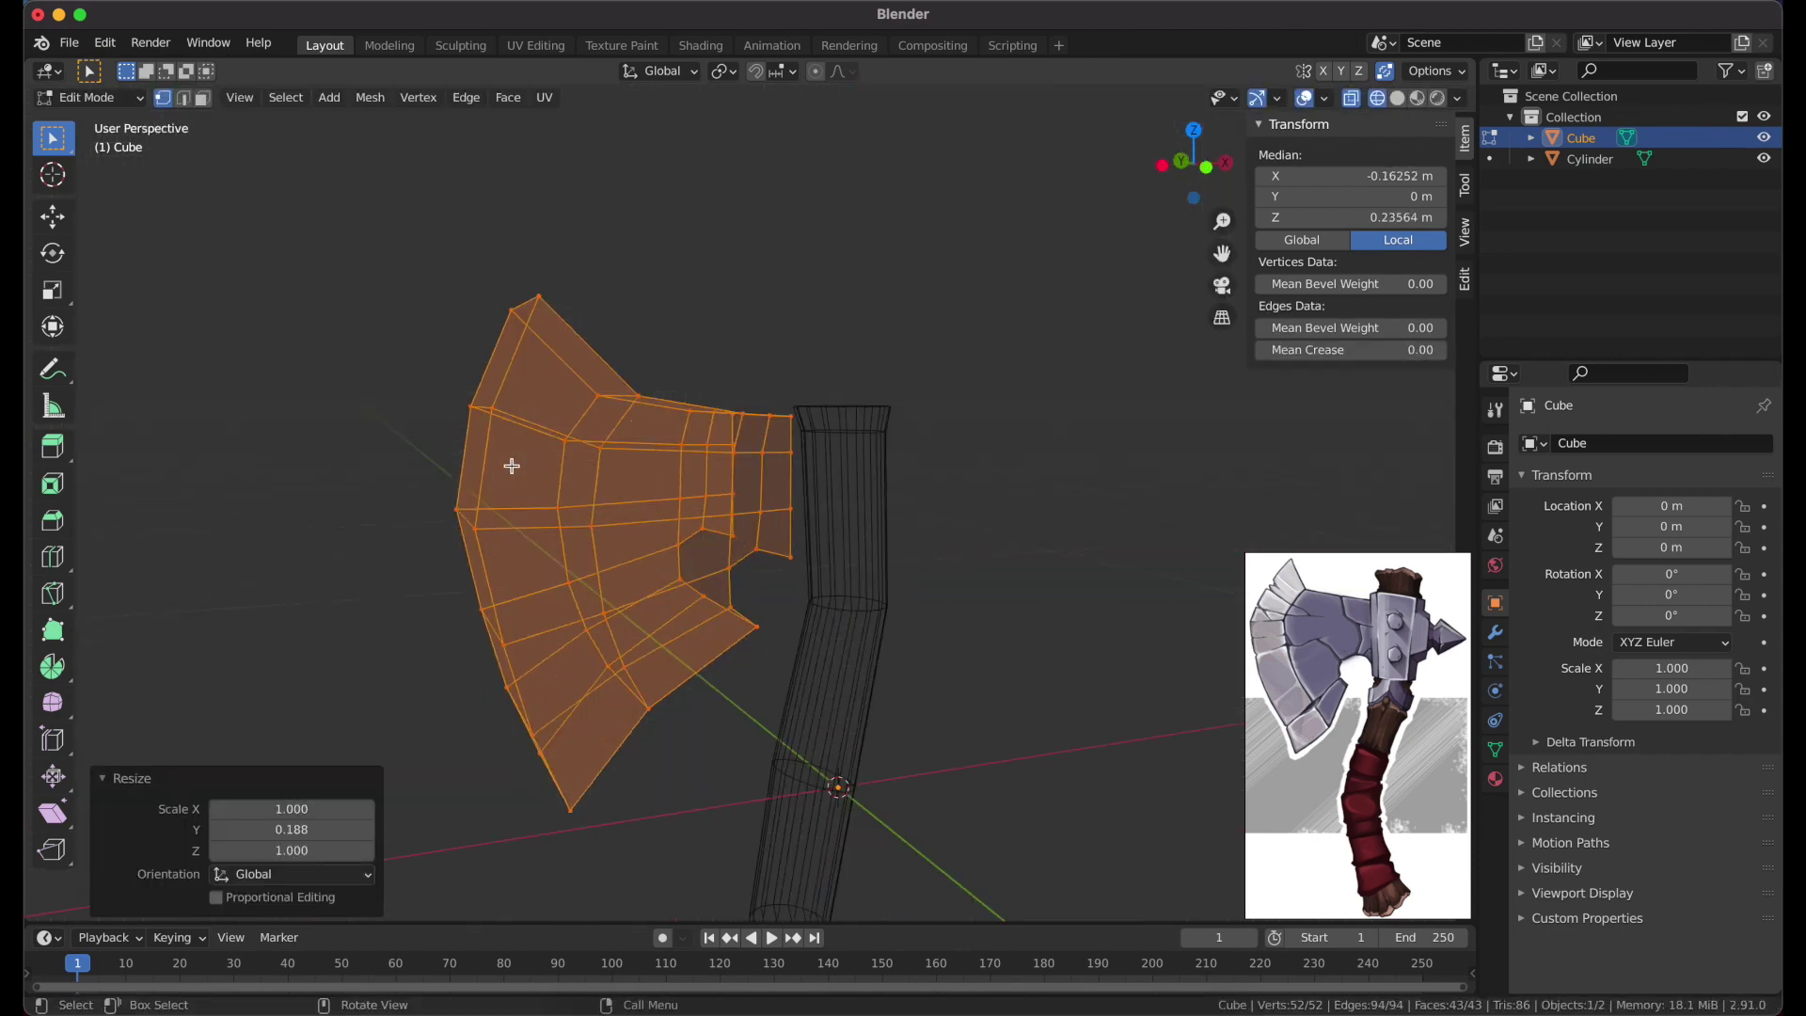
pyautogui.keyDown('ctrl'); pyautogui.keyDown('alt'); pyautogui.click(536, 327); pyautogui.keyUp('alt'); pyautogui.keyUp('ctrl')
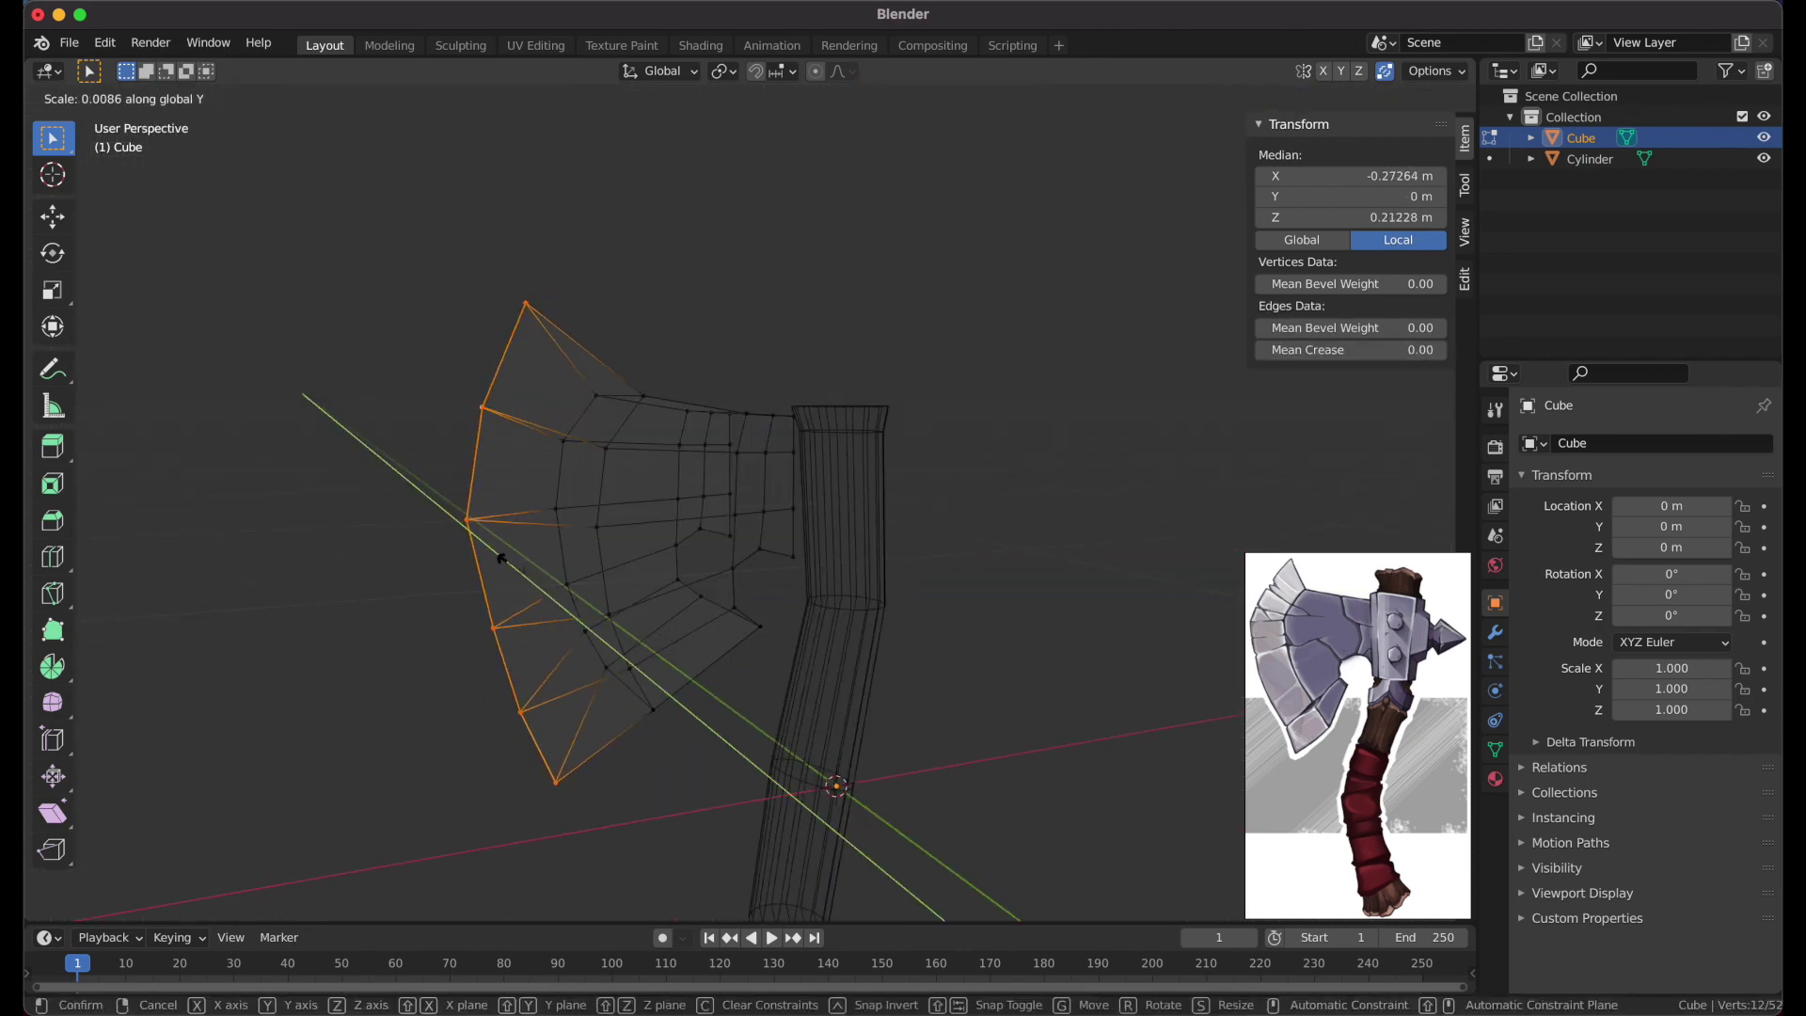
pyautogui.press('0')
pyautogui.press('Return')
pyautogui.moveTo(501, 559); pyautogui.dragTo(615, 505, button='middle')
# Switch to solid shading and make the whole blade somewhat thinner along Y
pyautogui.press('a')
pyautogui.hotkey('shift', 'z')
pyautogui.moveTo(918, 709); pyautogui.dragTo(909, 693, button='middle')
pyautogui.press('s')
pyautogui.press('y')
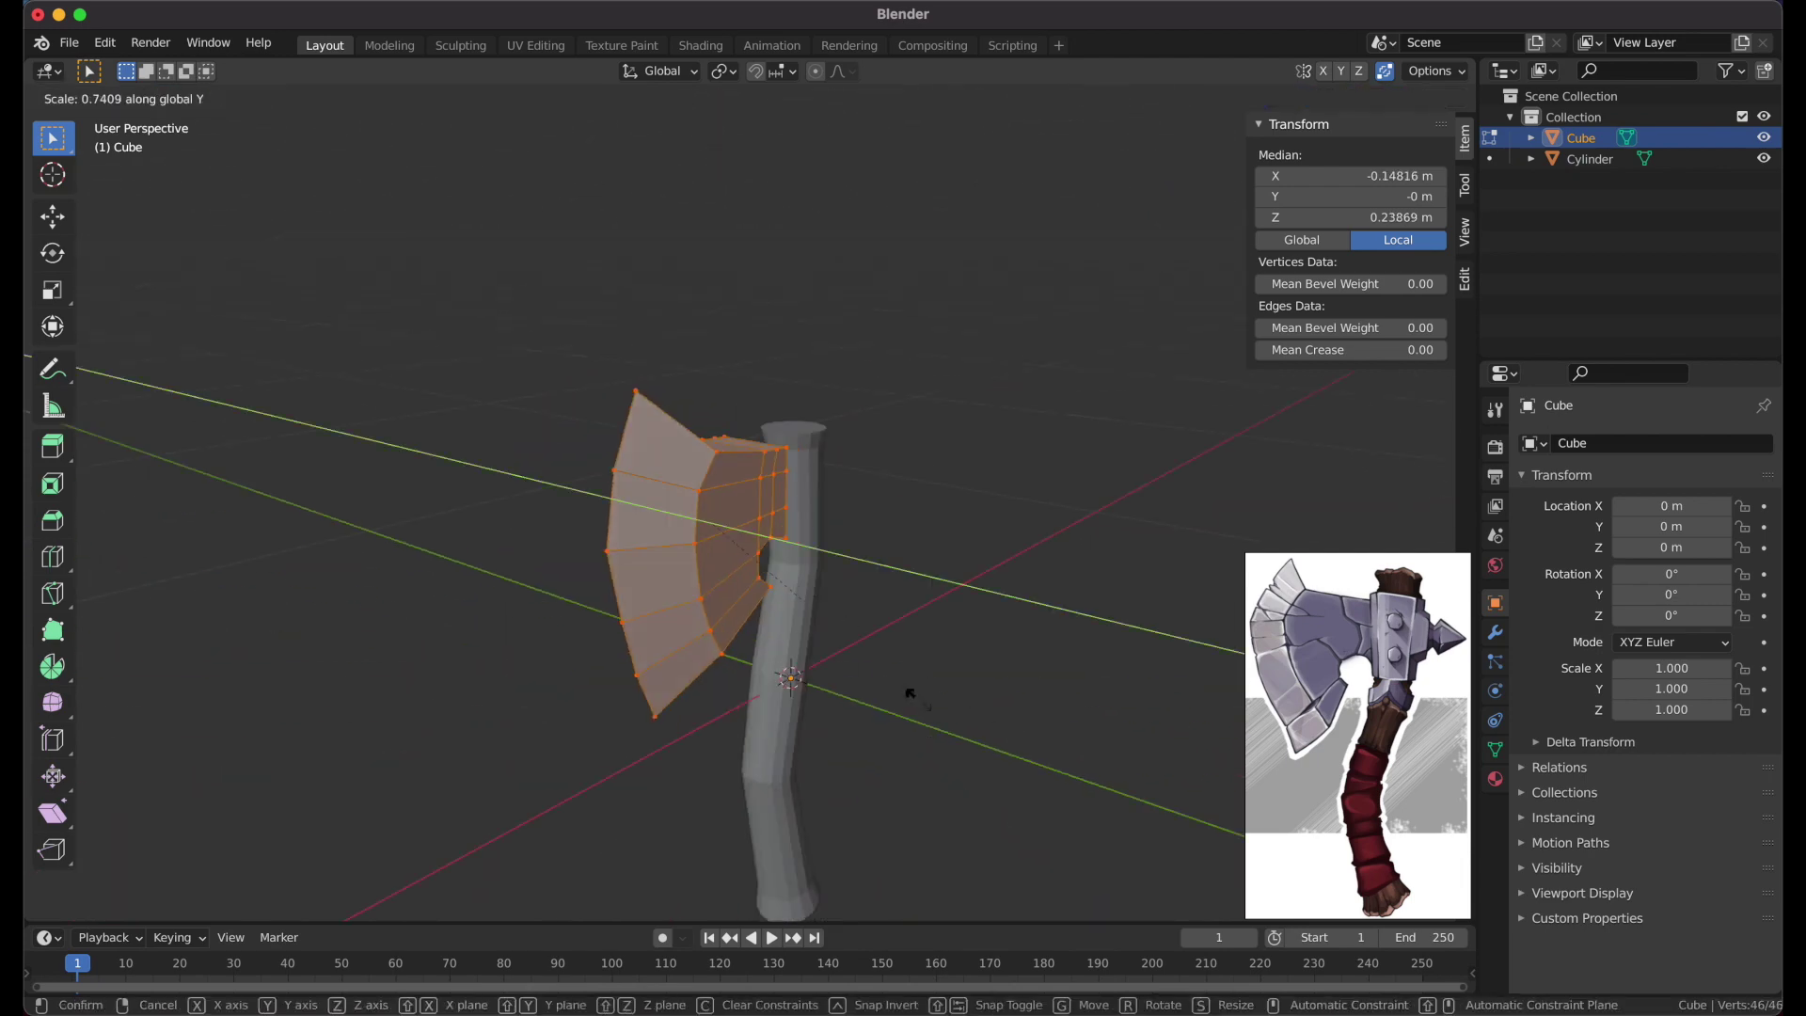
pyautogui.press('Return')
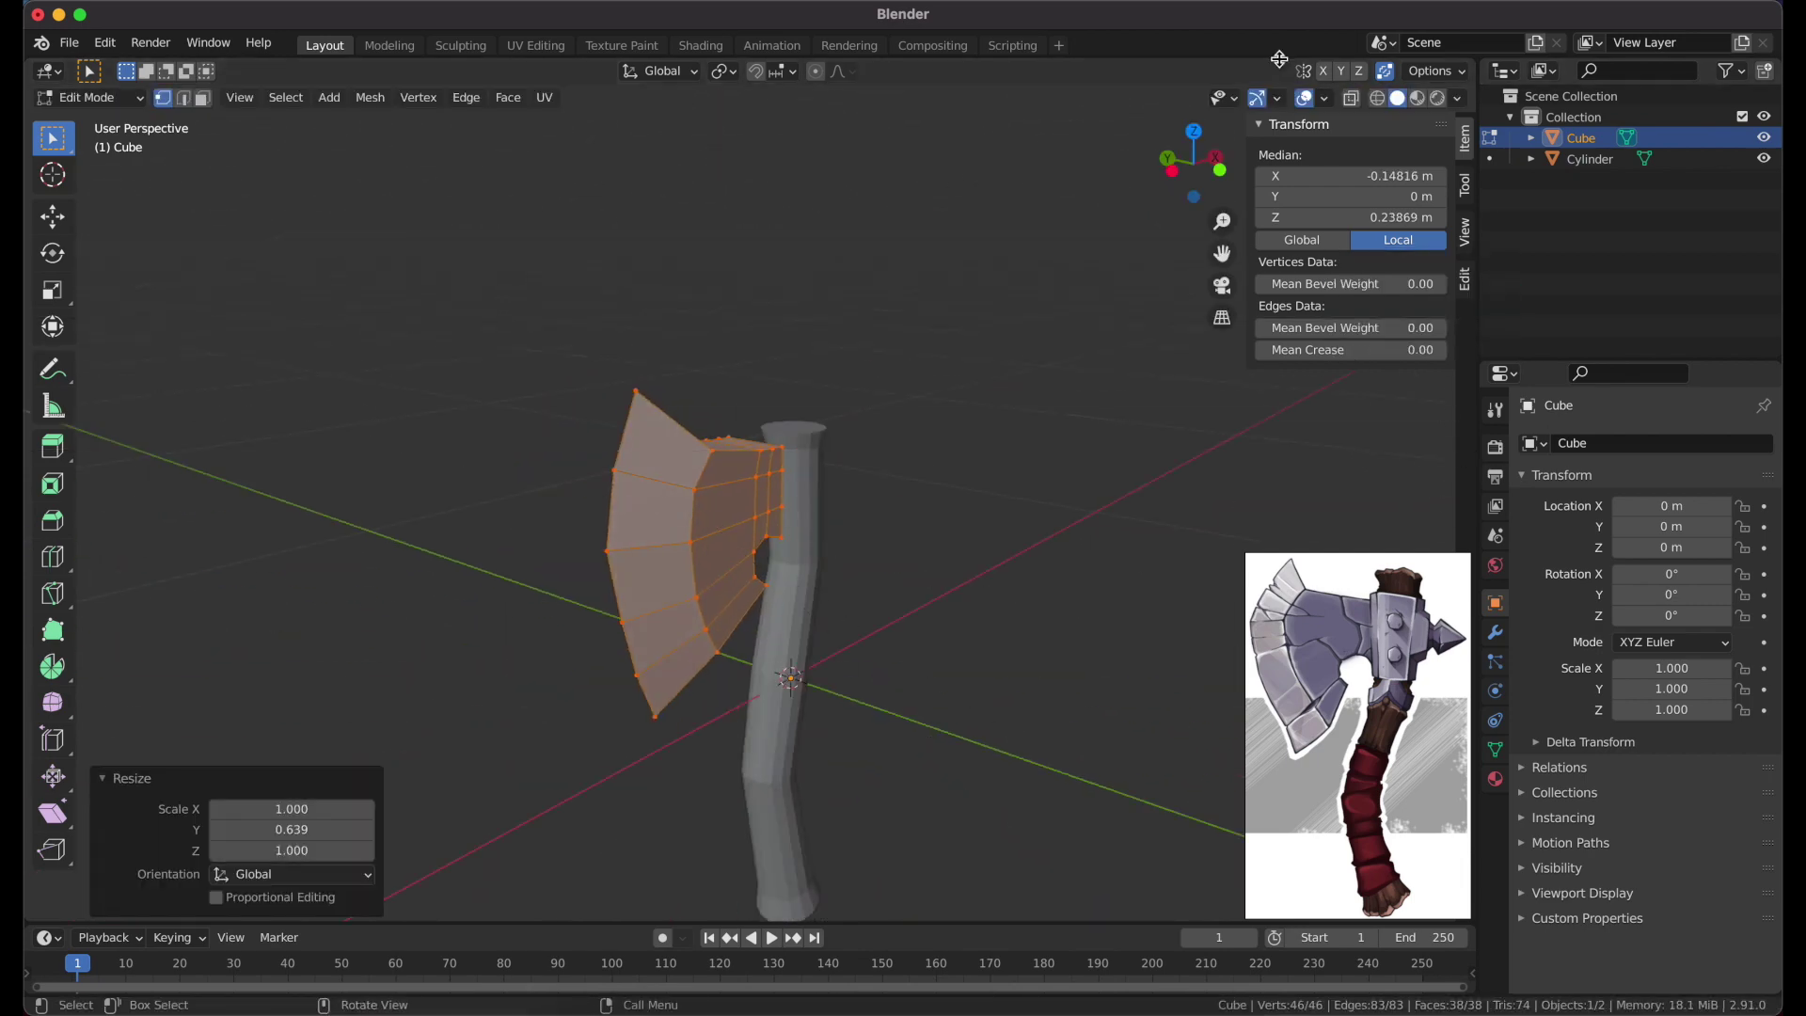
# Split the viewport into a main view plus two stacked side views of the axe
pyautogui.moveTo(1164, 141); pyautogui.dragTo(1143, 481)
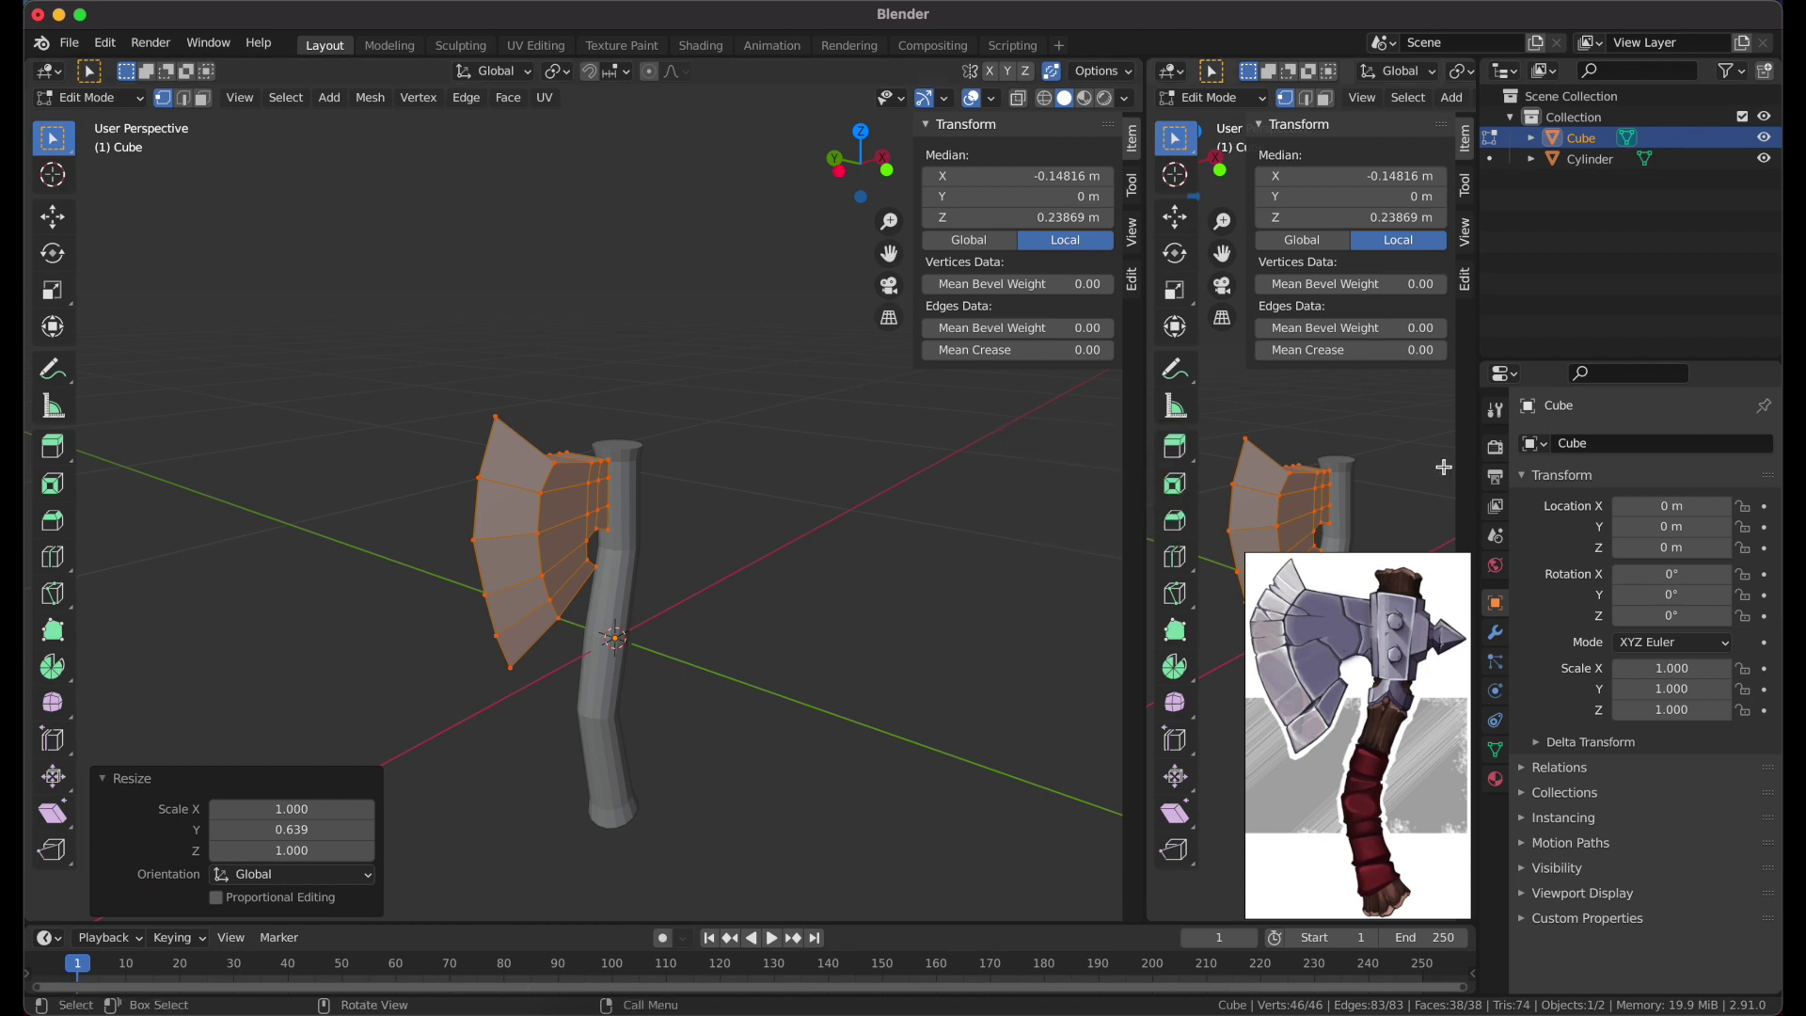
pyautogui.click(1483, 457)
pyautogui.moveTo(1248, 315); pyautogui.dragTo(1378, 102)
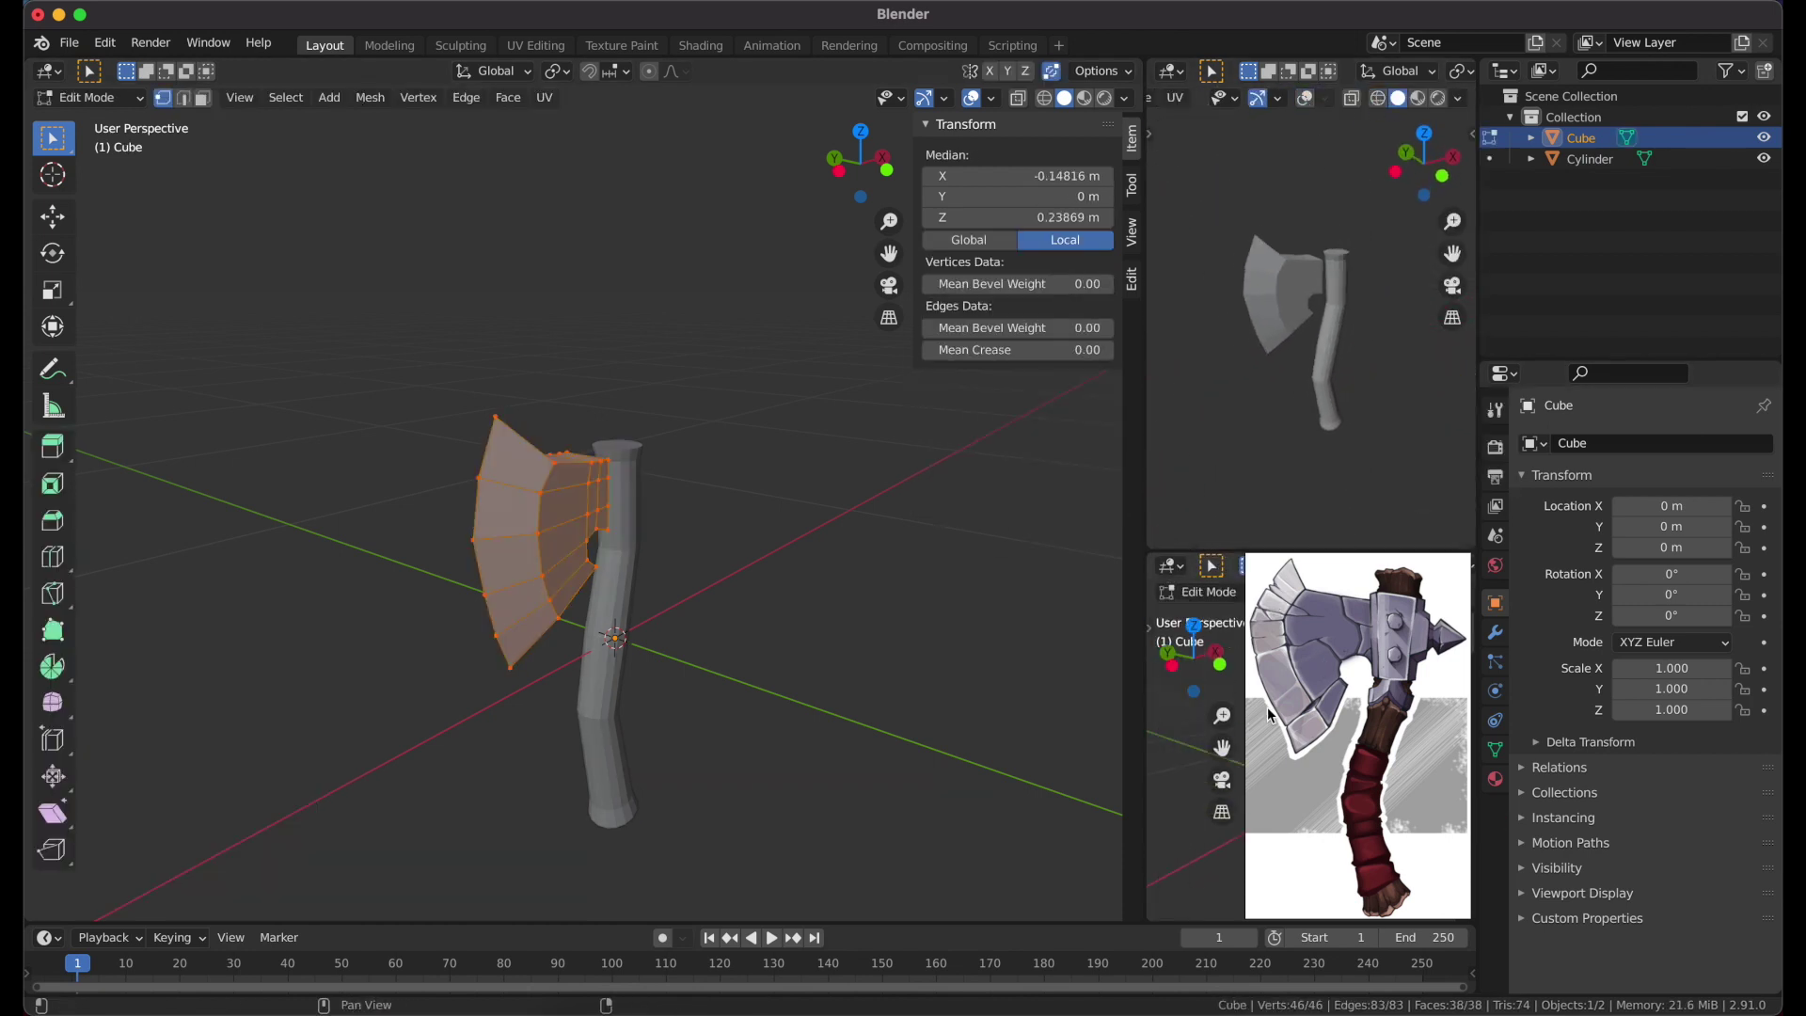
pyautogui.moveTo(1148, 712); pyautogui.dragTo(1212, 710)
pyautogui.moveTo(717, 587); pyautogui.dragTo(681, 428, button='middle')
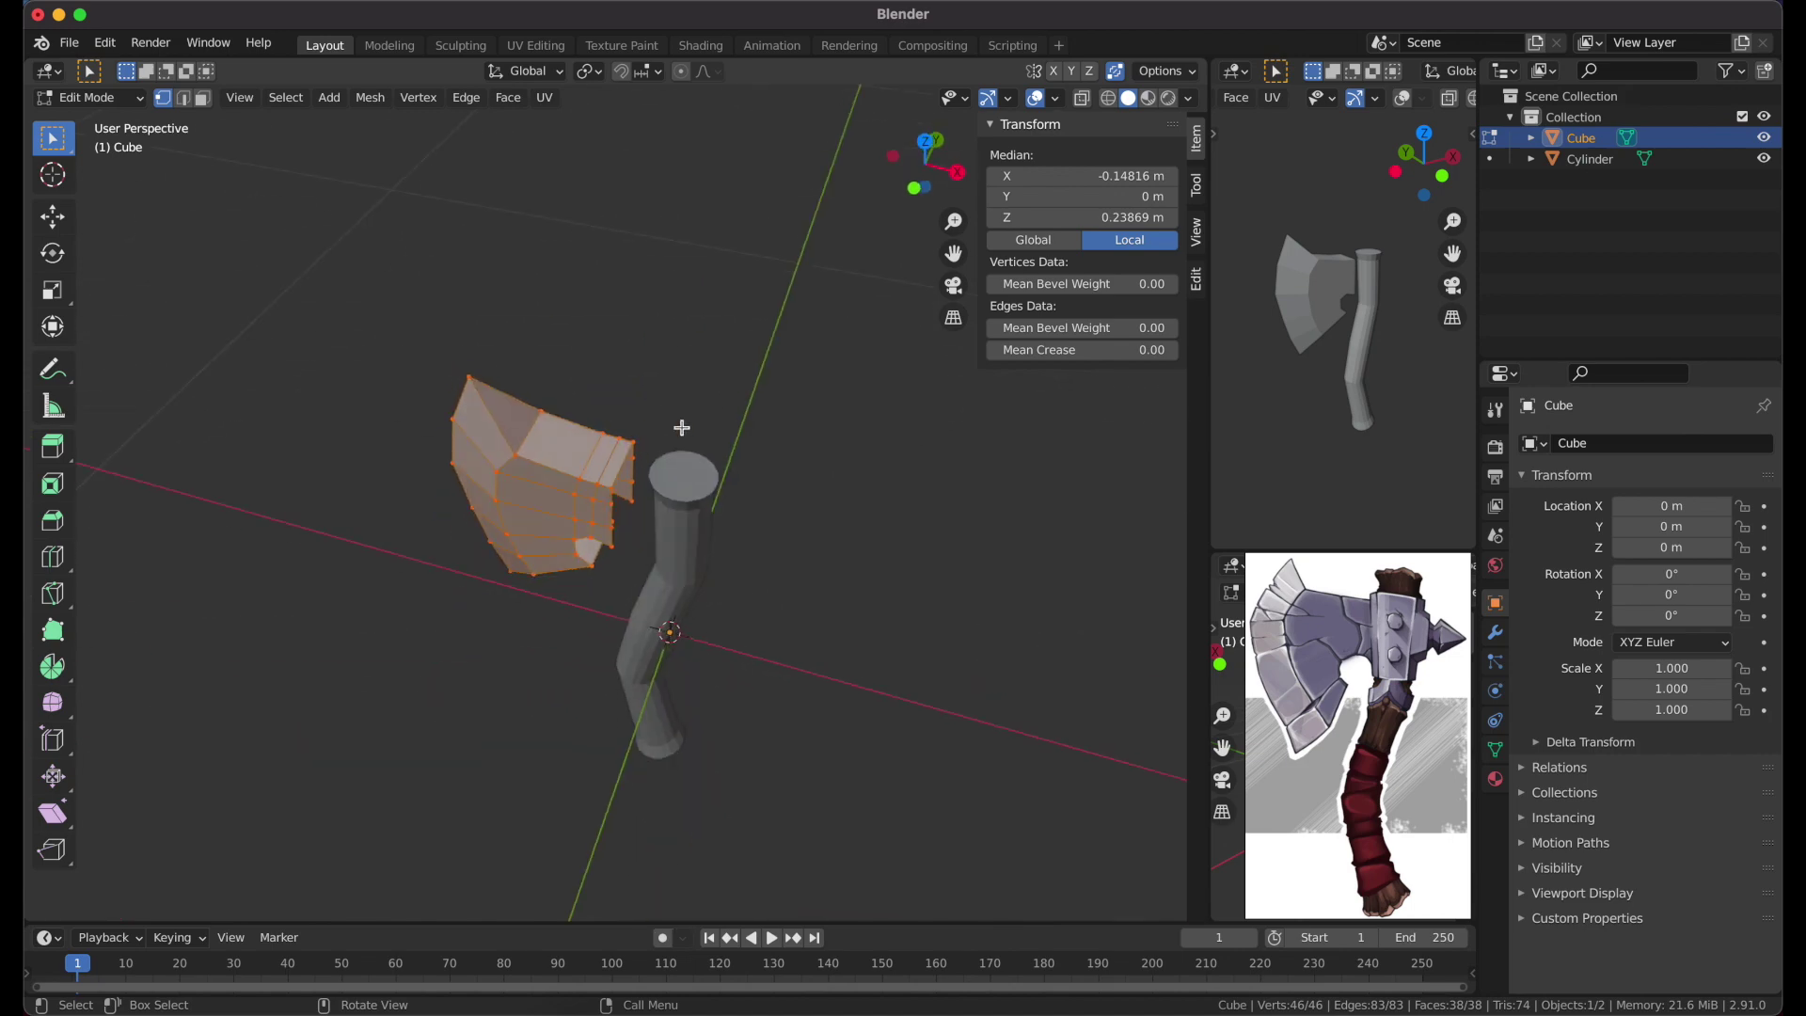
# Confirm the blade's Y thinning and inspect individual blade edges
pyautogui.click(704, 339)
pyautogui.moveTo(704, 339)
pyautogui.mouseDown(button='middle')
pyautogui.moveTo(658, 424)
pyautogui.moveTo(625, 342)
pyautogui.mouseUp(button='middle')
pyautogui.click(718, 402)
pyautogui.scroll(4, 659, 423)
pyautogui.click(662, 575)
pyautogui.moveTo(662, 576)
pyautogui.mouseDown(button='middle')
pyautogui.moveTo(602, 471)
pyautogui.moveTo(659, 423)
pyautogui.mouseUp(button='middle')
pyautogui.press('a')
# Check the blade's normals with the Face Orientation overlay, then hide it
pyautogui.click(1008, 98)
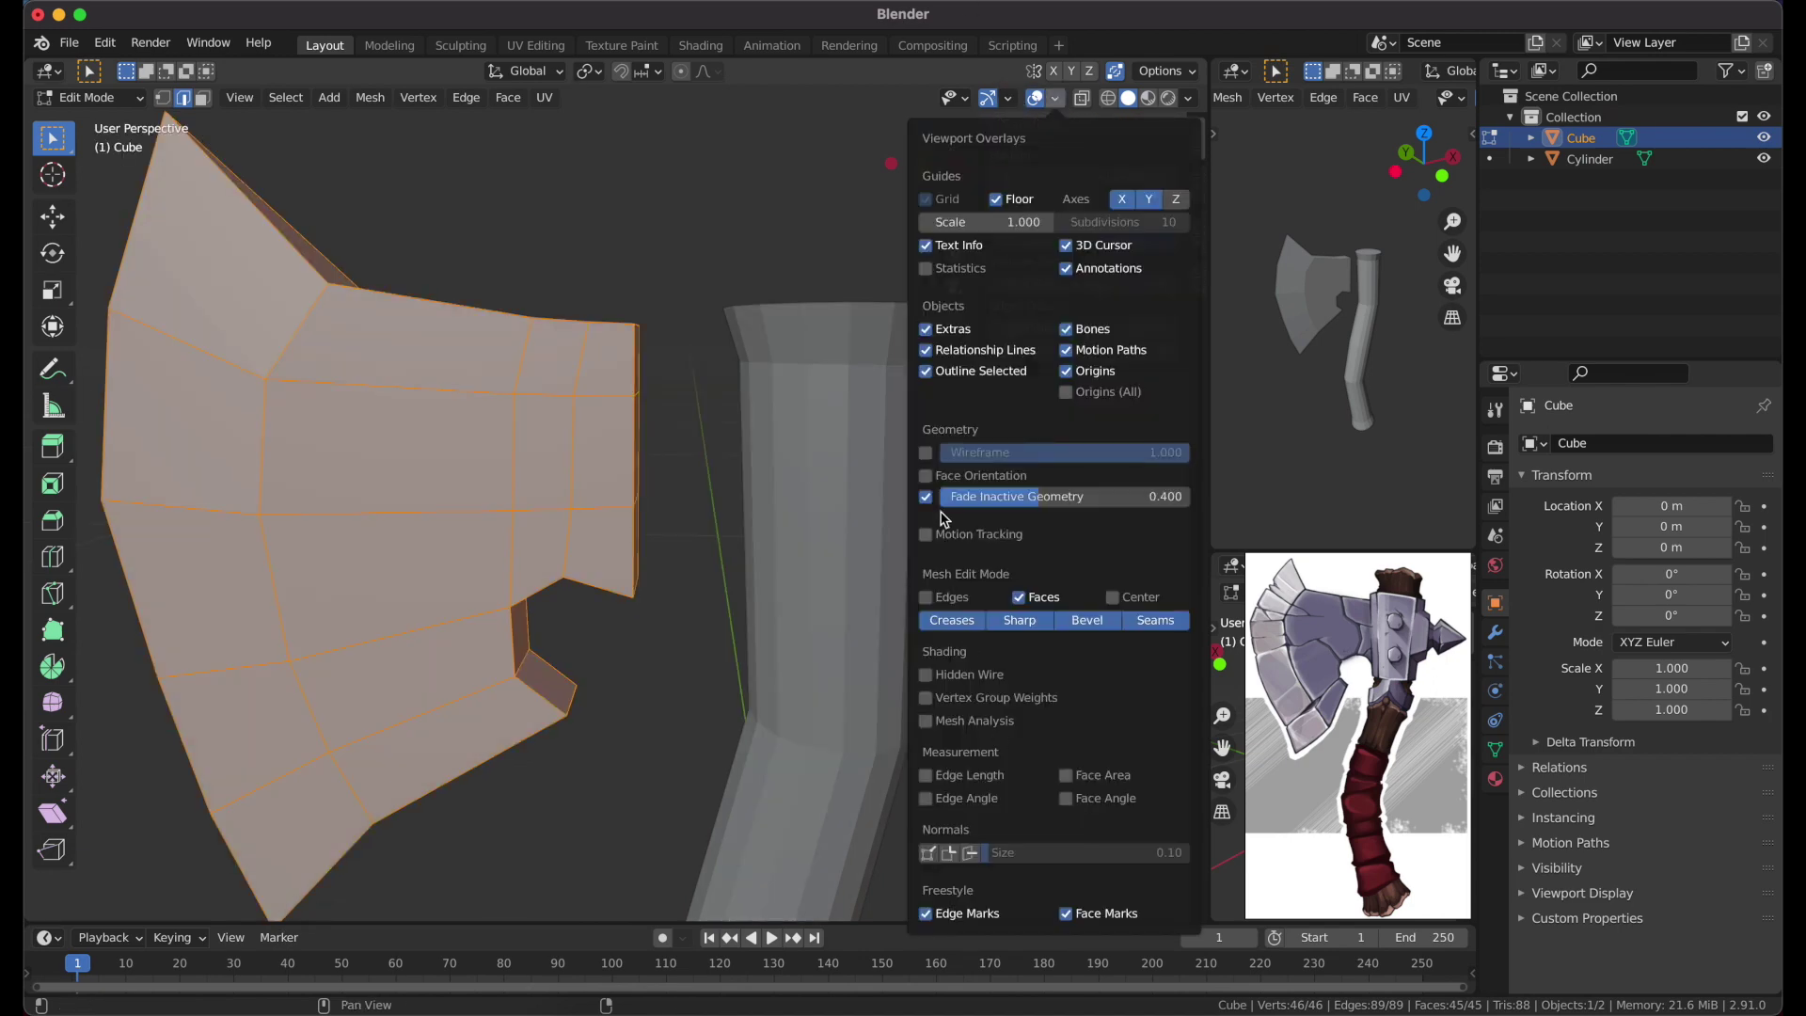
pyautogui.click(933, 487)
pyautogui.moveTo(945, 550); pyautogui.dragTo(604, 552, button='middle')
pyautogui.click(1055, 98)
pyautogui.click(931, 485)
# Leave blade editing, select the handle cylinder and enter its Edit Mode
pyautogui.press('Tab')
pyautogui.press('Tab')
pyautogui.scroll(3, 671, 451)
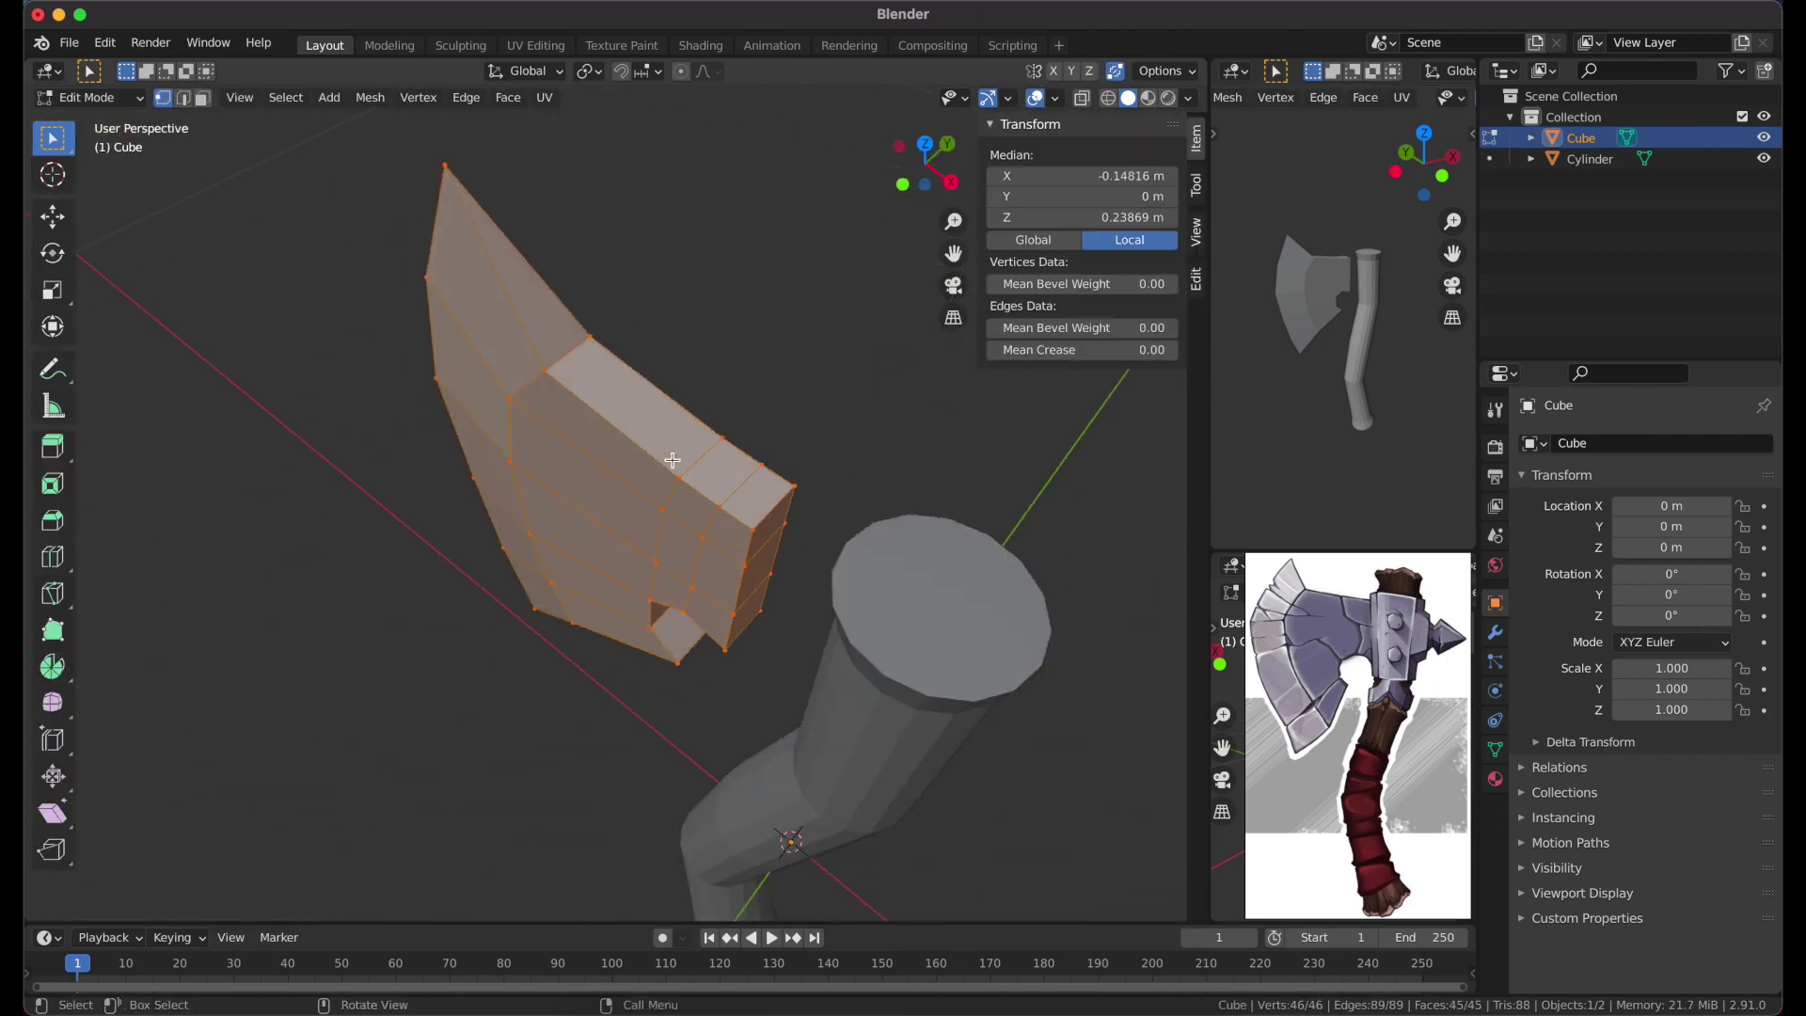
pyautogui.moveTo(670, 450); pyautogui.dragTo(686, 472, button='middle')
pyautogui.press('Tab')
pyautogui.click(846, 526)
pyautogui.keyDown('shift'); pyautogui.moveTo(847, 527); pyautogui.dragTo(620, 545, button='middle'); pyautogui.keyUp('shift')
# Cancel a stray move and separate the handle's top faces
pyautogui.press('Tab')
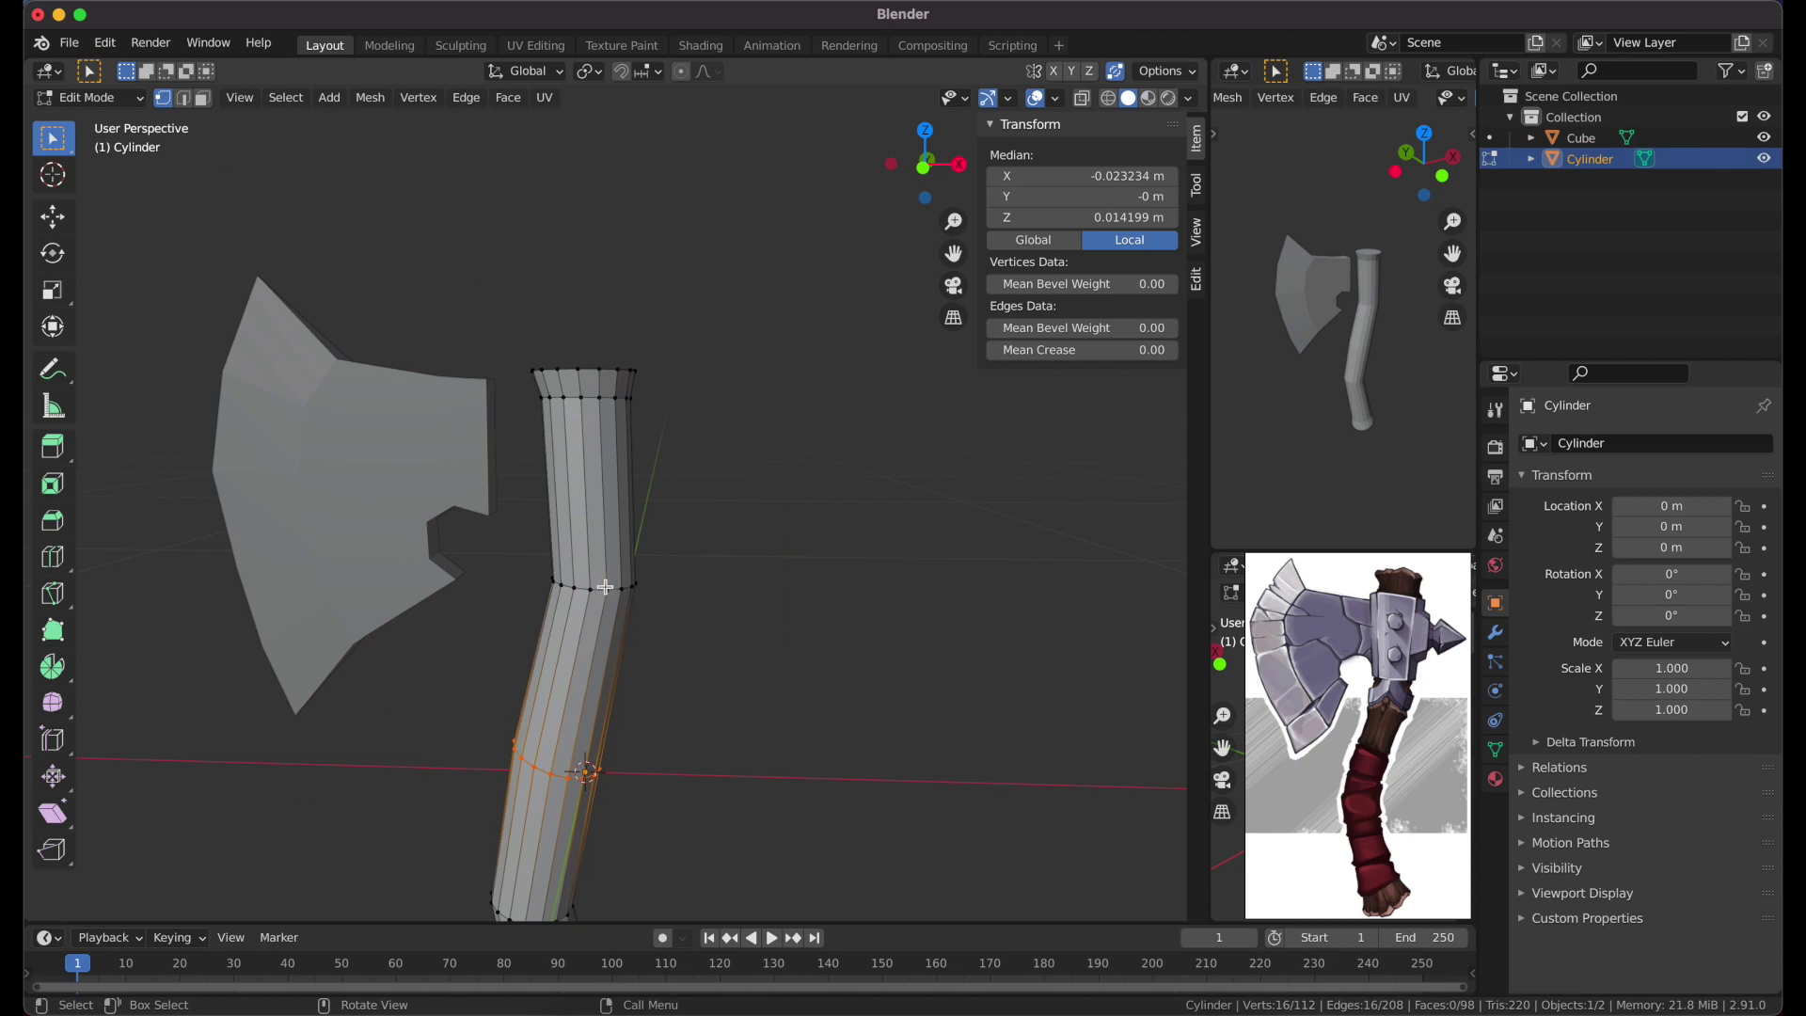
pyautogui.rightClick(711, 494)
pyautogui.press('p')
pyautogui.click(820, 479)
# Separate the handle's top faces into a trial sleeve and widen it
pyautogui.press('Tab')
pyautogui.click(597, 492)
pyautogui.press('Tab')
pyautogui.press('e')
pyautogui.press('KP_1')
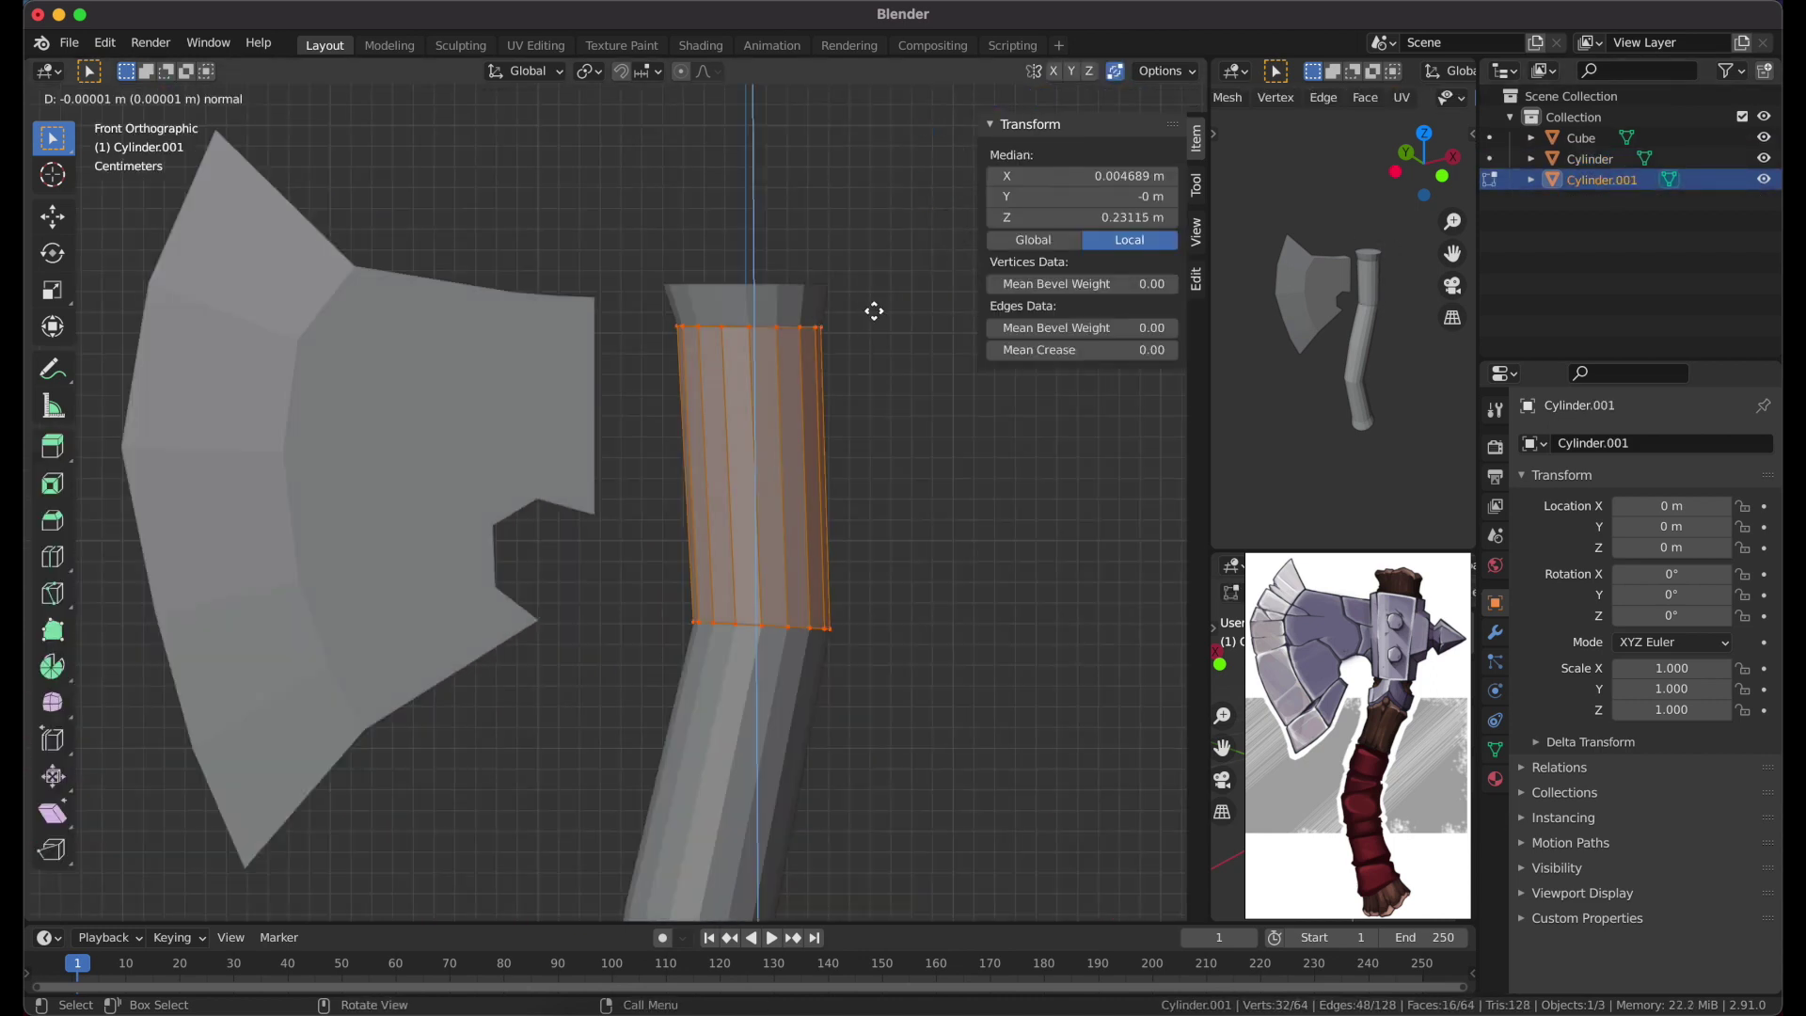
pyautogui.press('Escape')
pyautogui.press('s')
pyautogui.hotkey('shift', 'z')
pyautogui.click(874, 243)
pyautogui.press('Tab')
# Delete the trial sleeve object
pyautogui.moveTo(874, 243); pyautogui.dragTo(743, 442, button='middle')
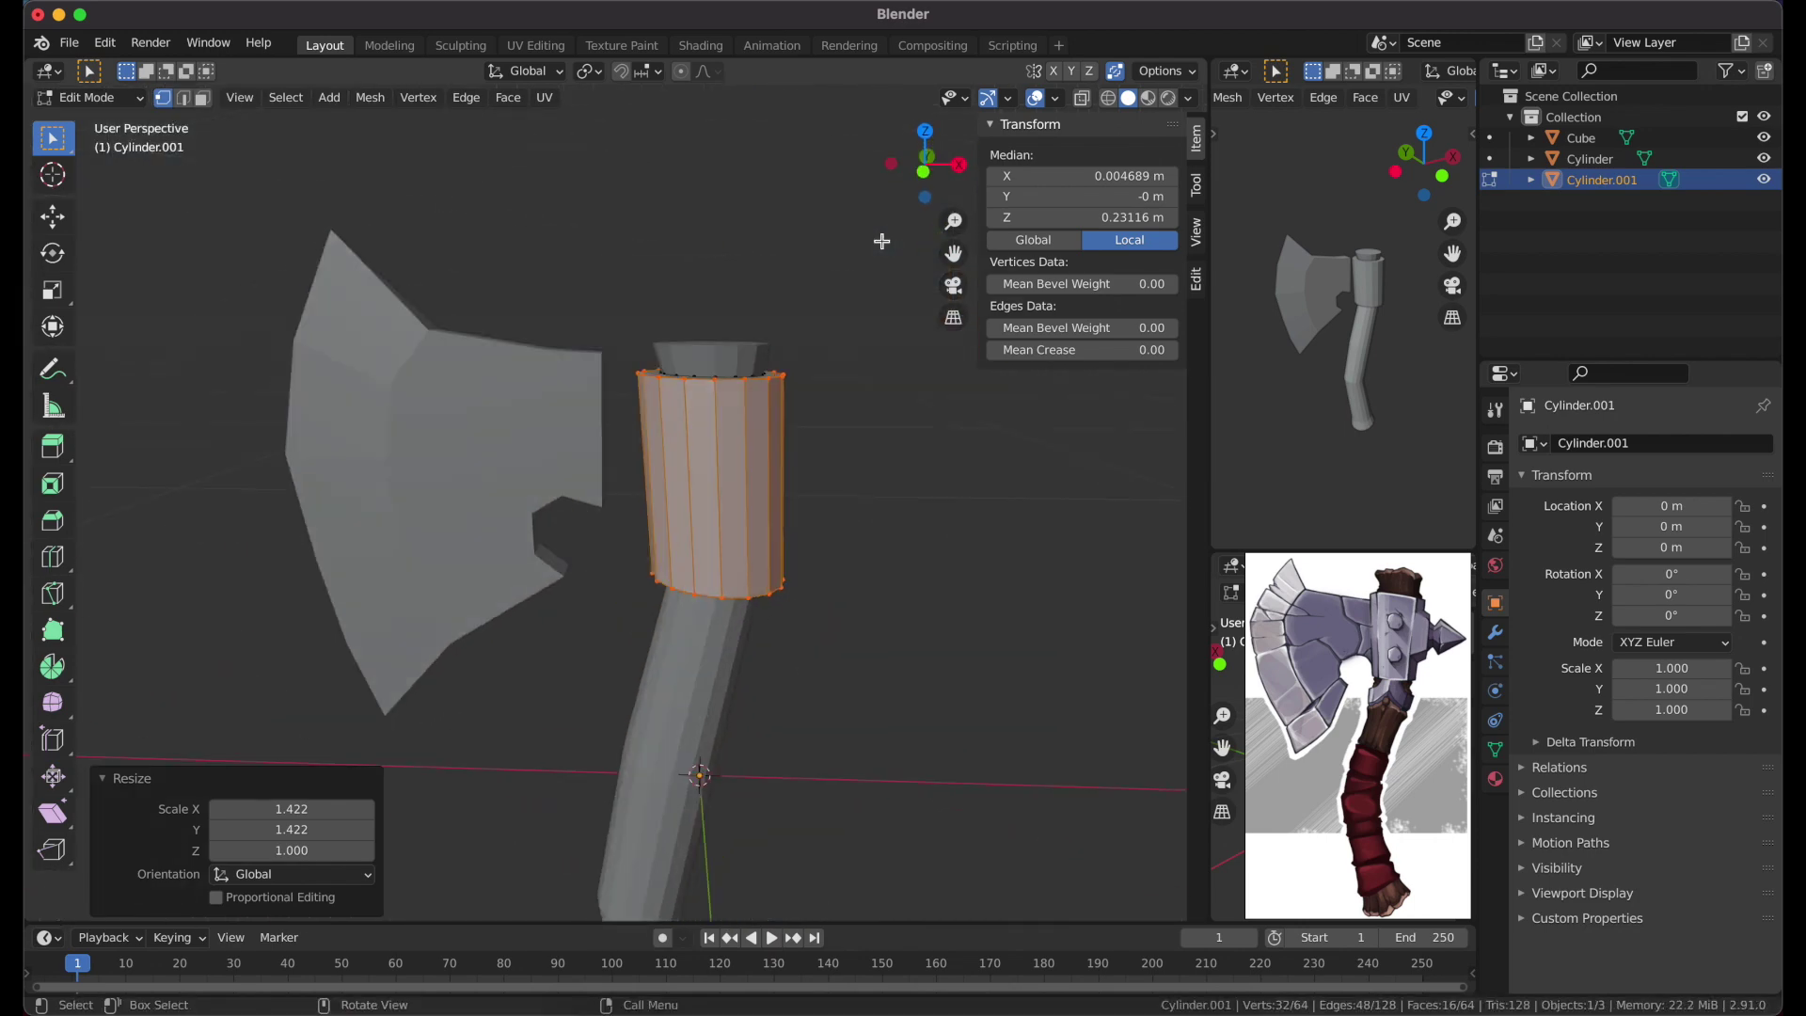
pyautogui.press('x')
pyautogui.click(734, 451)
pyautogui.press('KP_1')
# Add a cylinder collar with reduced radius and adjusted depth at the handle top
pyautogui.hotkey('shift', 'a')
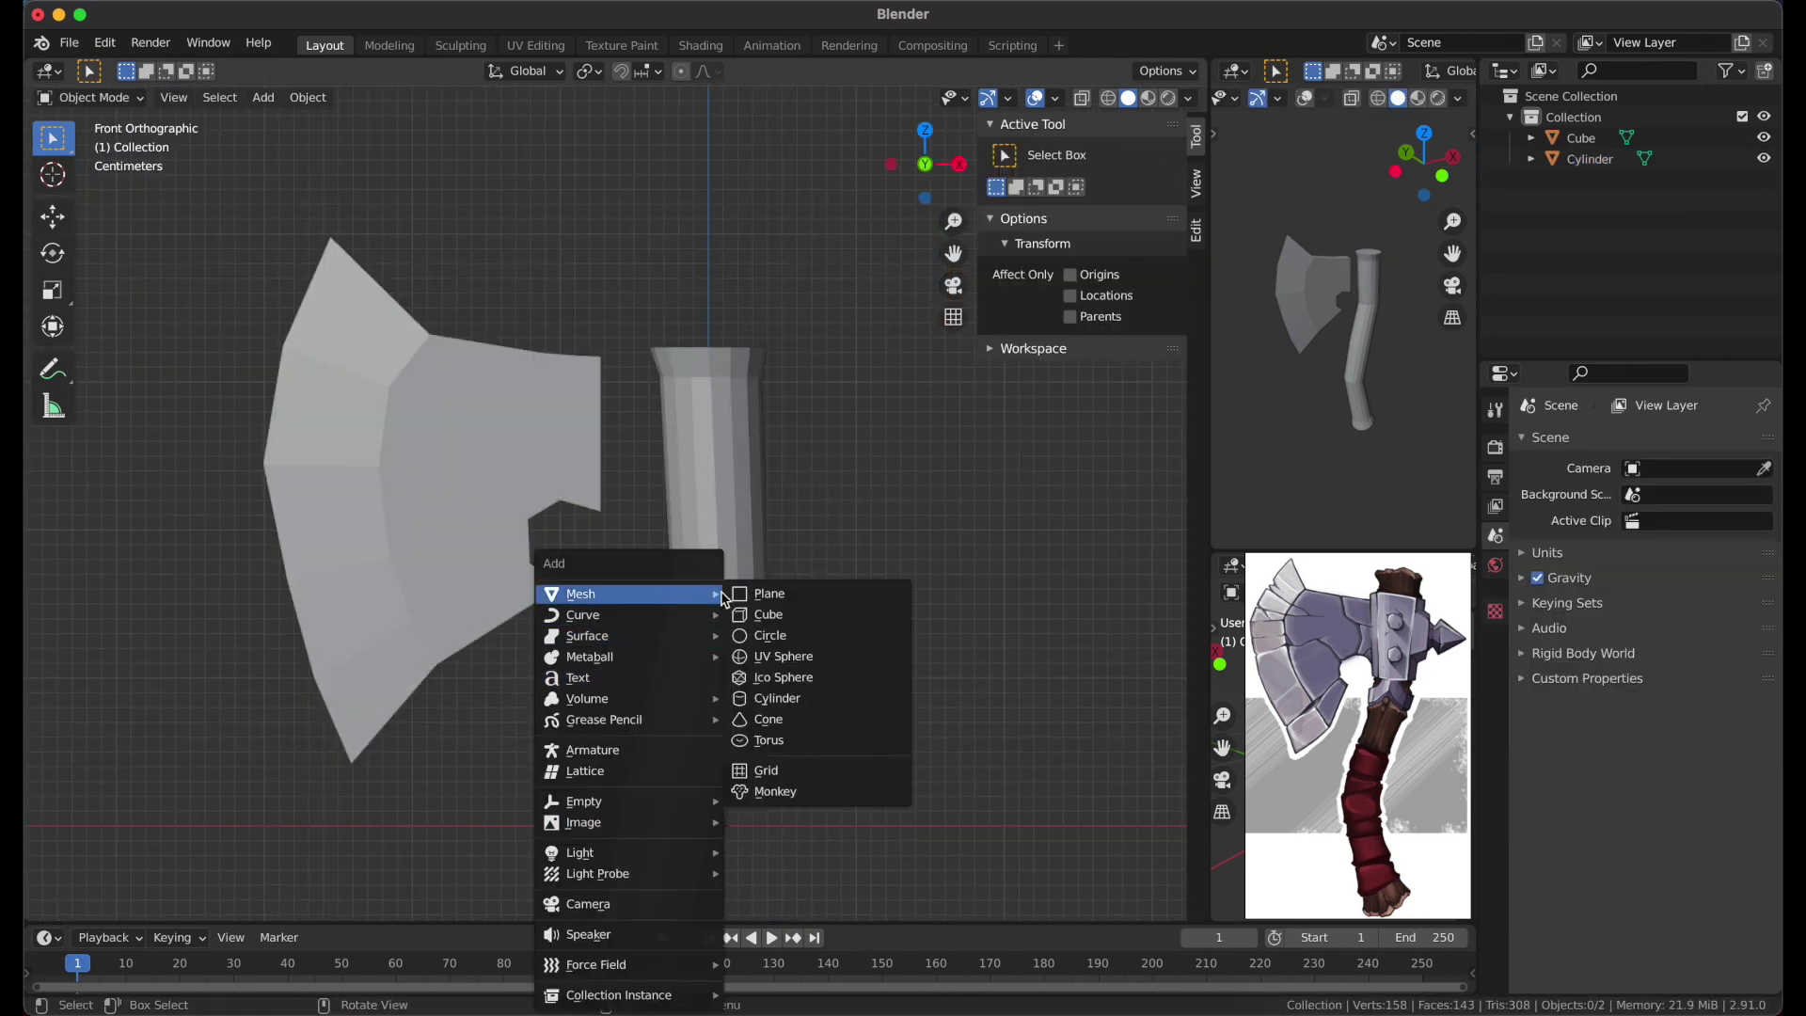
pyautogui.click(785, 701)
pyautogui.moveTo(282, 675)
pyautogui.mouseDown()
pyautogui.moveTo(236, 681)
pyautogui.moveTo(273, 682)
pyautogui.moveTo(245, 697)
pyautogui.mouseUp()
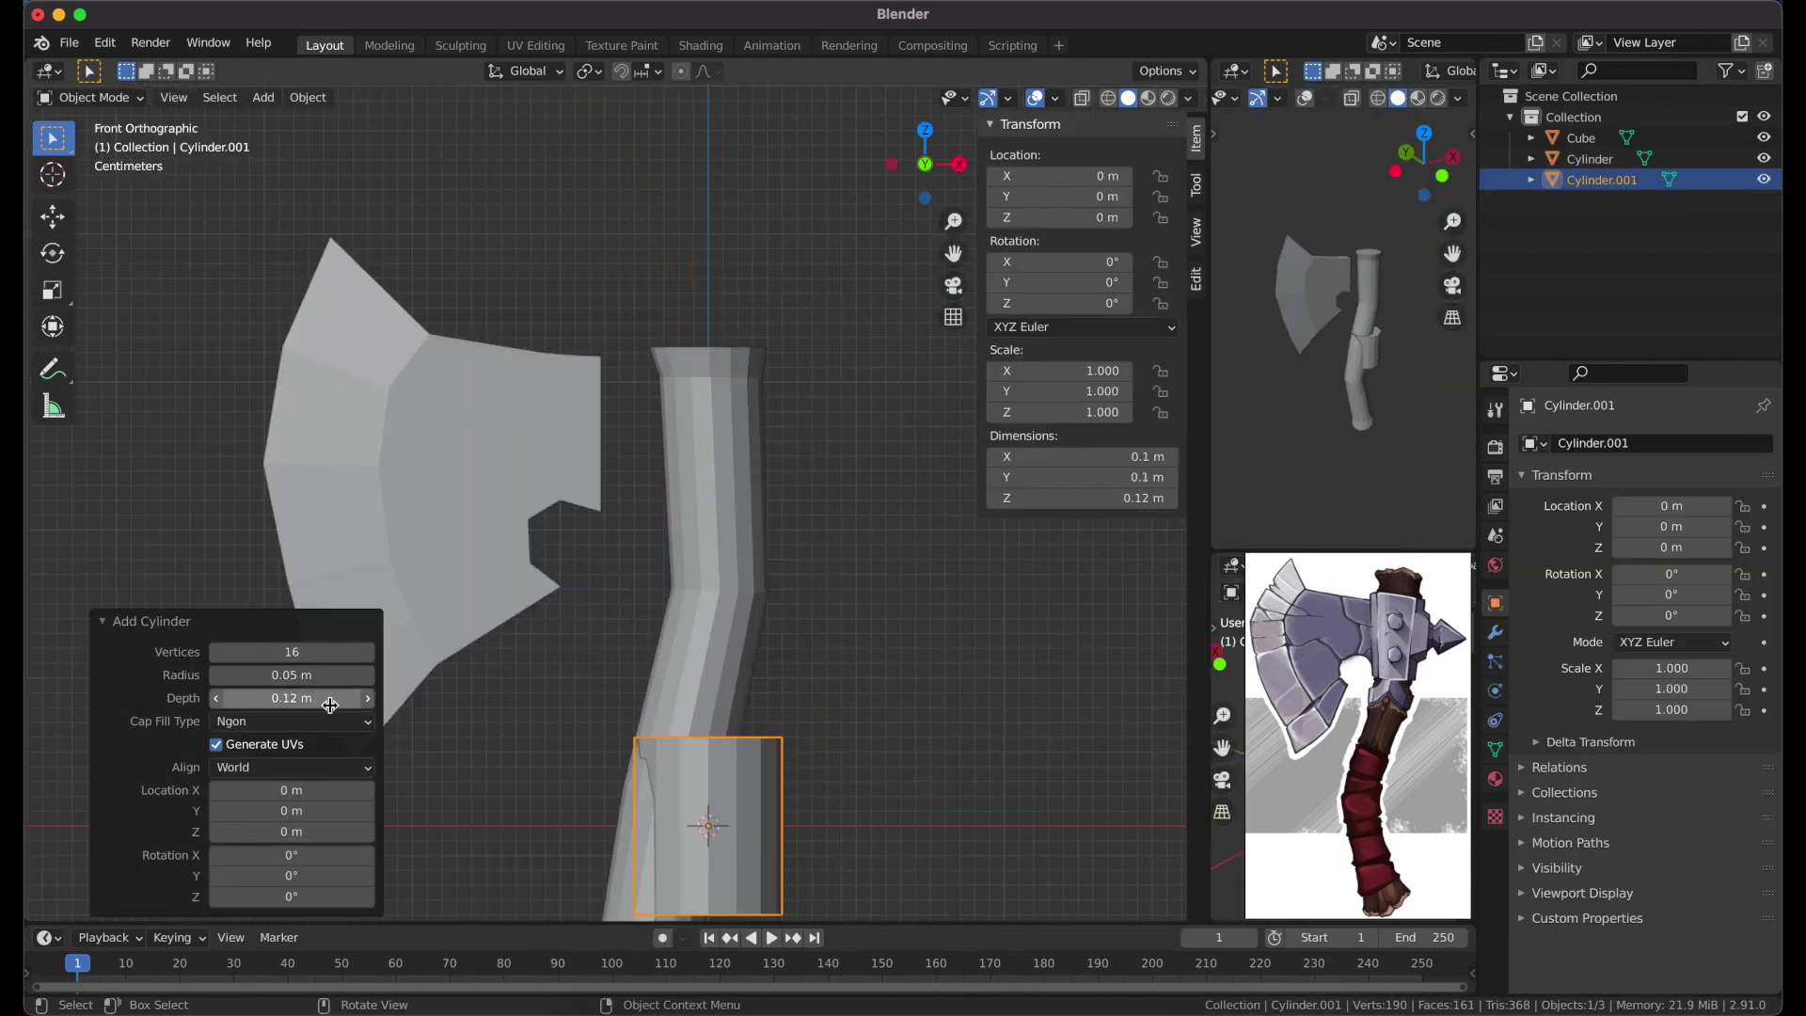
pyautogui.moveTo(282, 832); pyautogui.dragTo(311, 831)
pyautogui.press('Tab')
pyautogui.scroll(2, 661, 575)
pyautogui.moveTo(925, 163); pyautogui.dragTo(931, 141)
pyautogui.press('KP_1')
pyautogui.press('Tab')
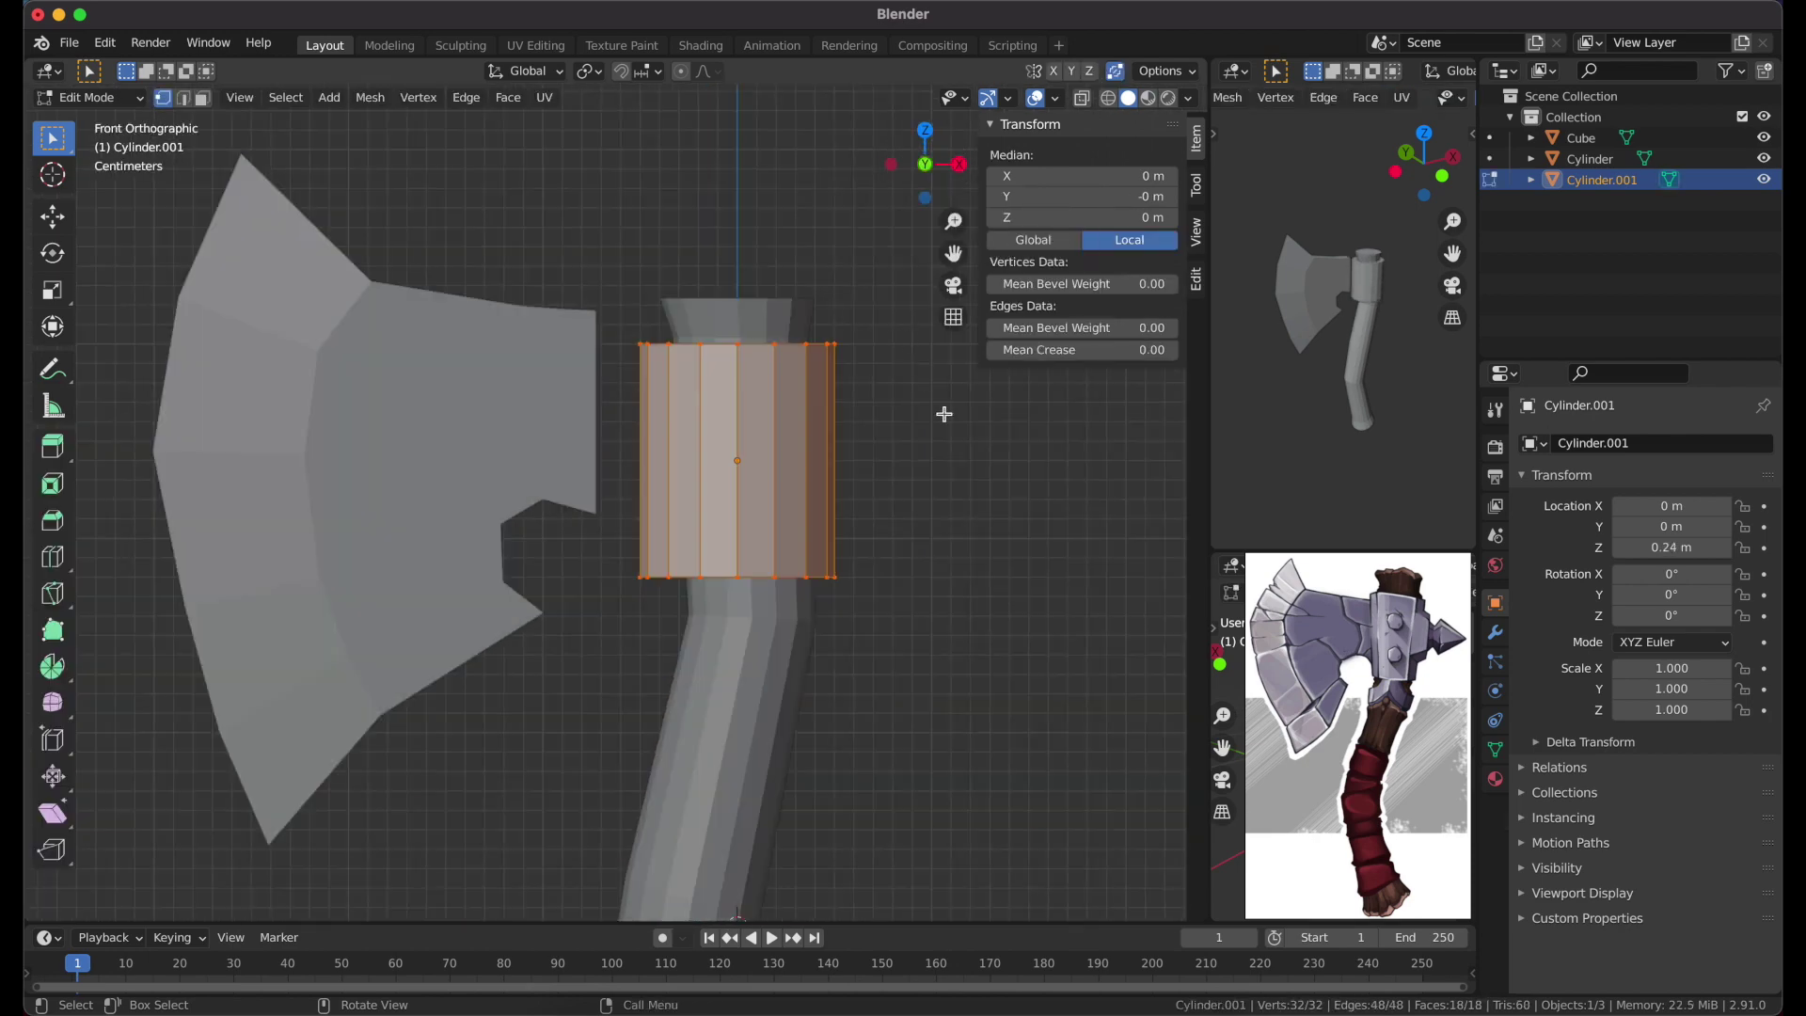
# Tilt the collar slightly and stretch it longer along Z
pyautogui.click(959, 374)
pyautogui.press('Tab')
pyautogui.press('s')
pyautogui.press('z')
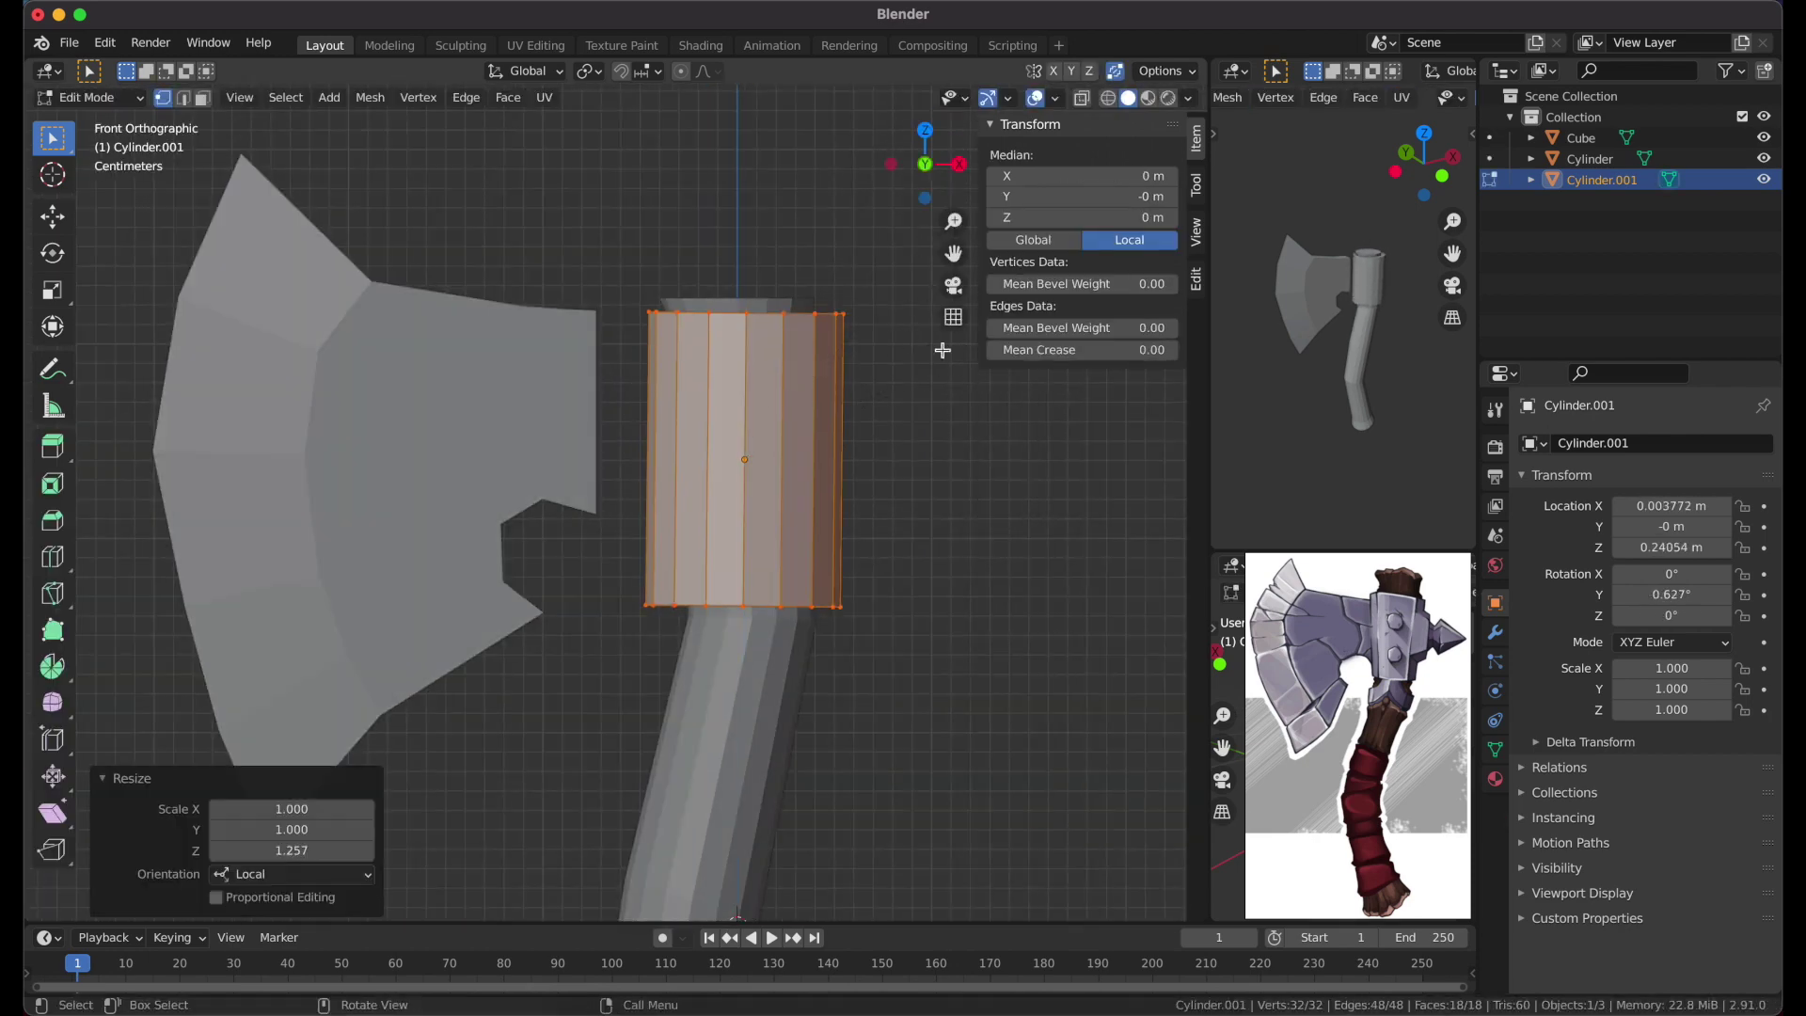
pyautogui.press('Tab')
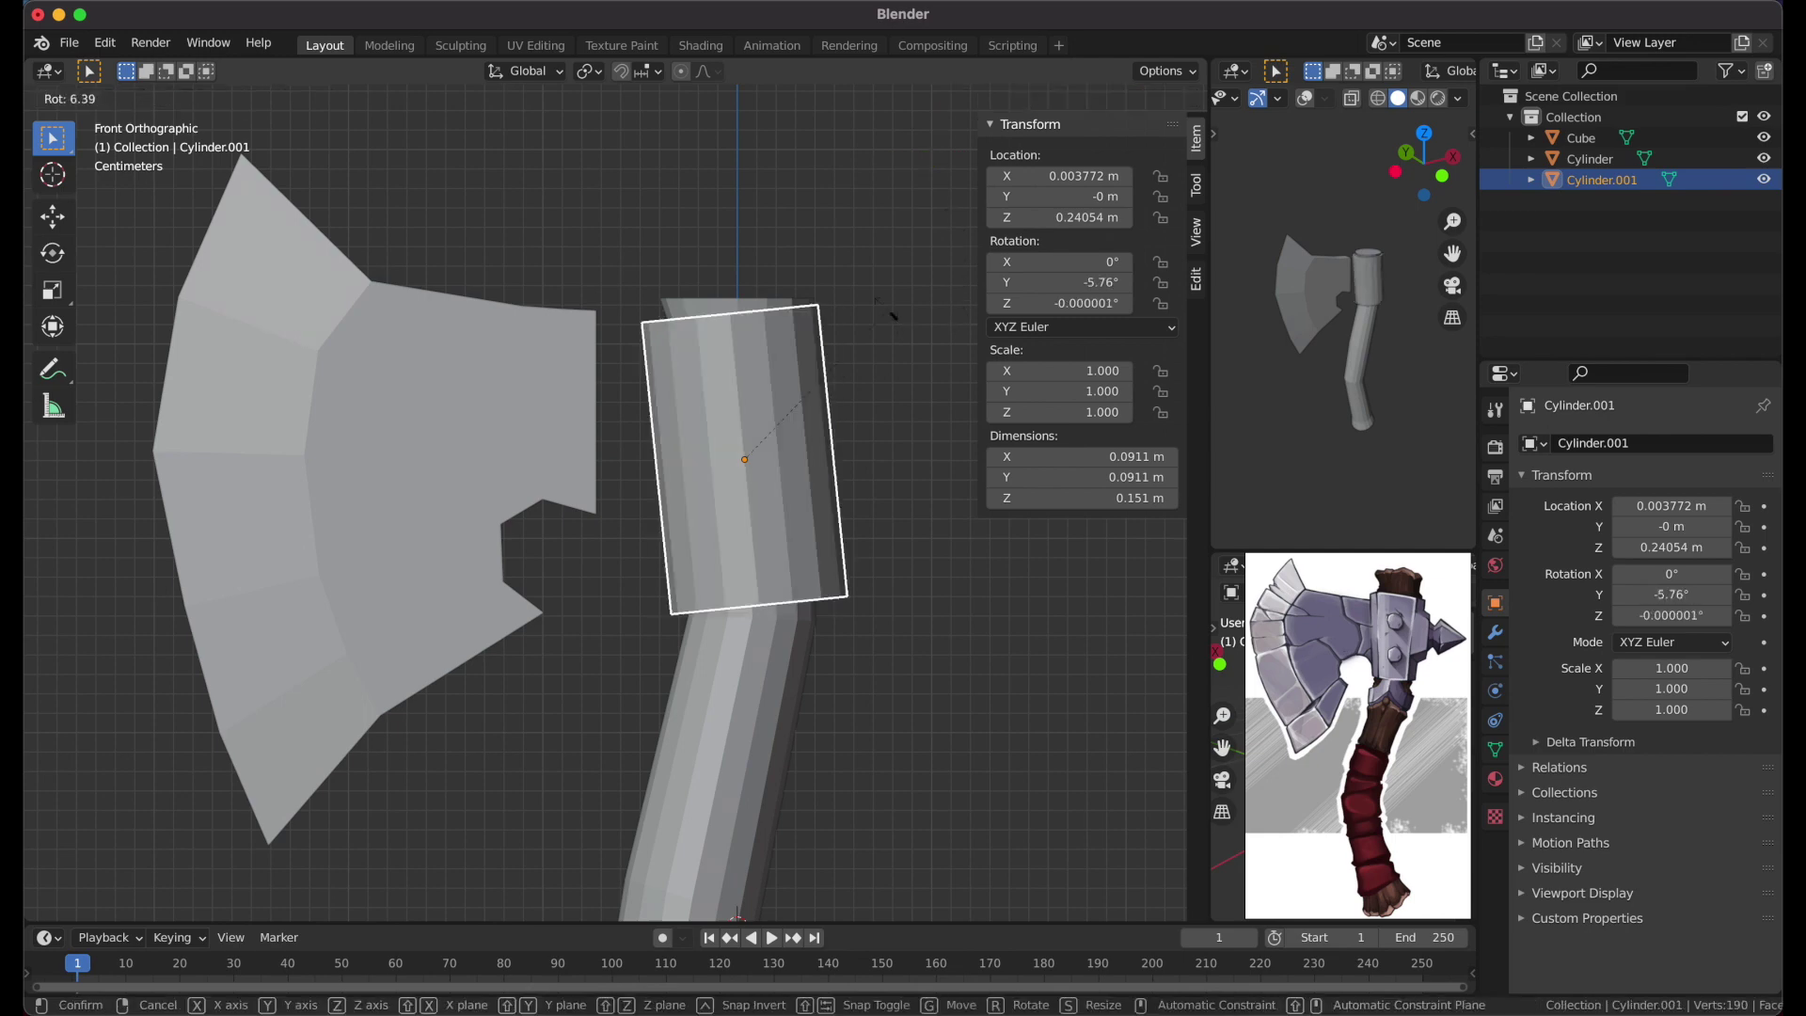
# Move the blade against the collar
pyautogui.click(498, 418)
pyautogui.press('g')
pyautogui.click(566, 418)
pyautogui.moveTo(566, 418); pyautogui.dragTo(879, 411, button='middle')
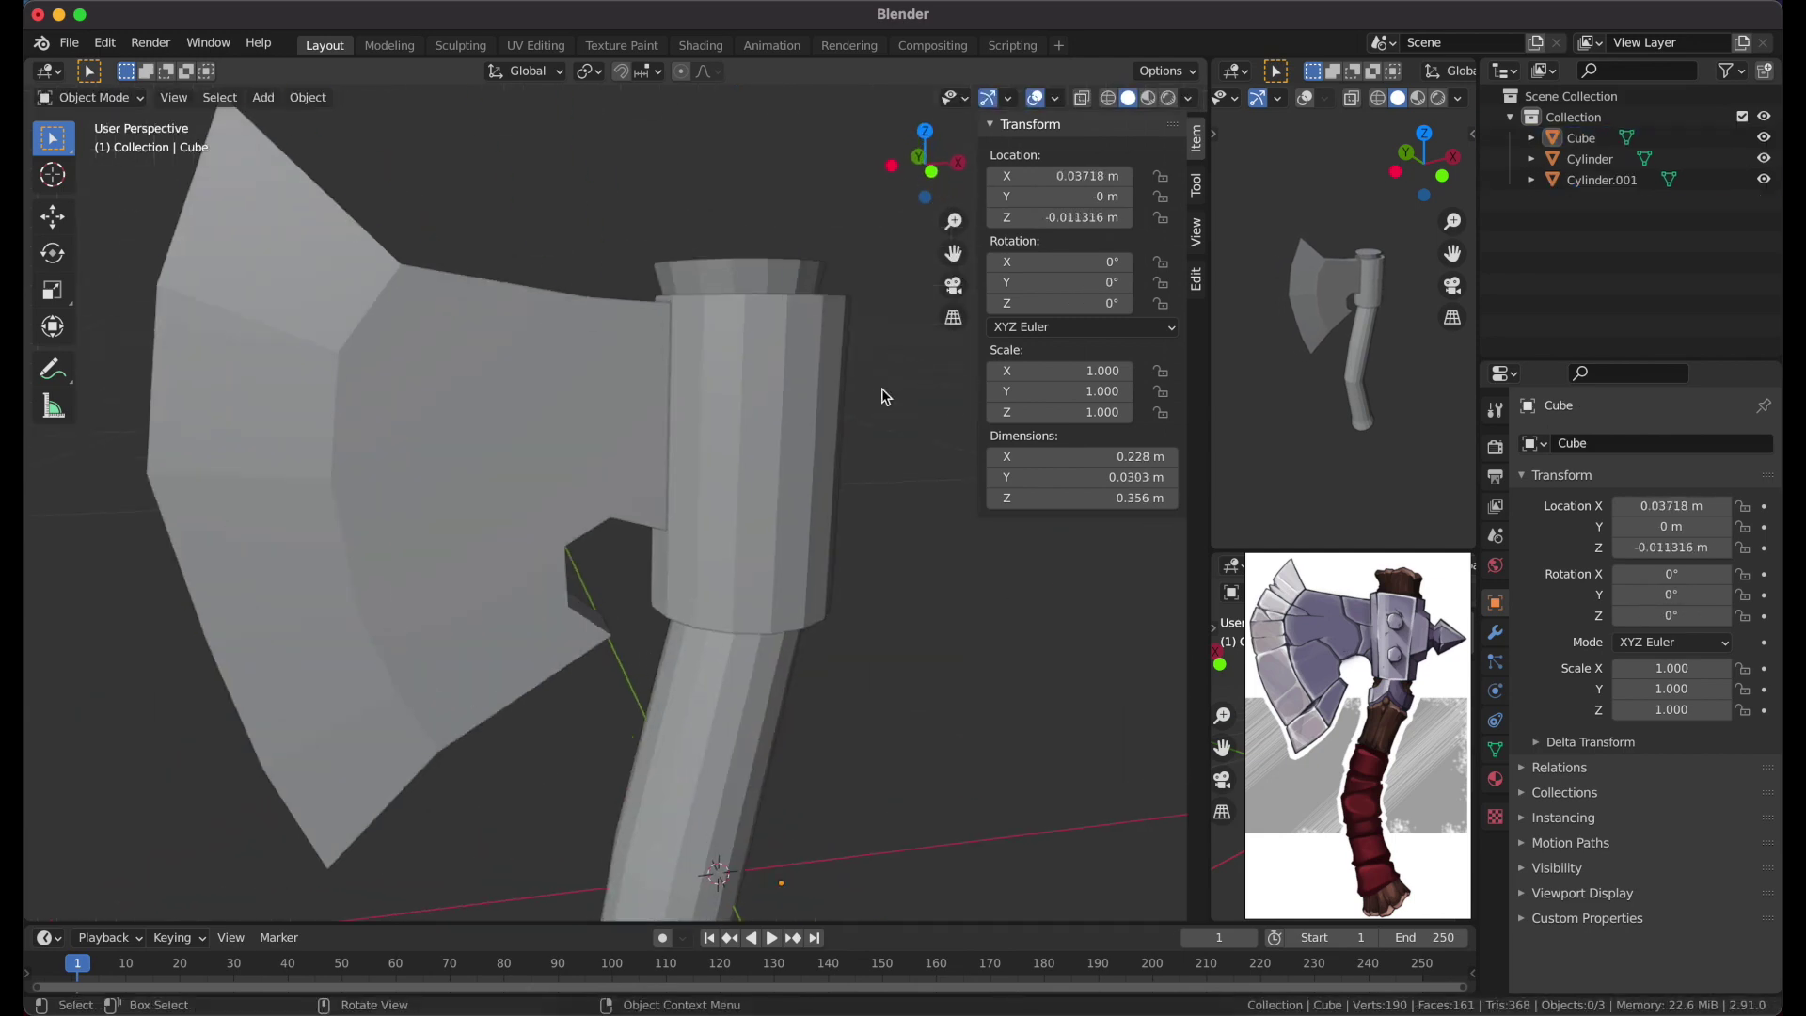
# Reposition the blade in front view
pyautogui.press('KP_1')
pyautogui.press('g')
pyautogui.click(771, 407)
pyautogui.moveTo(771, 406); pyautogui.dragTo(771, 406, button='middle')
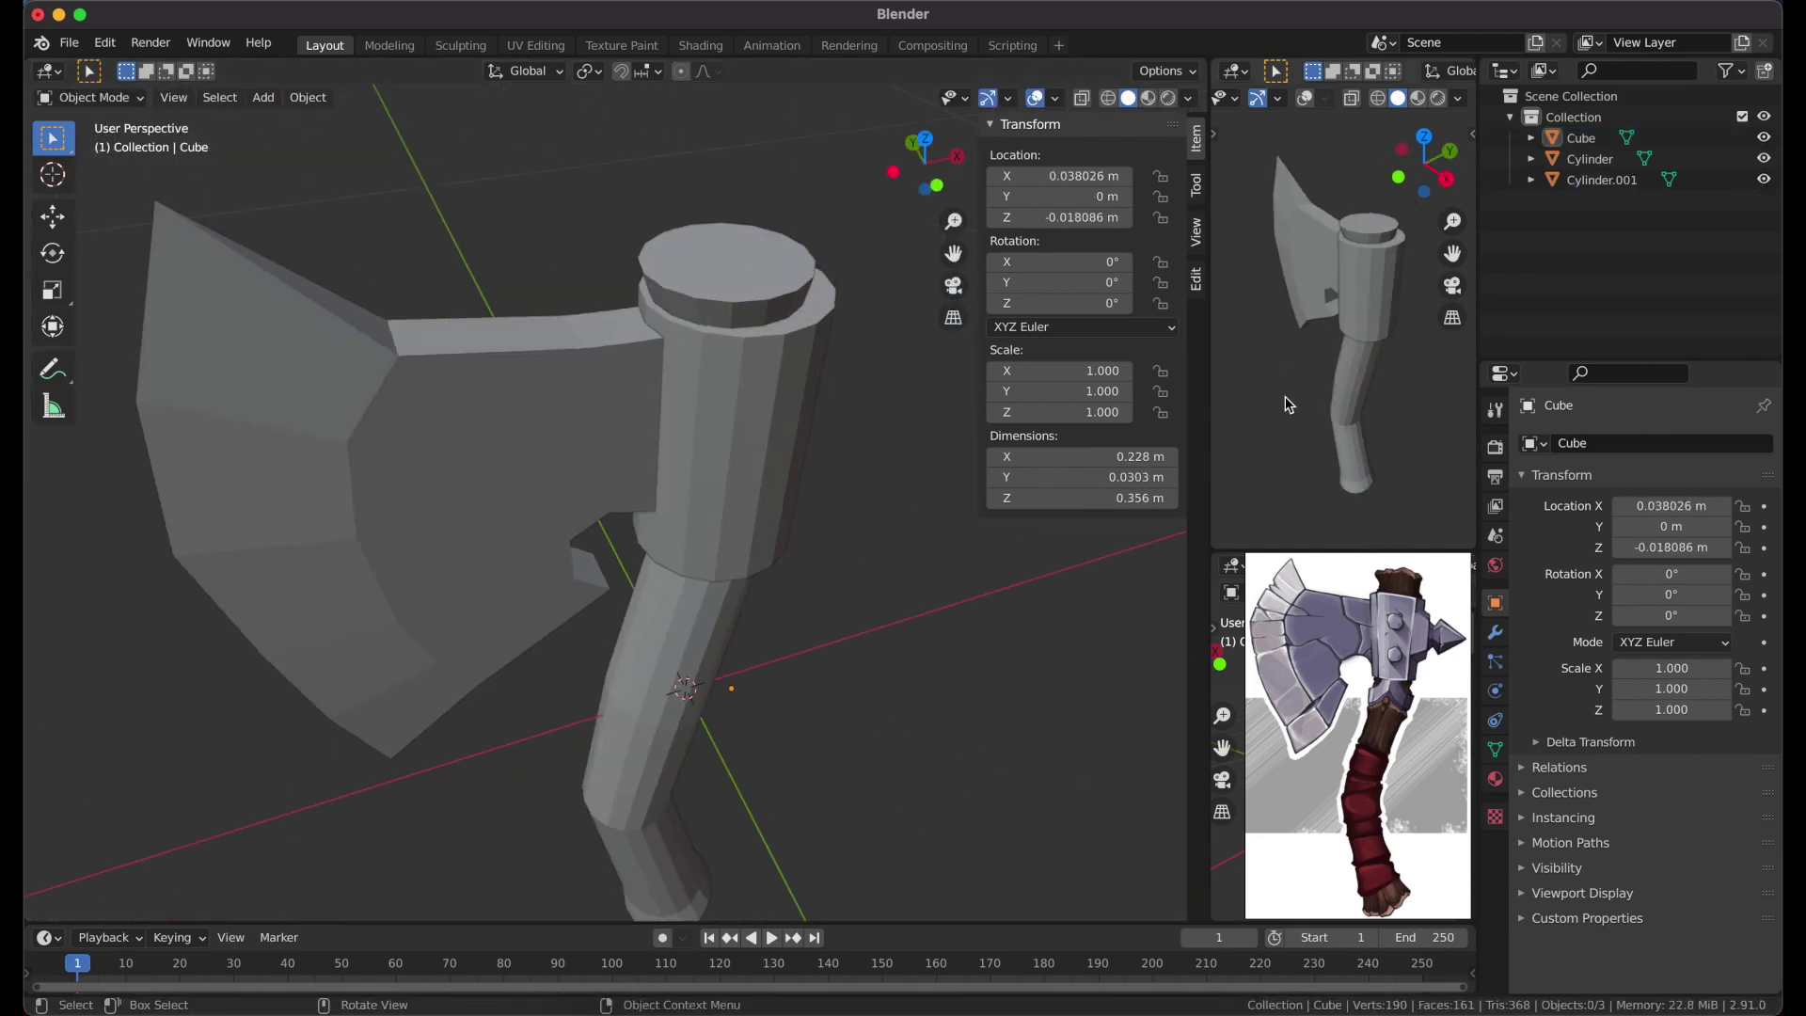
# Rotate the blade and collar together by a slight tilt
pyautogui.click(821, 483)
pyautogui.press('KP_1')
pyautogui.keyDown('shift'); pyautogui.click(746, 472); pyautogui.keyUp('shift')
pyautogui.hotkey('shift', 'z')
pyautogui.press('r')
pyautogui.click(974, 501)
# Add two horizontal loop cuts around the collar
pyautogui.hotkey('shift', 'z')
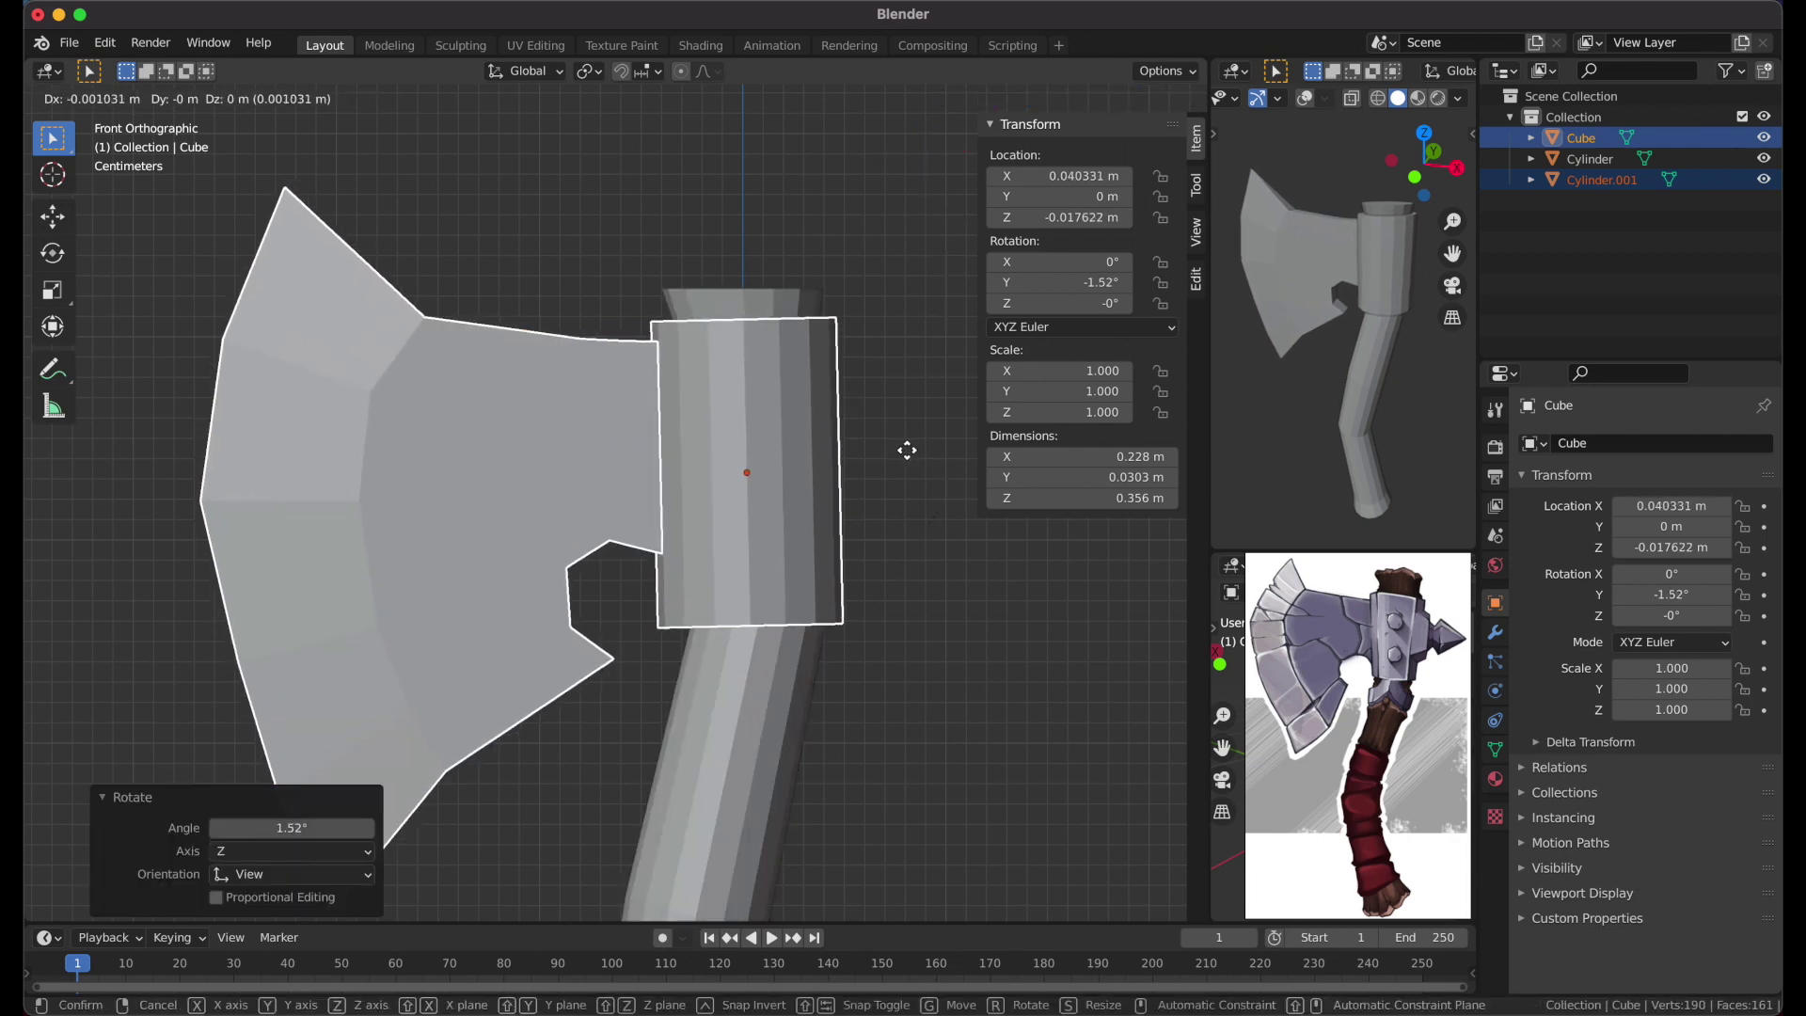
pyautogui.moveTo(906, 451); pyautogui.dragTo(906, 451, button='middle')
pyautogui.click(739, 419)
pyautogui.press('Tab')
pyautogui.moveTo(695, 381); pyautogui.dragTo(701, 354, button='middle')
pyautogui.hotkey('ctrl', 'r')
pyautogui.scroll(1, 700, 355)
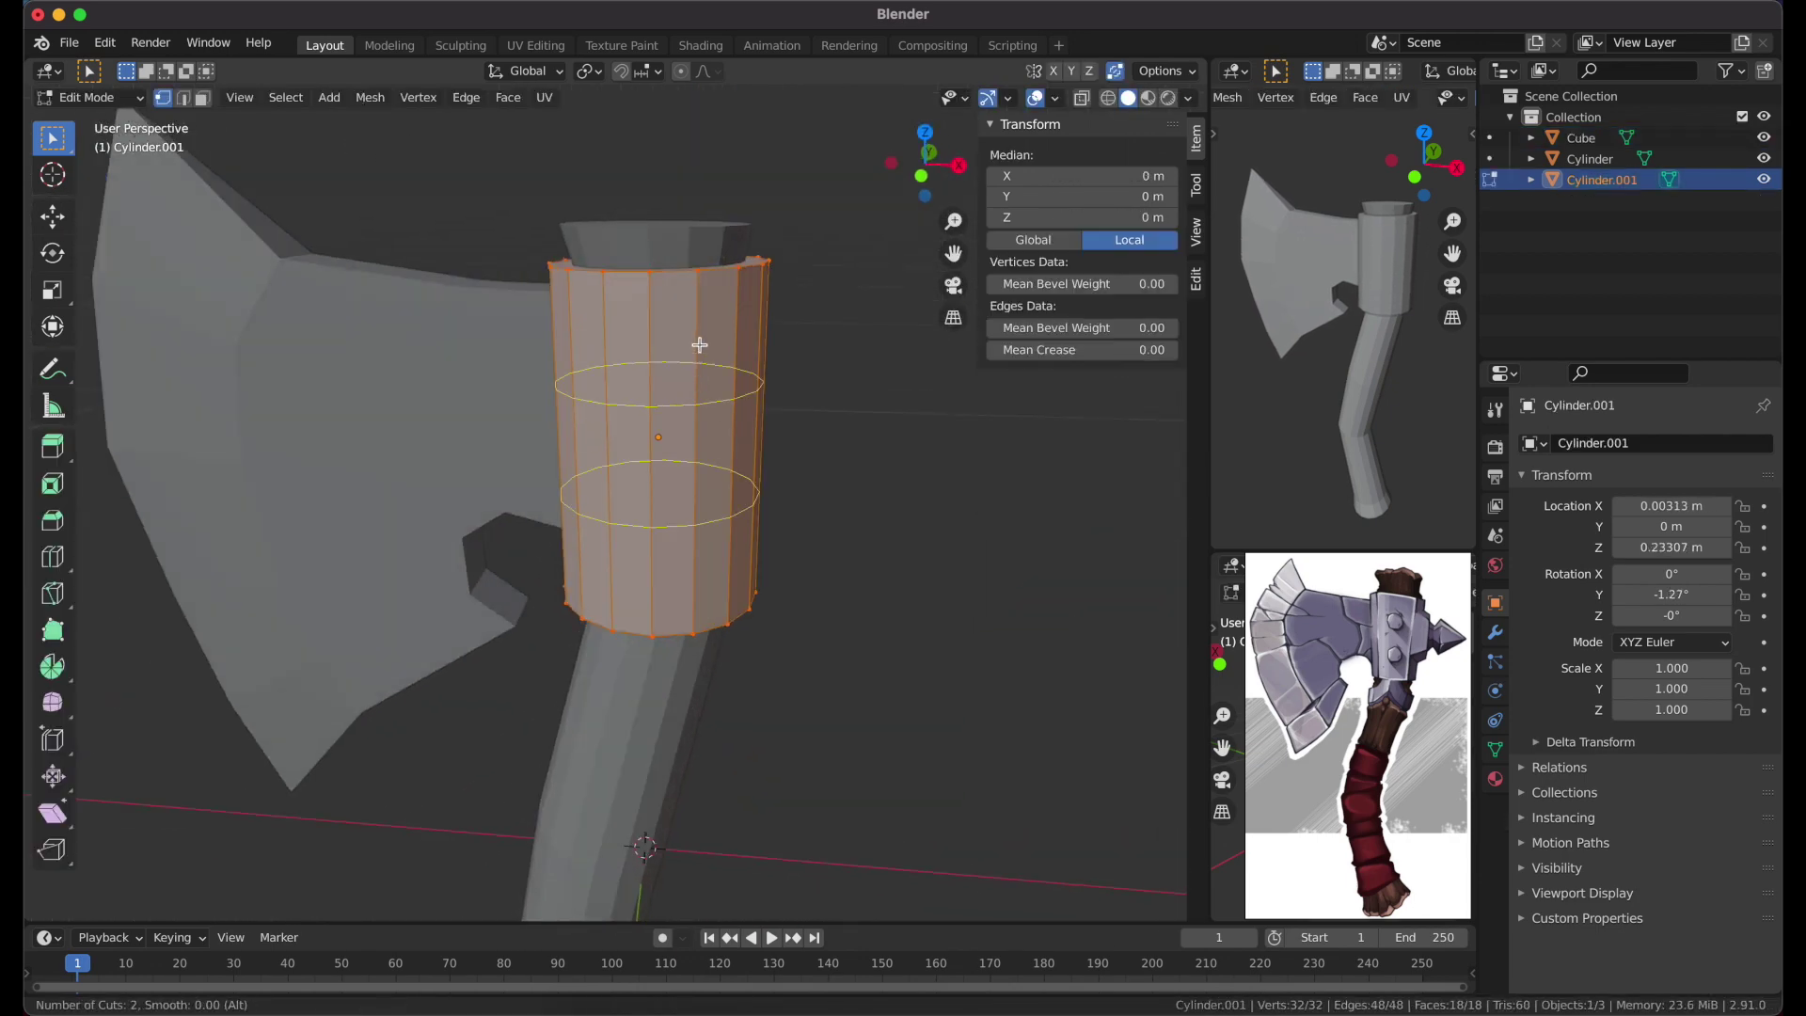
pyautogui.click(699, 309)
pyautogui.press('Tab')
pyautogui.press('KP_1')
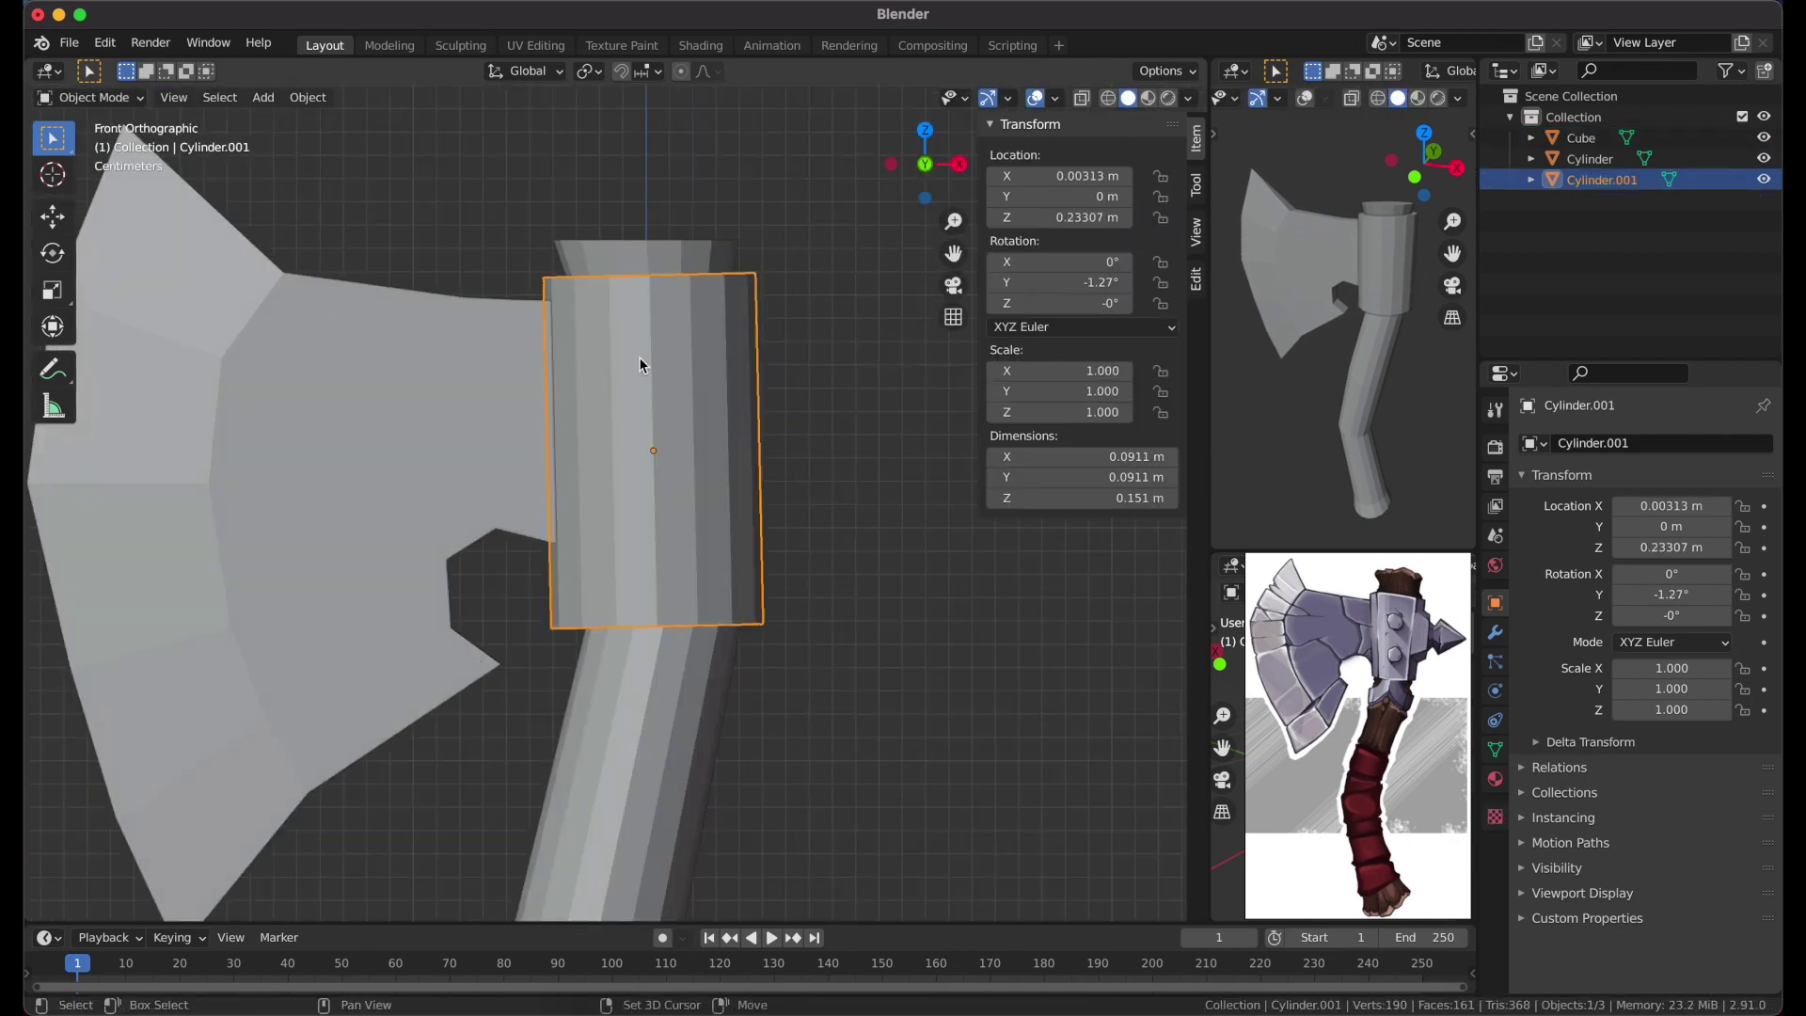
pyautogui.hotkey('shift', 'a')
# Add a cylinder for a rivet and rotate it 90° about X so it faces forward
pyautogui.click(790, 442)
pyautogui.press('Tab')
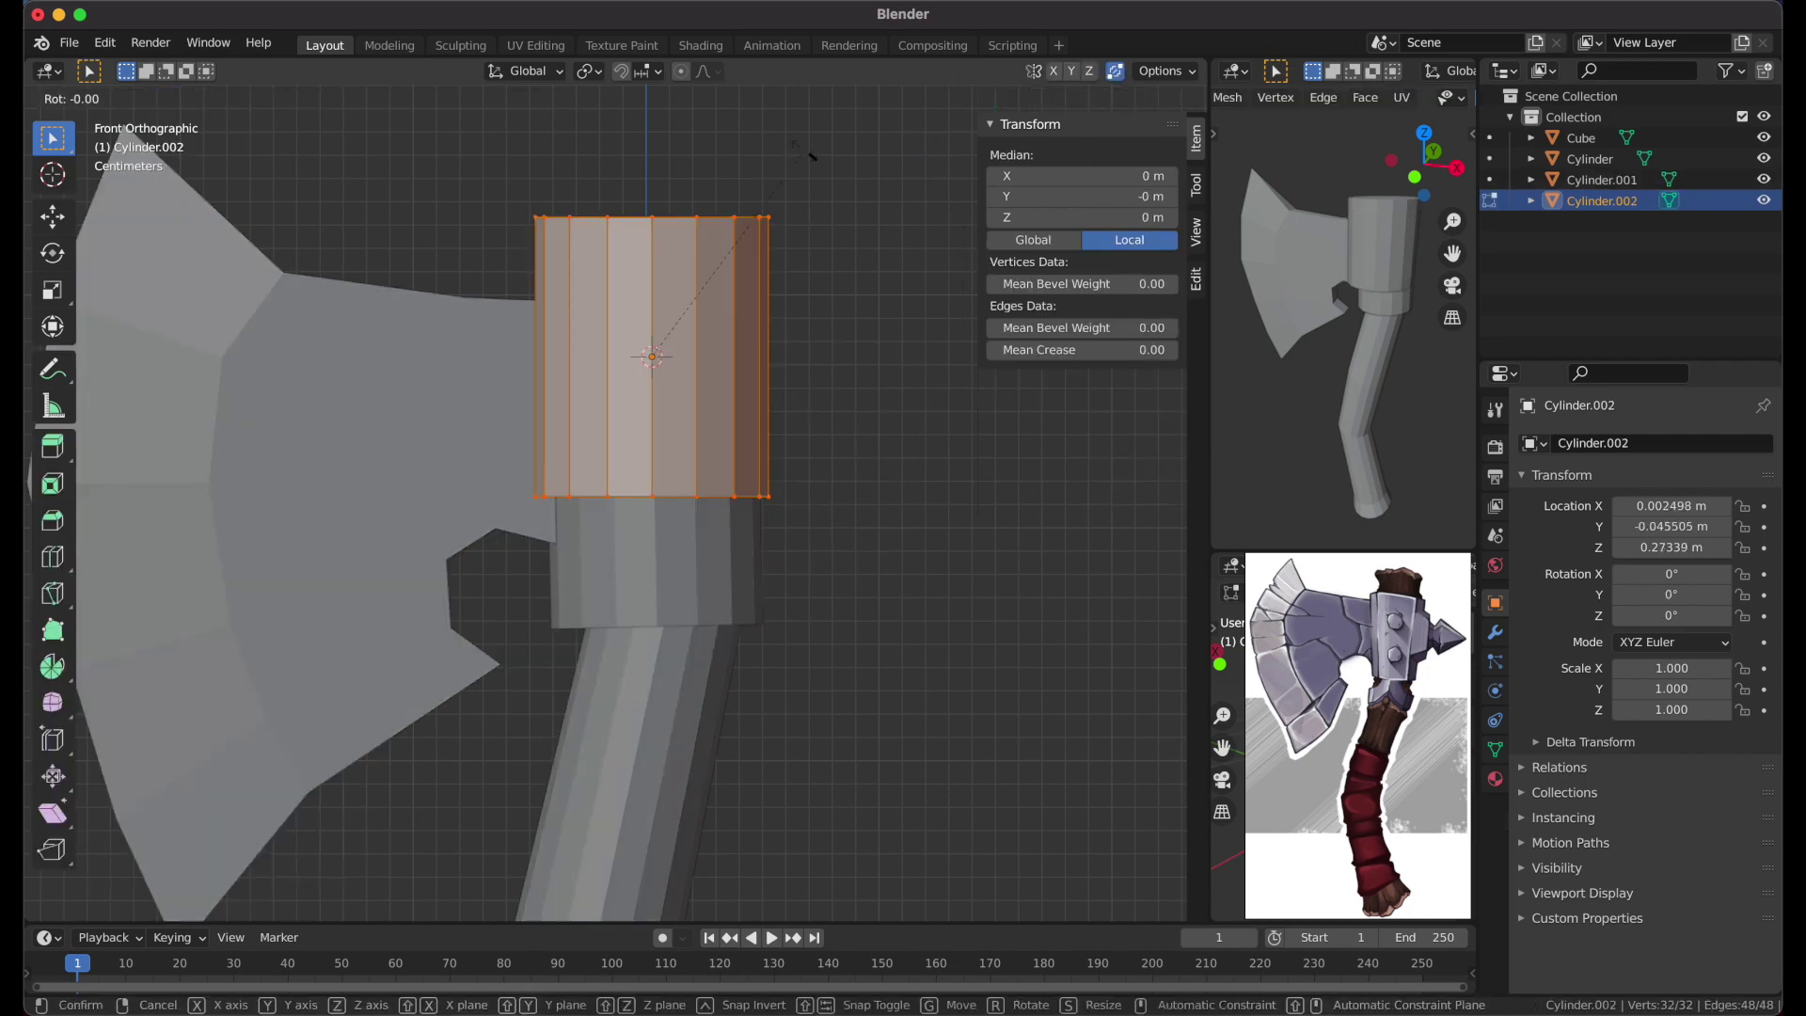
pyautogui.press('r')
pyautogui.press('x')
pyautogui.press('9')
pyautogui.press('0')
pyautogui.press('Return')
# Shrink and inspect the first rivet attempt, then delete it
pyautogui.press('s')
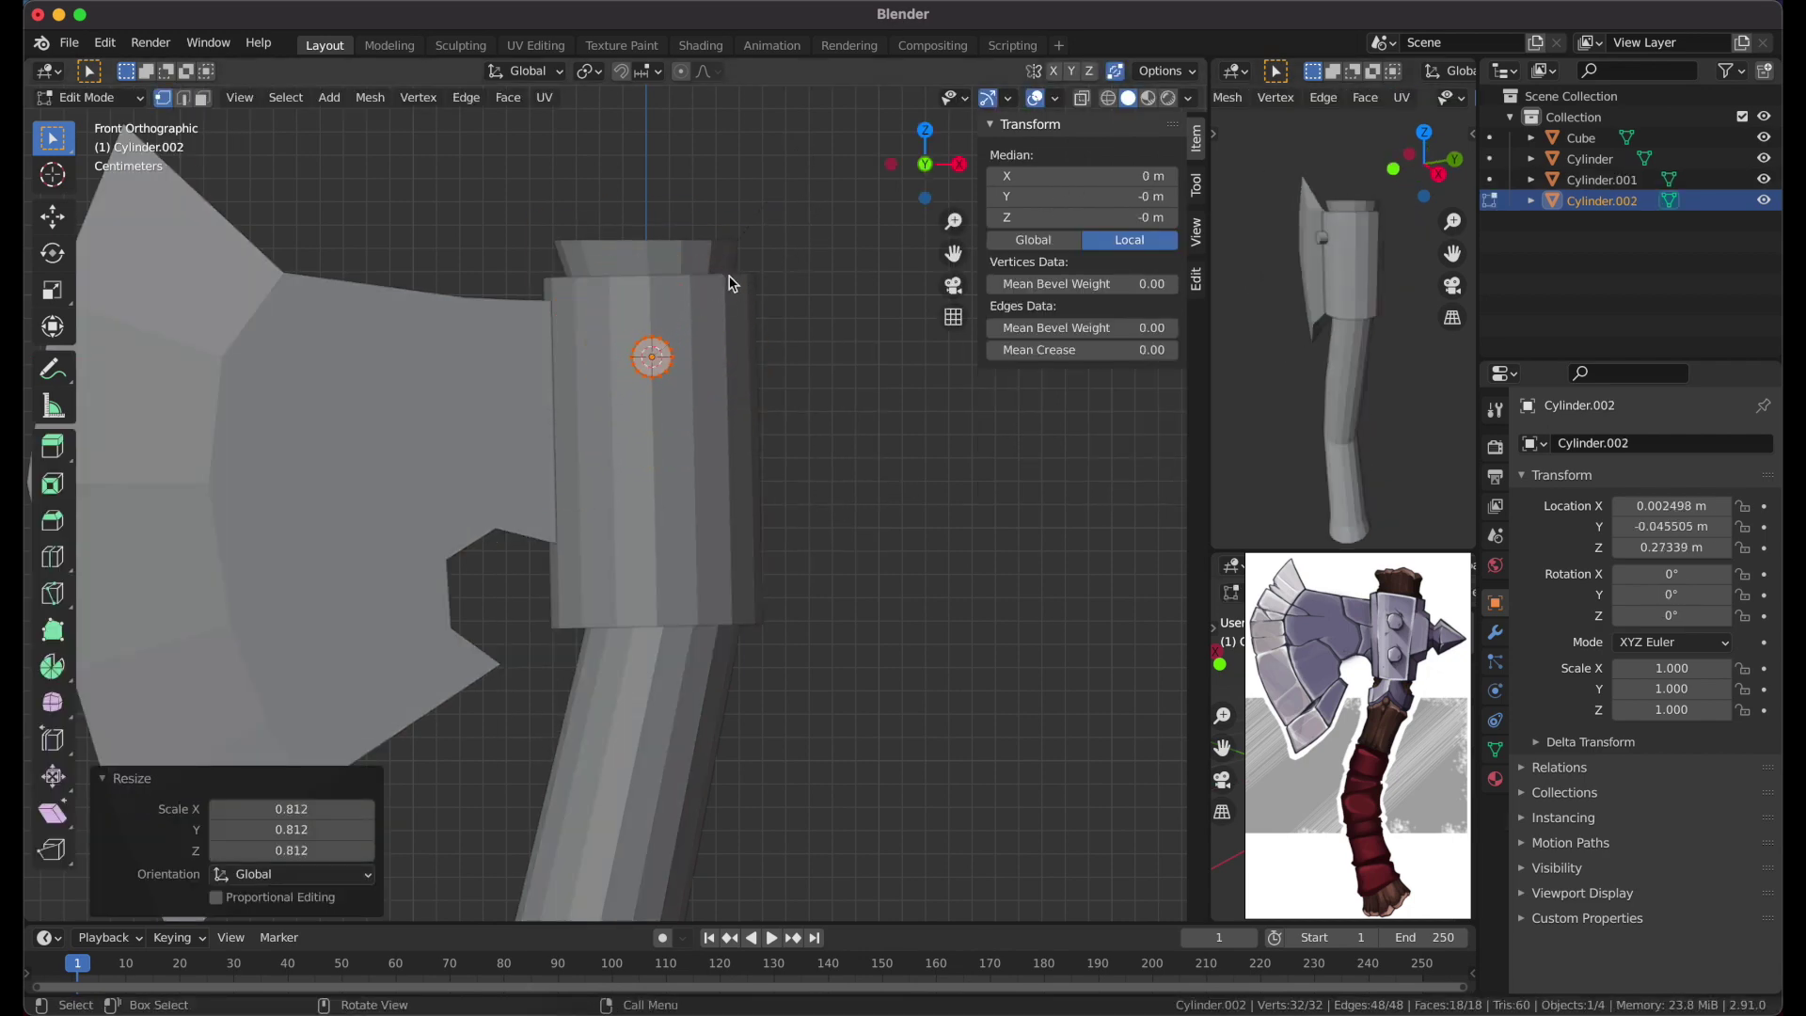
pyautogui.moveTo(602, 216); pyautogui.dragTo(653, 282, button='middle')
pyautogui.press('Return')
pyautogui.press('KP_Decimal')
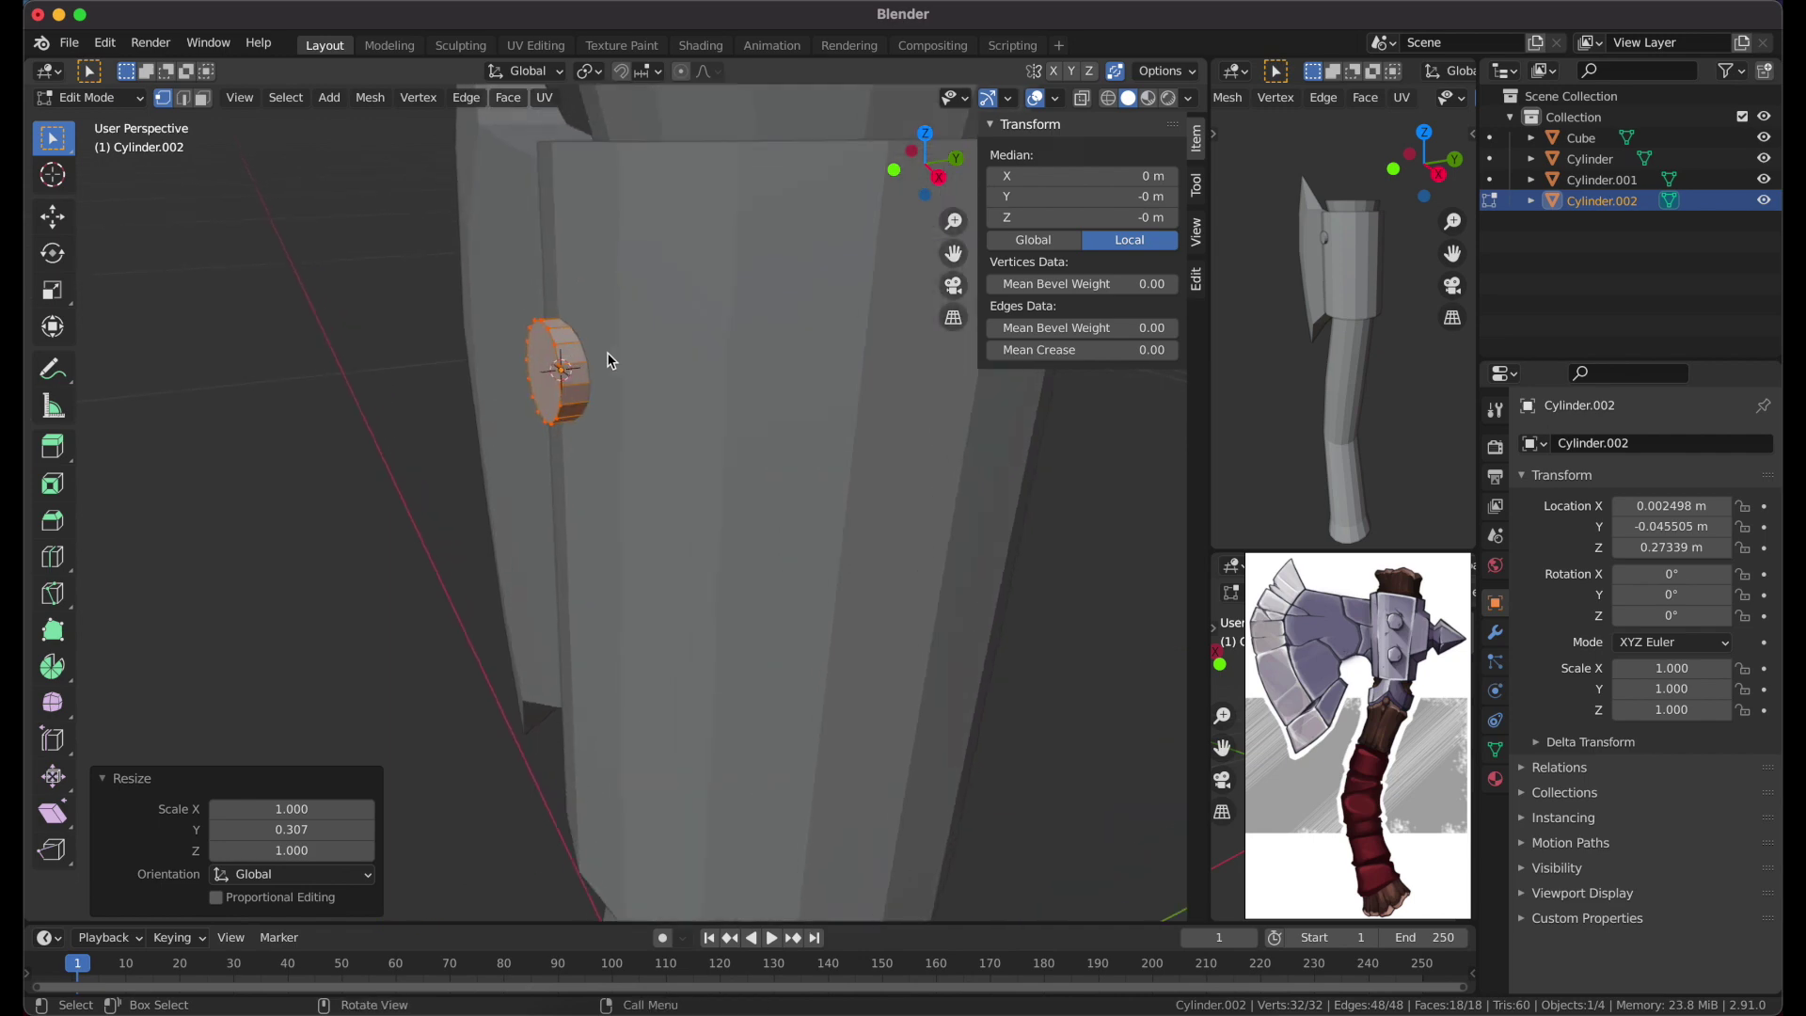
pyautogui.press('Tab')
pyautogui.press('Delete')
# Add a fresh cylinder and shrink it down to rivet size
pyautogui.hotkey('shift', 'a')
pyautogui.click(768, 470)
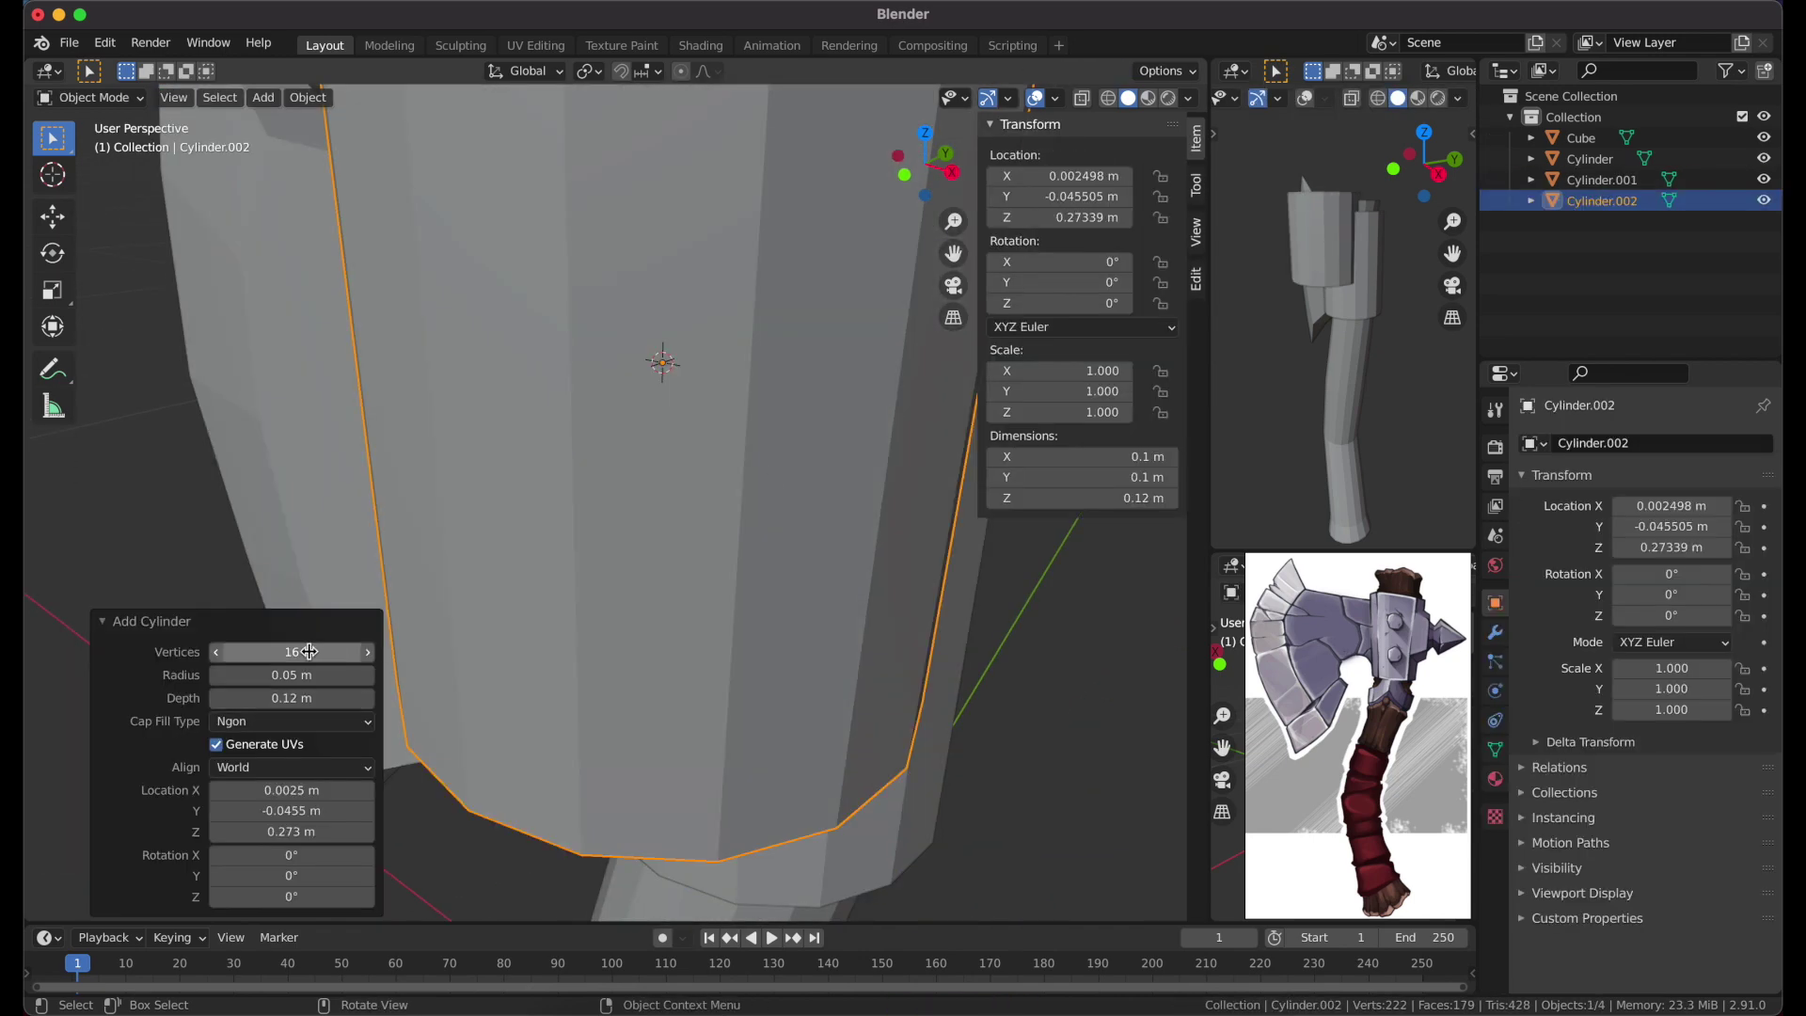
pyautogui.press('Tab')
pyautogui.press('s')
pyautogui.click(752, 331)
pyautogui.press('s')
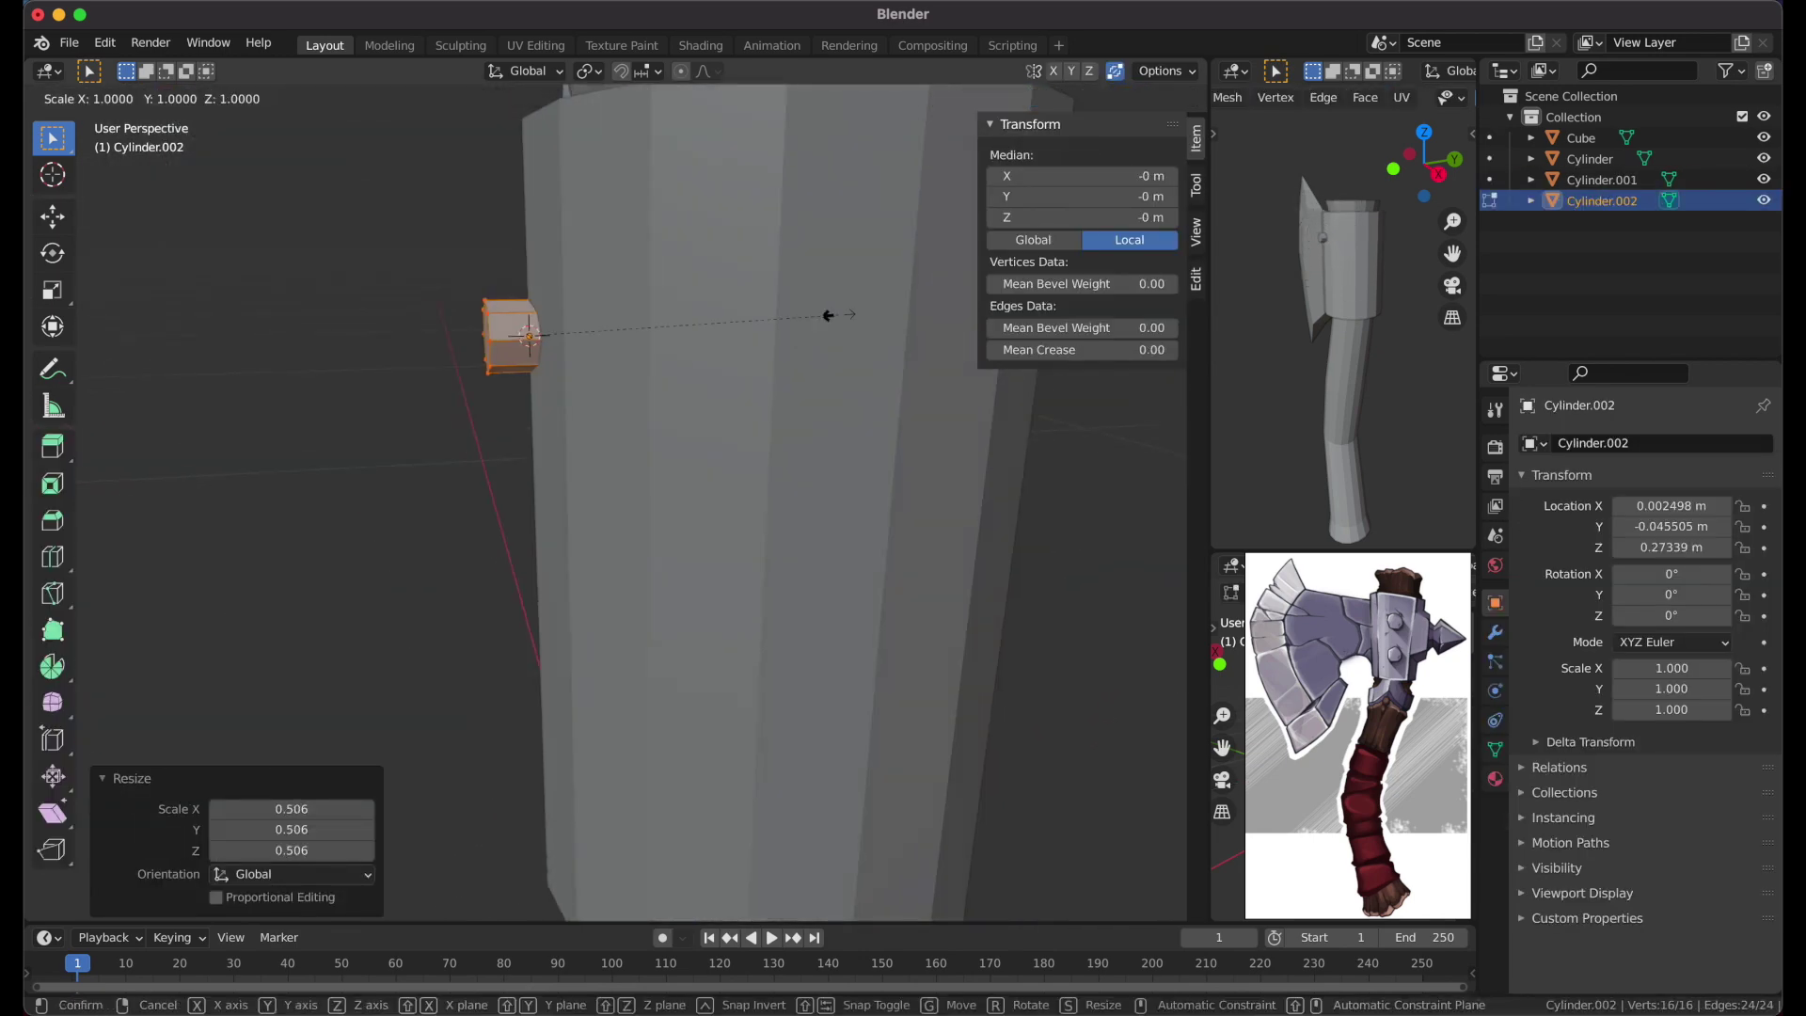
# From the front view, resize the rivet into a thin disk with Y locked
pyautogui.press('KP_1')
pyautogui.hotkey('shift', 'y')
pyautogui.click(859, 252)
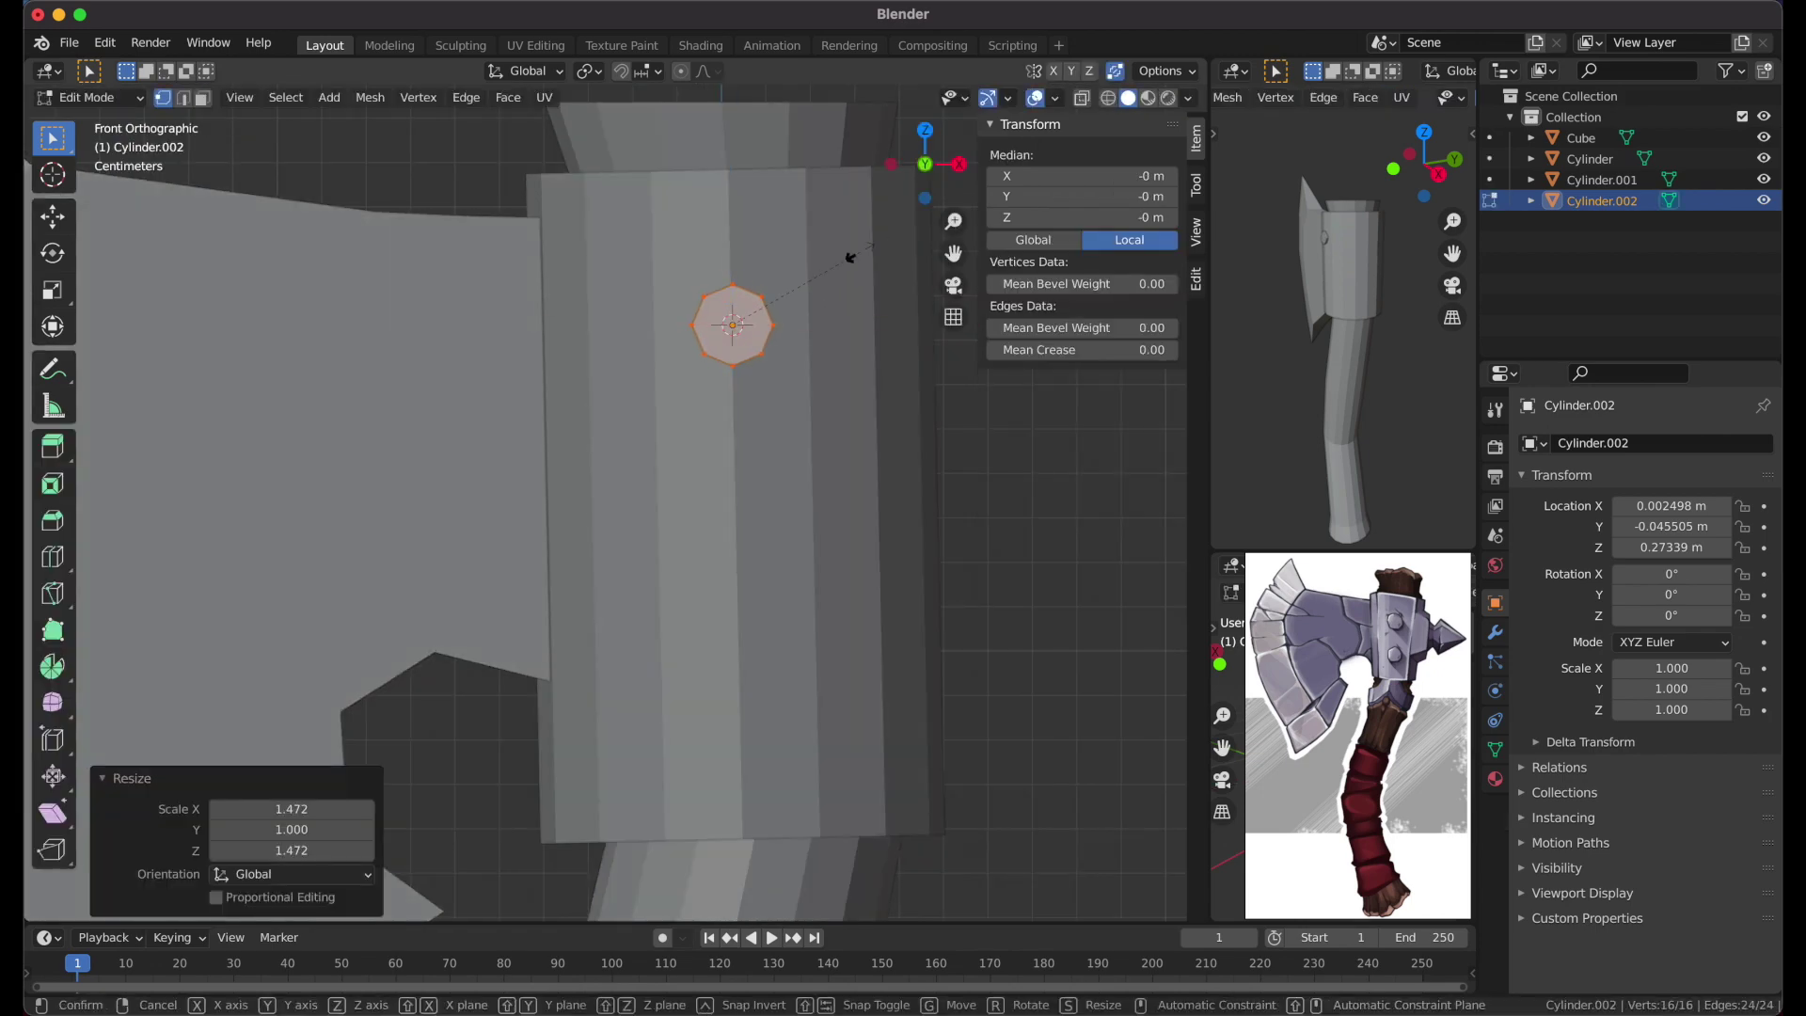
pyautogui.press('Escape')
# Place a second rivet just below the first on the collar side
pyautogui.scroll(-1, 783, 405)
pyautogui.press('r')
pyautogui.click(783, 628)
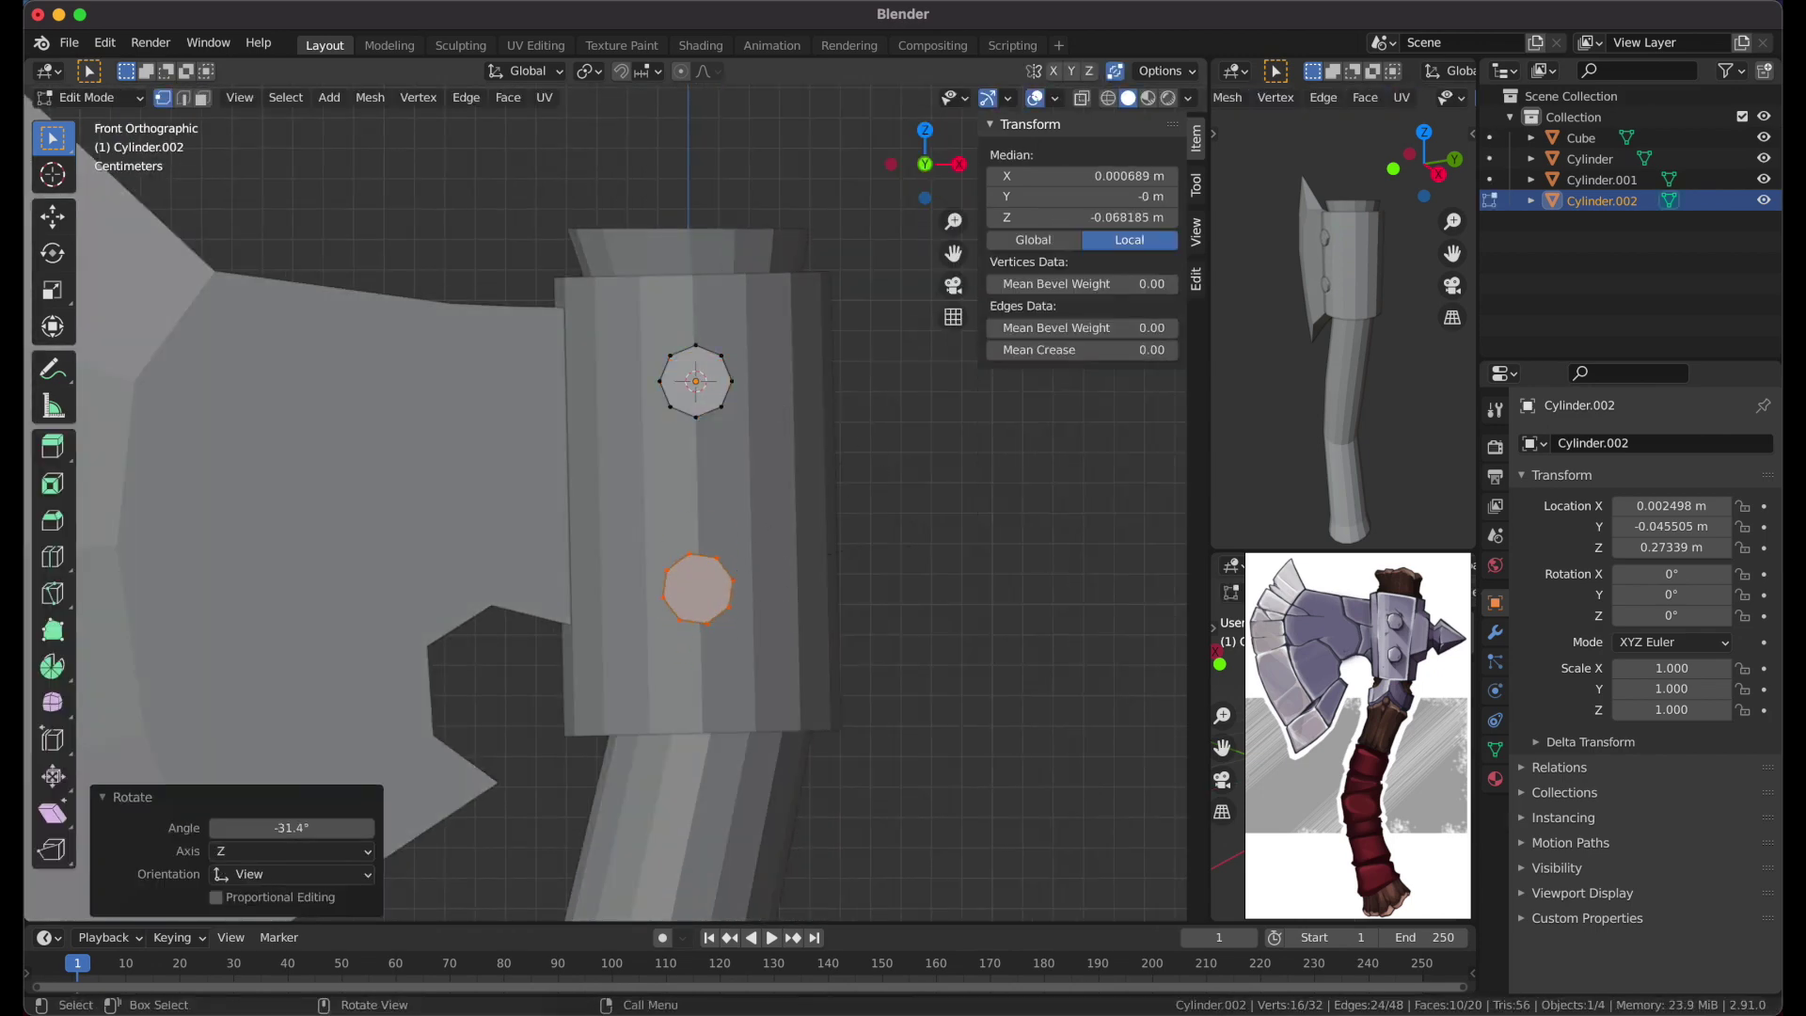
pyautogui.click(878, 539)
# Leave mesh editing and orbit to view both rivets from the side
pyautogui.press('Tab')
pyautogui.moveTo(867, 314); pyautogui.dragTo(1034, 376, button='middle')
pyautogui.click(1494, 632)
pyautogui.click(1646, 443)
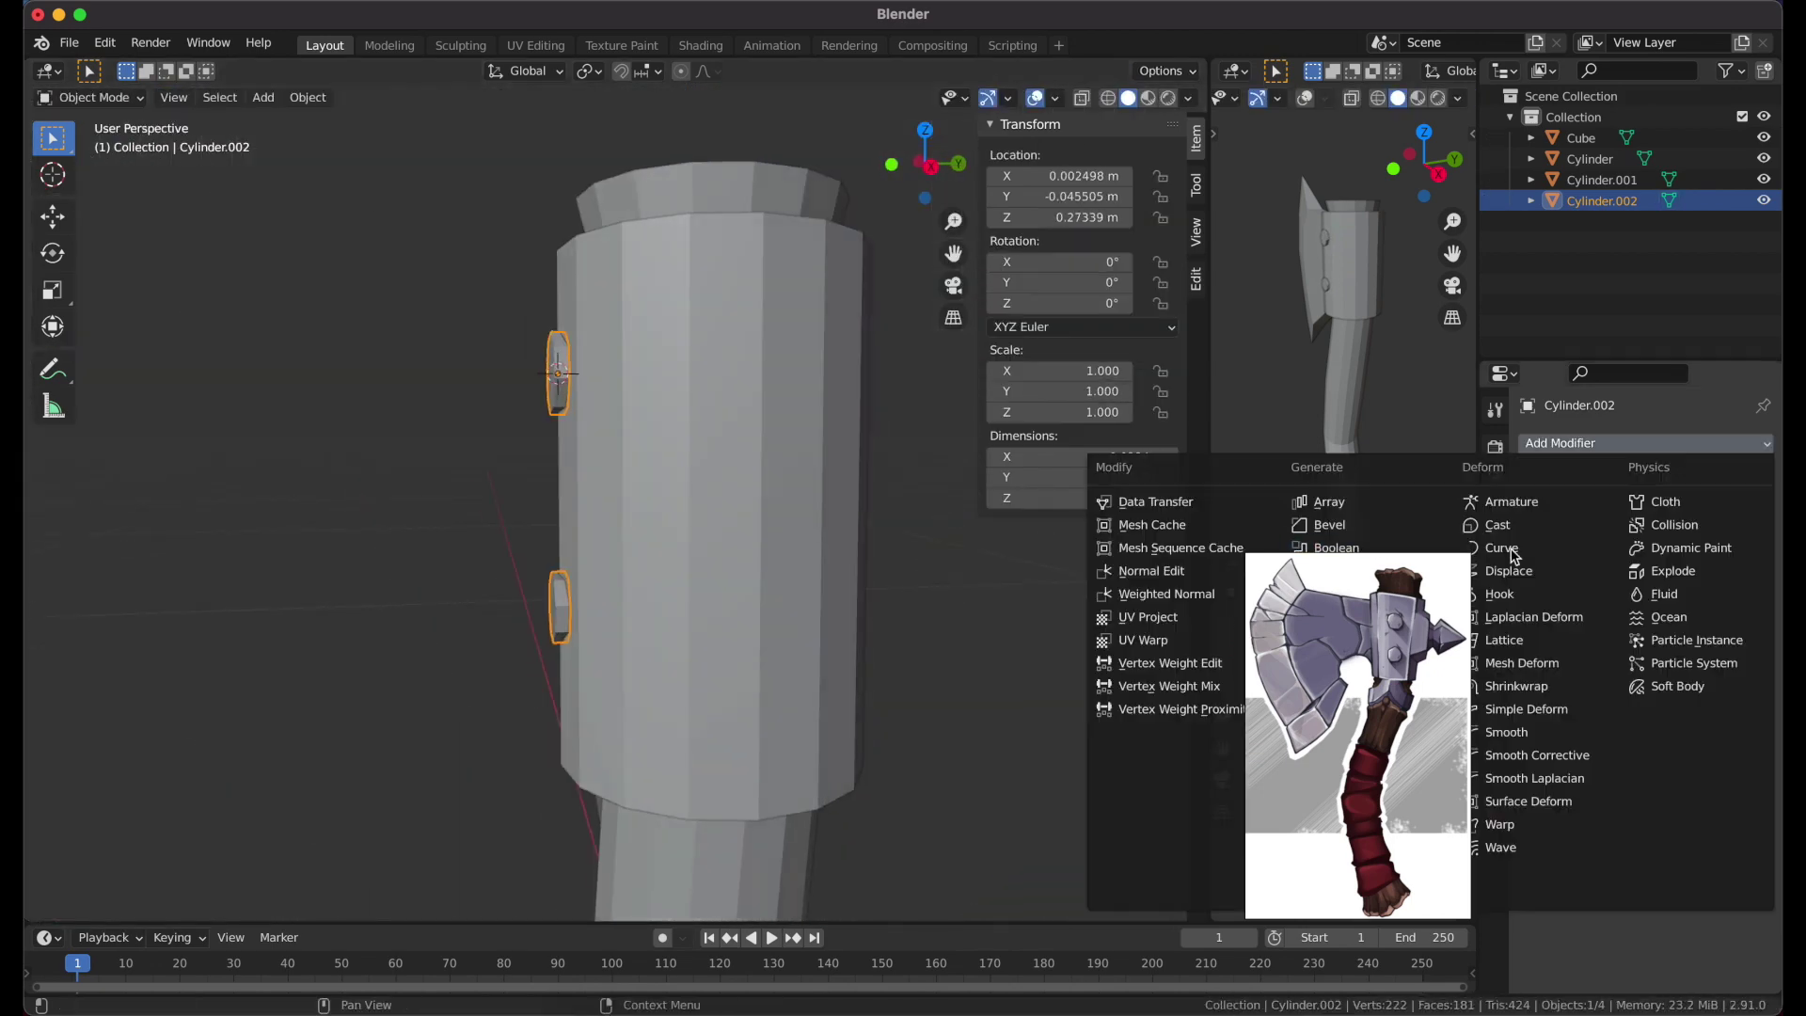
# Add a Mirror modifier to the rivets and orbit to check the copies on the opposite side
pyautogui.click(1335, 662)
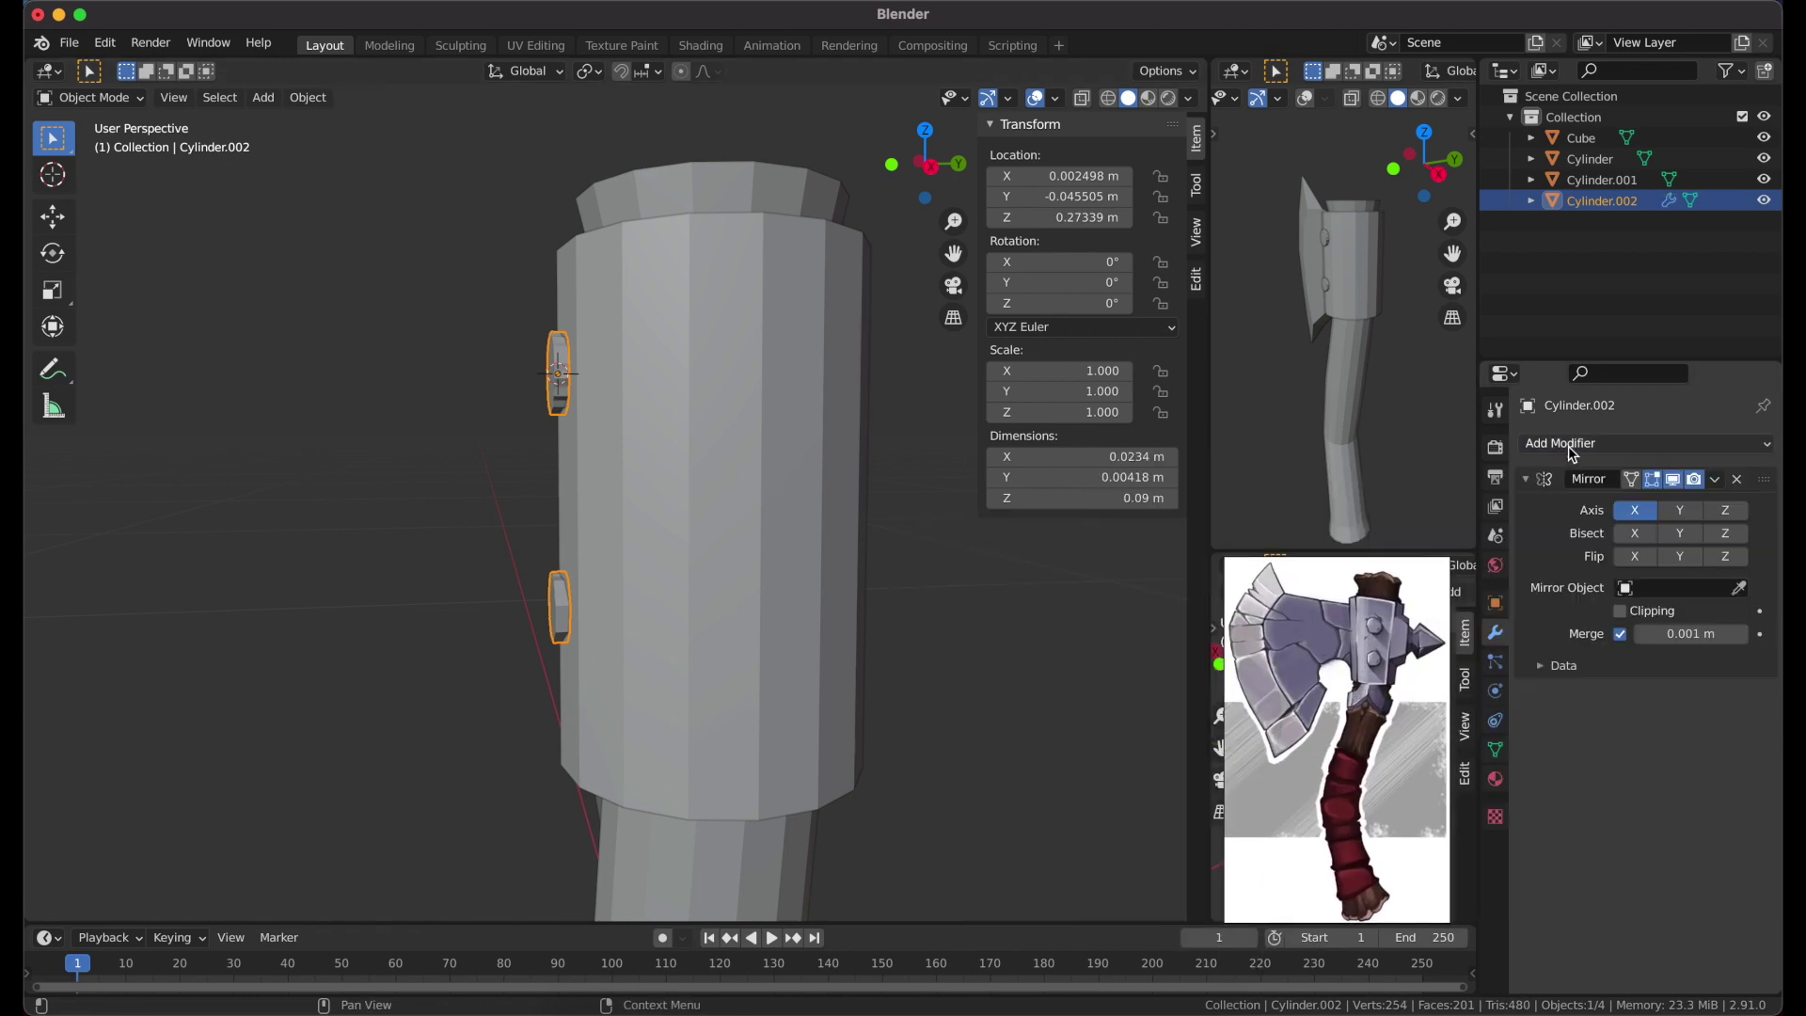
pyautogui.moveTo(658, 489); pyautogui.dragTo(752, 487, button='middle')
pyautogui.moveTo(996, 618); pyautogui.dragTo(1657, 535, button='middle')
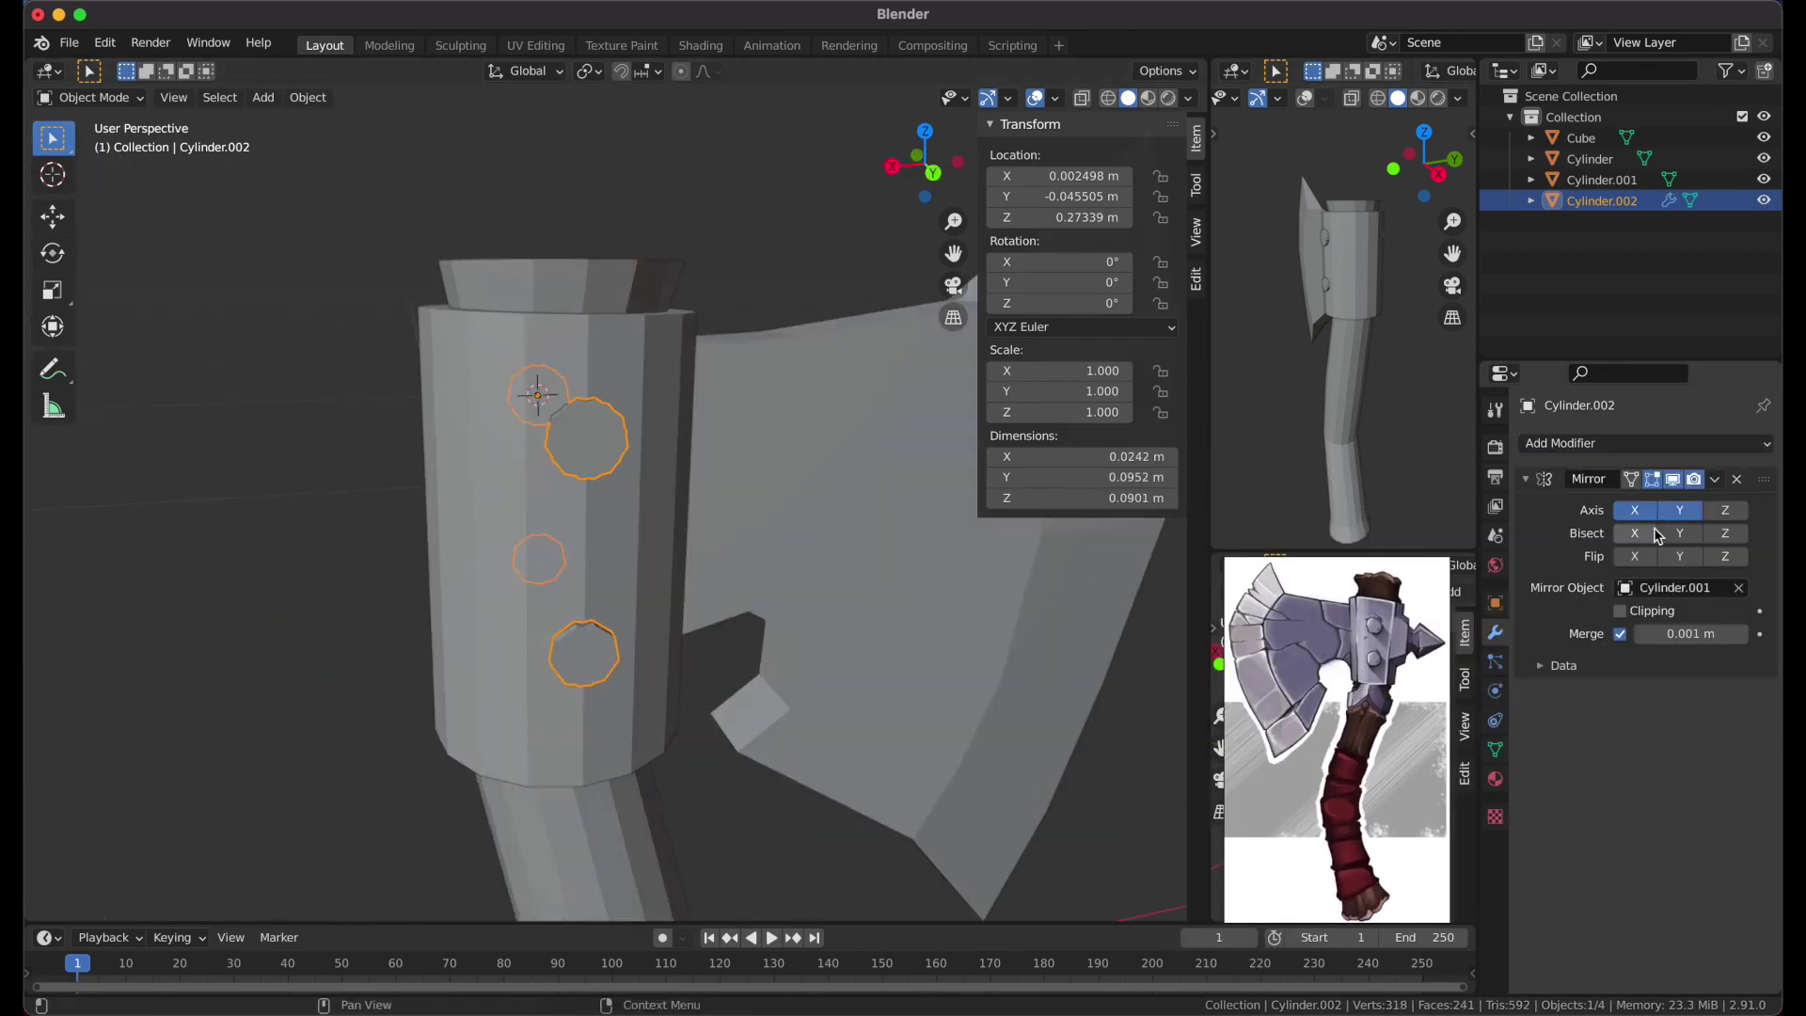
pyautogui.moveTo(700, 612); pyautogui.dragTo(846, 565, button='middle')
# Deselect everything, look over the whole axe, and select the collar for mesh editing
pyautogui.hotkey('alt', 'a')
pyautogui.scroll(-4, 917, 532)
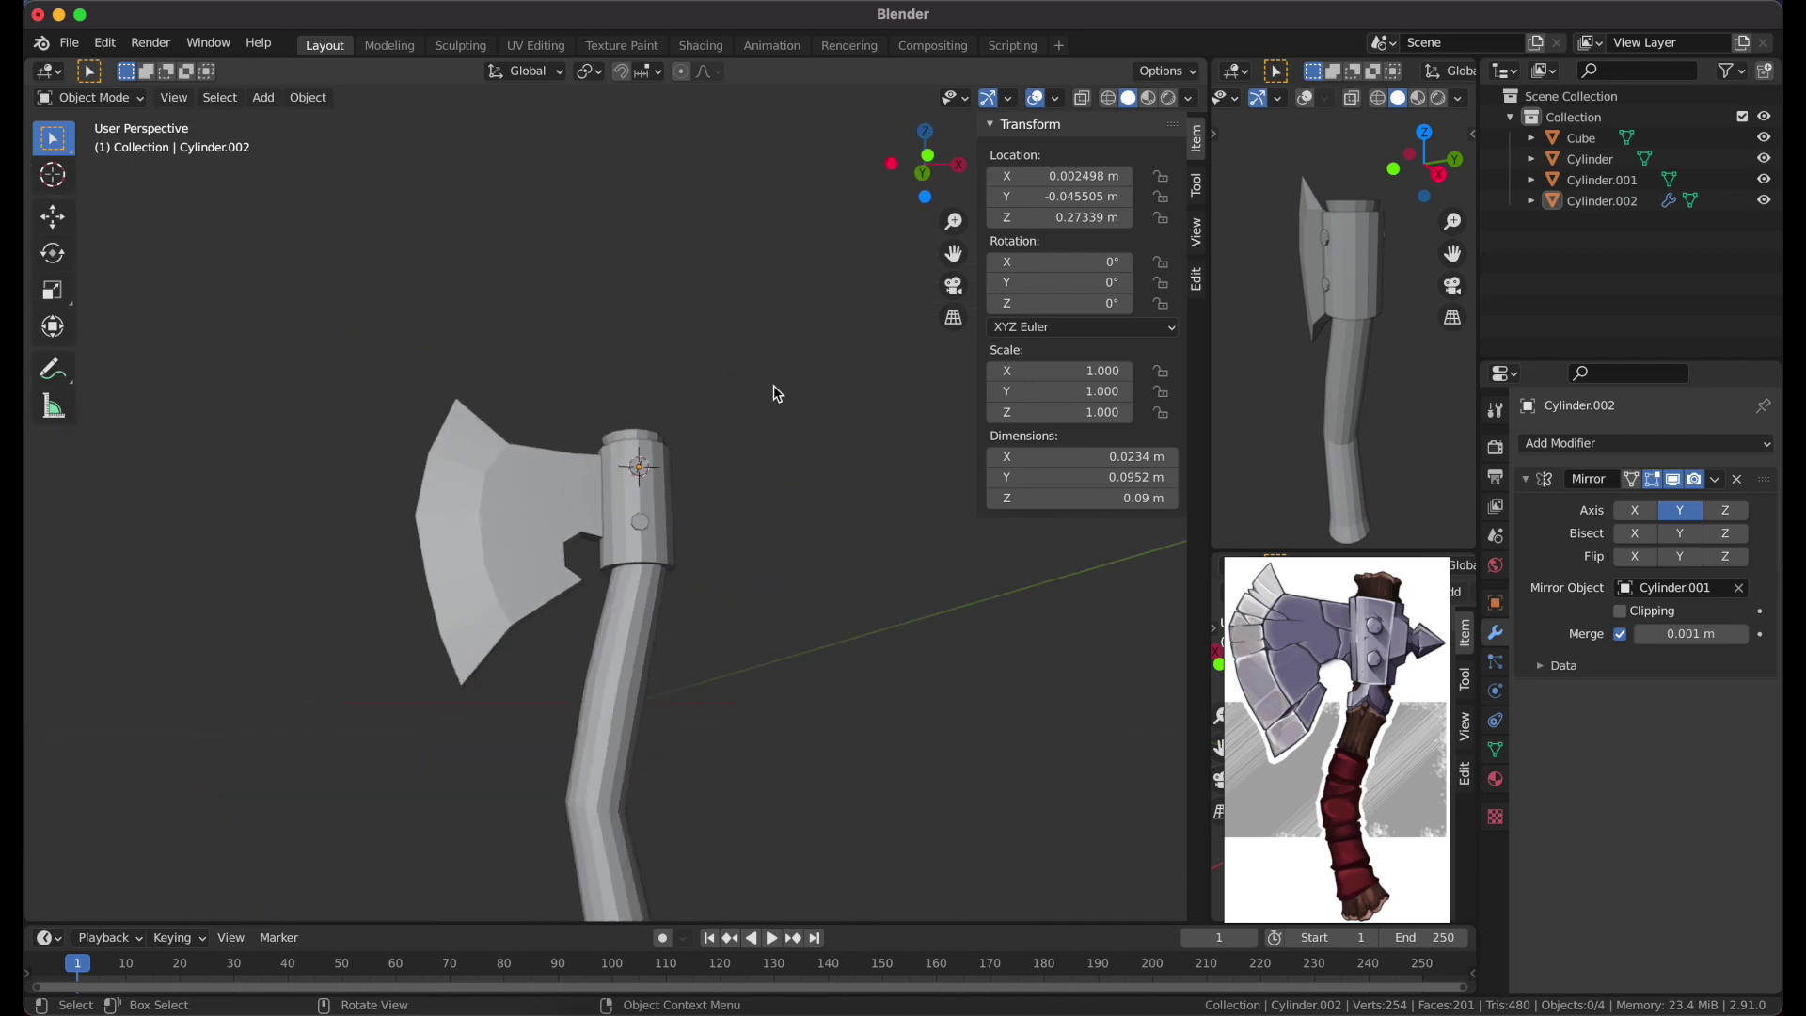
pyautogui.moveTo(774, 391); pyautogui.dragTo(754, 568, button='middle')
pyautogui.scroll(4, 747, 562)
pyautogui.click(734, 546)
pyautogui.press('Tab')
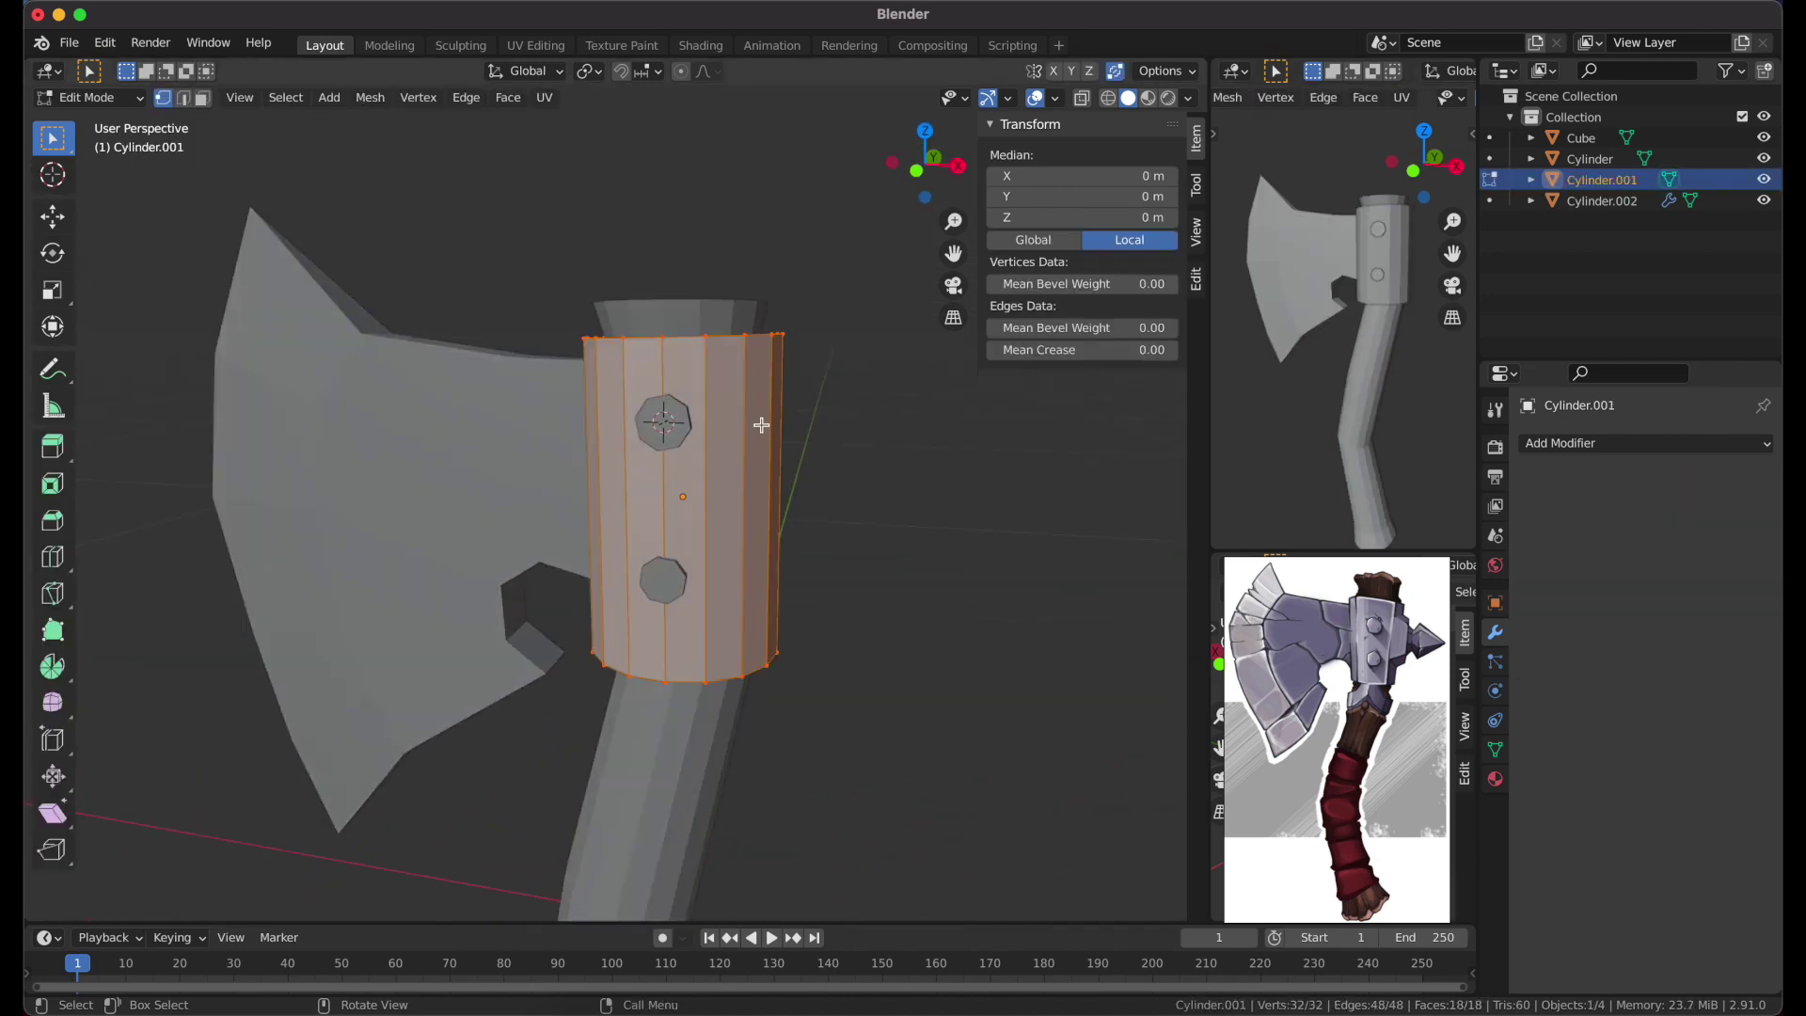
# Add a new cylinder for the back spike and rotate it sideways
pyautogui.scroll(2, 762, 427)
pyautogui.click(921, 181)
pyautogui.press('Tab')
pyautogui.hotkey('shift', 'a')
pyautogui.click(875, 528)
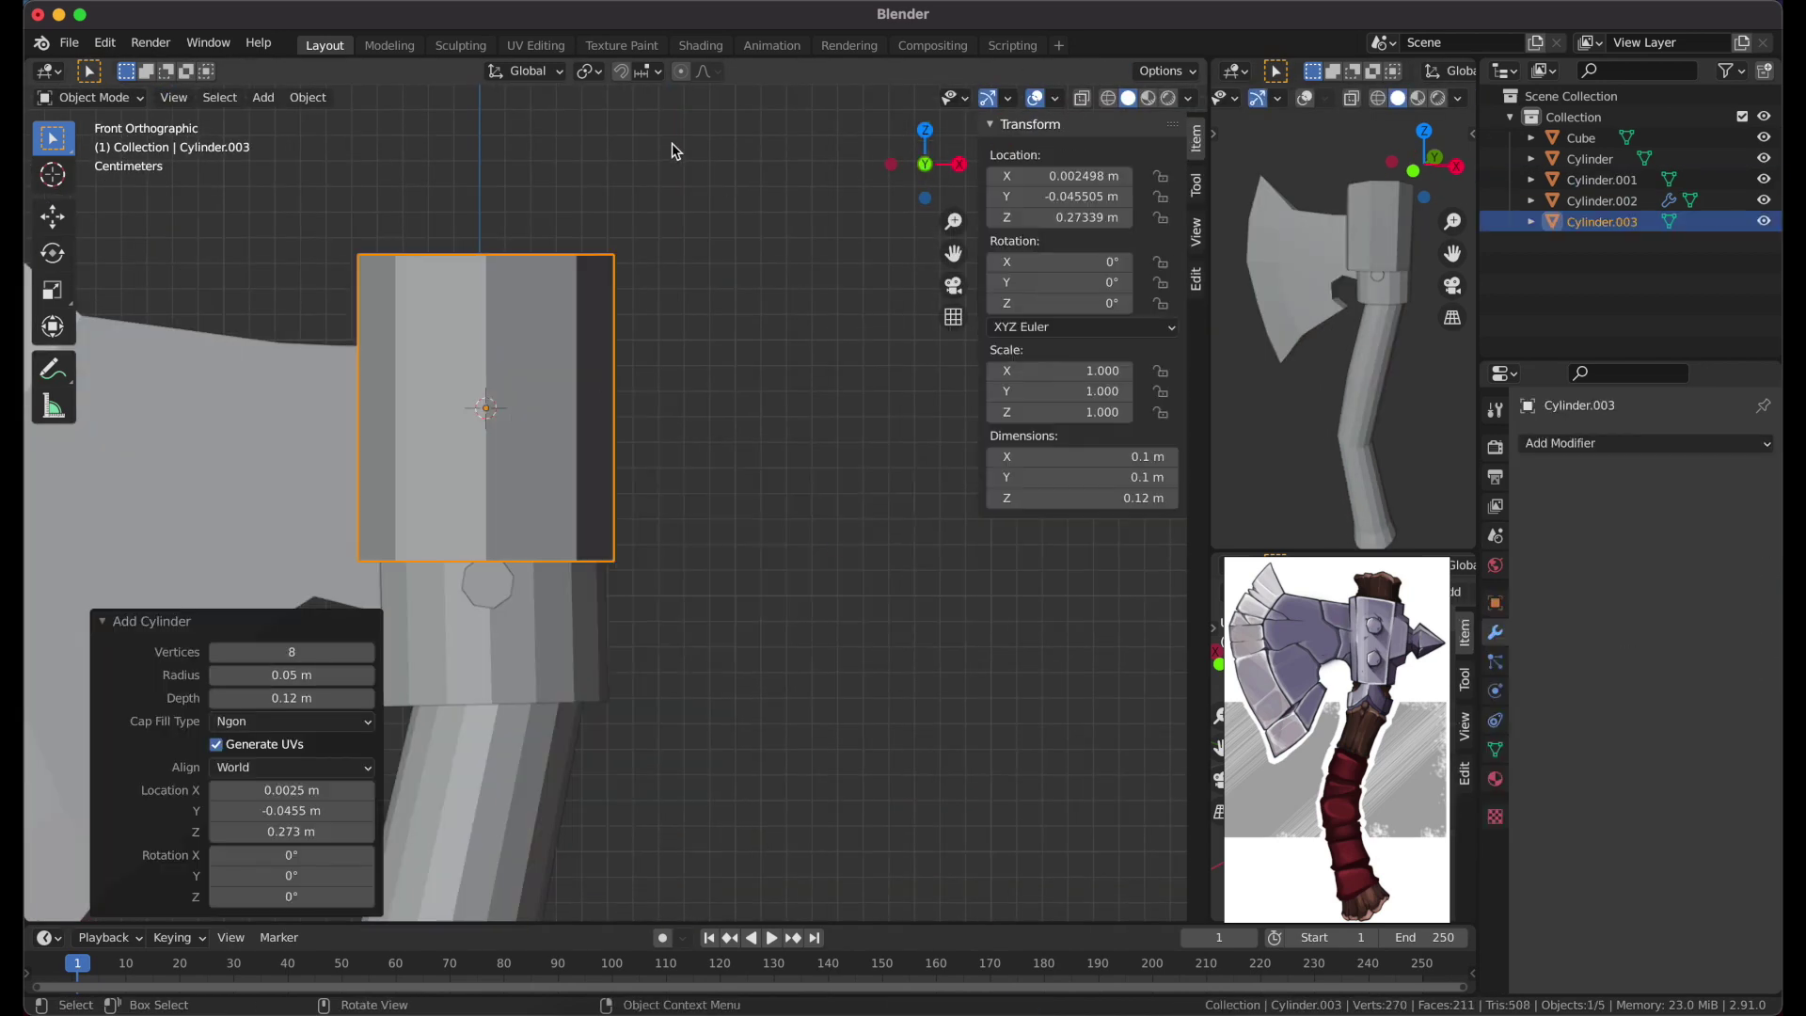
pyautogui.press('r')
pyautogui.click(802, 716)
# Flatten the spike cylinder along Z and position it behind the collar
pyautogui.press('Tab')
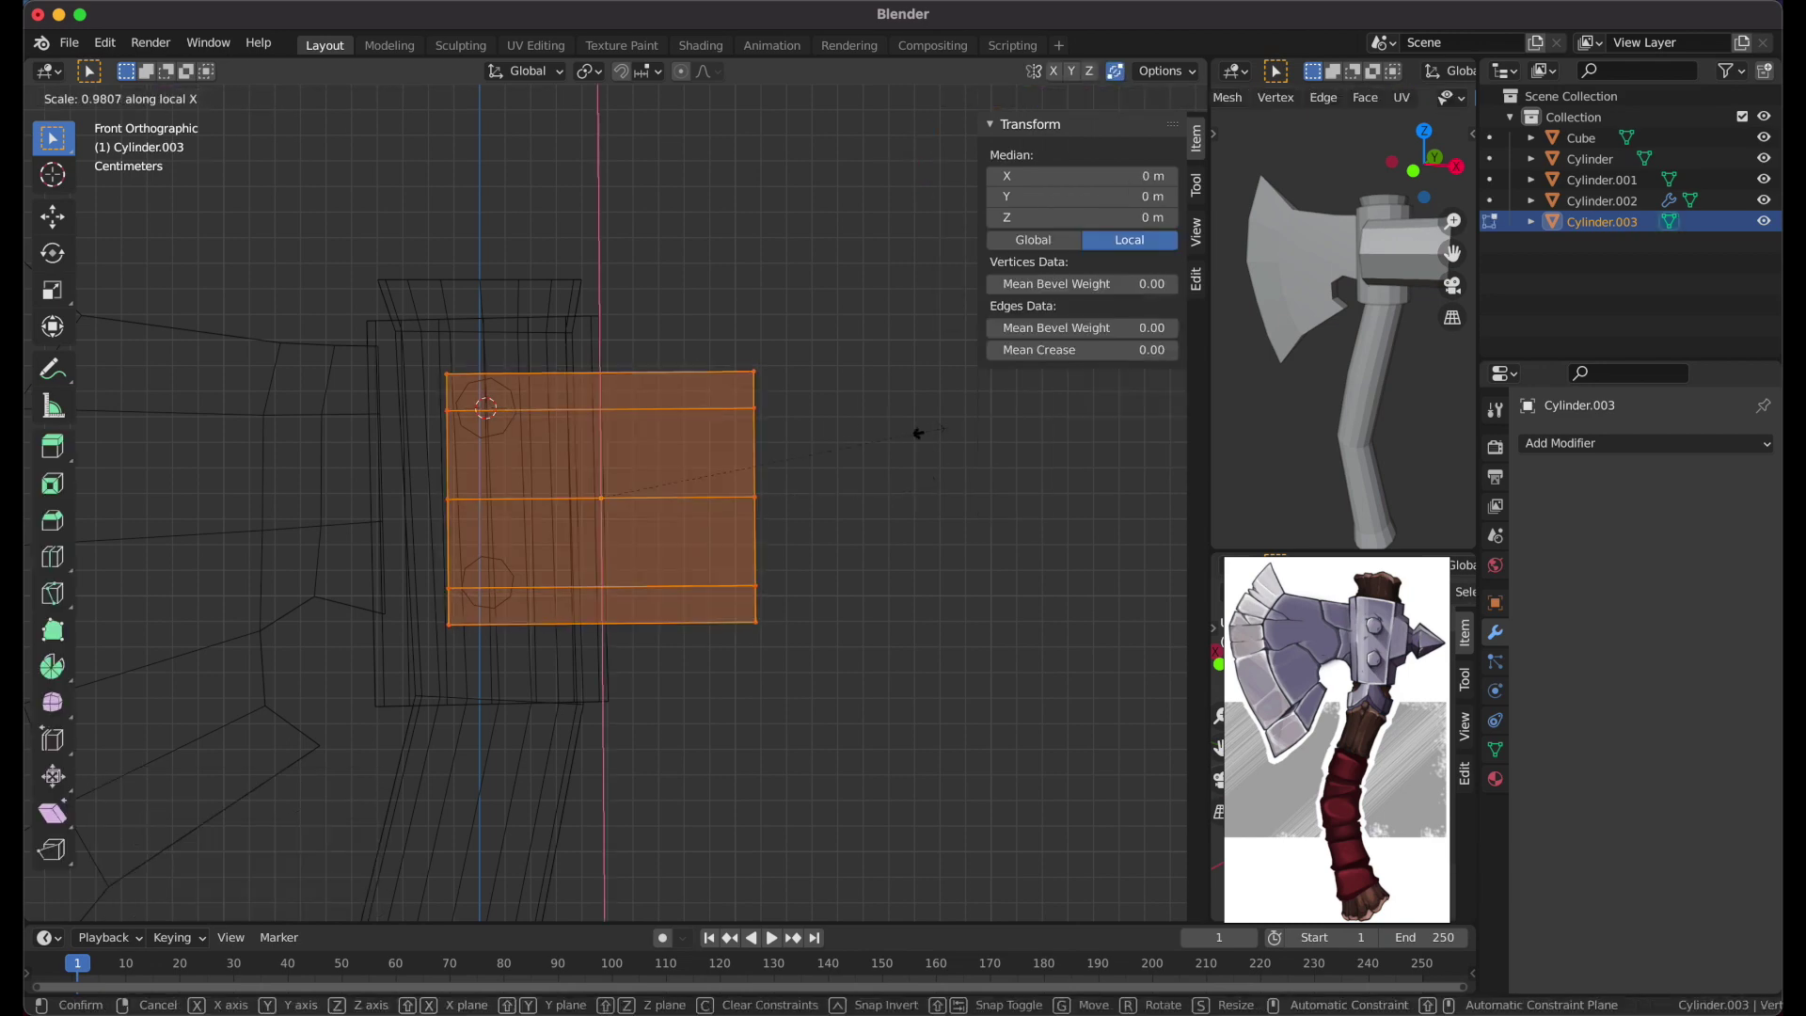
pyautogui.press('s')
pyautogui.press('z')
pyautogui.press('z')
pyautogui.press('Tab')
pyautogui.press('KP_3')
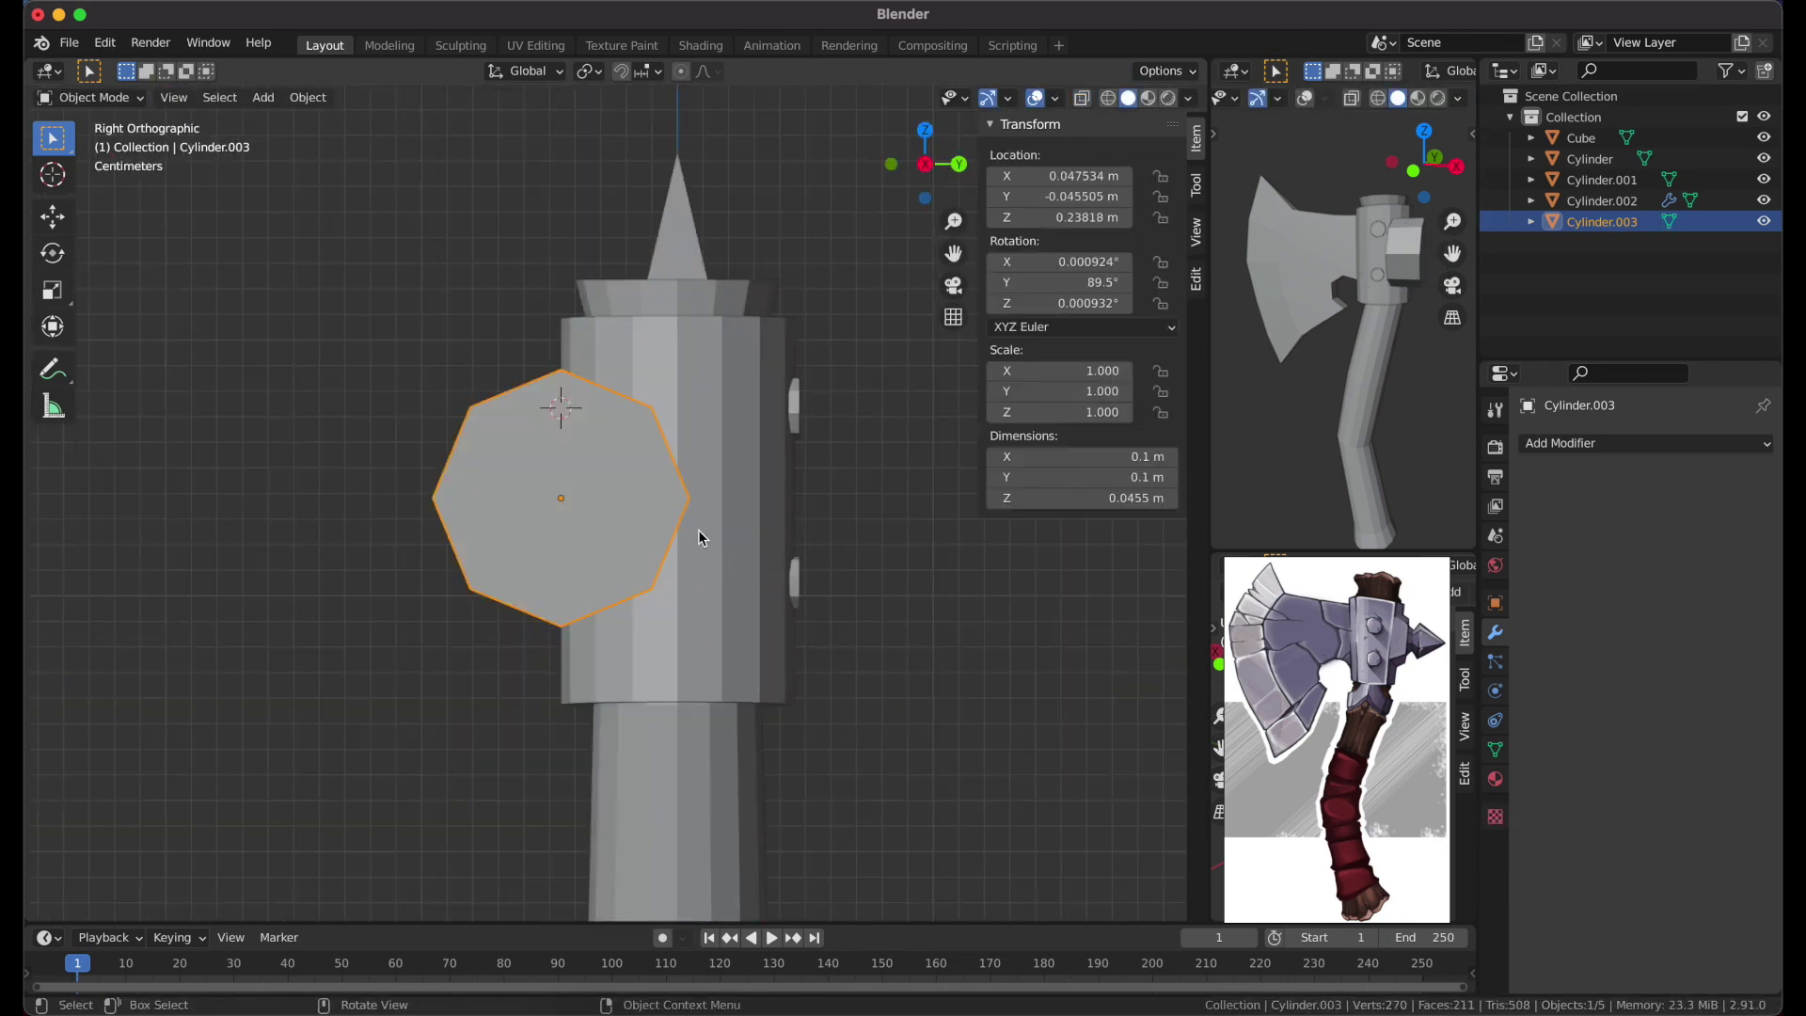
pyautogui.press('Return')
# Shrink the spike piece, checking its fit in wireframe view
pyautogui.press('n')
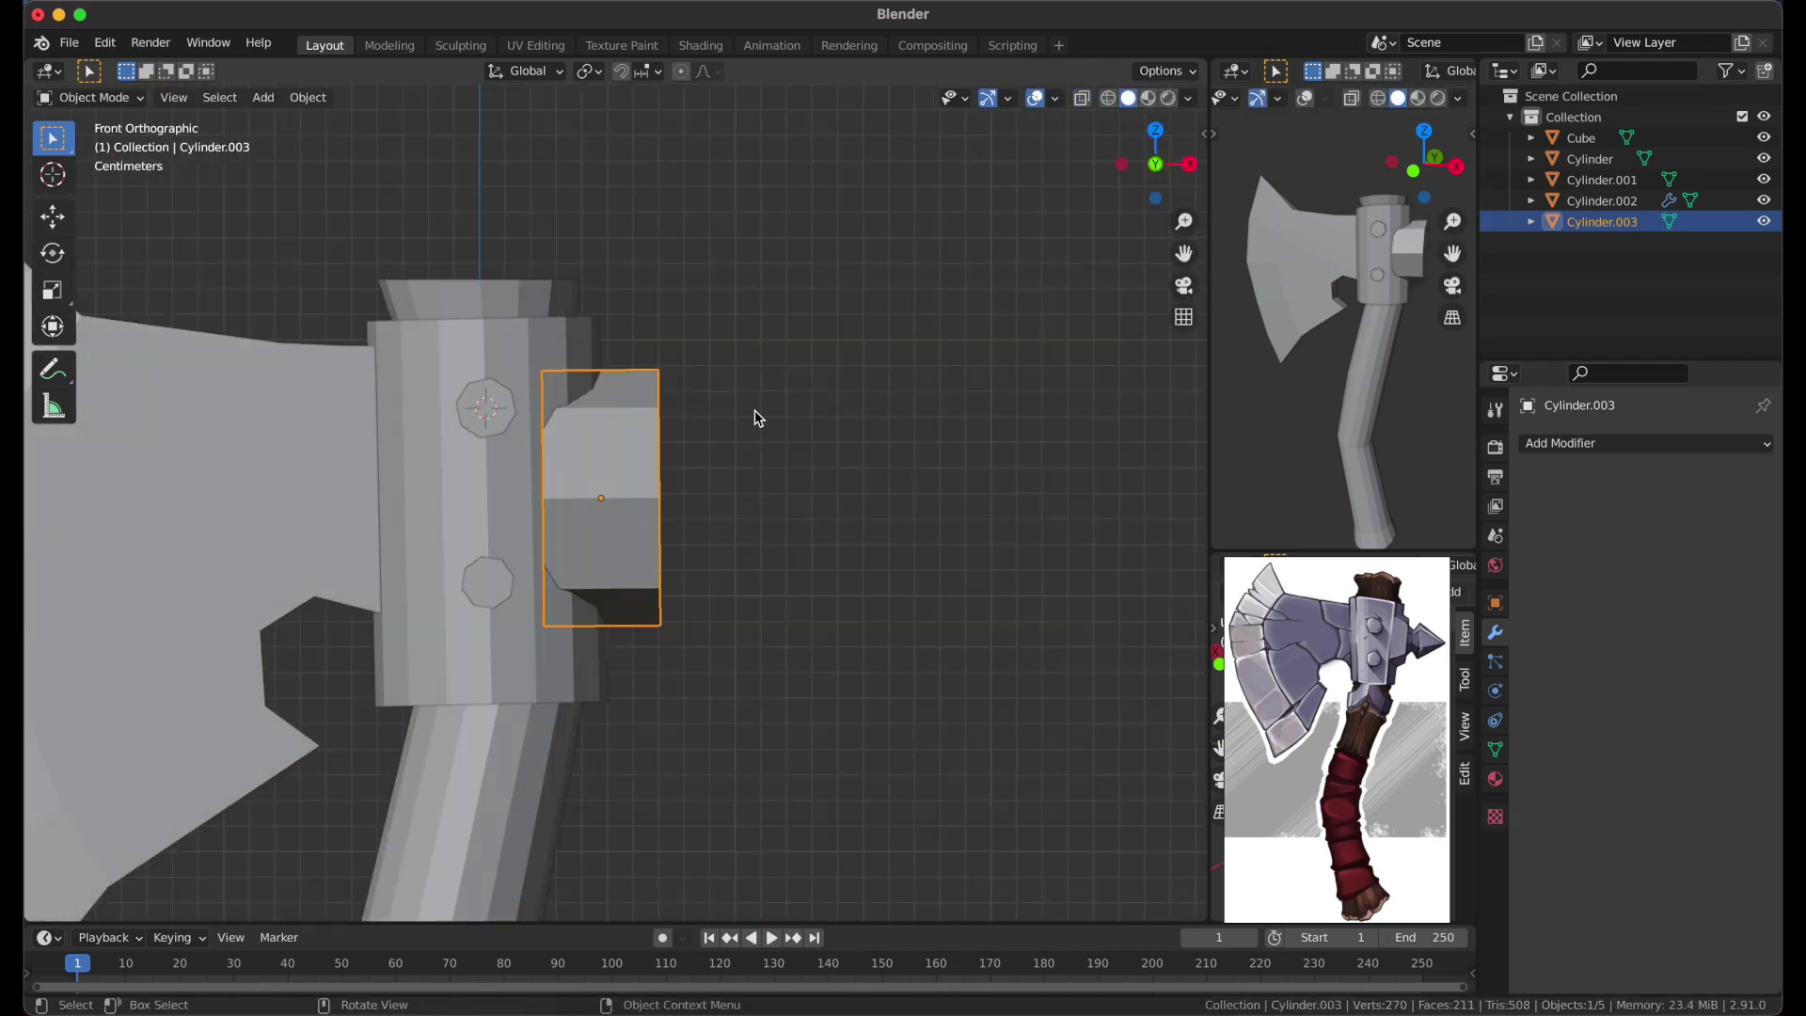
pyautogui.press('Tab')
pyautogui.press('s')
pyautogui.click(709, 348)
pyautogui.hotkey('shift', 'z')
pyautogui.press('Tab')
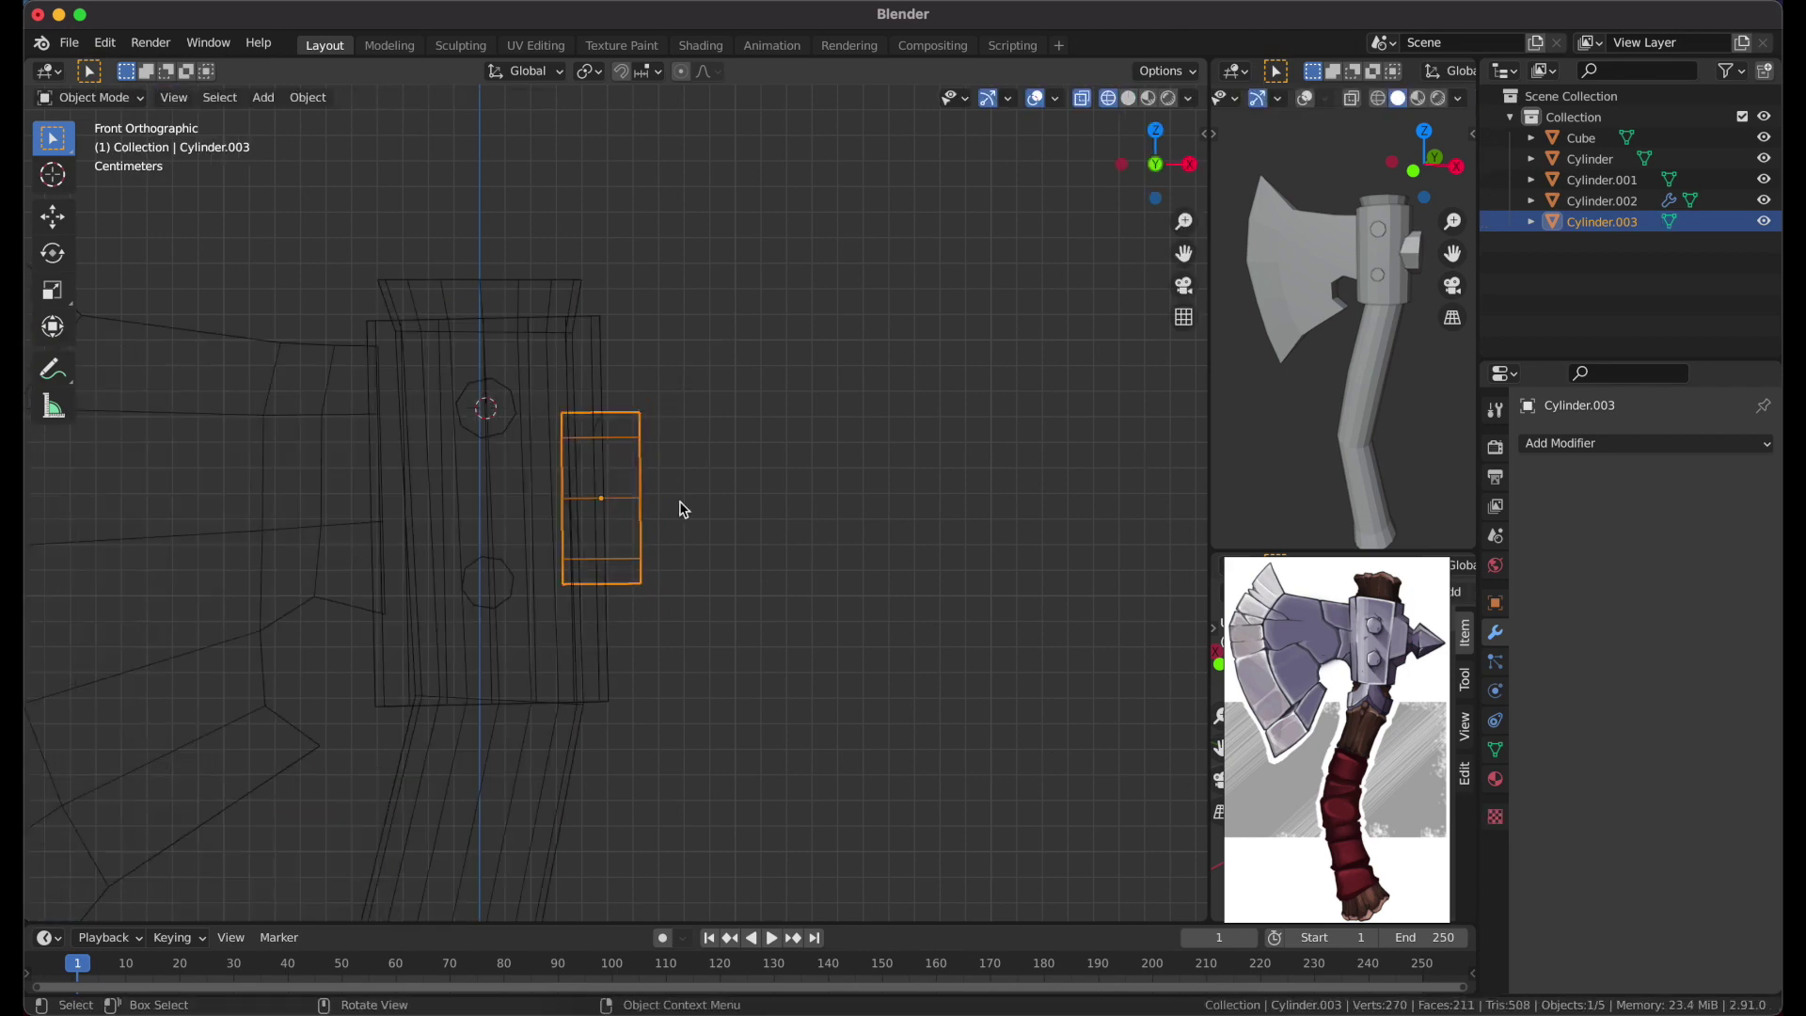
pyautogui.click(709, 497)
pyautogui.hotkey('shift', 'z')
pyautogui.moveTo(709, 497); pyautogui.dragTo(705, 500, button='middle')
# Move the spike piece vertically along Z to line it up with the collar
pyautogui.press('Tab')
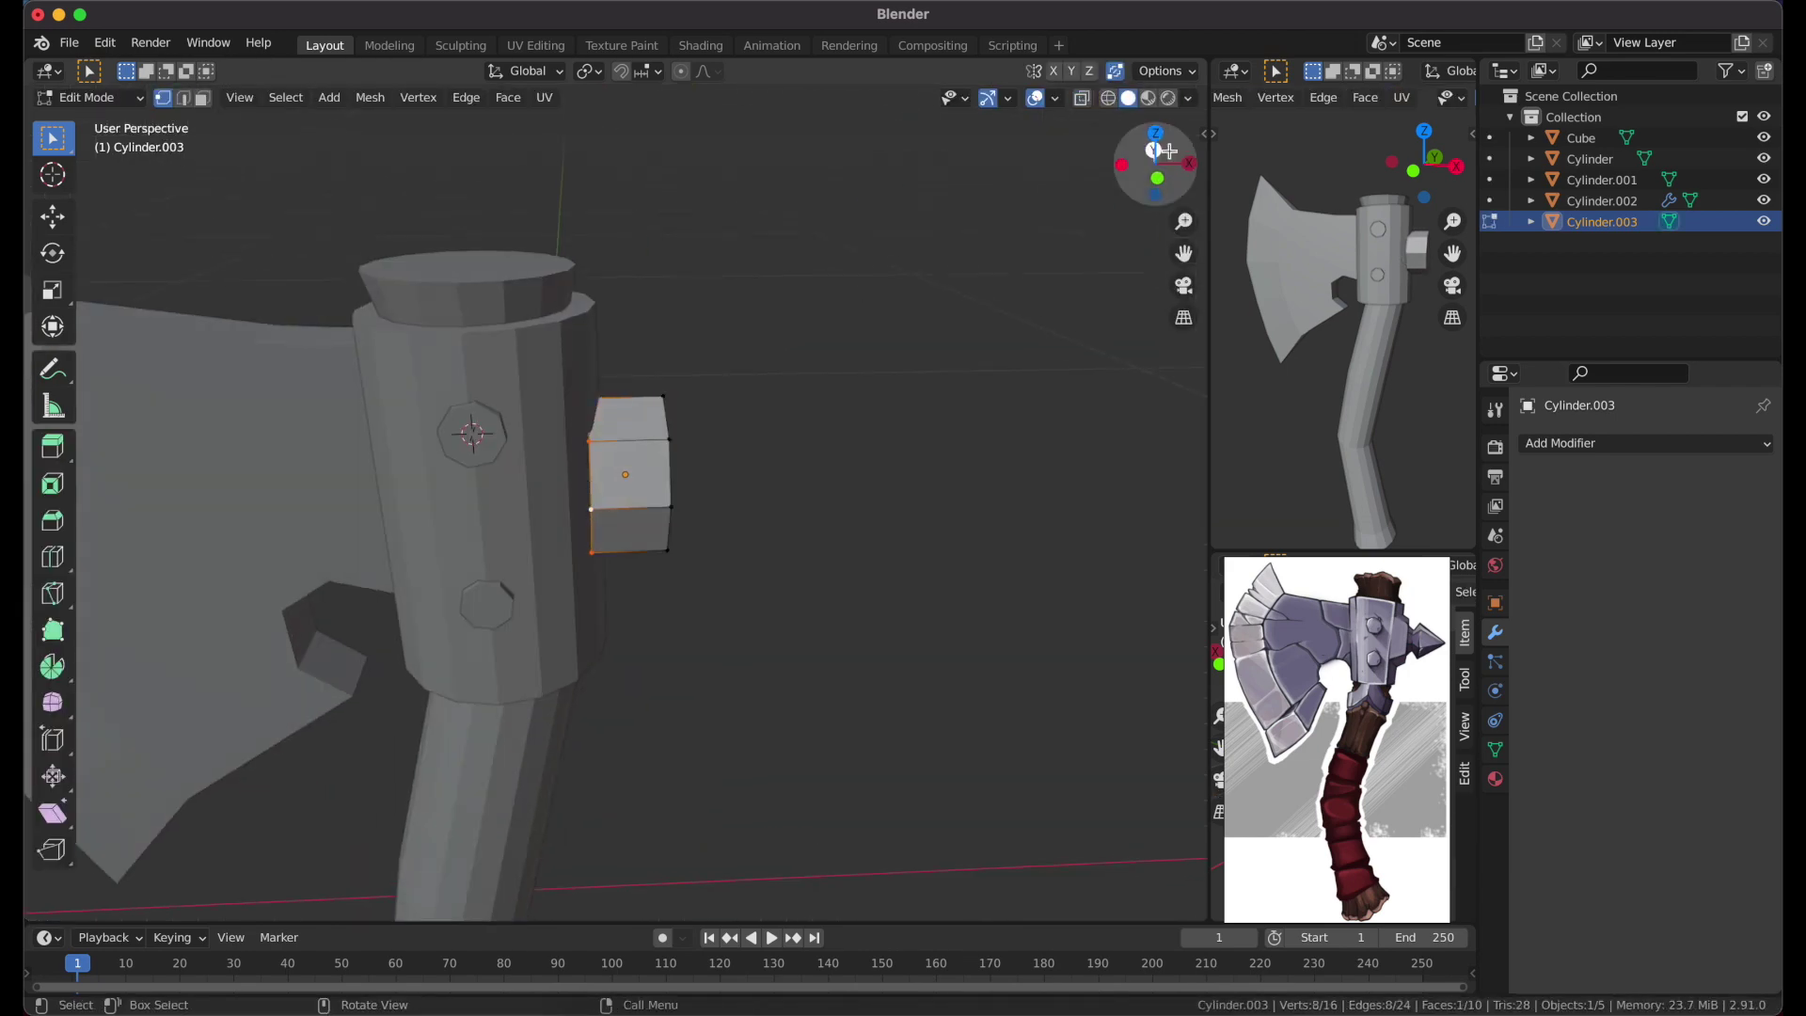
pyautogui.press('KP_1')
pyautogui.press('g')
pyautogui.press('z')
pyautogui.click(831, 394)
# Extrude the outer end face, narrow it, extend it further and merge it into a sharp tip
pyautogui.moveTo(649, 607); pyautogui.dragTo(752, 346)
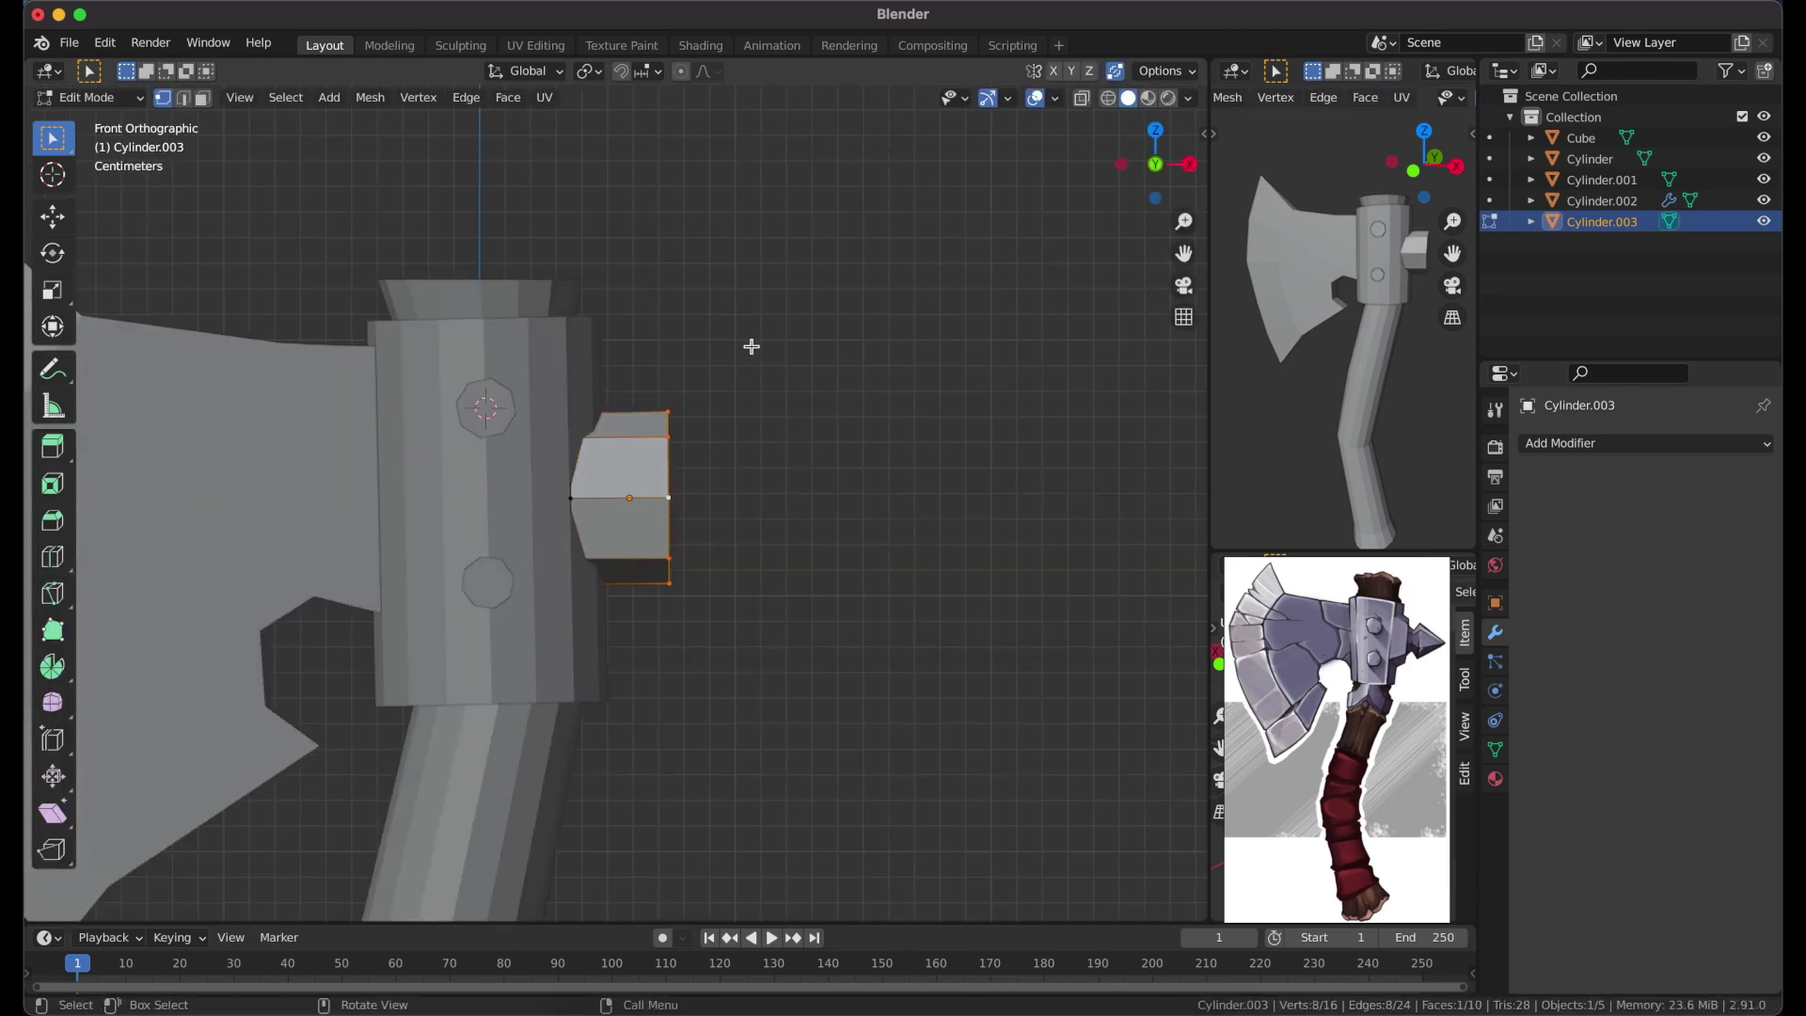
pyautogui.click(738, 415)
pyautogui.press('s')
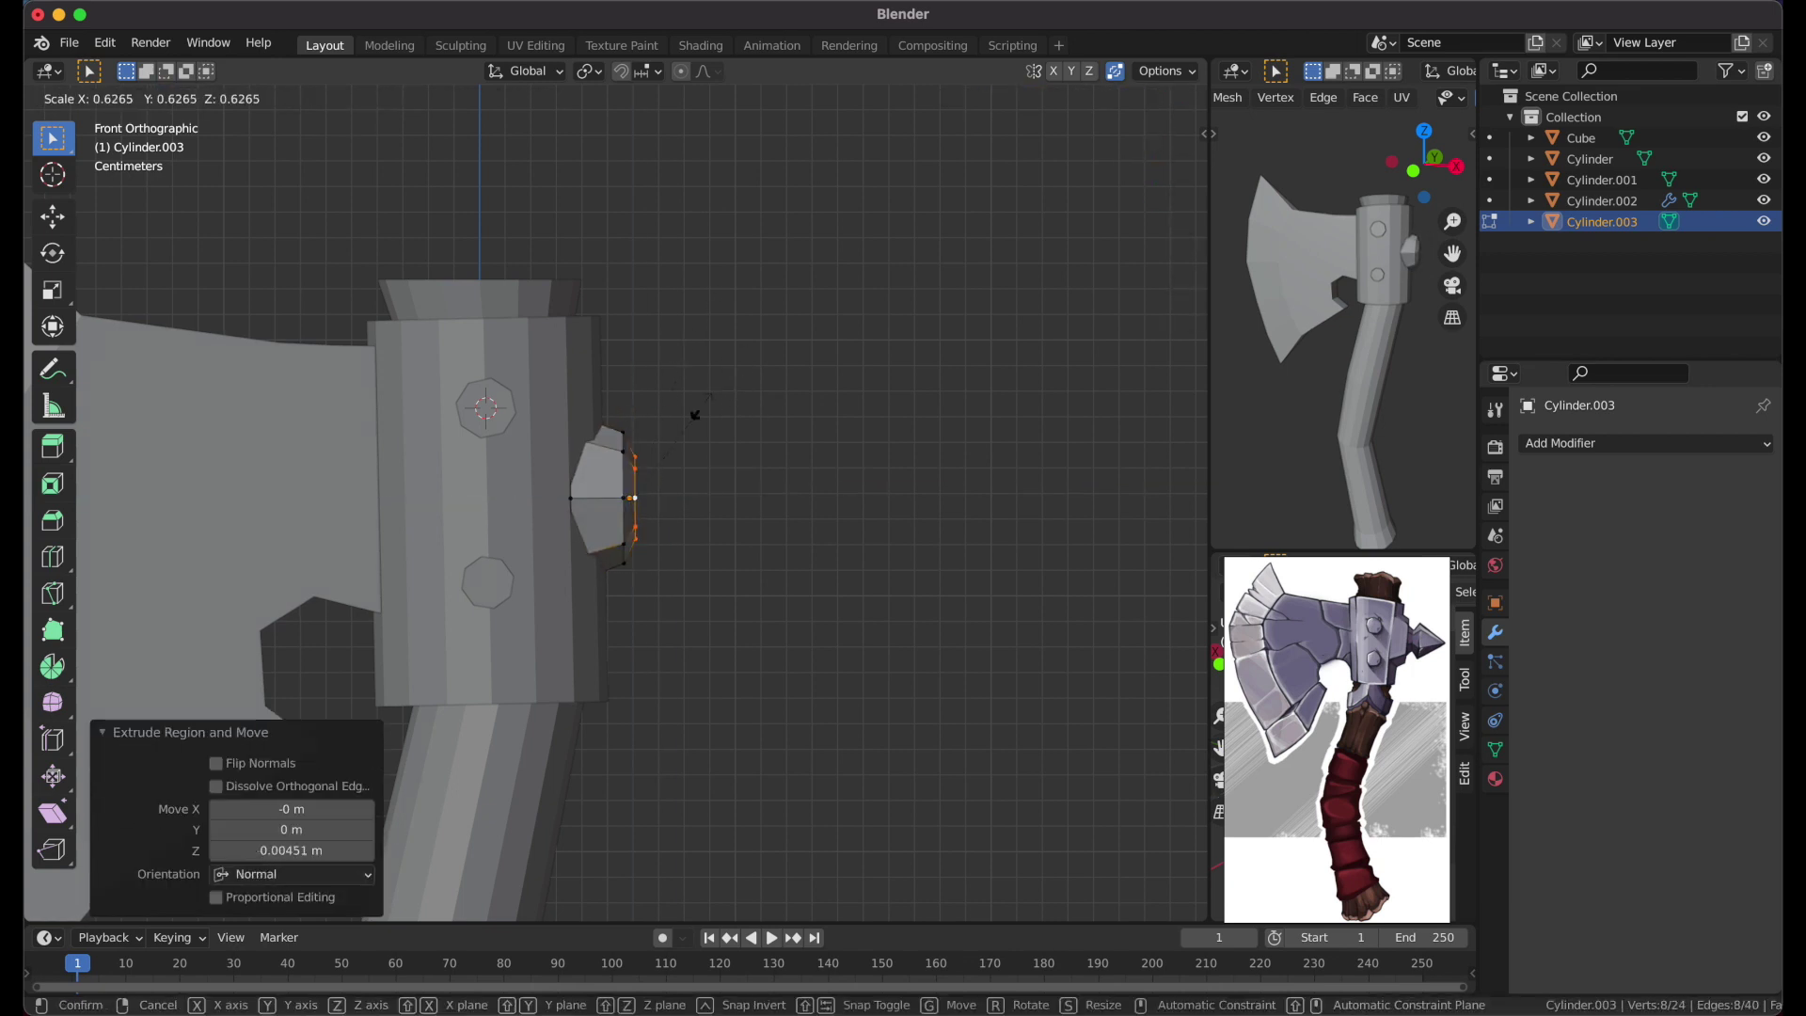
pyautogui.click(704, 393)
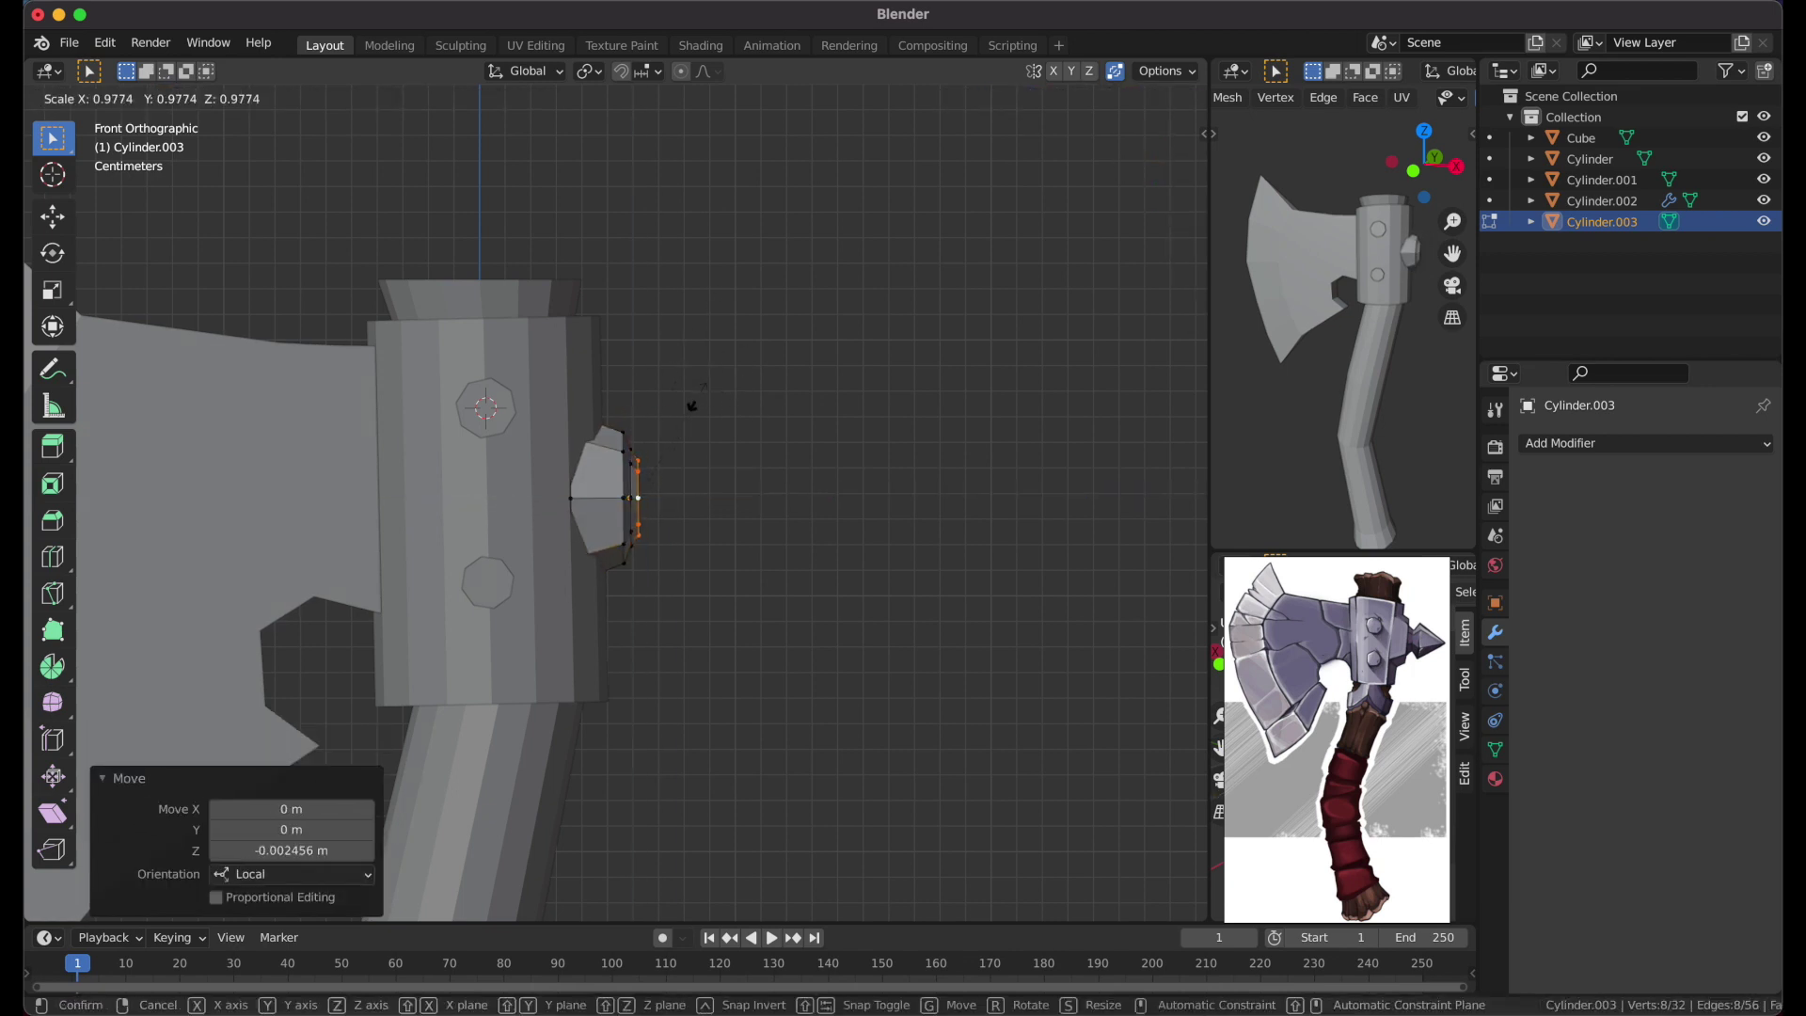
pyautogui.click(875, 282)
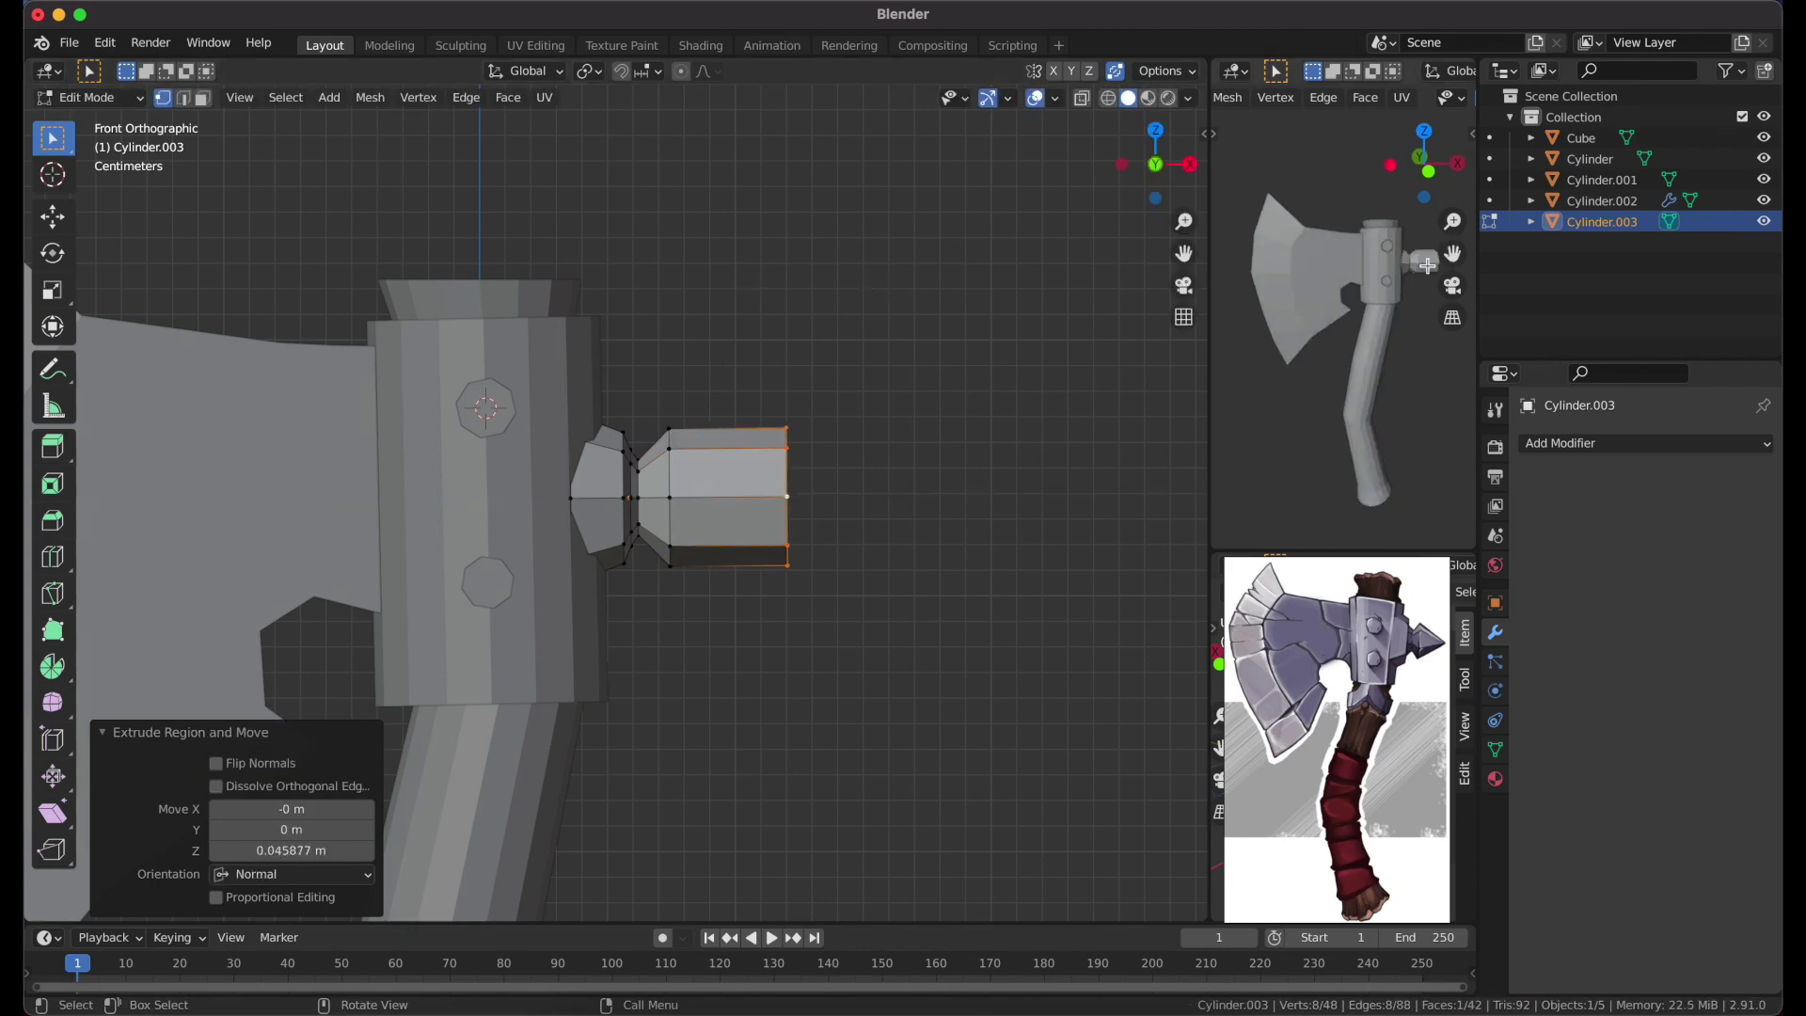
pyautogui.press('m')
pyautogui.click(814, 463)
# Inspect the new spike, then select its cone vertices in X-ray front view
pyautogui.press('Tab')
pyautogui.moveTo(814, 464); pyautogui.dragTo(733, 483, button='middle')
pyautogui.scroll(5, 733, 484)
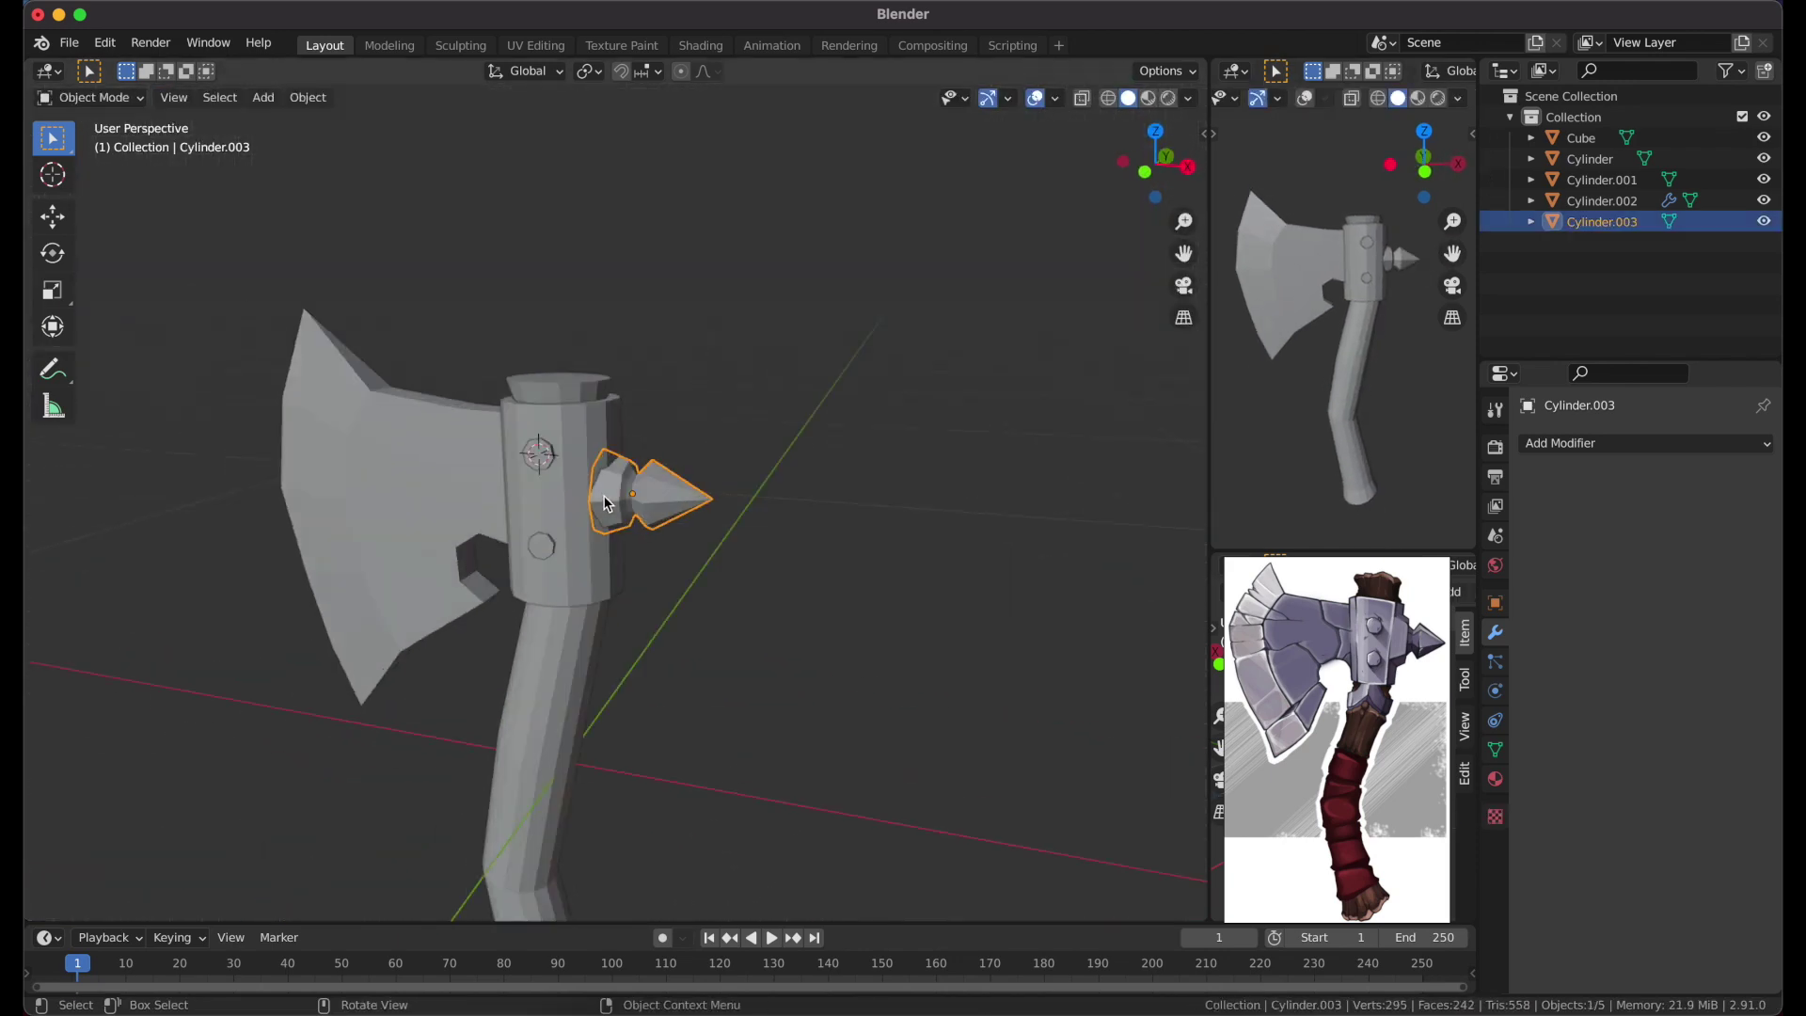
pyautogui.press('Tab')
pyautogui.press('KP_1')
pyautogui.hotkey('alt', 'z')
pyautogui.moveTo(497, 595); pyautogui.dragTo(642, 335)
pyautogui.hotkey('alt', 'z')
pyautogui.moveTo(626, 339)
pyautogui.mouseDown(button='middle')
pyautogui.moveTo(661, 354)
pyautogui.moveTo(670, 270)
pyautogui.mouseUp(button='middle')
# Scale the spike's base face along Z and move it into position
pyautogui.press('s')
pyautogui.press('z')
pyautogui.press('ctrl+KP_Subtract')
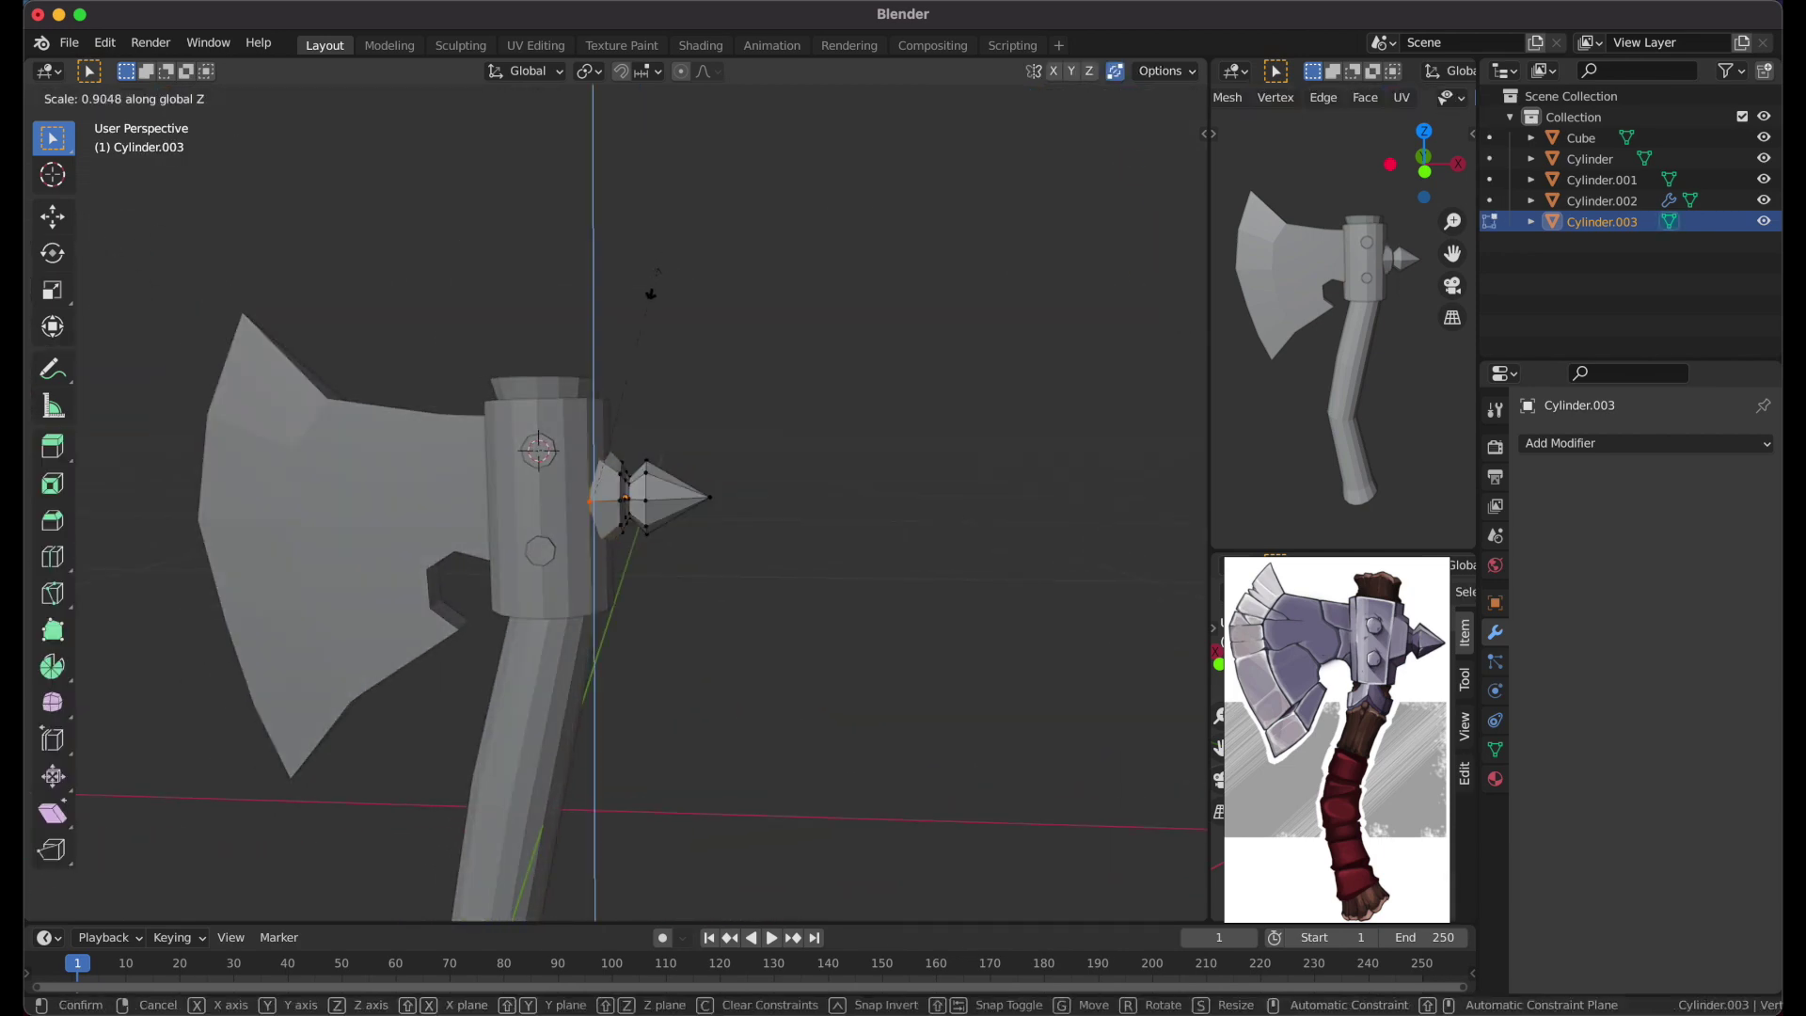
pyautogui.press('KP_1')
pyautogui.click(761, 463)
pyautogui.press('g')
pyautogui.click(795, 462)
# Show the transform sidebar and select the blade and handle, dismissing the apply-transforms menu
pyautogui.press('Tab')
pyautogui.moveTo(795, 462); pyautogui.dragTo(774, 479, button='middle')
pyautogui.press('n')
pyautogui.click(429, 412)
pyautogui.click(584, 399)
pyautogui.hotkey('ctrl', 'a')
pyautogui.press('Escape')
pyautogui.moveTo(584, 398); pyautogui.dragTo(734, 425, button='middle')
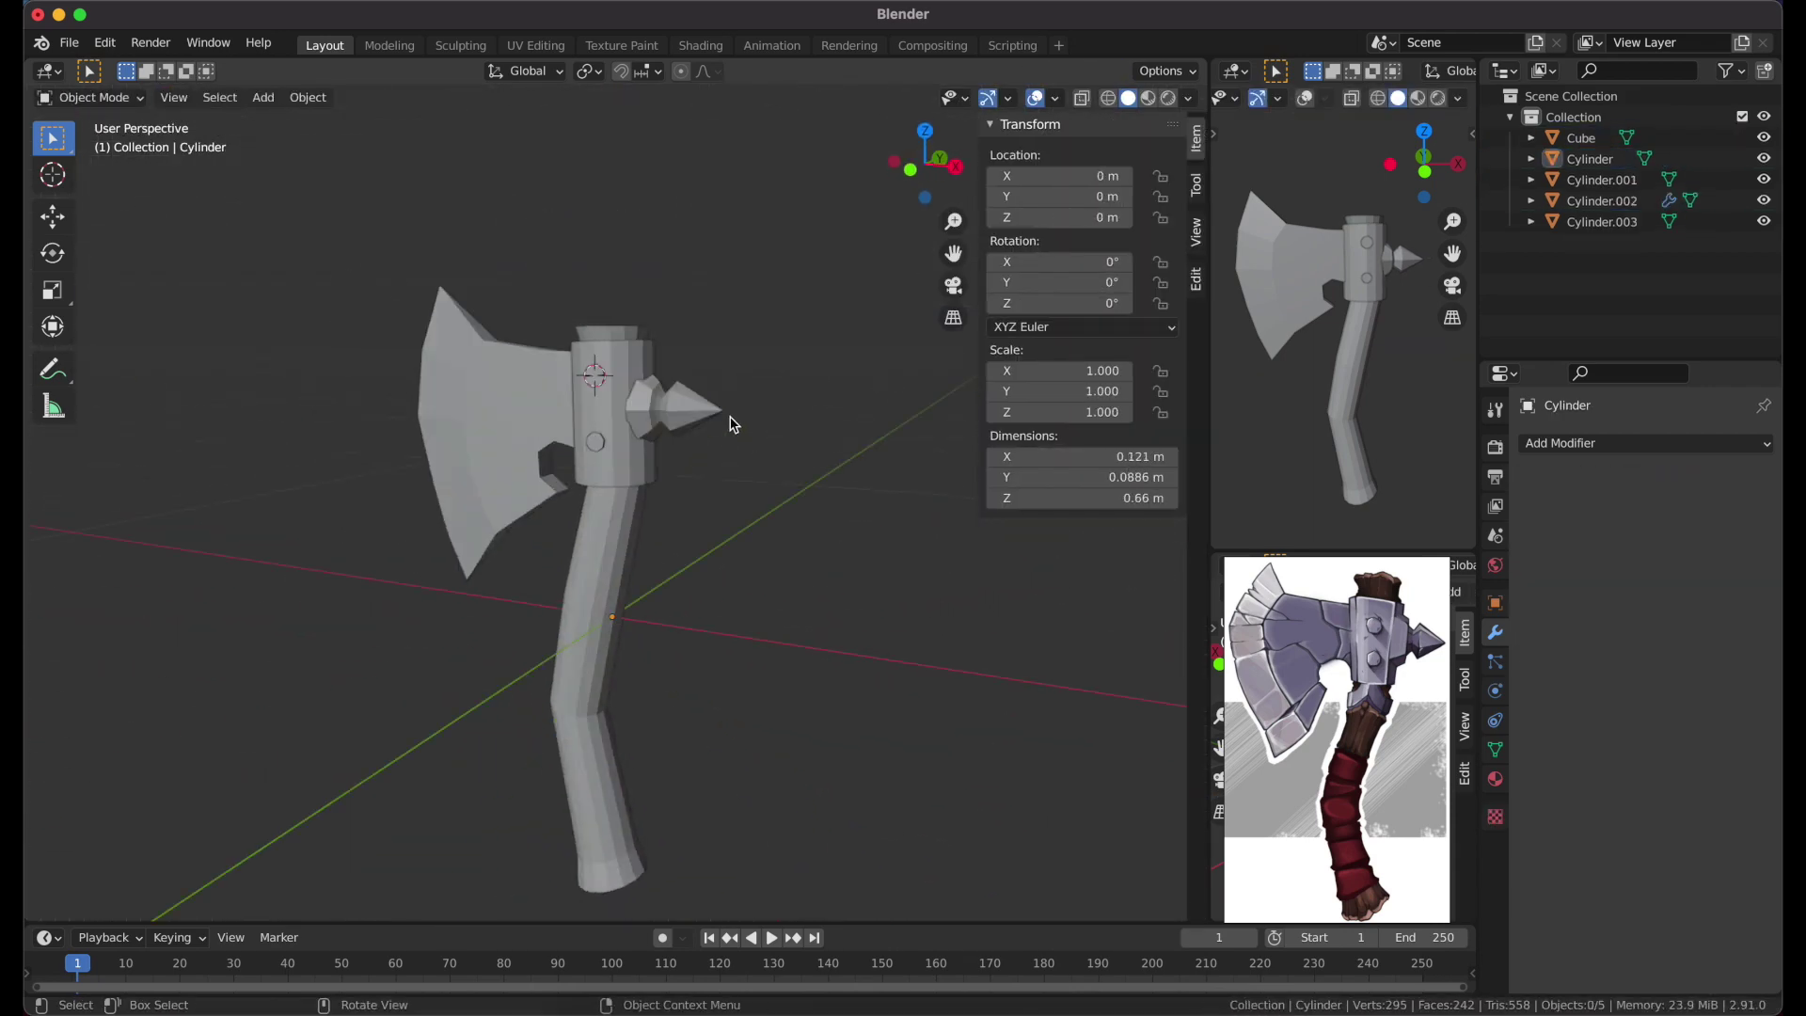
# Select the rivets, hide the sidebar, and orbit close to the axe head
pyautogui.click(595, 442)
pyautogui.scroll(3, 733, 425)
pyautogui.scroll(-2, 816, 344)
pyautogui.moveTo(816, 344); pyautogui.dragTo(847, 358, button='middle')
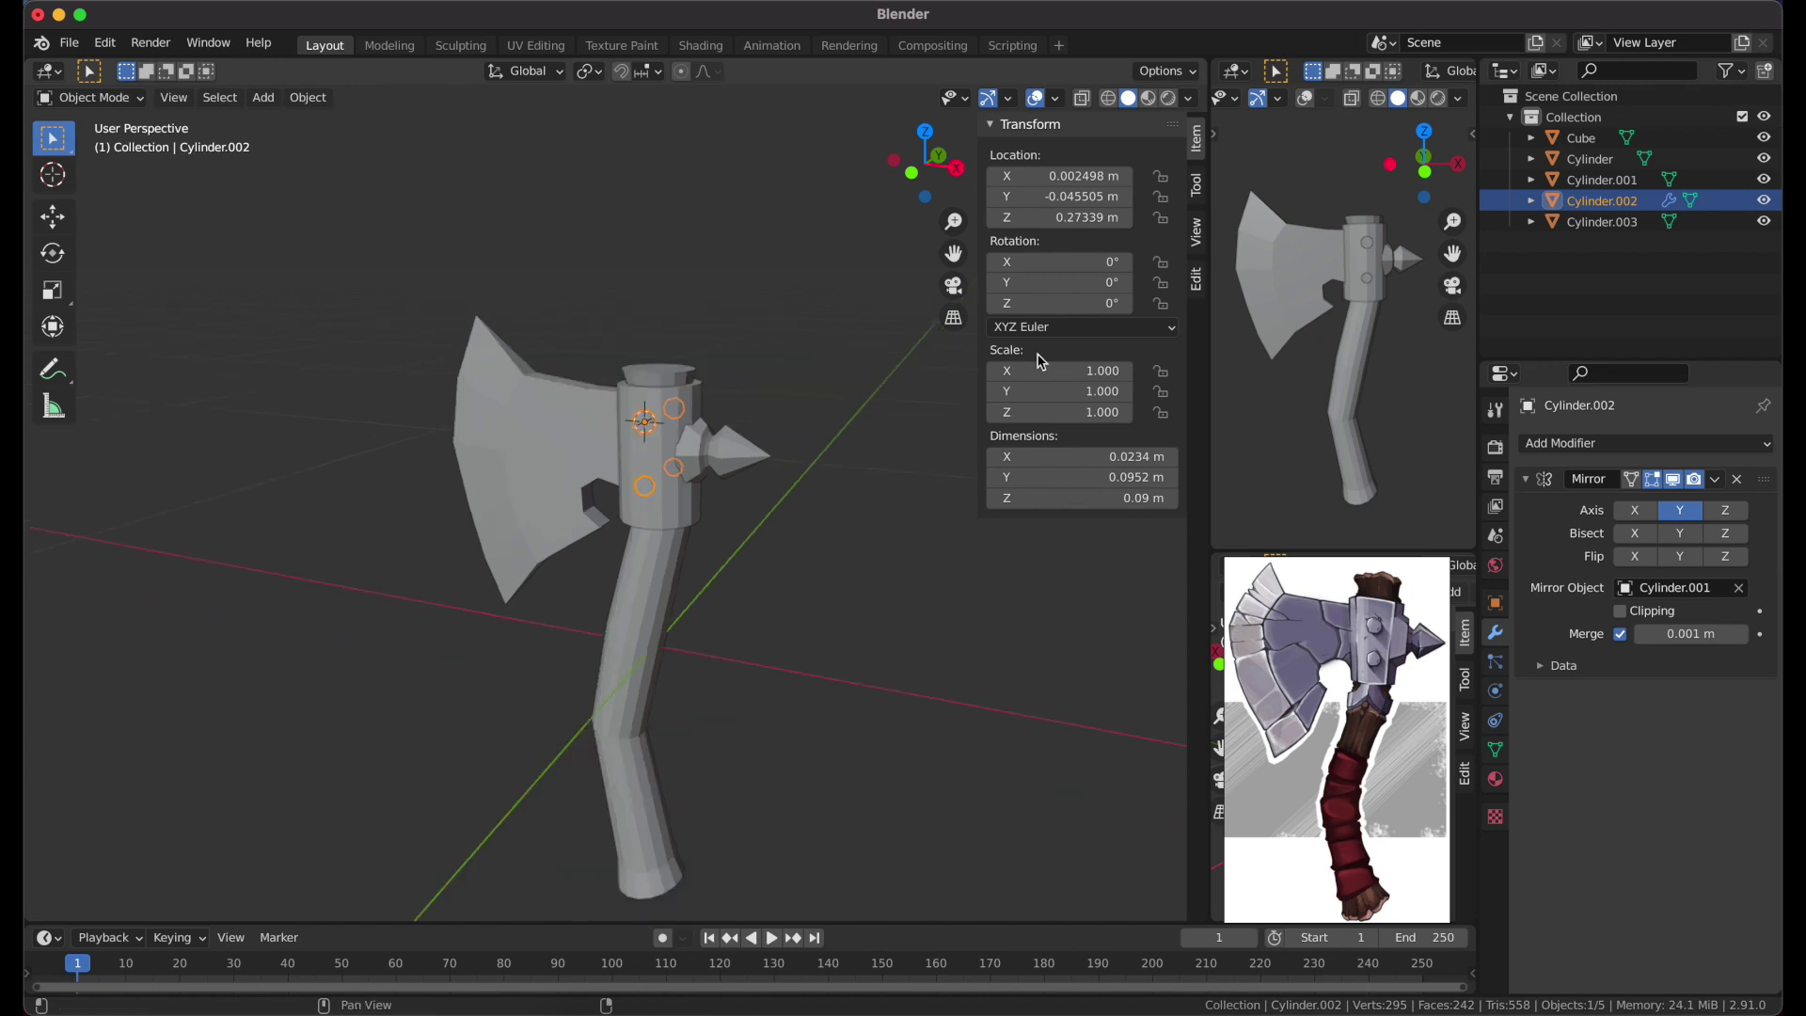
pyautogui.press('n')
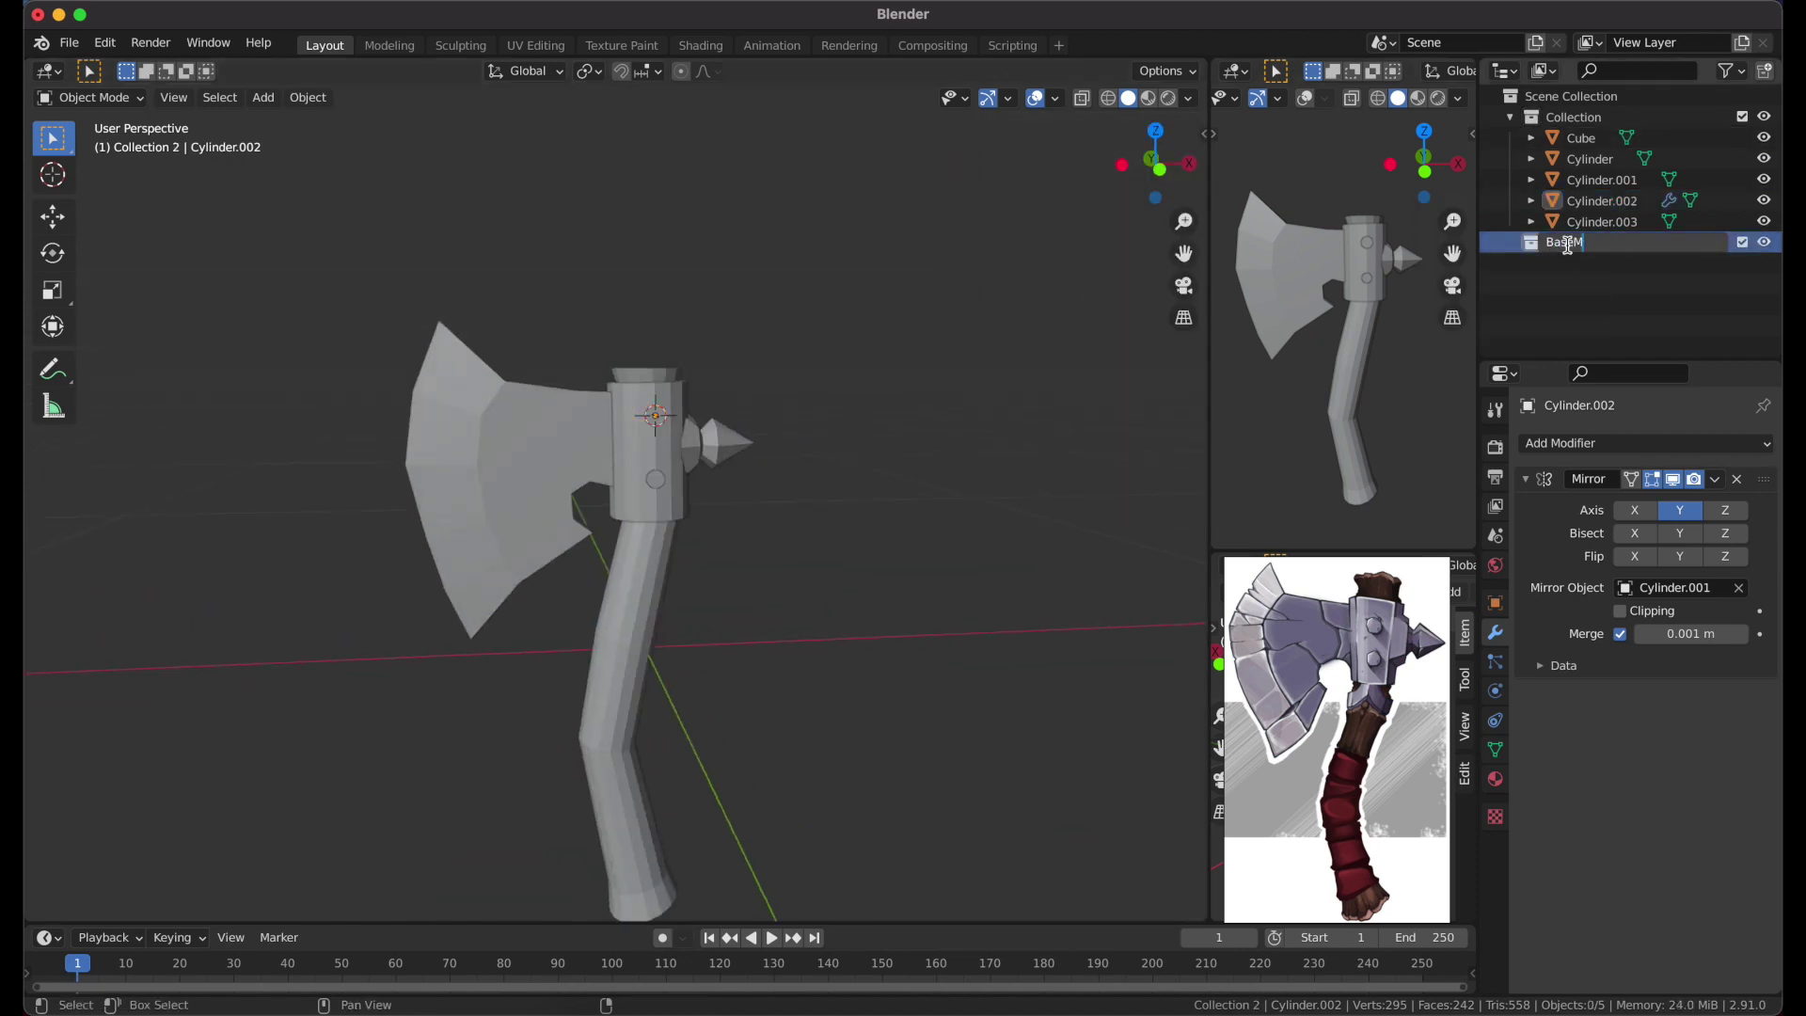
pyautogui.moveTo(978, 499)
pyautogui.mouseDown(button='middle')
pyautogui.moveTo(684, 457)
pyautogui.moveTo(602, 282)
pyautogui.mouseUp(button='middle')
# Move the rivets along the Normal orientation to adjust their depth on the collar
pyautogui.press('Tab')
pyautogui.scroll(3, 899, 491)
pyautogui.scroll(2, 684, 457)
pyautogui.press('g')
pyautogui.press('x')
pyautogui.press('x')
pyautogui.click(526, 71)
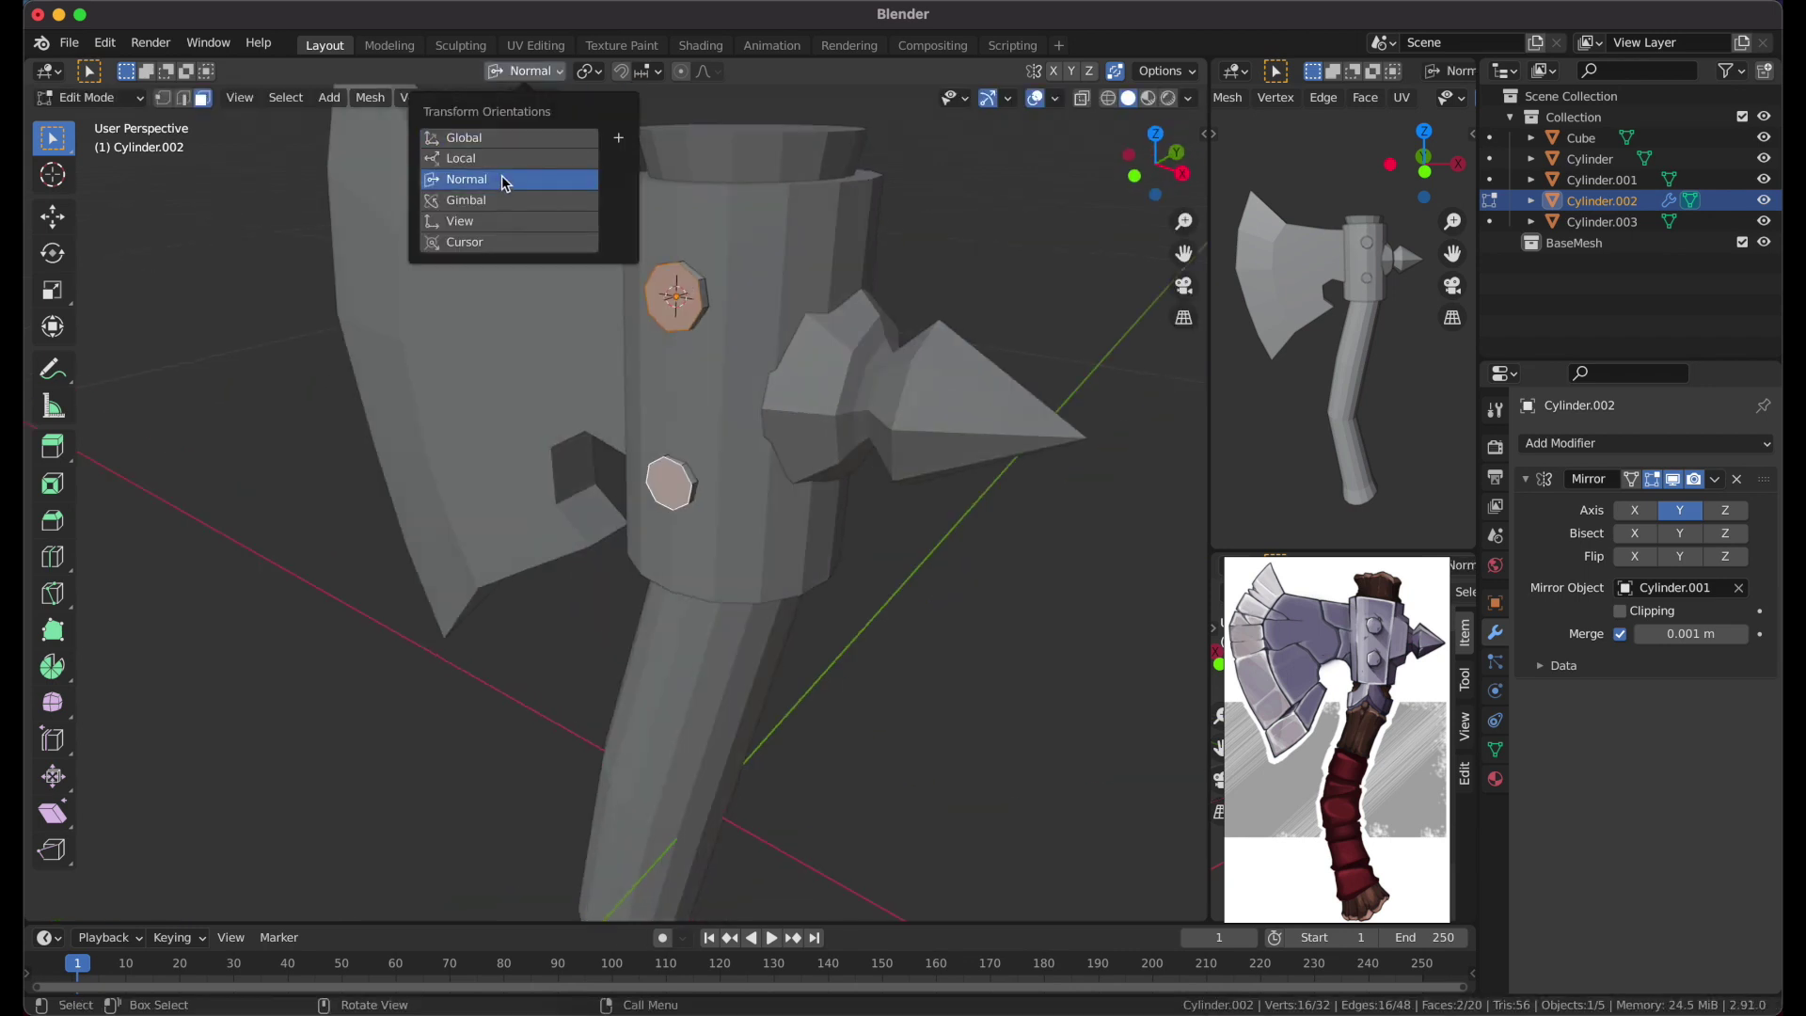
pyautogui.click(526, 178)
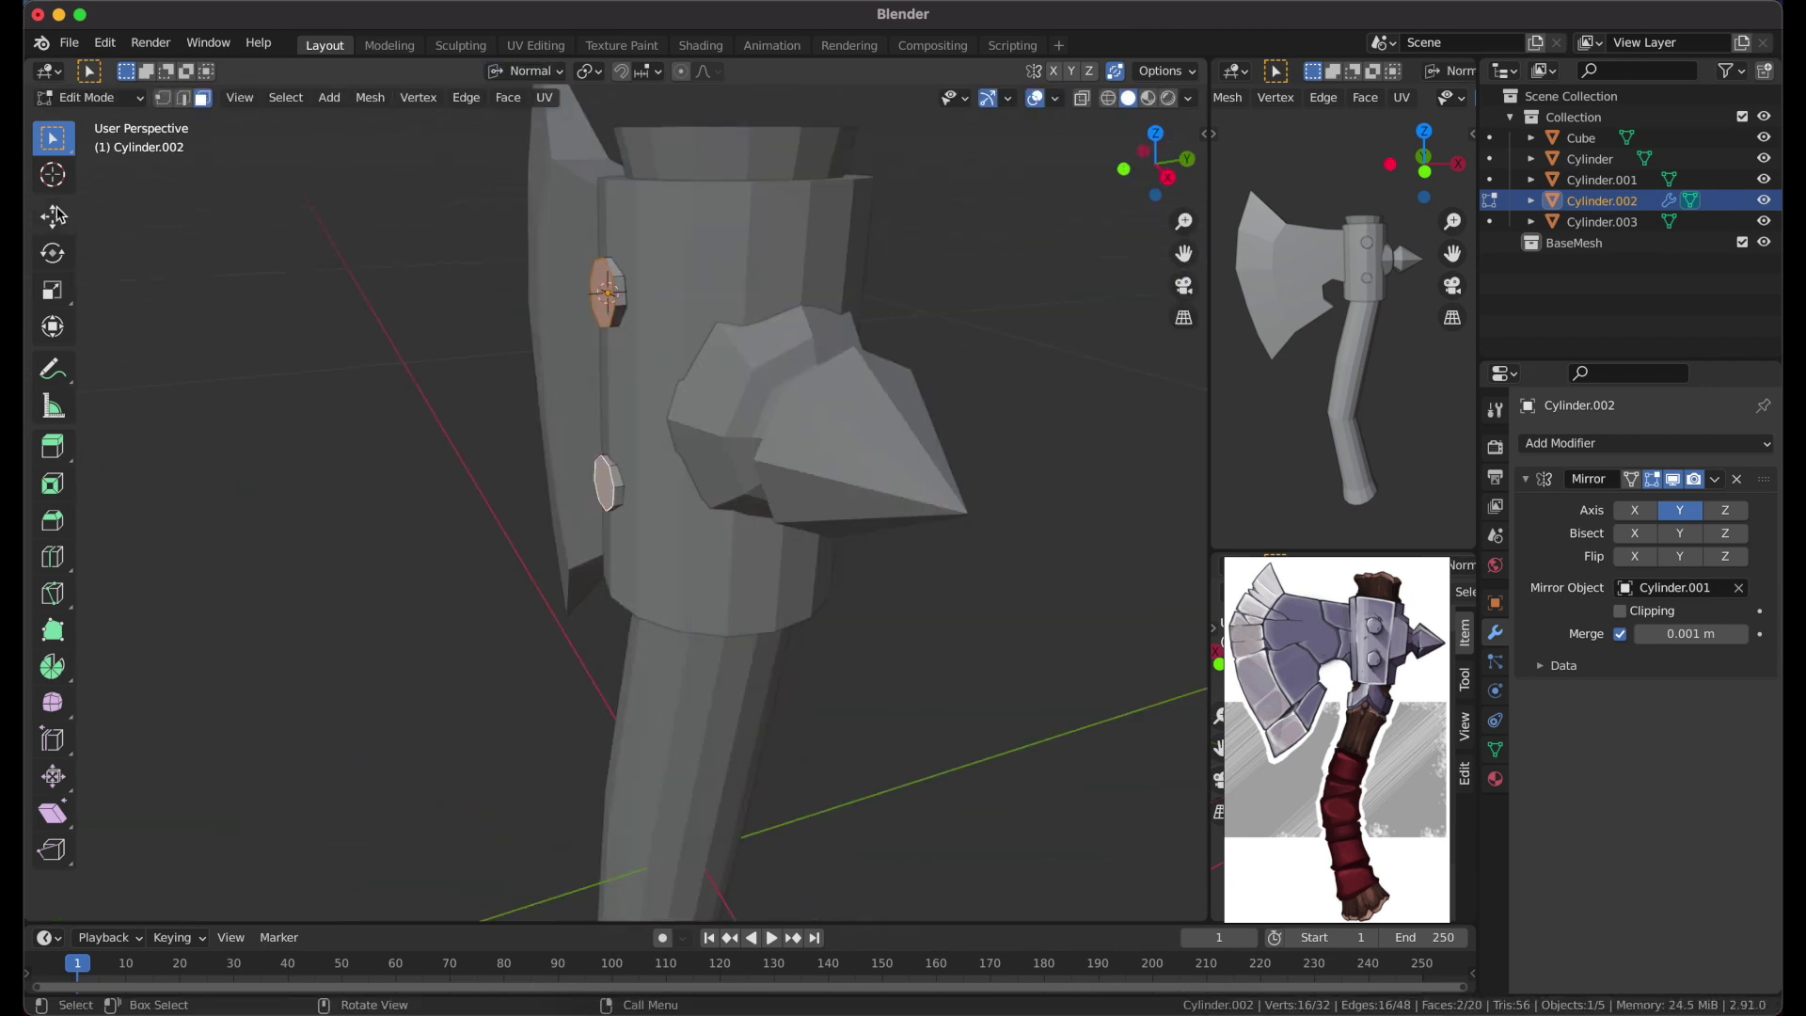
pyautogui.click(521, 407)
pyautogui.press('Tab')
# Apply the rivets' Mirror modifier so the mirrored copies become permanent
pyautogui.moveTo(371, 270)
pyautogui.mouseDown(button='middle')
pyautogui.moveTo(950, 515)
pyautogui.moveTo(1082, 451)
pyautogui.mouseUp(button='middle')
pyautogui.hotkey('ctrl', 'a')
pyautogui.click(1580, 138)
pyautogui.hotkey('alt', 'a')
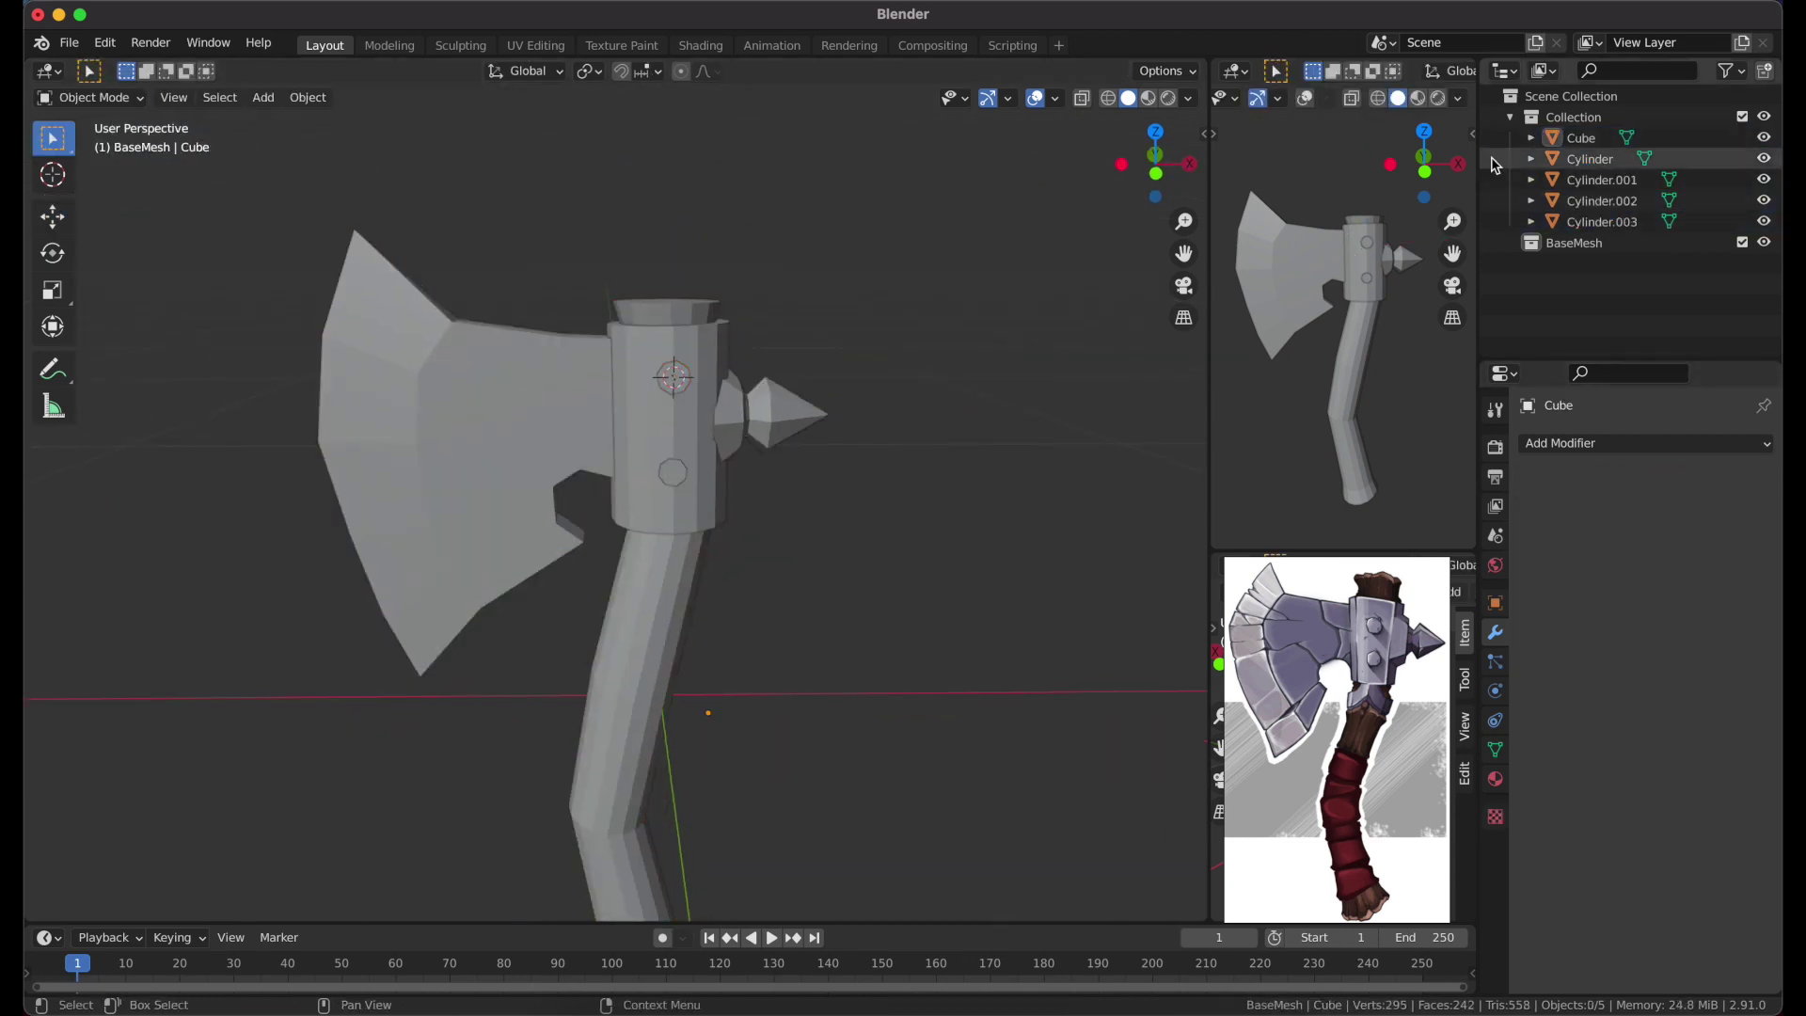
# Drag all axe parts into the new BaseMesh collection in the Outliner
pyautogui.moveTo(1583, 250); pyautogui.dragTo(1583, 243)
pyautogui.moveTo(1028, 423); pyautogui.dragTo(1081, 395, button='middle')
pyautogui.click(1587, 147)
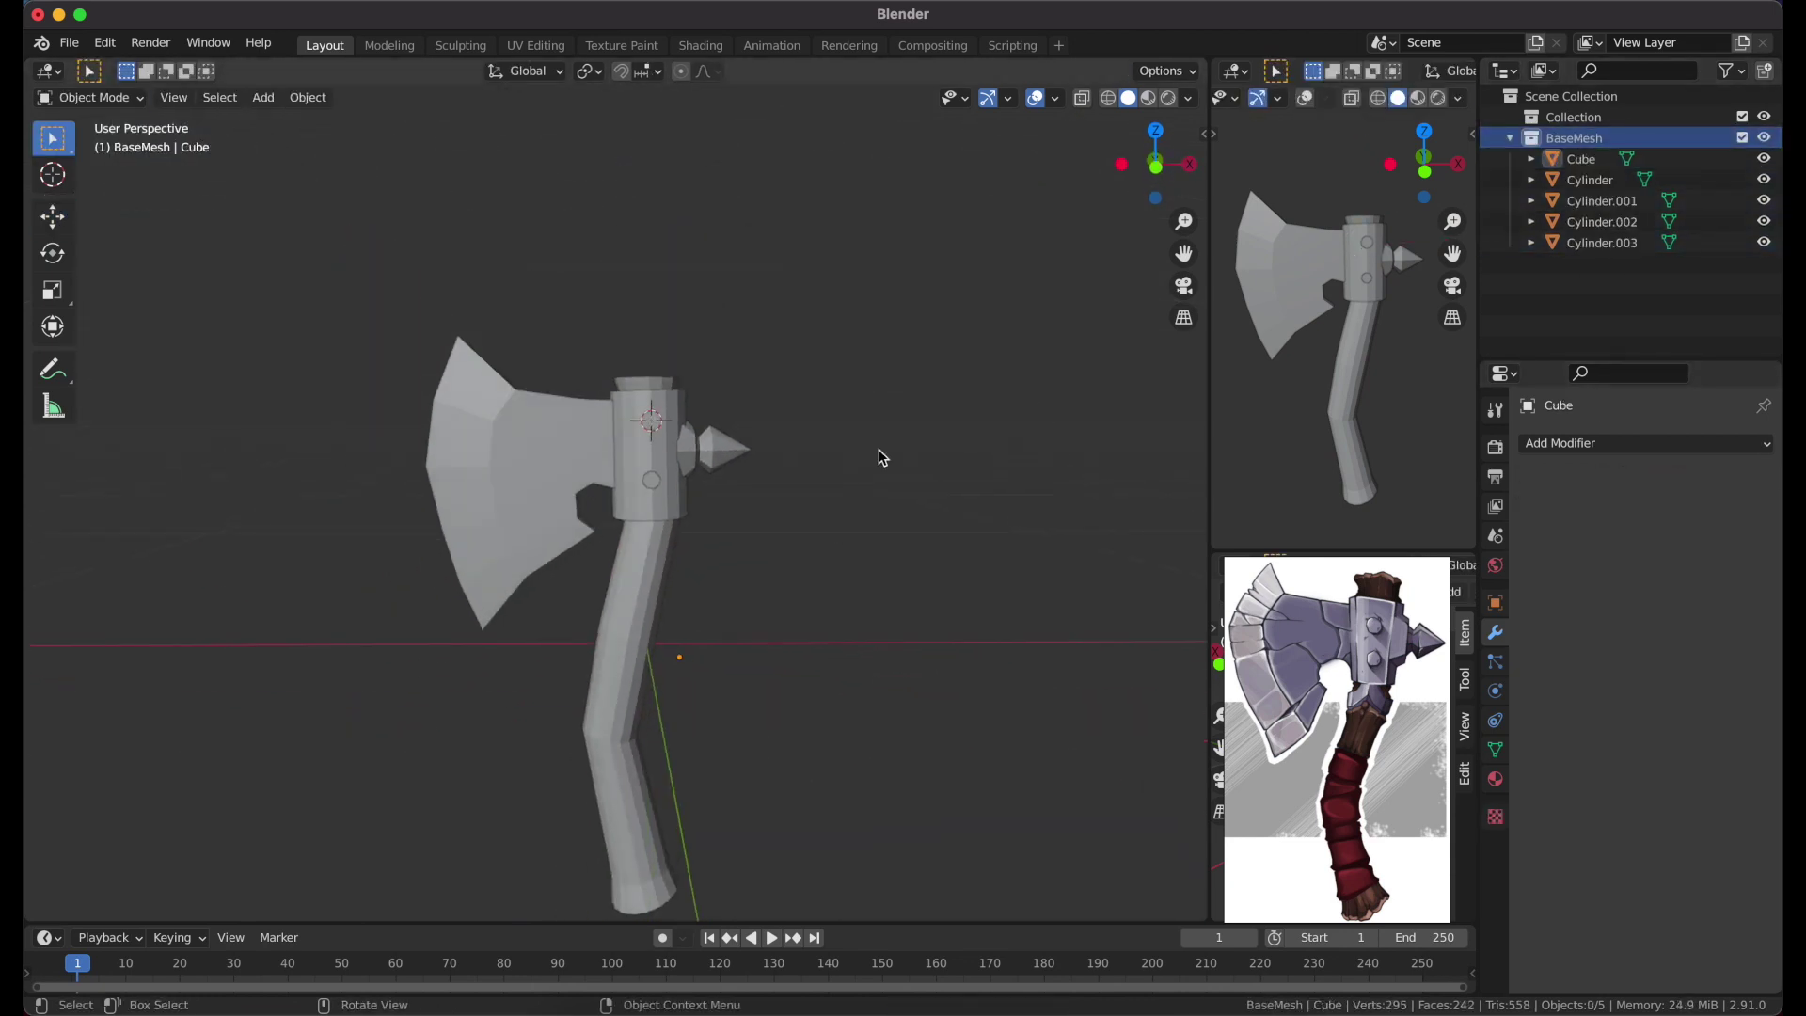
pyautogui.click(659, 470)
pyautogui.press('Tab')
# Scale the collar's bottom loop to 0.84 and slightly adjust its top loop in wireframe
pyautogui.keyDown('alt'); pyautogui.click(651, 517); pyautogui.keyUp('alt')
pyautogui.press('s')
pyautogui.click(802, 500)
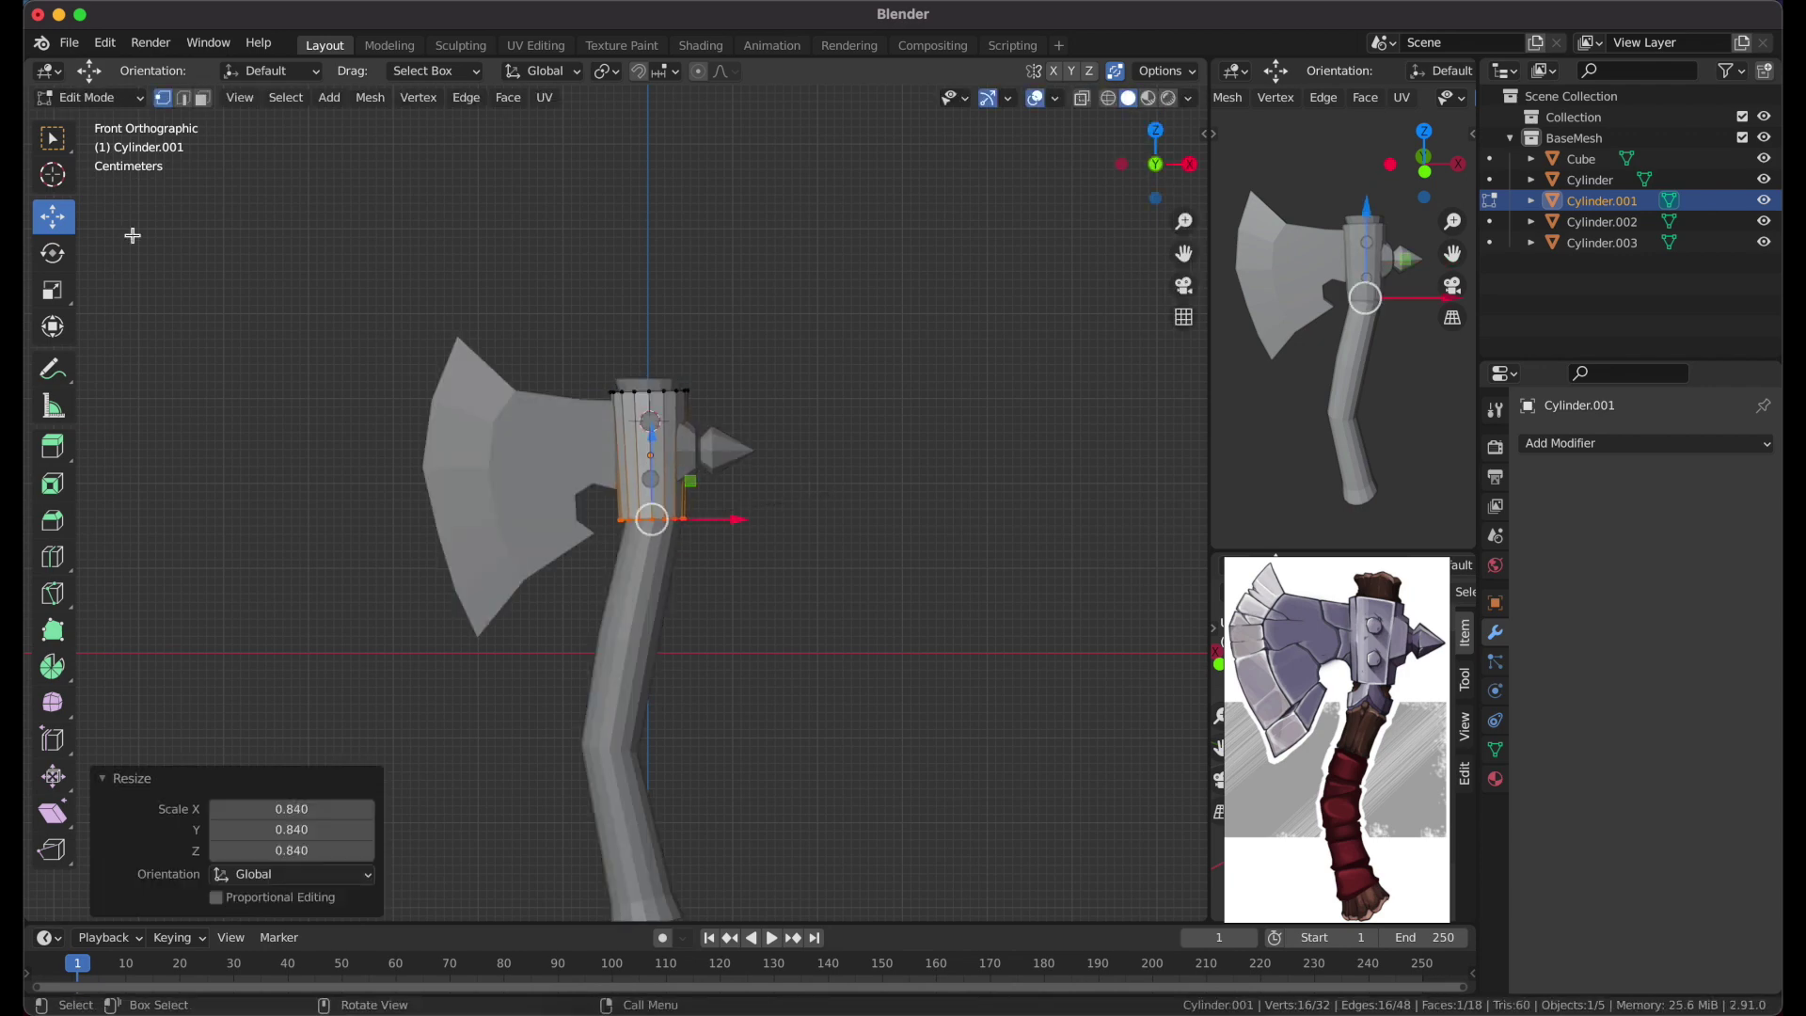
pyautogui.press('w')
pyautogui.scroll(5, 827, 470)
pyautogui.hotkey('shift', 'z')
pyautogui.click(880, 451)
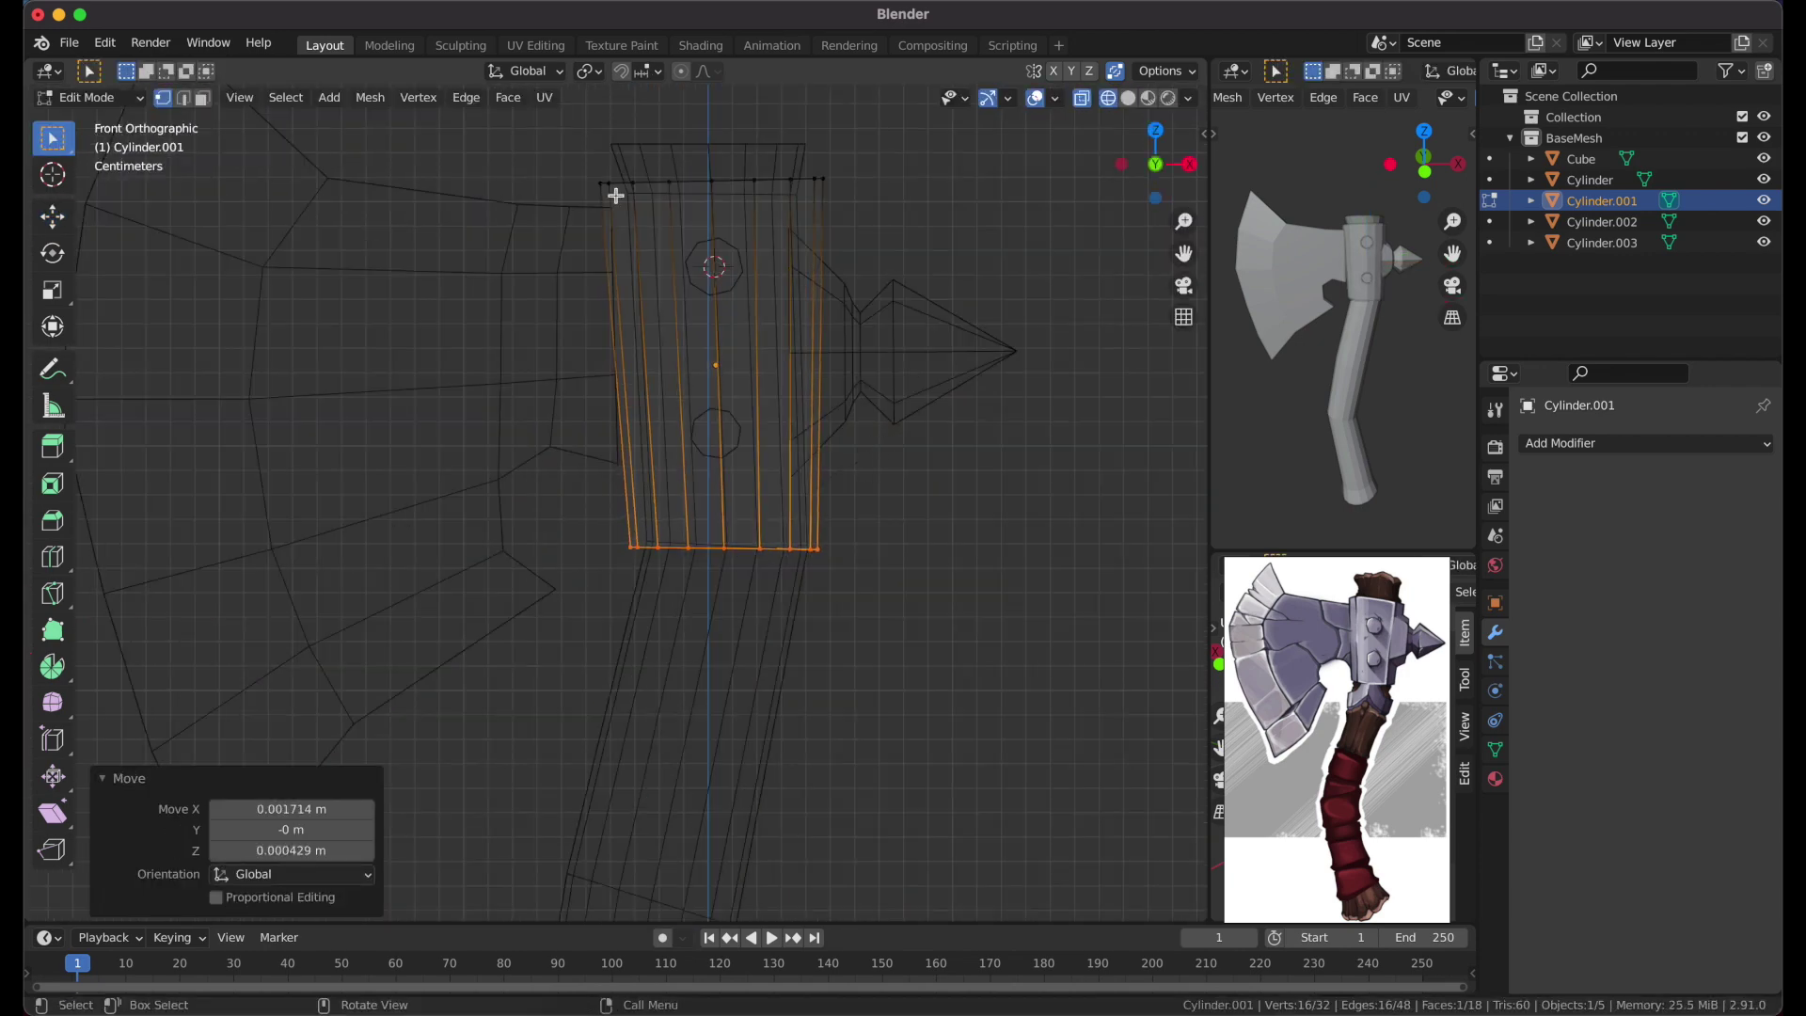
pyautogui.keyDown('alt'); pyautogui.click(819, 181); pyautogui.keyUp('alt')
pyautogui.press('r')
pyautogui.click(885, 127)
pyautogui.press('Escape')
# Back in Object Mode, tilt the blade slightly and nudge it along X against the collar
pyautogui.press('Tab')
pyautogui.hotkey('shift', 'z')
pyautogui.hotkey('alt', 'a')
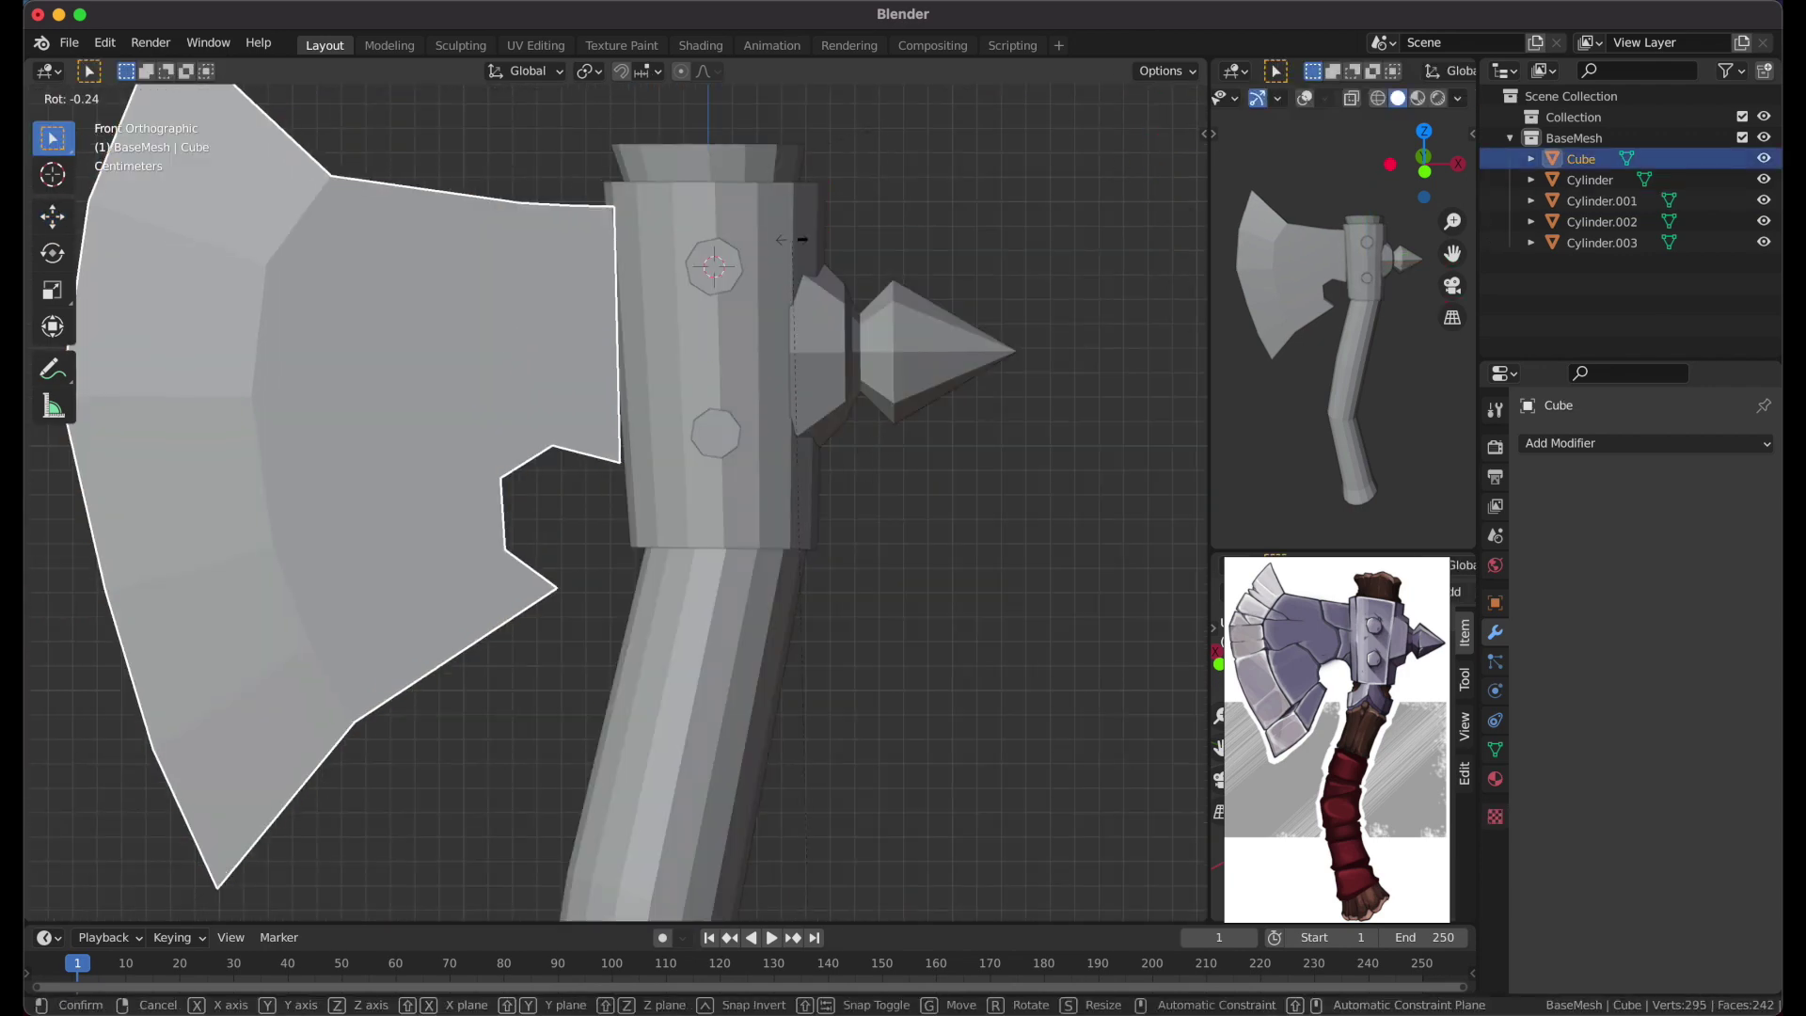
pyautogui.click(861, 182)
pyautogui.press('g')
pyautogui.press('x')
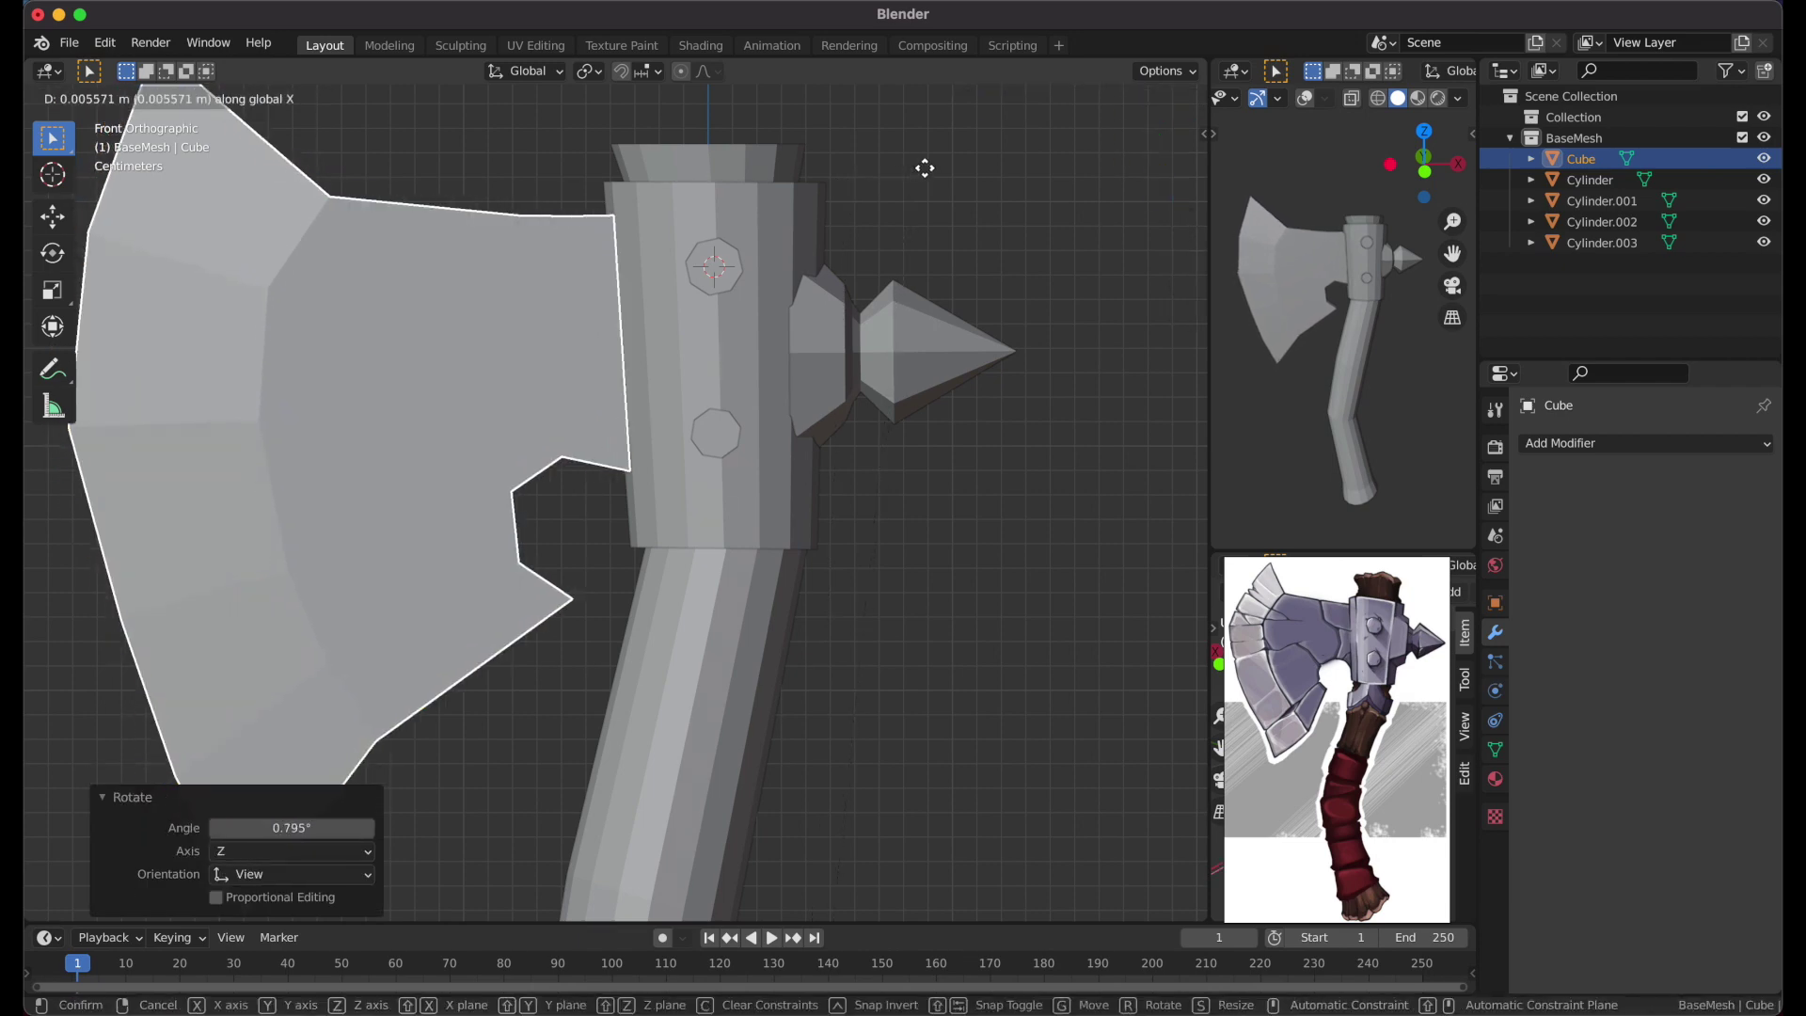
pyautogui.click(925, 167)
# Orbit to check the blade, then return to front view and select the handle
pyautogui.scroll(-5, 926, 168)
pyautogui.moveTo(906, 177)
pyautogui.mouseDown(button='middle')
pyautogui.moveTo(764, 375)
pyautogui.moveTo(709, 496)
pyautogui.mouseUp(button='middle')
pyautogui.scroll(-3, 711, 498)
pyautogui.press('1')
pyautogui.click(653, 628)
pyautogui.scroll(2, 653, 628)
pyautogui.hotkey('shift', 'a')
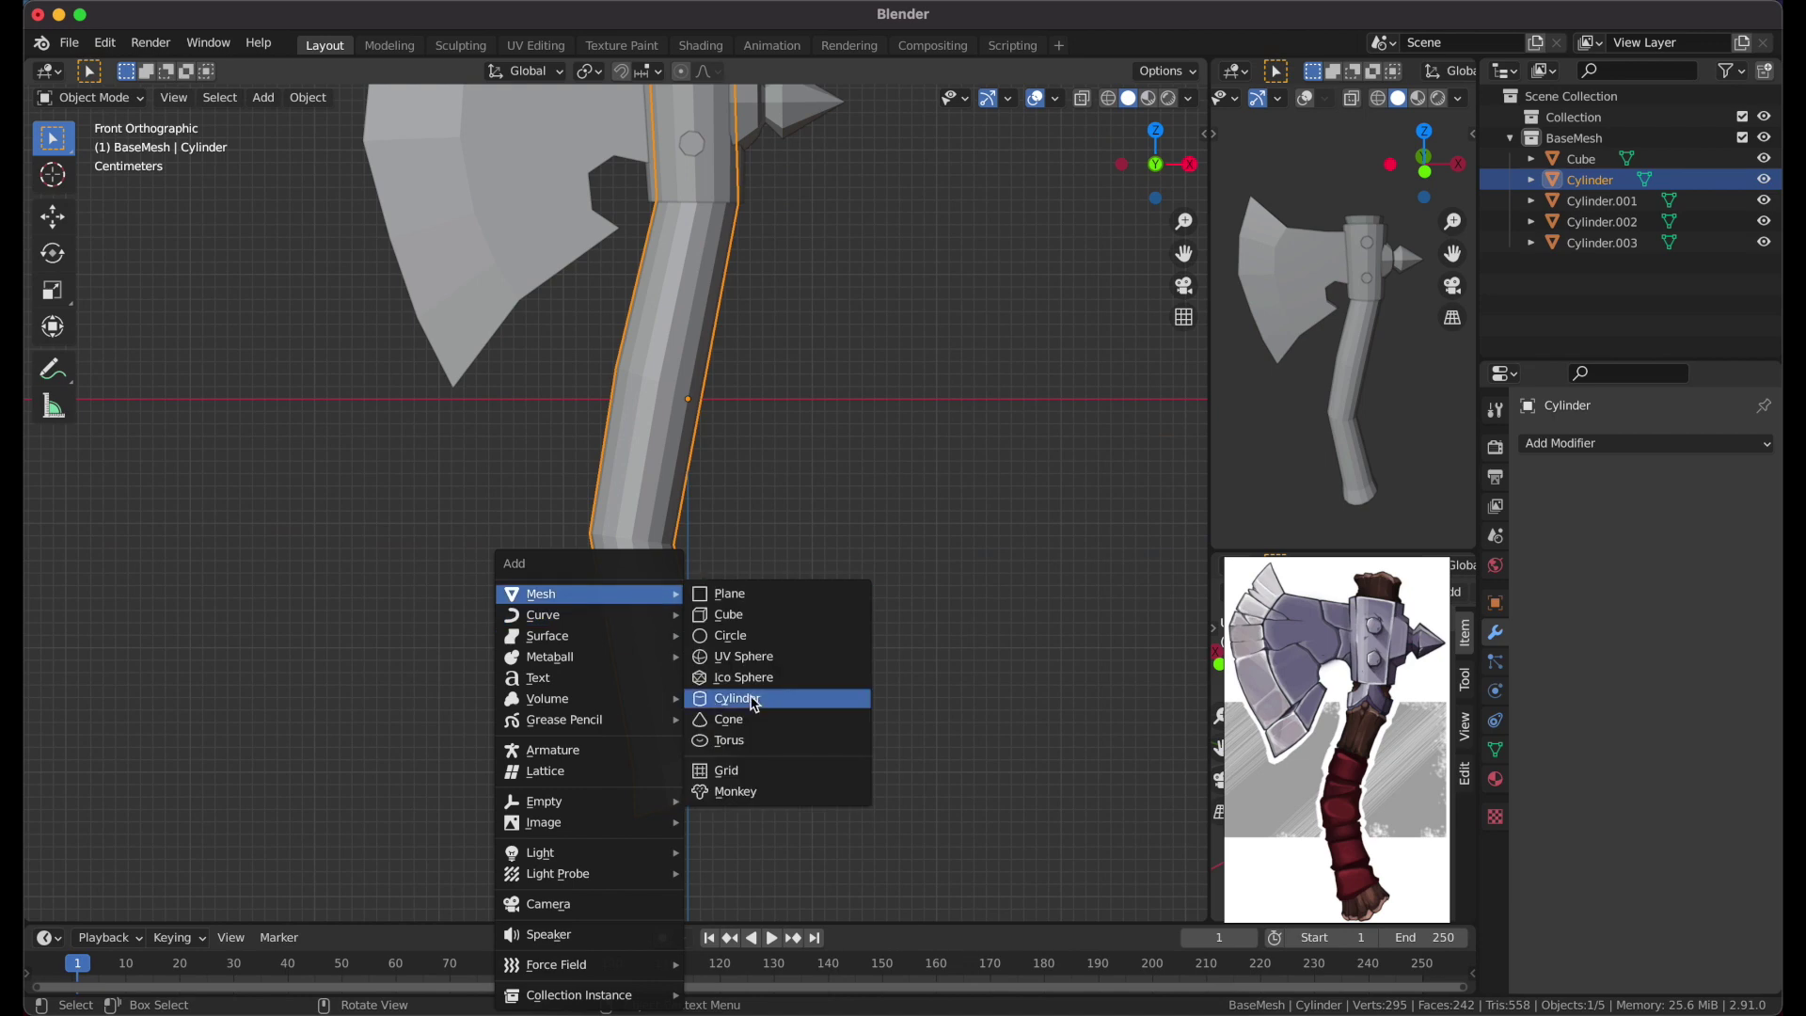
# Add a cylinder with 16 vertices
pyautogui.click(756, 698)
pyautogui.doubleClick(291, 652)
pyautogui.write('16')
pyautogui.press('Return')
pyautogui.press('s')
# Flatten the cylinder along Z into a thin band sized to wrap the handle
pyautogui.press('Tab')
pyautogui.press('s')
pyautogui.press('z')
pyautogui.click(633, 523)
pyautogui.press('Tab')
pyautogui.press('n')
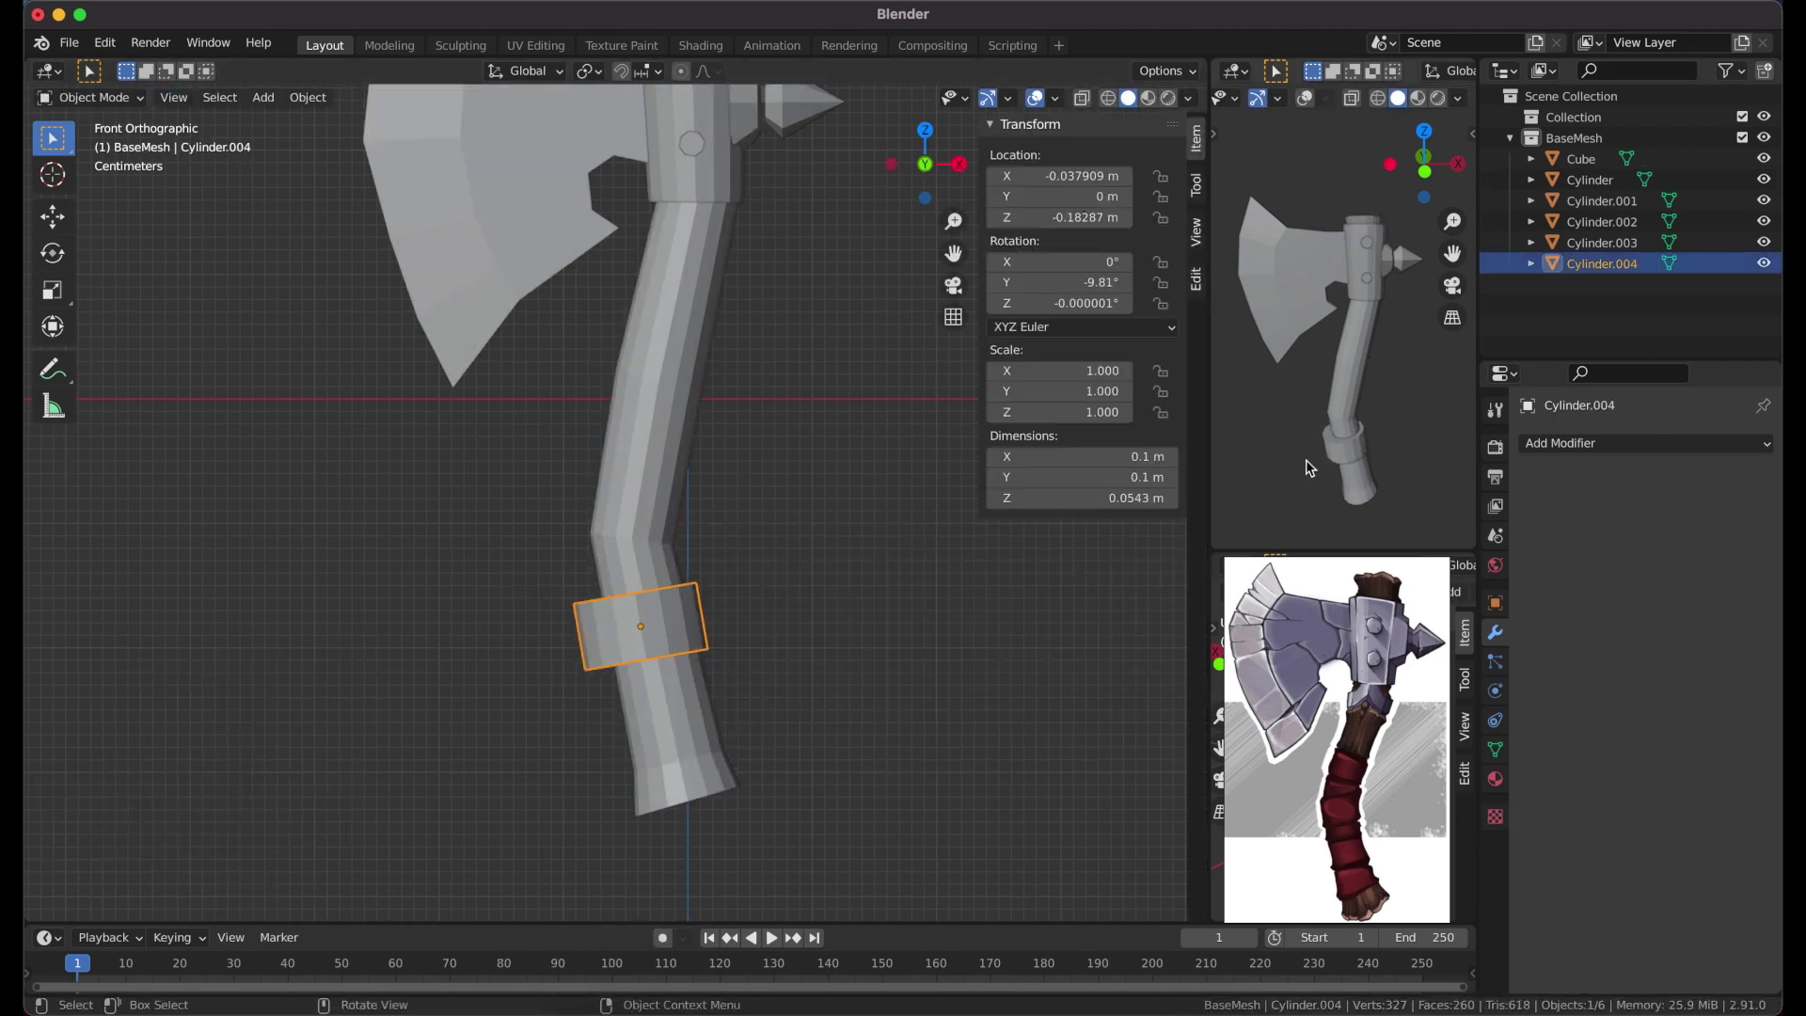
pyautogui.press('Tab')
pyautogui.press('s')
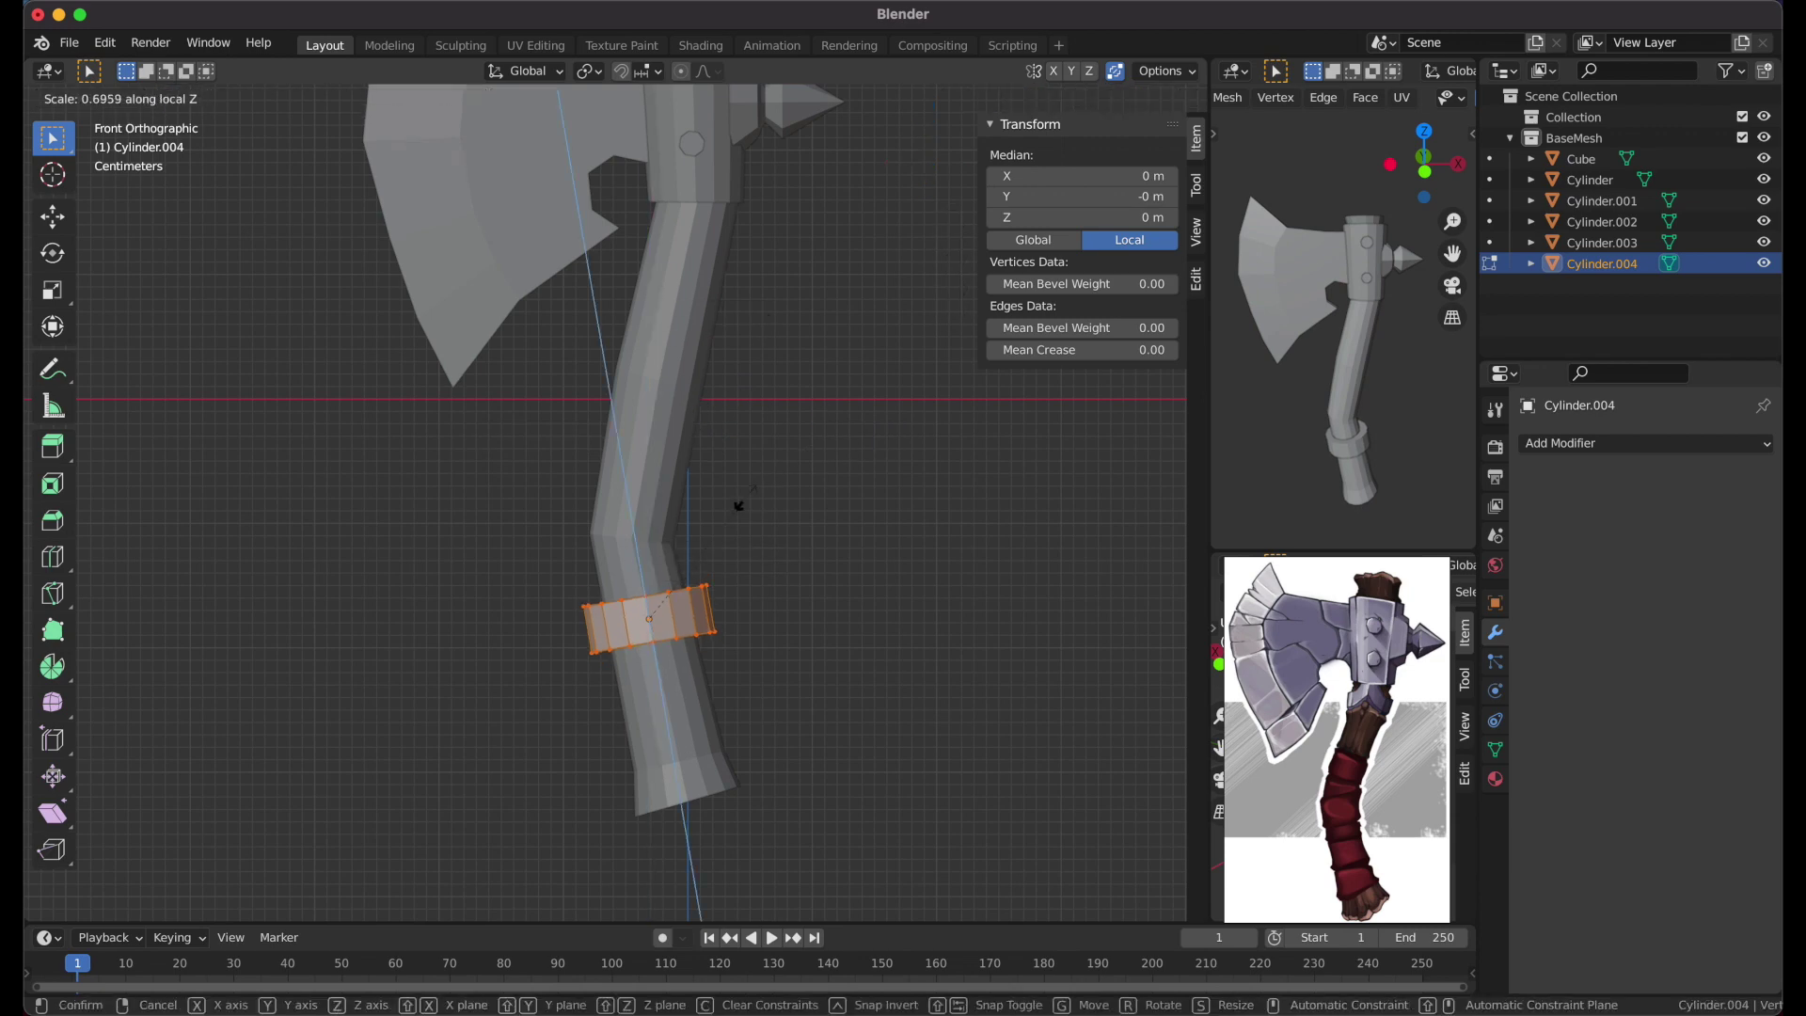
pyautogui.click(738, 503)
pyautogui.press('s')
pyautogui.hotkey('shift', 'z')
pyautogui.hotkey('shift', 'z')
# Inset the band's top, delete the inner faces and bridge the edge loops into a hollow ring
pyautogui.moveTo(788, 551); pyautogui.dragTo(743, 500, button='middle')
pyautogui.keyDown('alt'); pyautogui.click(750, 500); pyautogui.keyUp('alt')
pyautogui.press('i')
pyautogui.click(753, 513)
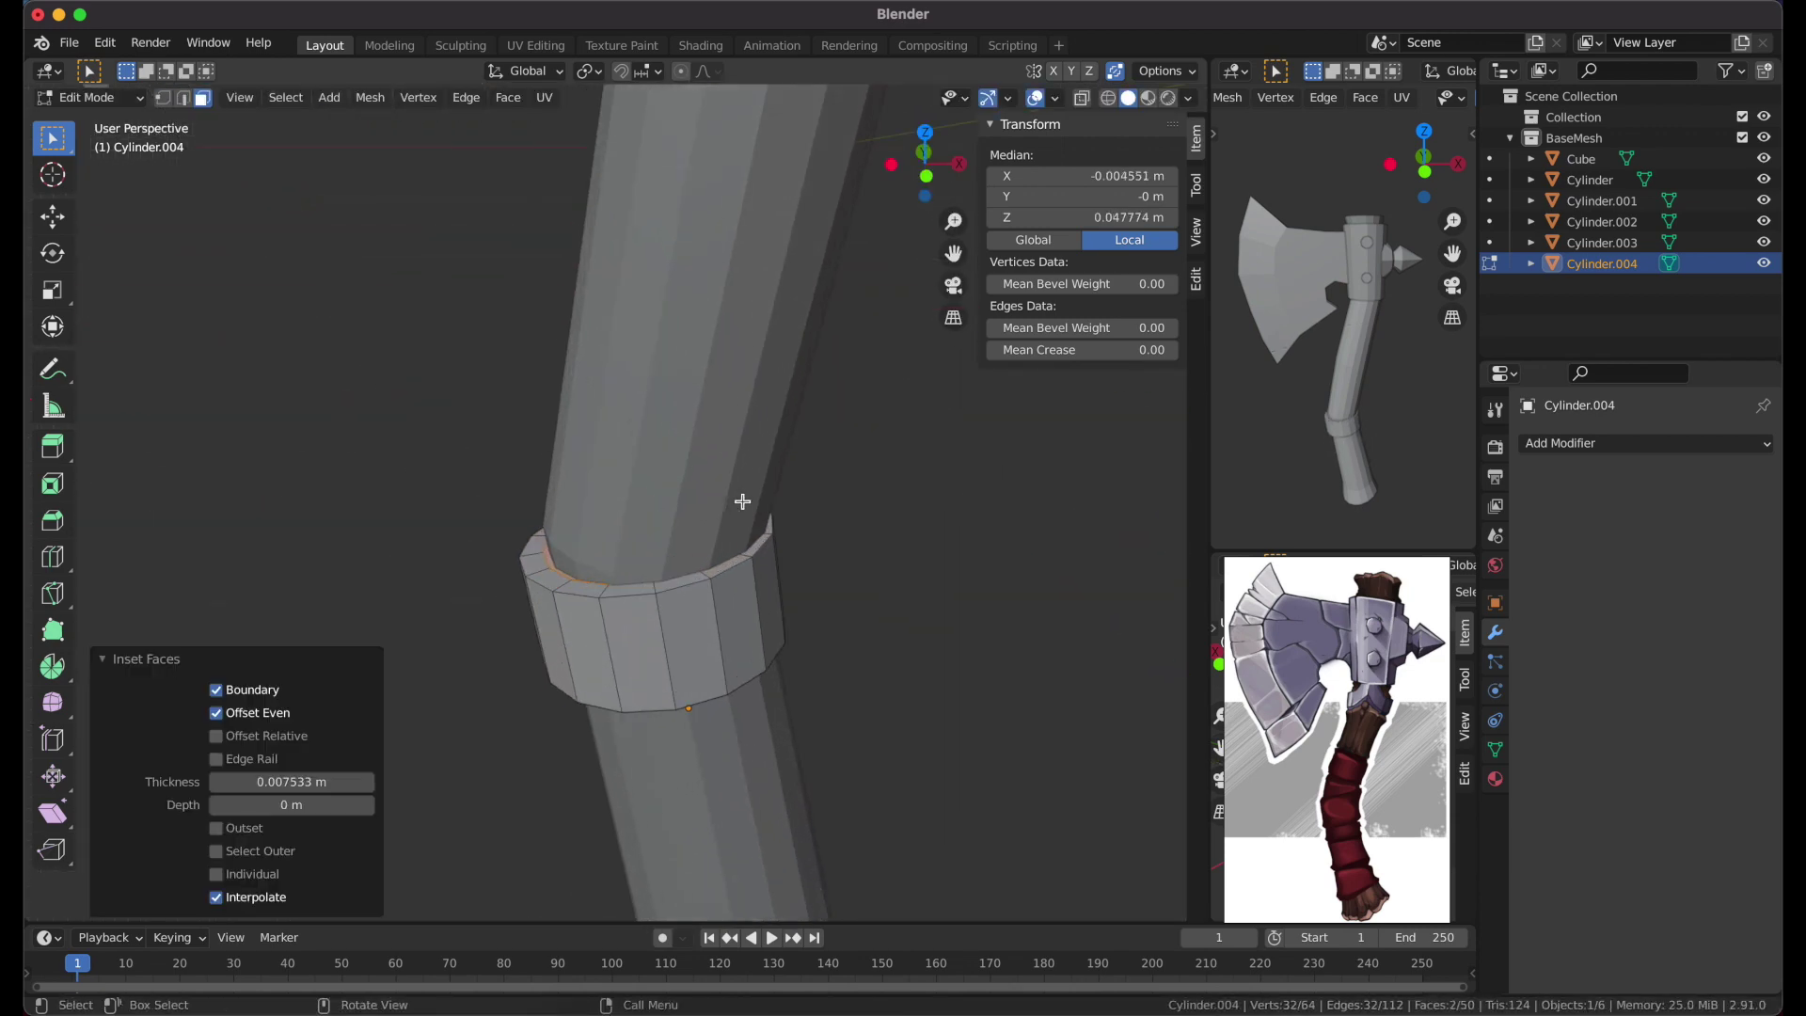
pyautogui.press('x')
pyautogui.click(710, 576)
pyautogui.hotkey('shift', 'z')
pyautogui.hotkey('ctrl', 'e')
pyautogui.click(611, 675)
pyautogui.press('Tab')
pyautogui.hotkey('shift', 'z')
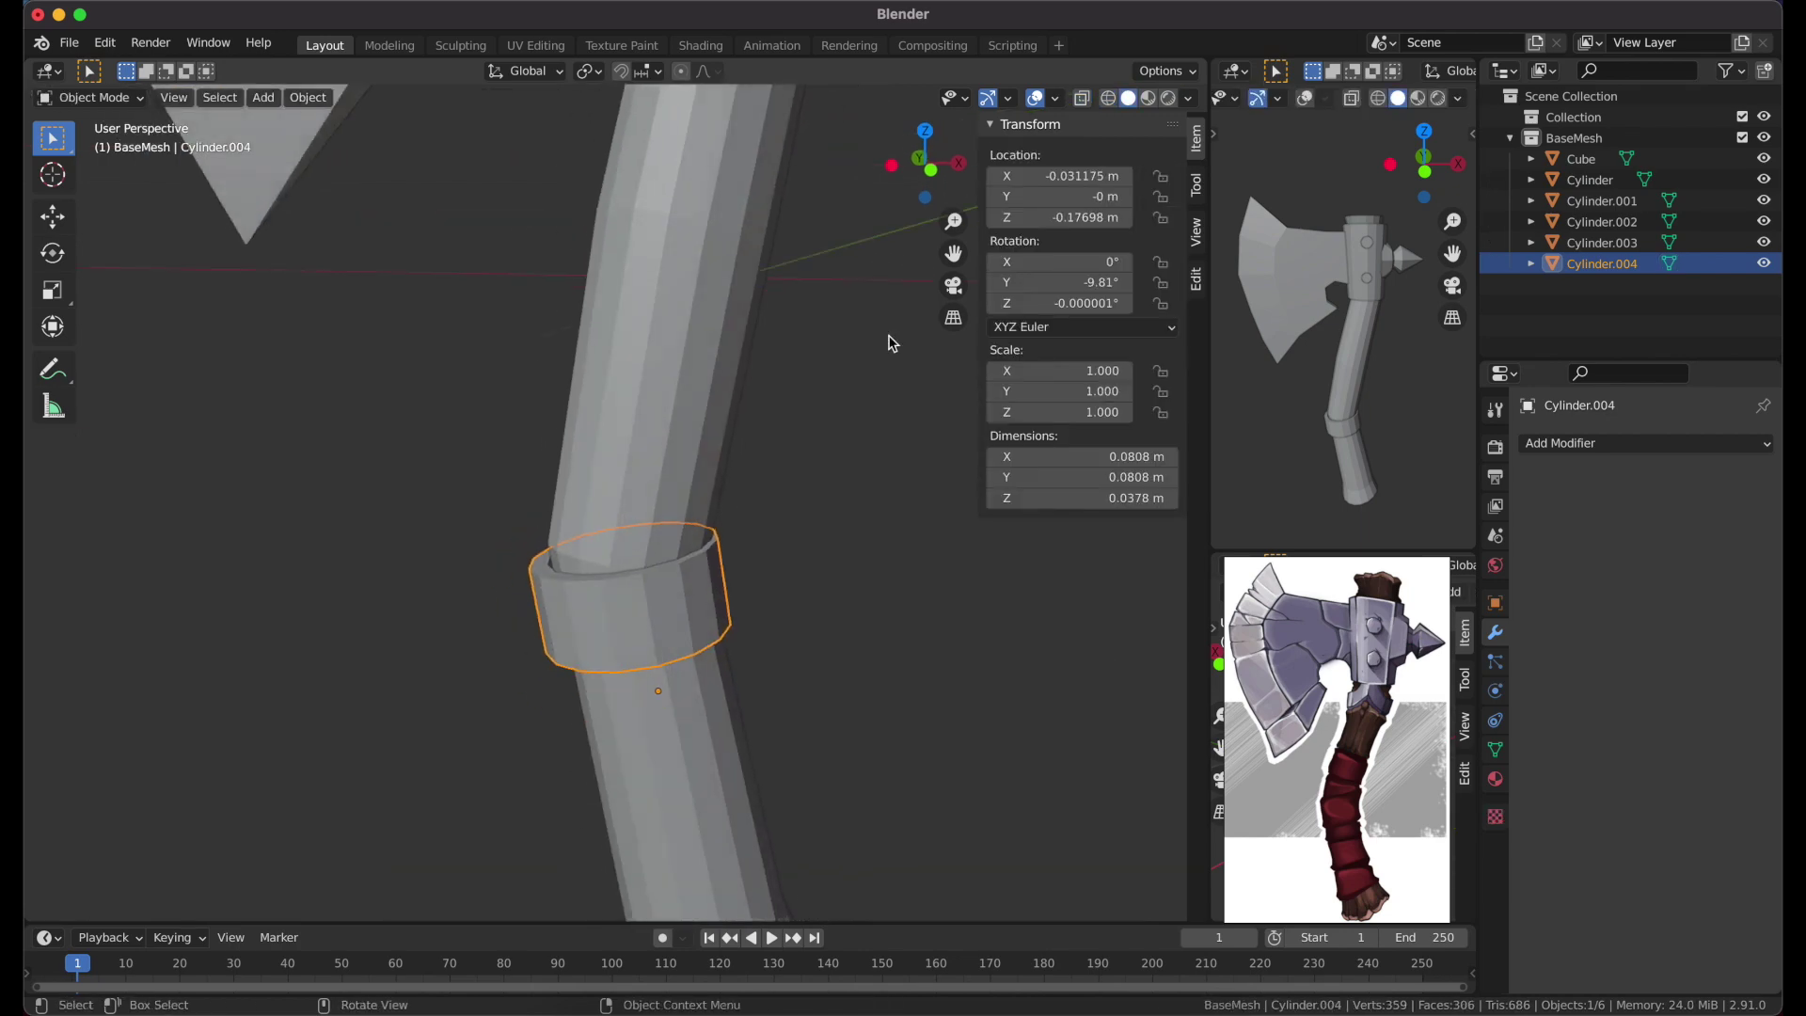
# Position the ring on the handle in front view and reset its origin
pyautogui.press('KP_1')
pyautogui.click(759, 573)
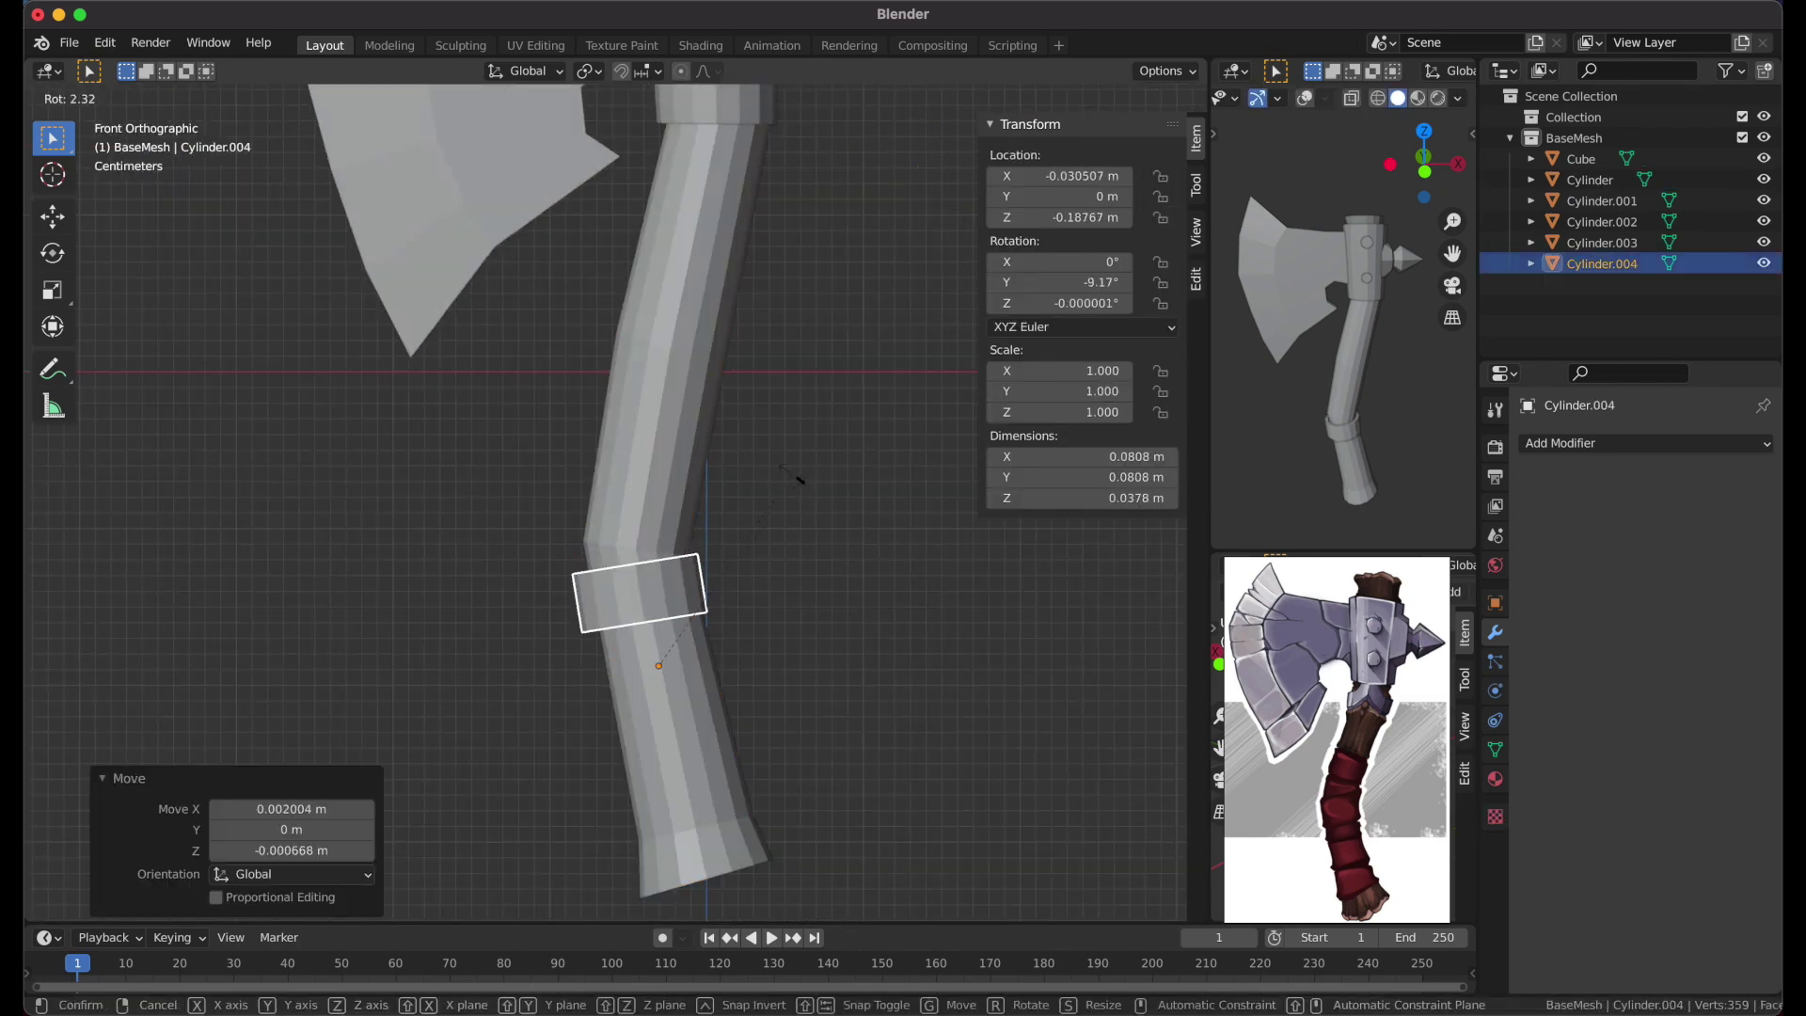
pyautogui.hotkey('ctrl', 'alt', 'shift', 'c')
pyautogui.click(828, 580)
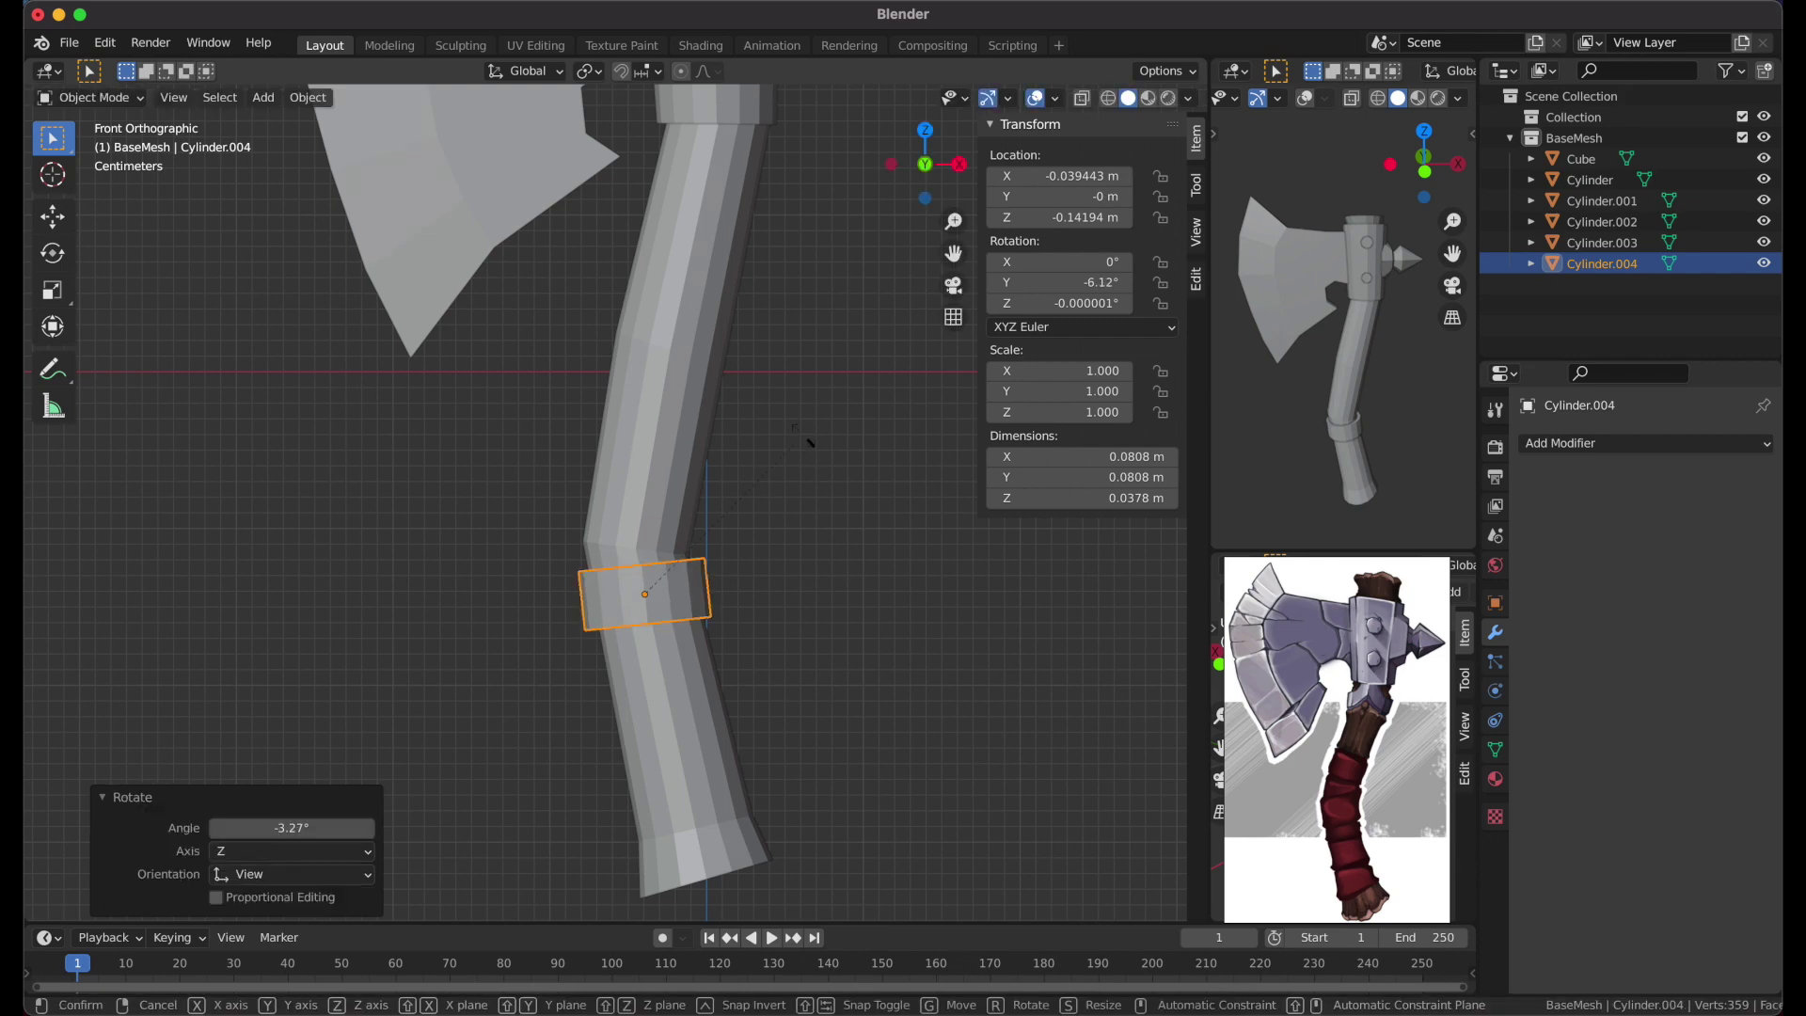
# Duplicate the ring further down the grip, making the copy taller and tilted along the handle
pyautogui.hotkey('shift', 'd')
pyautogui.click(821, 512)
pyautogui.press('Tab')
pyautogui.press('s')
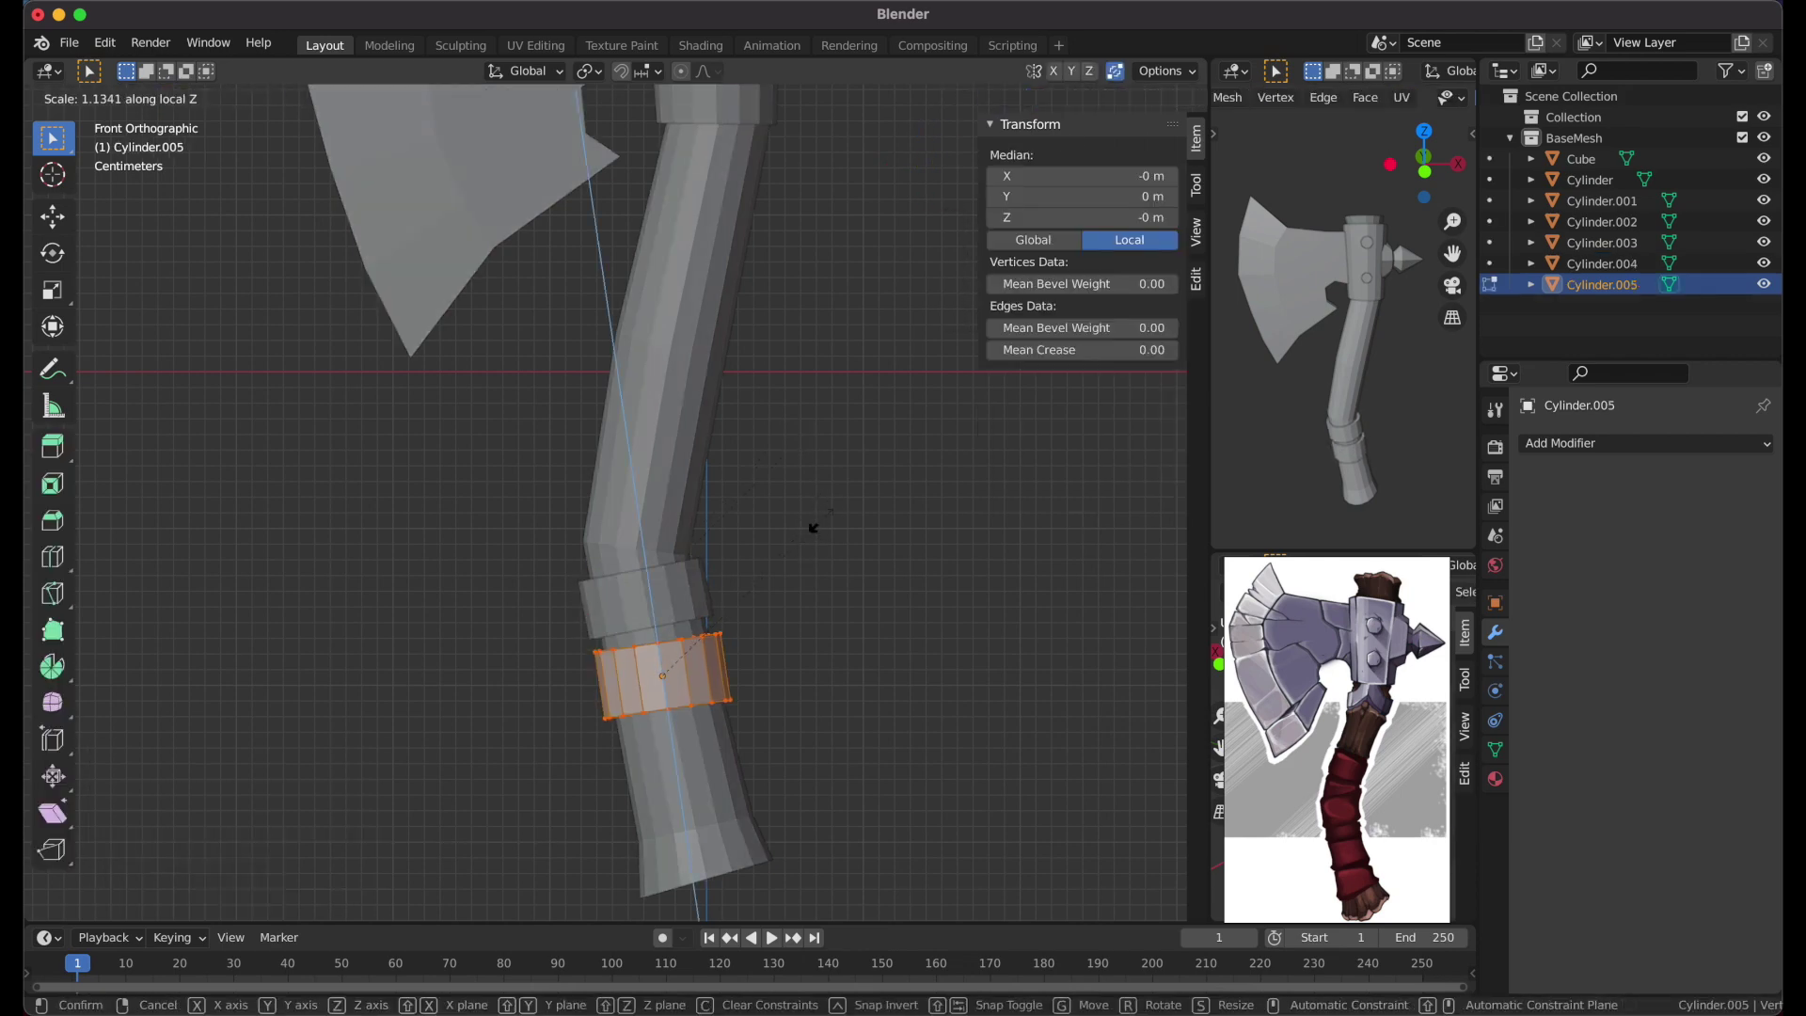
pyautogui.click(773, 567)
pyautogui.press('Tab')
pyautogui.click(828, 549)
pyautogui.press('Tab')
pyautogui.press('s')
pyautogui.press('Tab')
pyautogui.press('g')
pyautogui.click(840, 646)
# Adjust the lower band's position, size and tilt so the bands follow the handle's bend
pyautogui.scroll(1, 602, 752)
pyautogui.click(670, 631)
pyautogui.press('g')
pyautogui.click(671, 587)
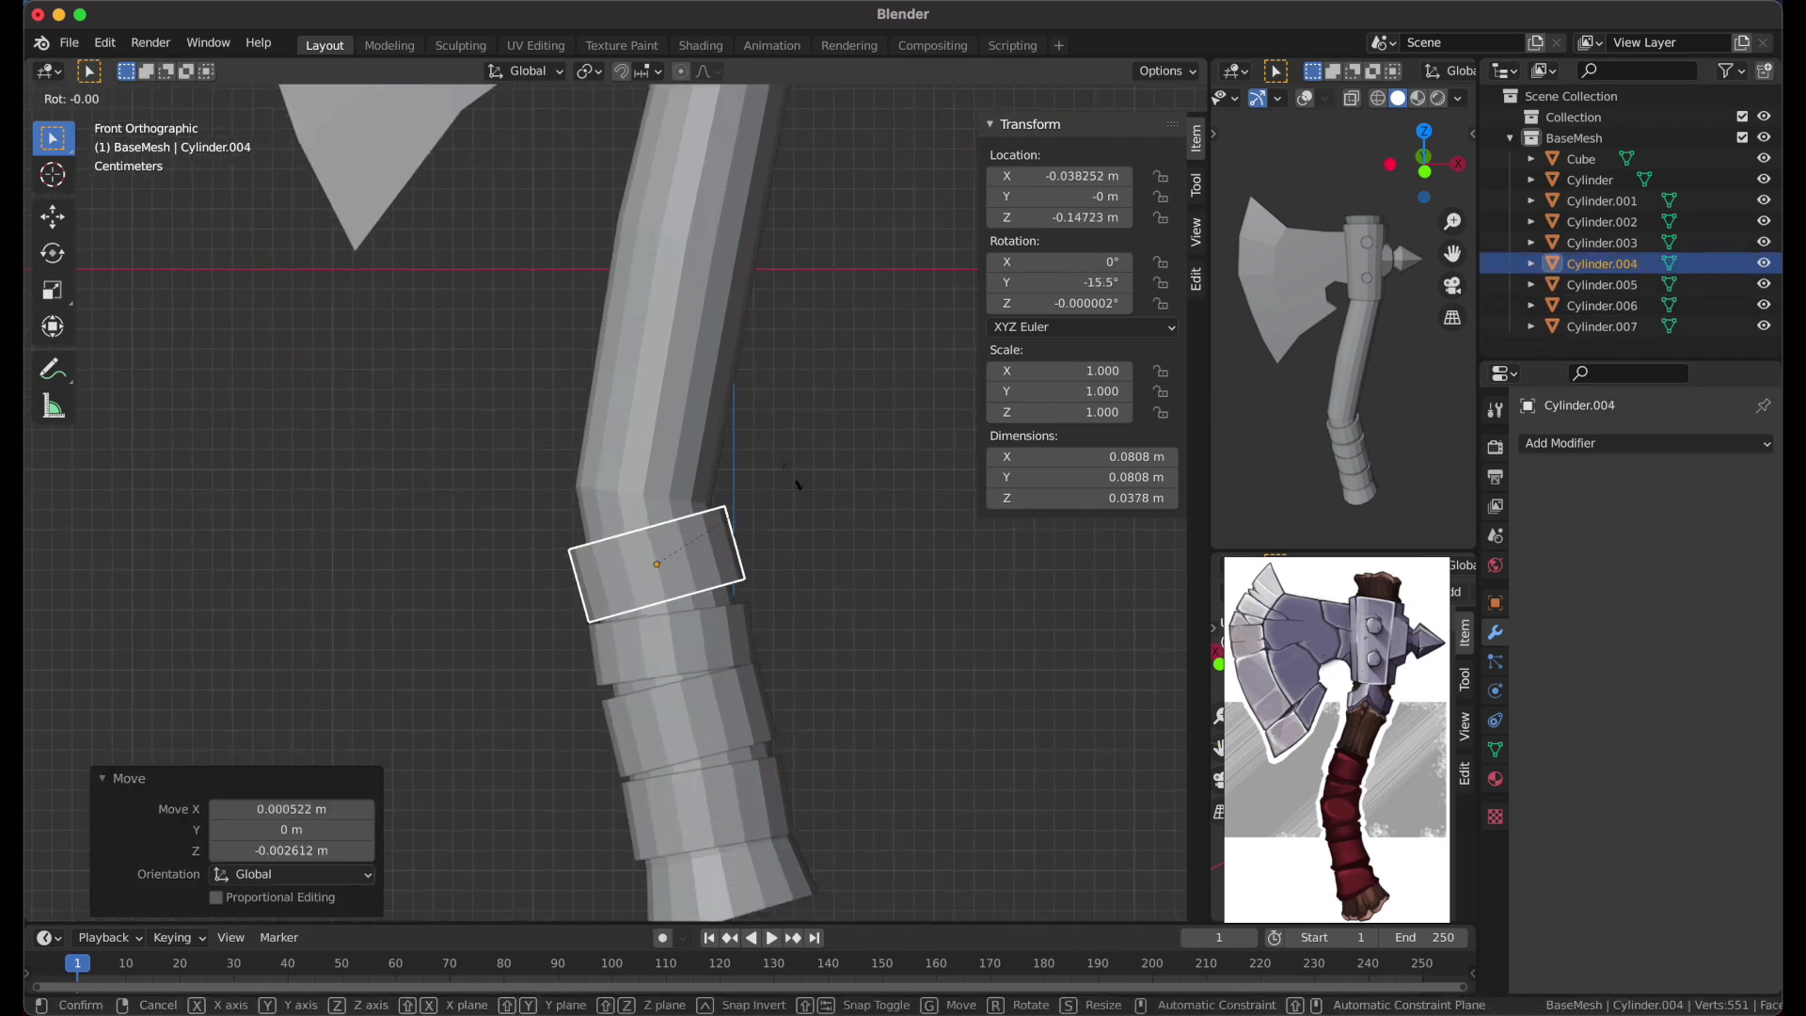
pyautogui.click(769, 372)
pyautogui.press('Tab')
pyautogui.click(742, 377)
pyautogui.press('Tab')
pyautogui.hotkey('shift', 'z')
pyautogui.click(780, 391)
pyautogui.hotkey('shift', 'z')
pyautogui.moveTo(794, 400)
pyautogui.mouseDown(button='middle')
pyautogui.moveTo(871, 552)
pyautogui.moveTo(820, 505)
pyautogui.mouseUp(button='middle')
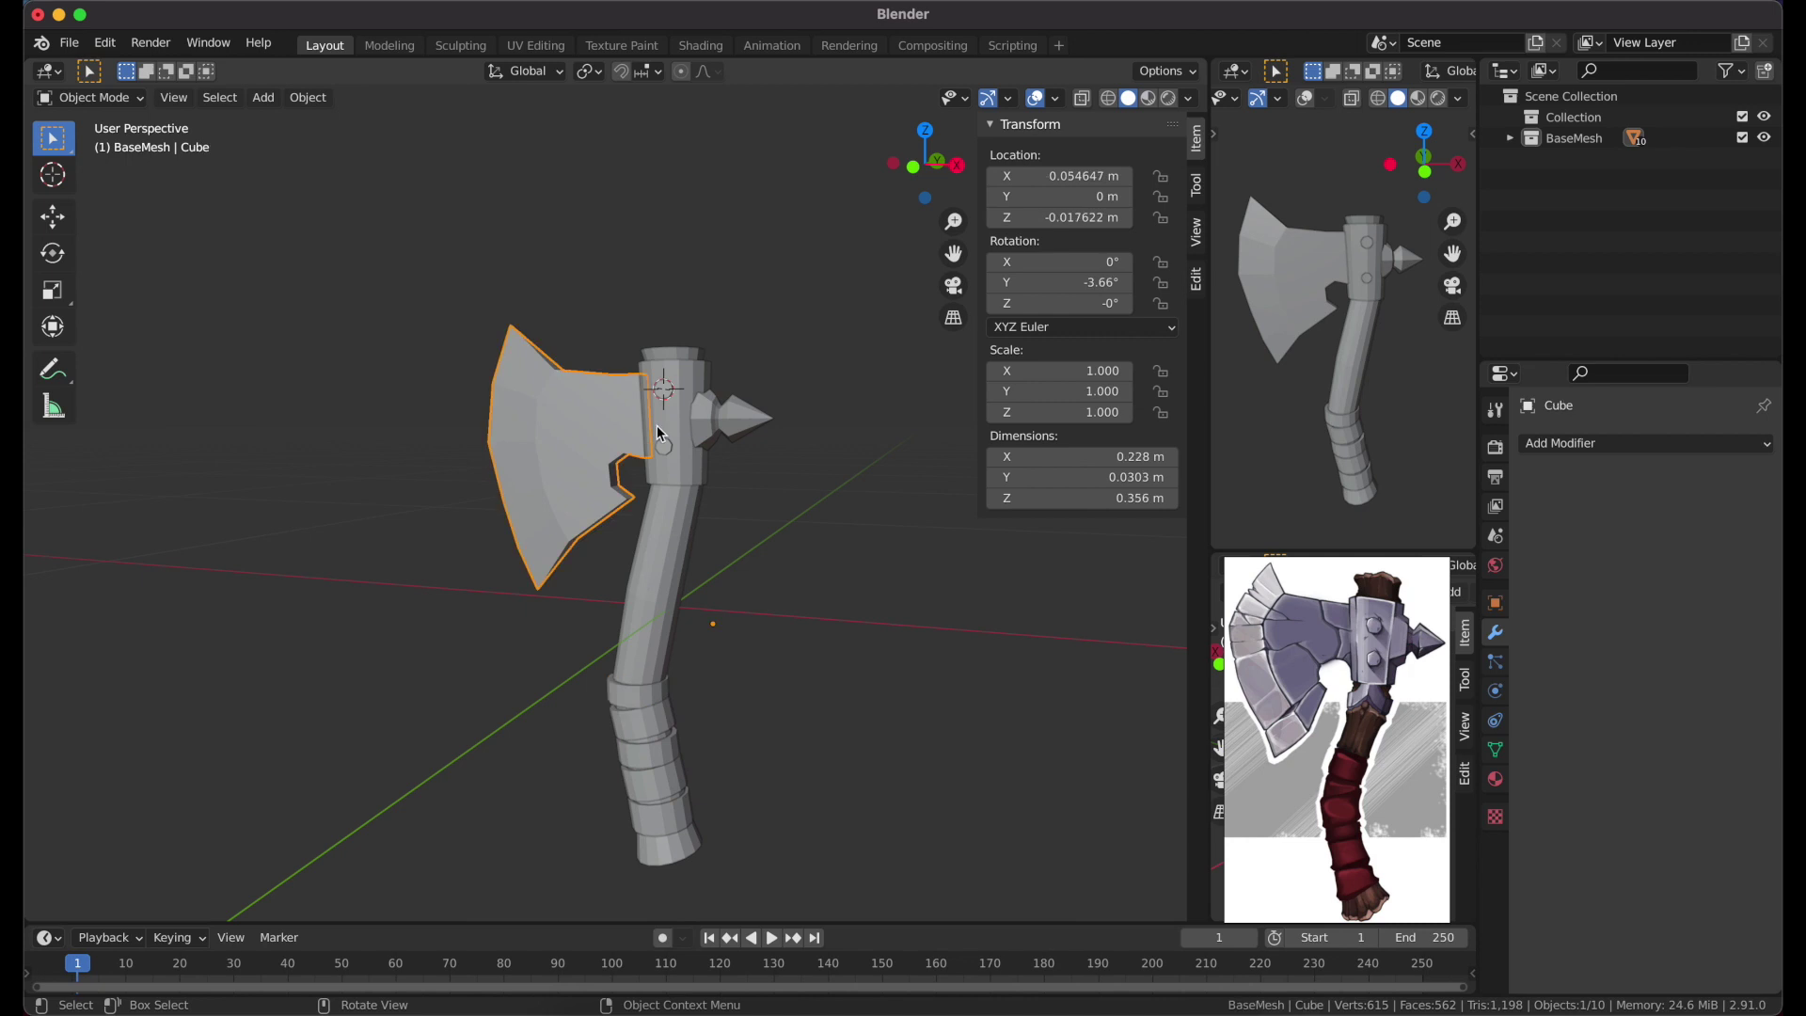
# Duplicate a grip band and place it, tilted, just under the collar
pyautogui.click(672, 551)
pyautogui.press('KP_Decimal')
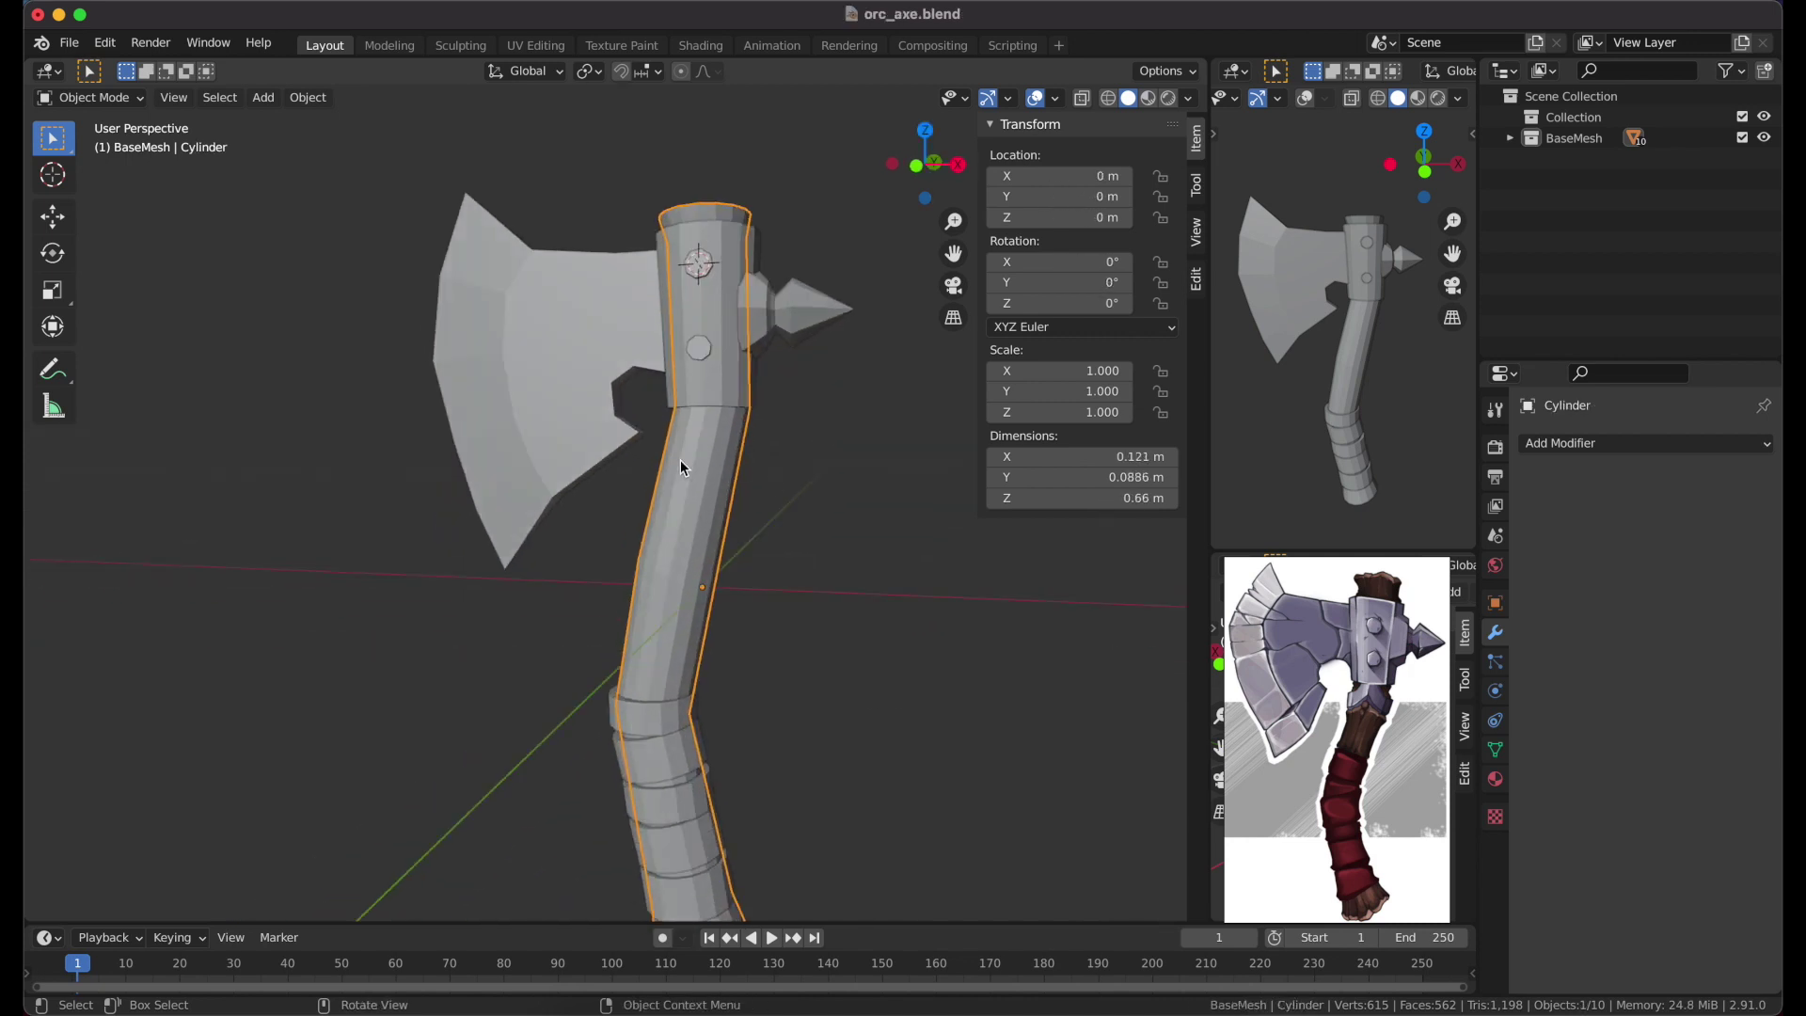
pyautogui.press('KP_1')
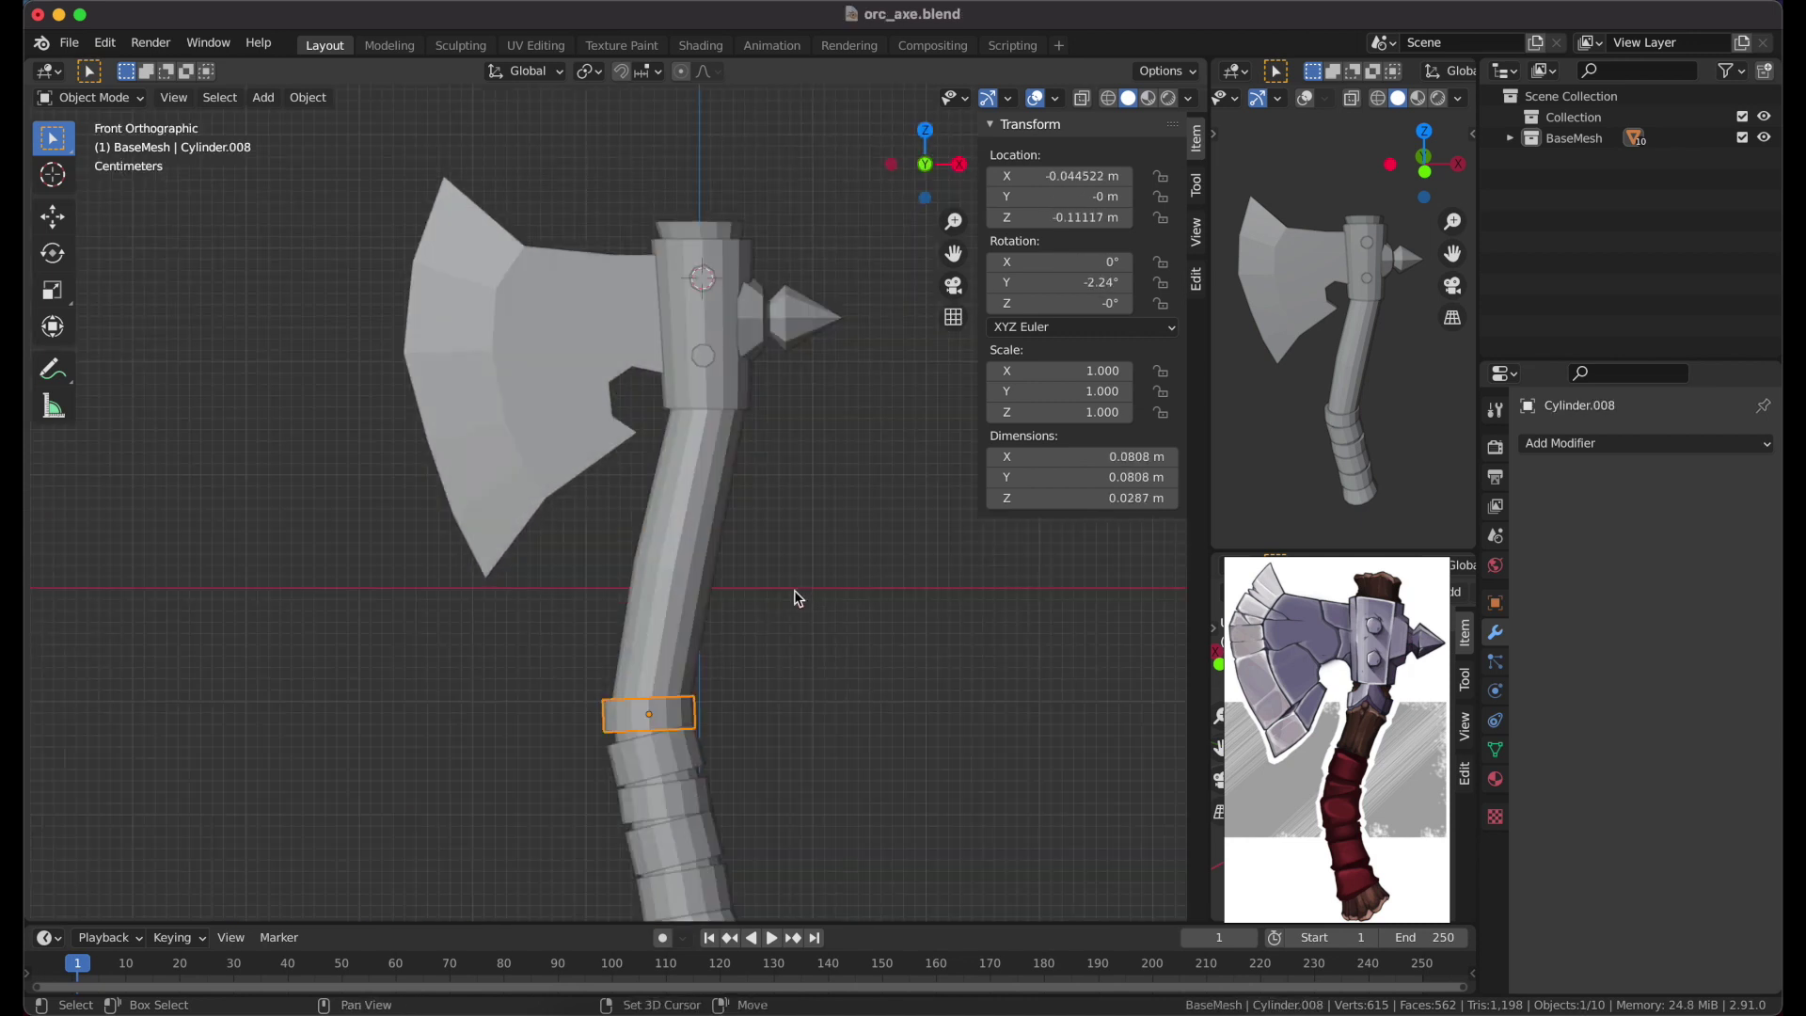
pyautogui.hotkey('shift', 'd')
pyautogui.click(844, 346)
pyautogui.press('r')
pyautogui.click(863, 375)
pyautogui.scroll(3, 864, 374)
# Extrude a tab from two front faces of the new band
pyautogui.press('Tab')
pyautogui.moveTo(858, 375); pyautogui.dragTo(617, 477, button='middle')
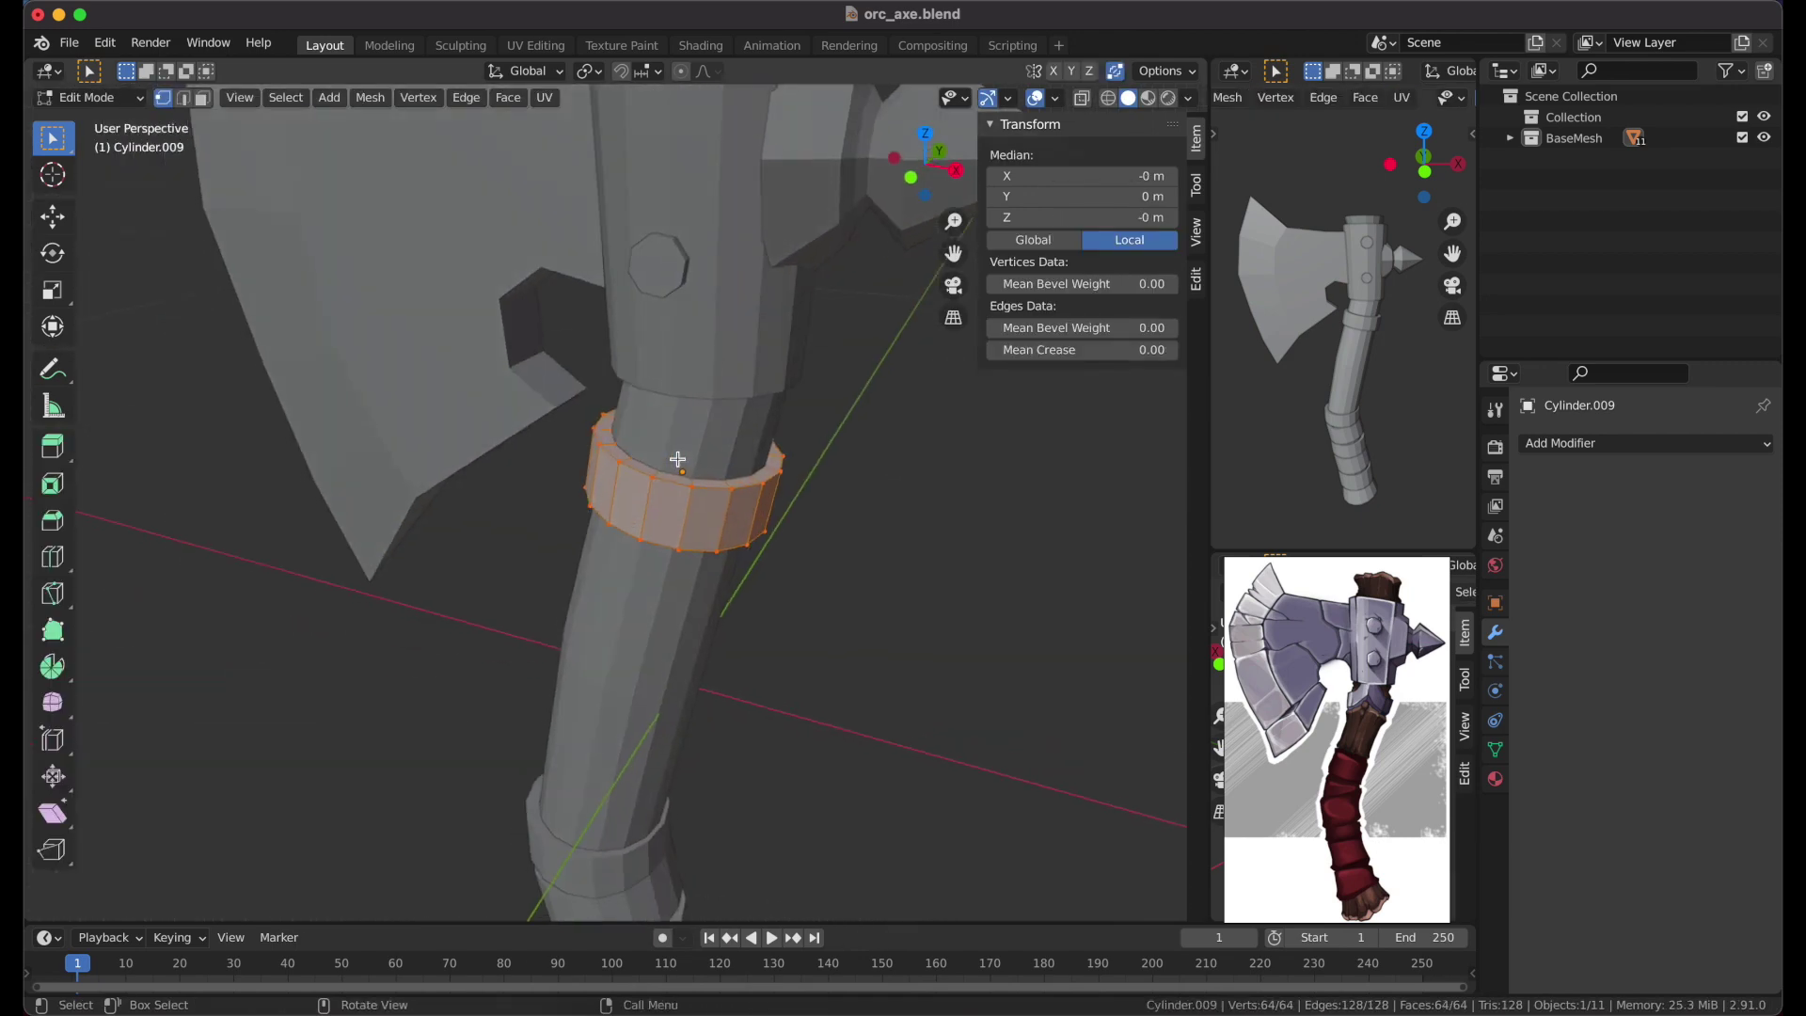
pyautogui.keyDown('shift'); pyautogui.click(667, 467); pyautogui.keyUp('shift')
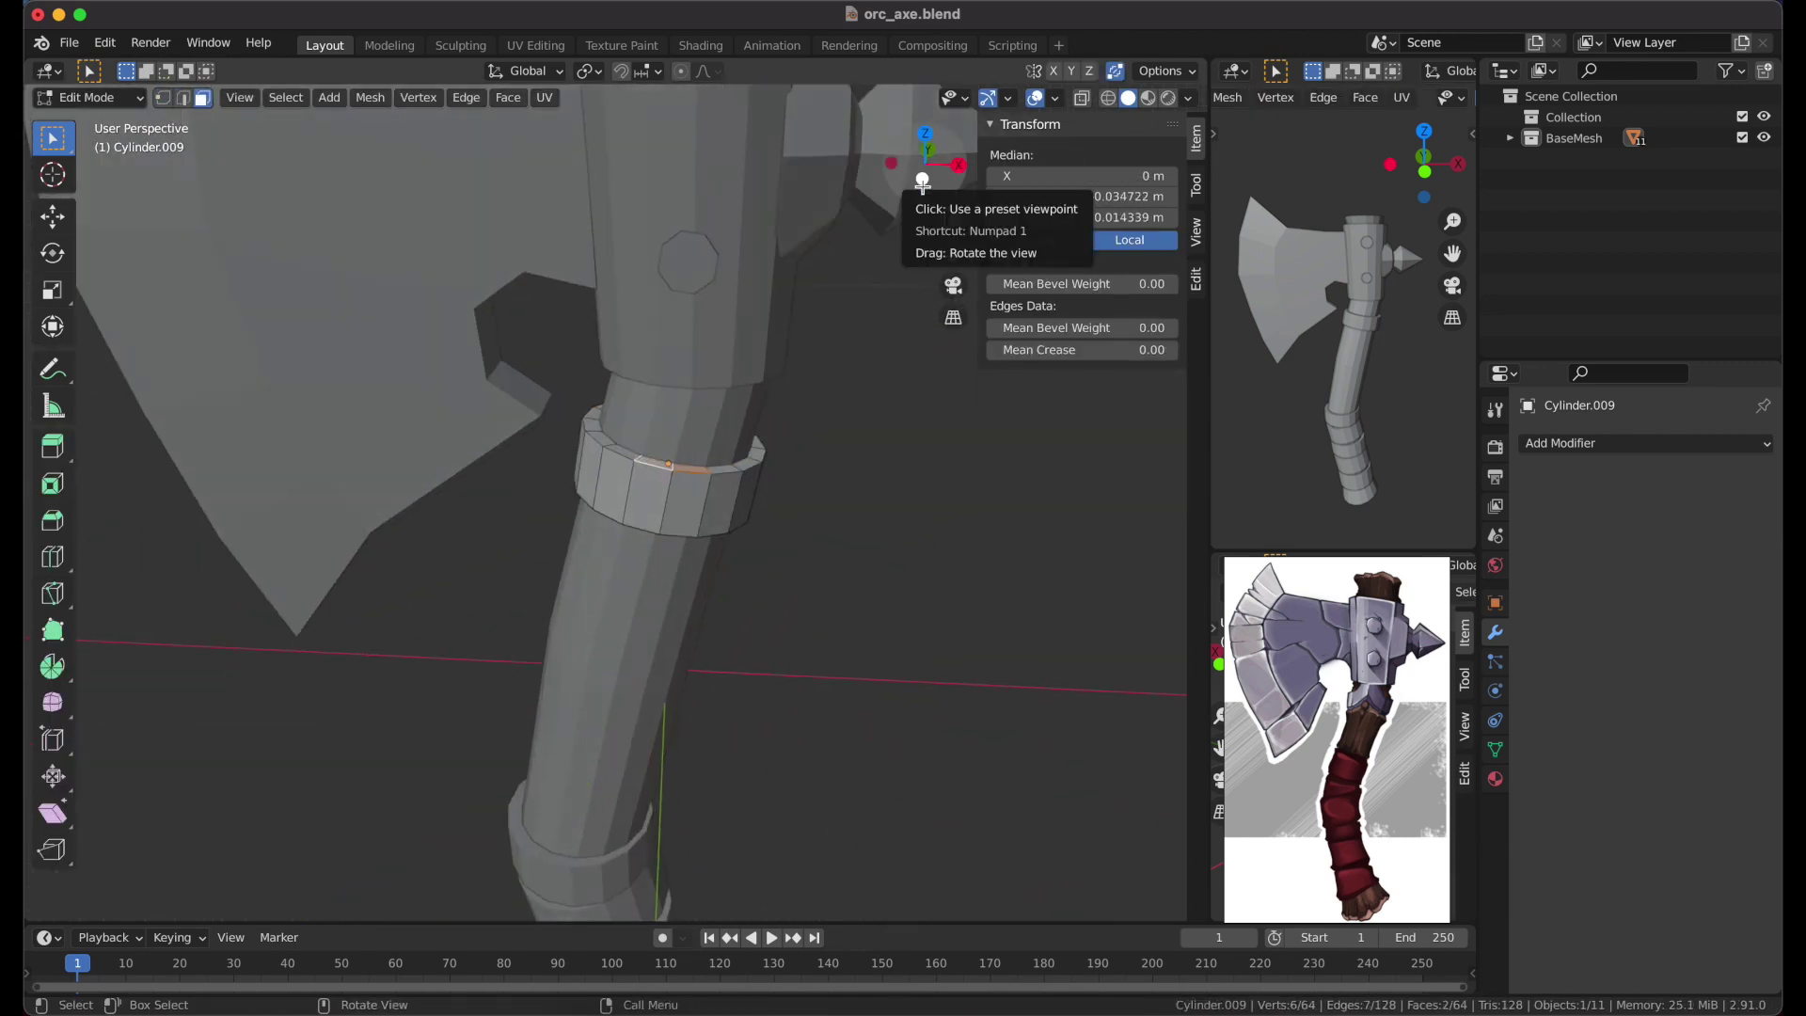
pyautogui.click(913, 174)
pyautogui.click(790, 350)
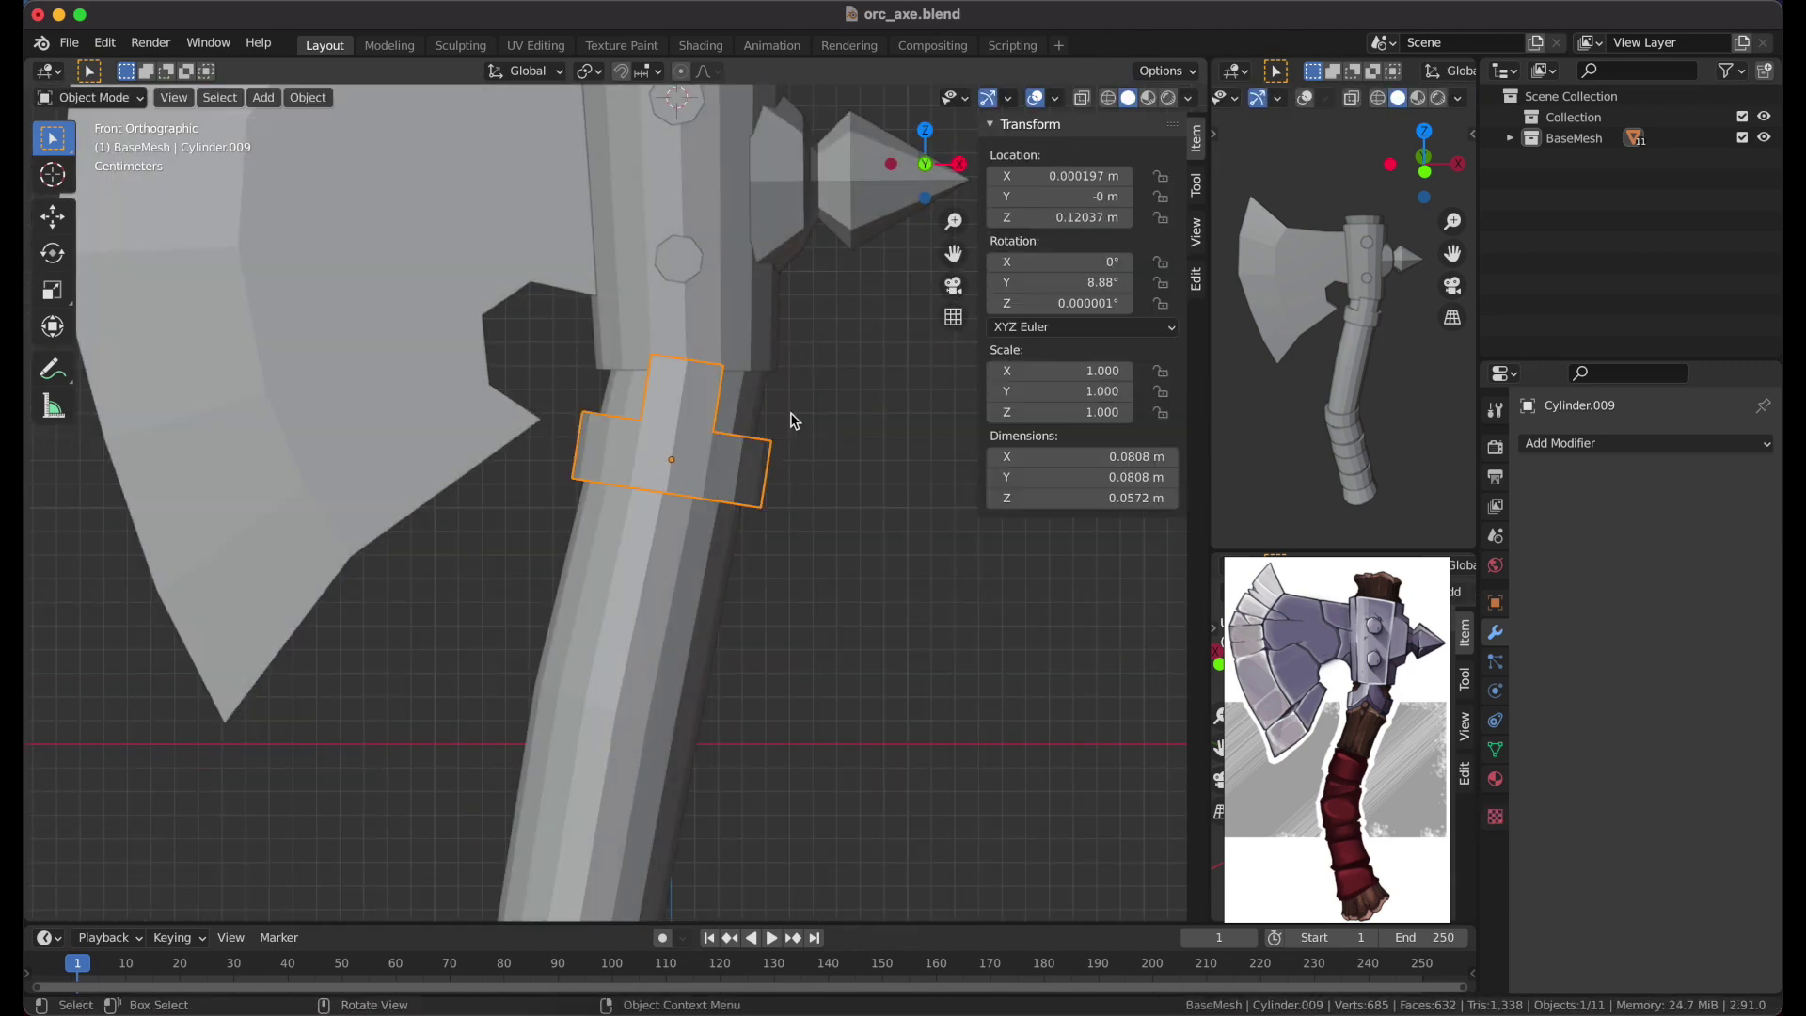
pyautogui.scroll(2, 793, 415)
# In X-ray, box-select one half of the band's vertices and delete them
pyautogui.press('1')
pyautogui.click(621, 459)
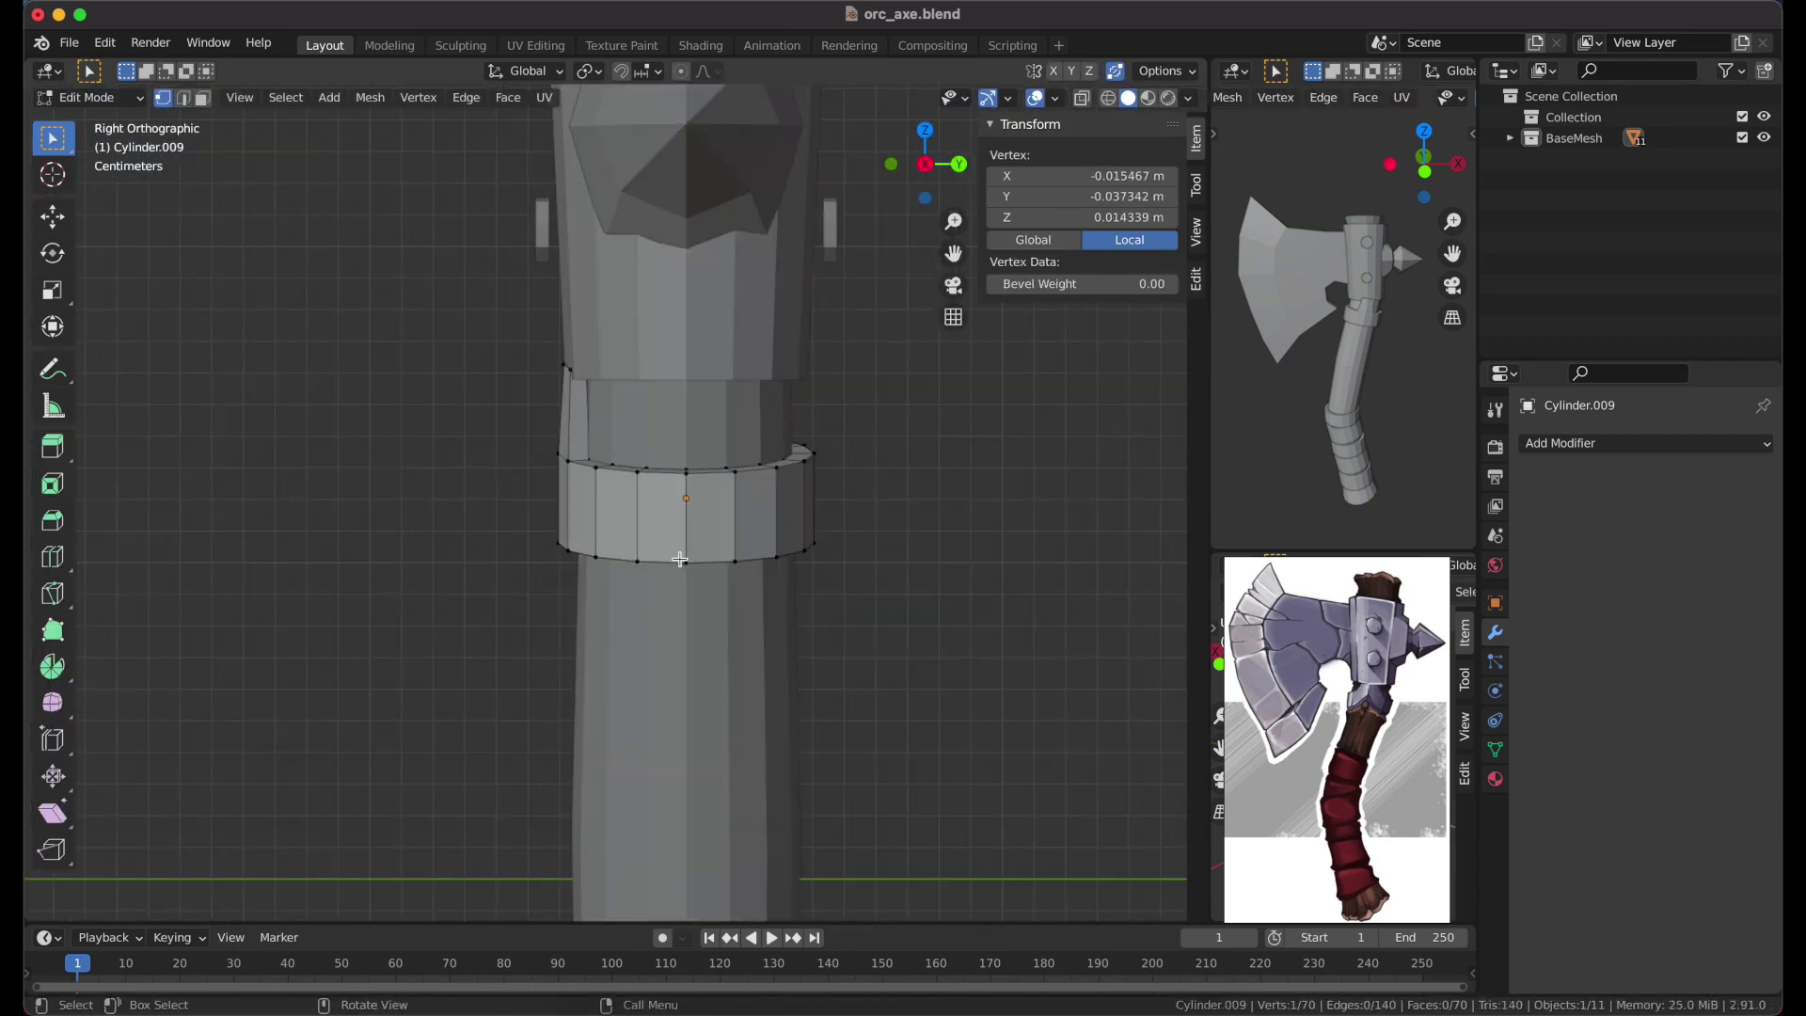
pyautogui.hotkey('alt', 'z')
pyautogui.moveTo(648, 602); pyautogui.dragTo(917, 310)
pyautogui.press('x')
pyautogui.click(919, 299)
pyautogui.press('KP_1')
pyautogui.click(1601, 446)
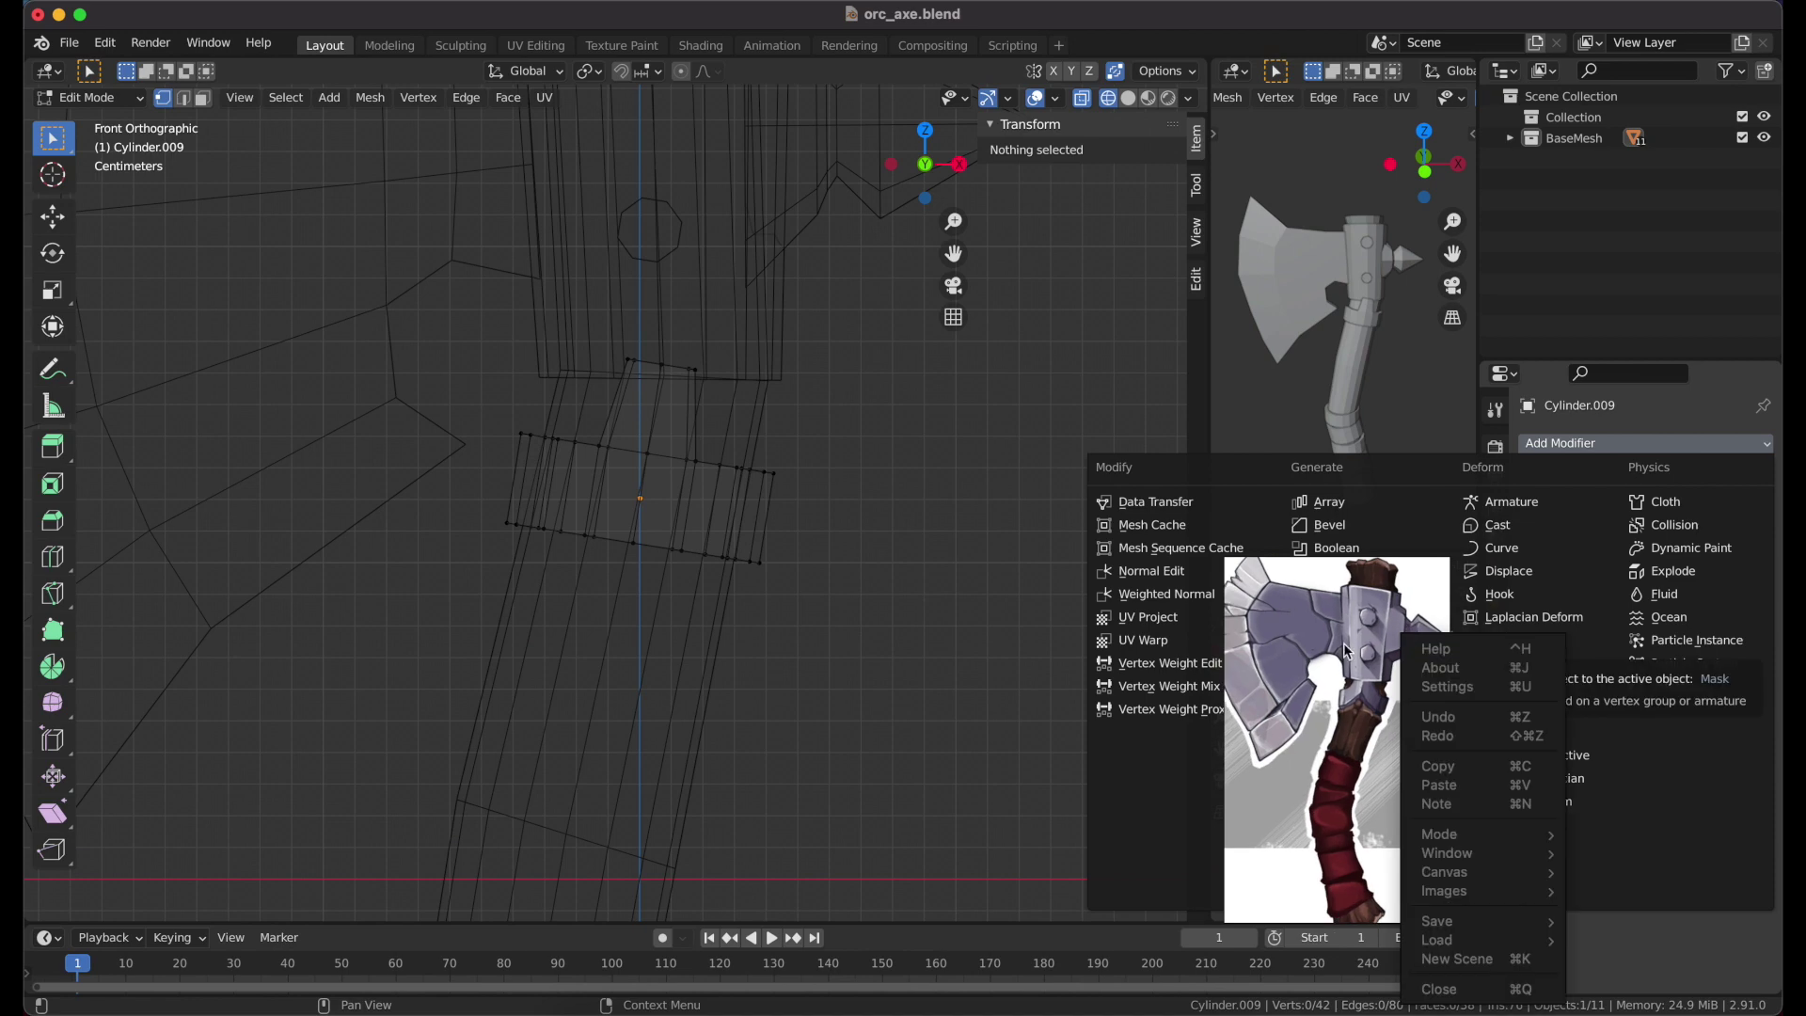
# Add a Mirror modifier on the Y axis with Cylinder as mirror object and Clipping on
pyautogui.click(1326, 663)
pyautogui.hotkey('alt', 'z')
pyautogui.moveTo(884, 527); pyautogui.dragTo(924, 537, button='middle')
pyautogui.click(1679, 588)
pyautogui.click(1655, 618)
pyautogui.click(1680, 510)
pyautogui.click(1620, 611)
pyautogui.press('KP_1')
# Lower the tab's bottom vertices using proportional editing falloff
pyautogui.hotkey('alt', 'z')
pyautogui.moveTo(602, 595); pyautogui.dragTo(698, 503)
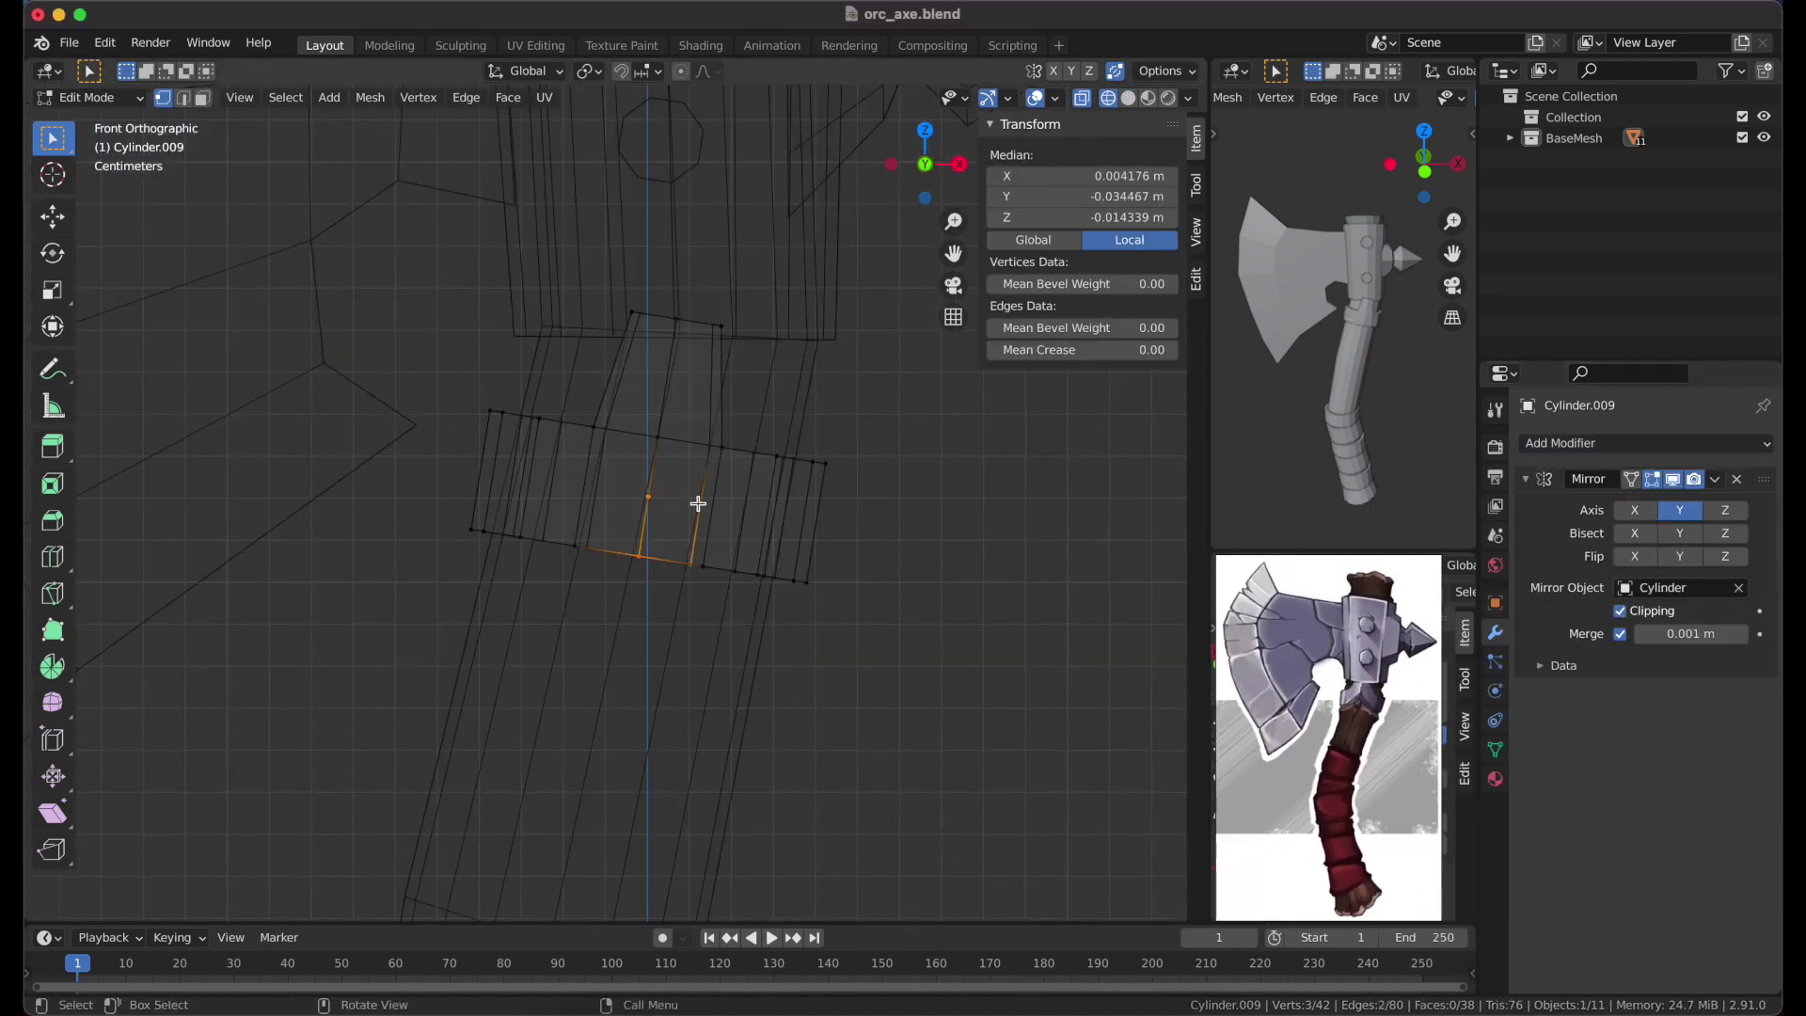
pyautogui.click(682, 207)
pyautogui.hotkey('alt', 'z')
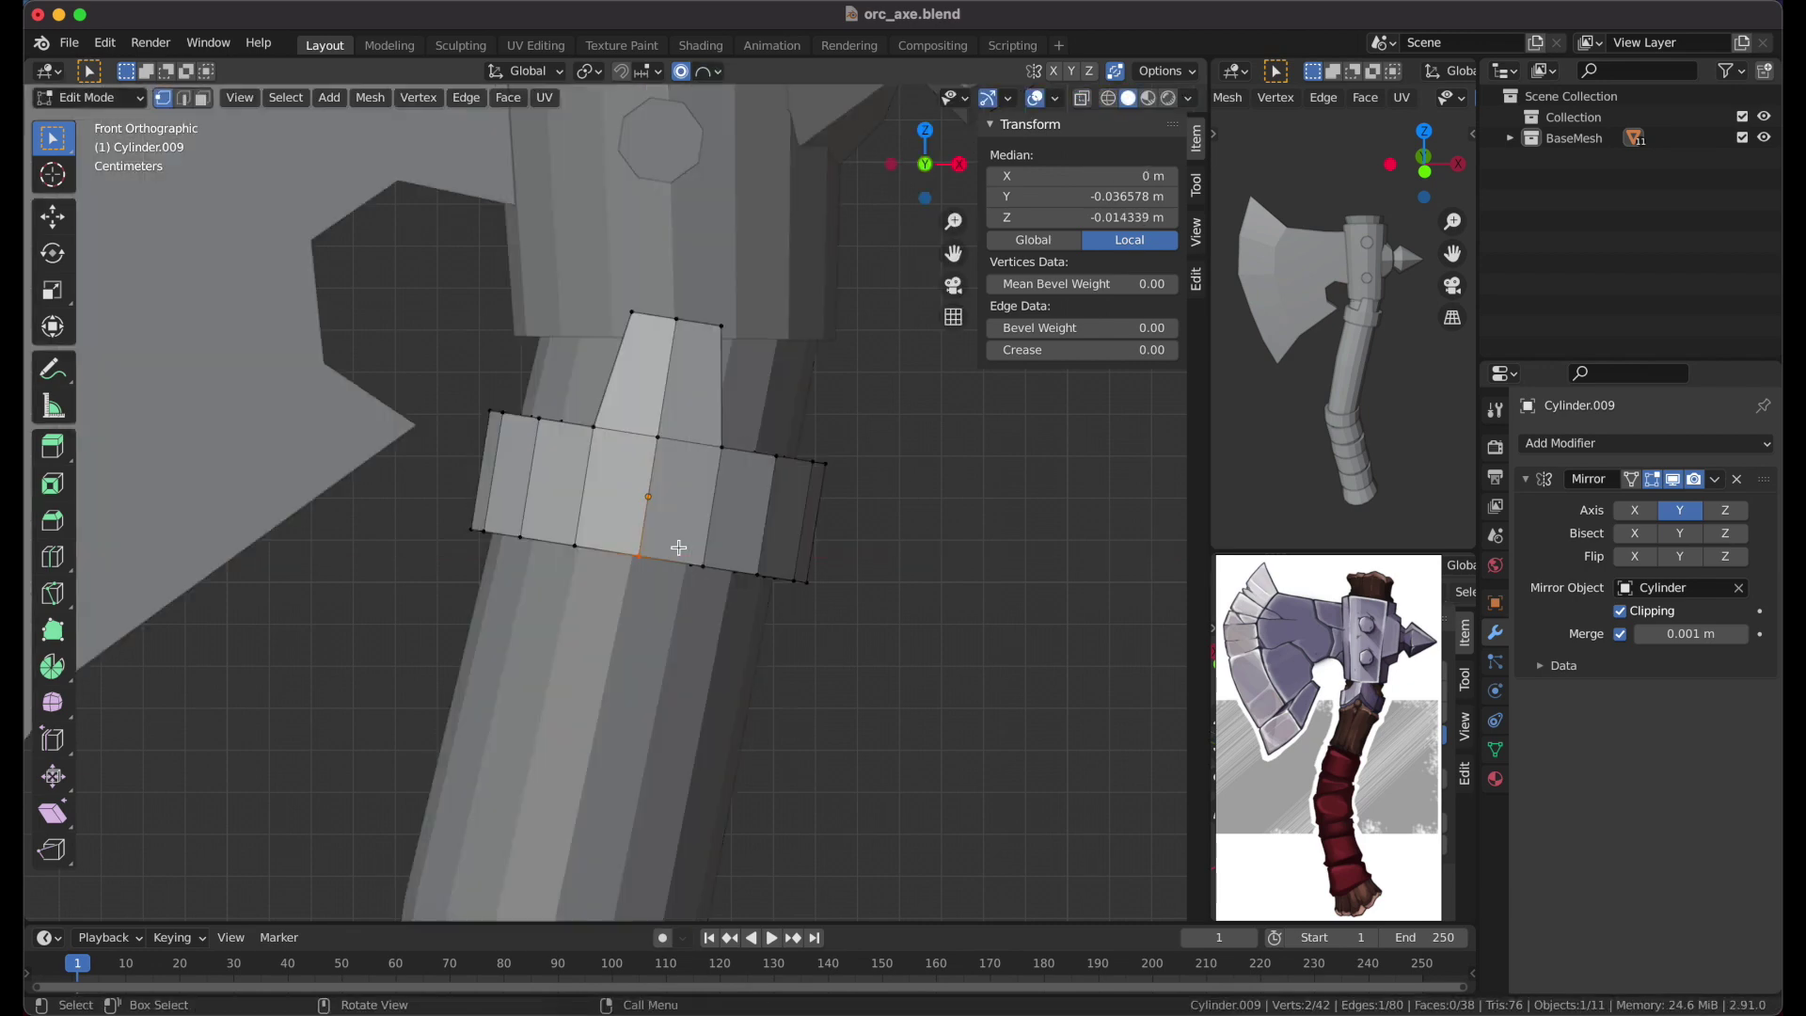
pyautogui.click(765, 618)
pyautogui.click(728, 569)
pyautogui.hotkey('alt', 'z')
# Bend the ring's edge vertices along Z into a point with sphere falloff
pyautogui.keyDown('shift'); pyautogui.moveTo(442, 527); pyautogui.dragTo(483, 375); pyautogui.keyUp('shift')
pyautogui.click(705, 70)
pyautogui.click(658, 179)
pyautogui.hotkey('alt', 'z')
pyautogui.press('g')
pyautogui.press('z')
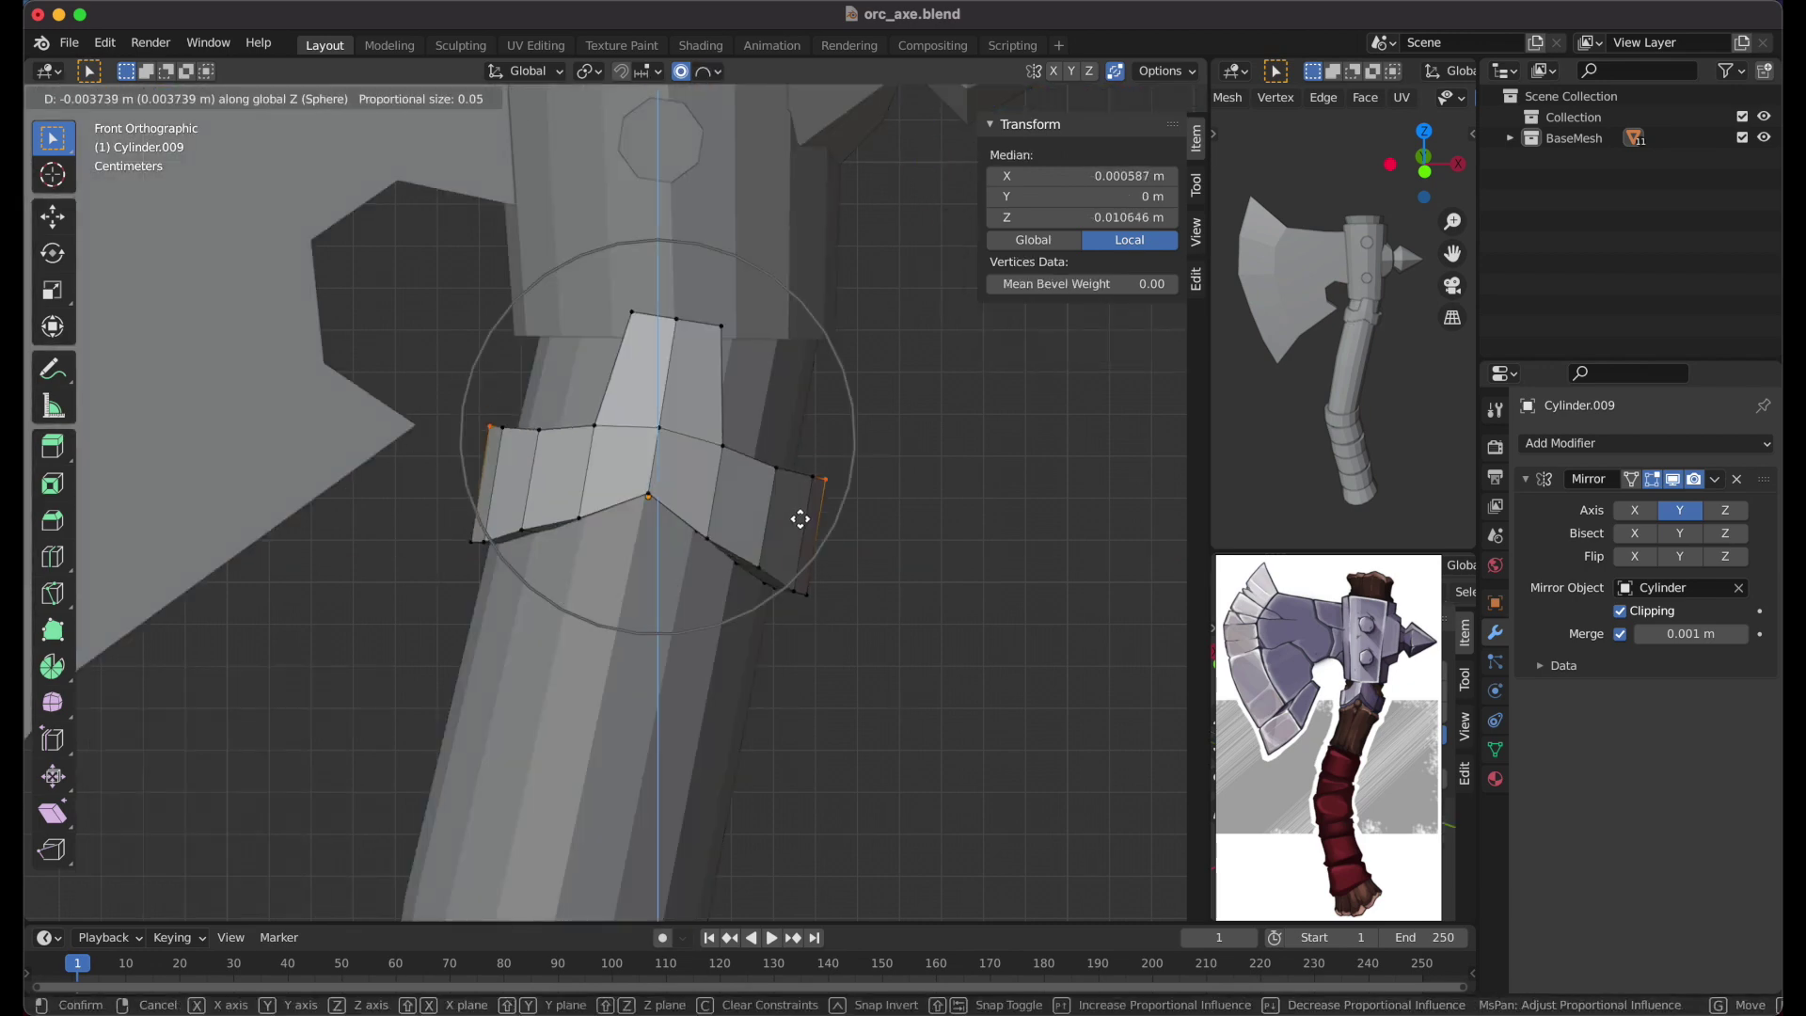
pyautogui.click(796, 561)
# Scale the point's edges together and reposition the ring's bottom edge
pyautogui.hotkey('alt', 'z')
pyautogui.hotkey('alt', 'z')
pyautogui.press('s')
pyautogui.click(729, 319)
pyautogui.moveTo(730, 319)
pyautogui.mouseDown(button='middle')
pyautogui.moveTo(746, 330)
pyautogui.moveTo(611, 583)
pyautogui.moveTo(633, 553)
pyautogui.mouseUp(button='middle')
pyautogui.press('Tab')
pyautogui.press('Tab')
pyautogui.click(526, 565)
pyautogui.press('g')
pyautogui.click(626, 611)
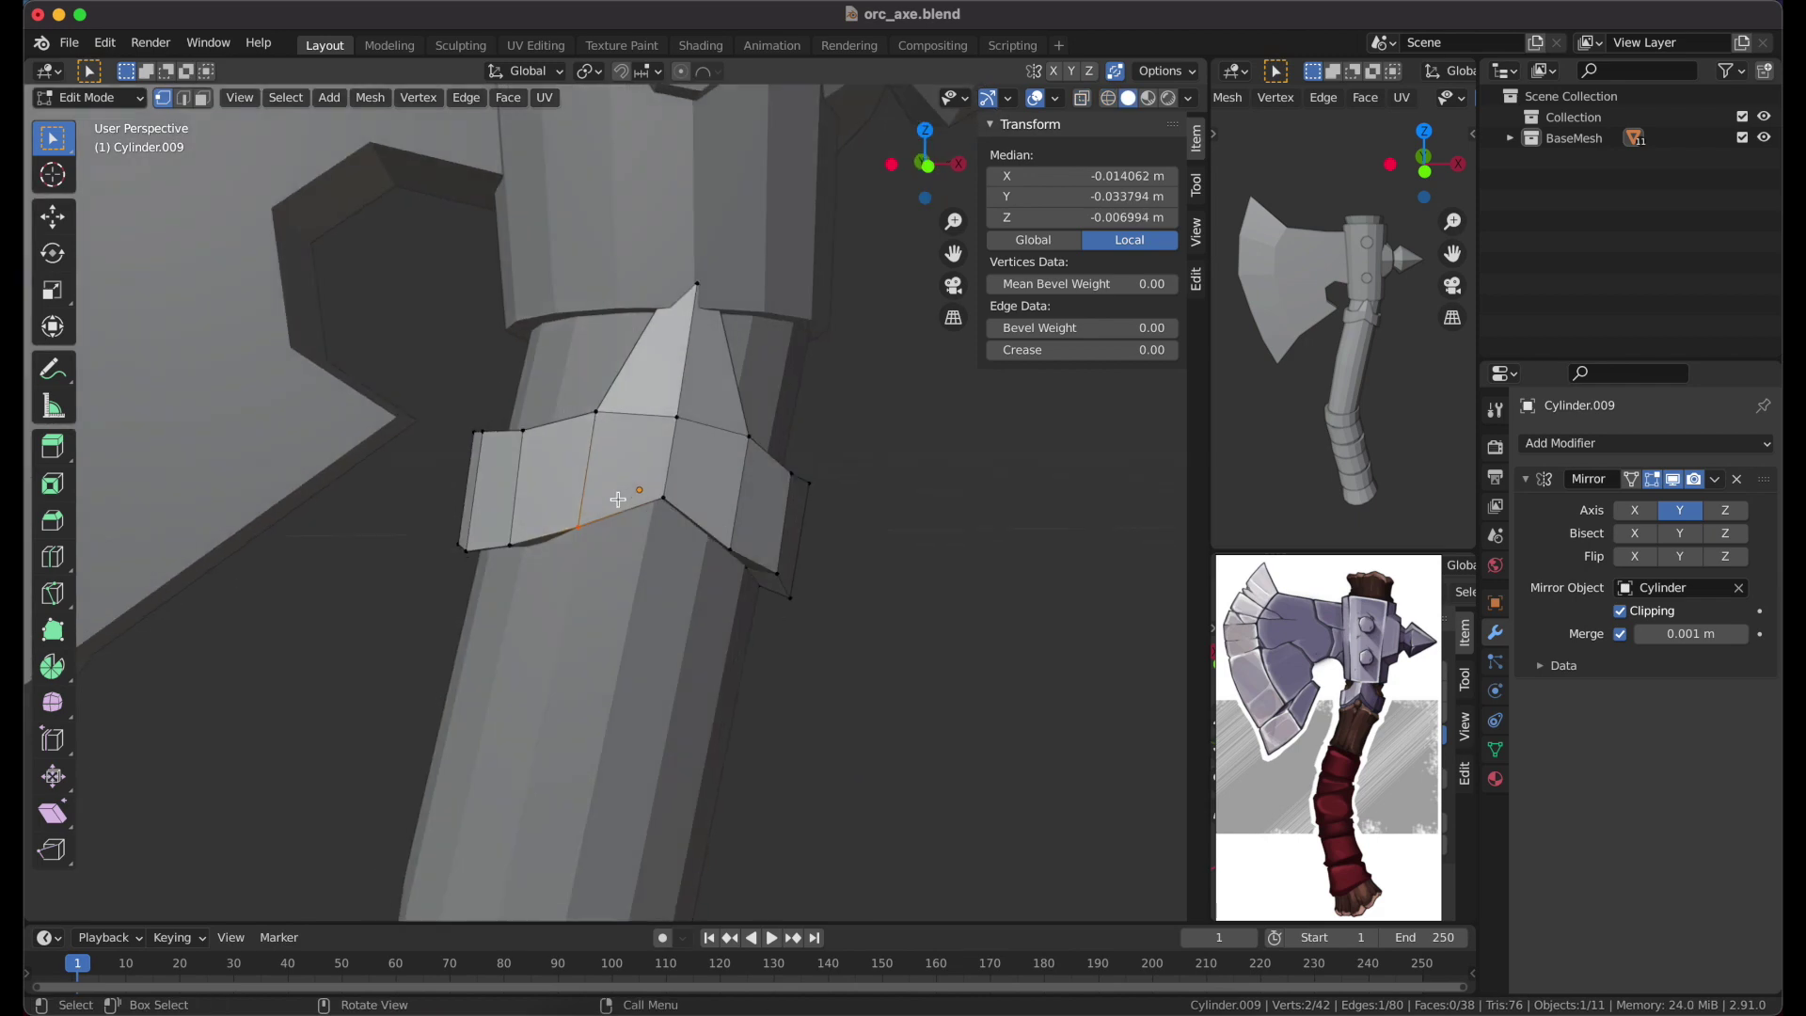
# Refine the point's position so the strap hugs the handle, then leave Edit Mode
pyautogui.hotkey('alt', 'z')
pyautogui.hotkey('alt', 'z')
pyautogui.press('g')
pyautogui.hotkey('alt', 'z')
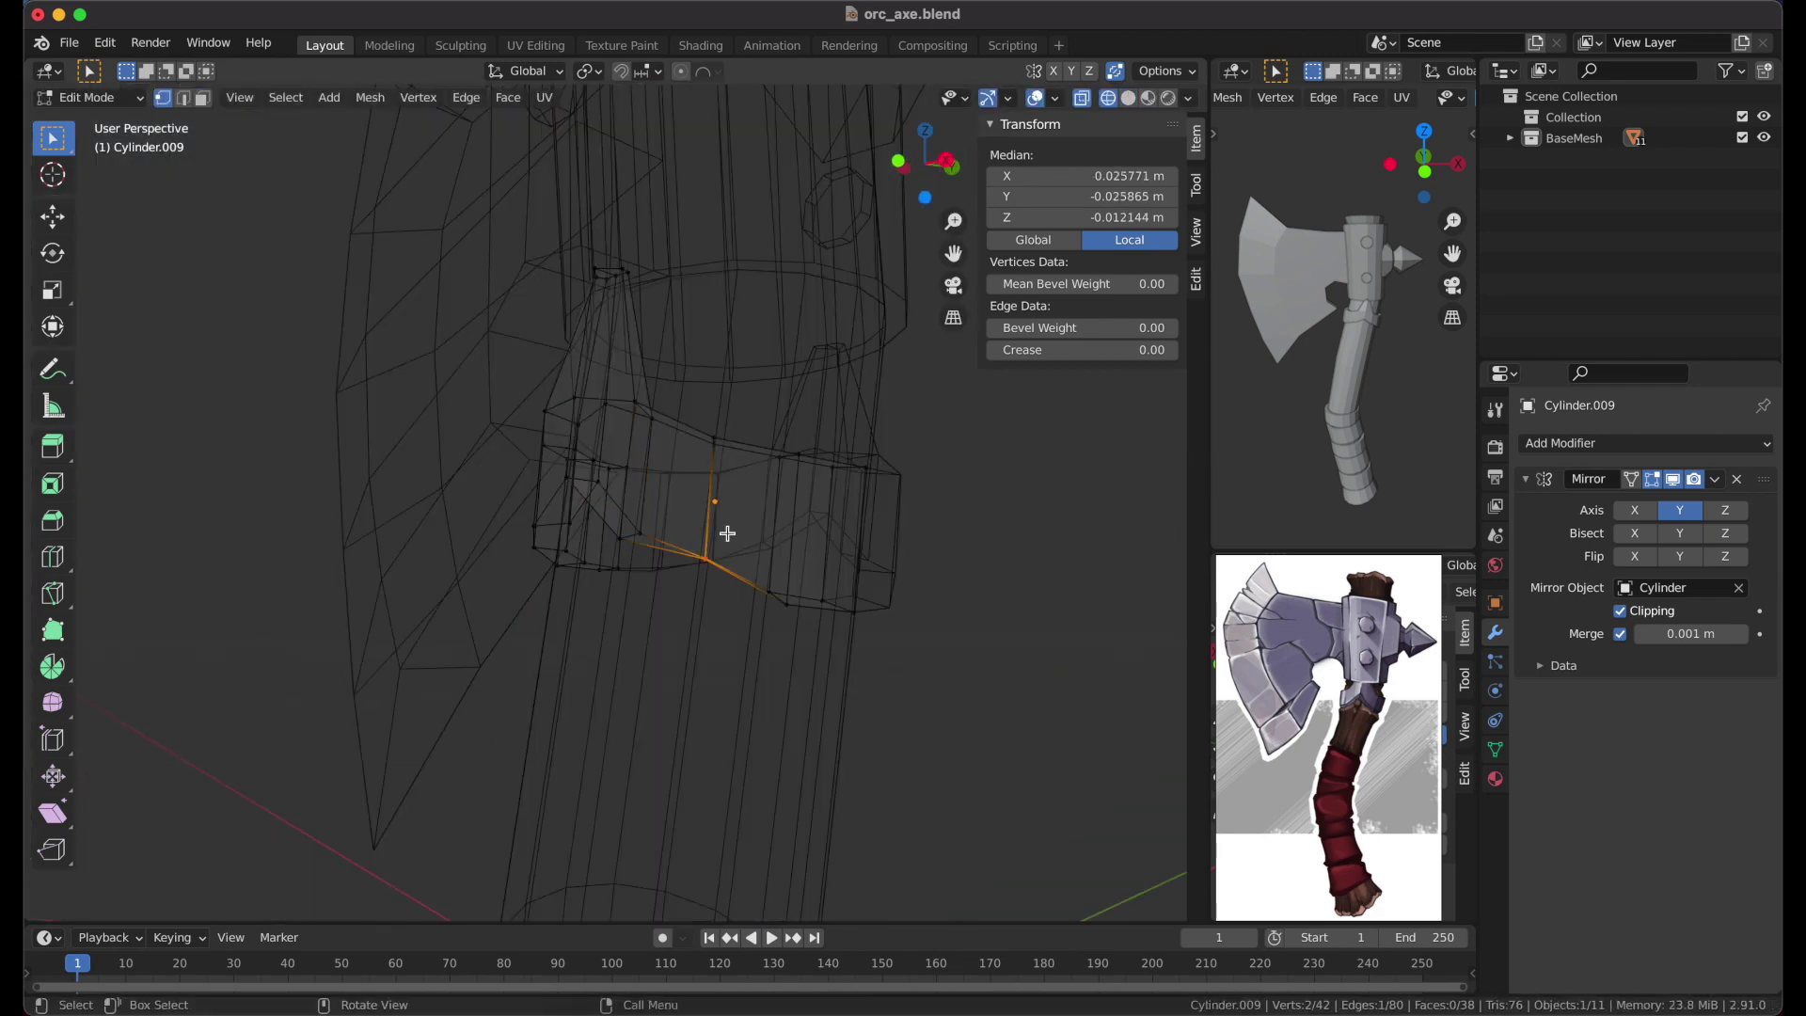
pyautogui.hotkey('alt', 'z')
pyautogui.click(743, 546)
pyautogui.moveTo(743, 546); pyautogui.dragTo(746, 564, button='middle')
pyautogui.hotkey('alt', 'z')
pyautogui.hotkey('alt', 'z')
pyautogui.press('Tab')
# Save the file and show the copied BaseMesh.001 collection
pyautogui.scroll(-4, 747, 561)
pyautogui.hotkey('ctrl', 's')
pyautogui.click(1505, 160)
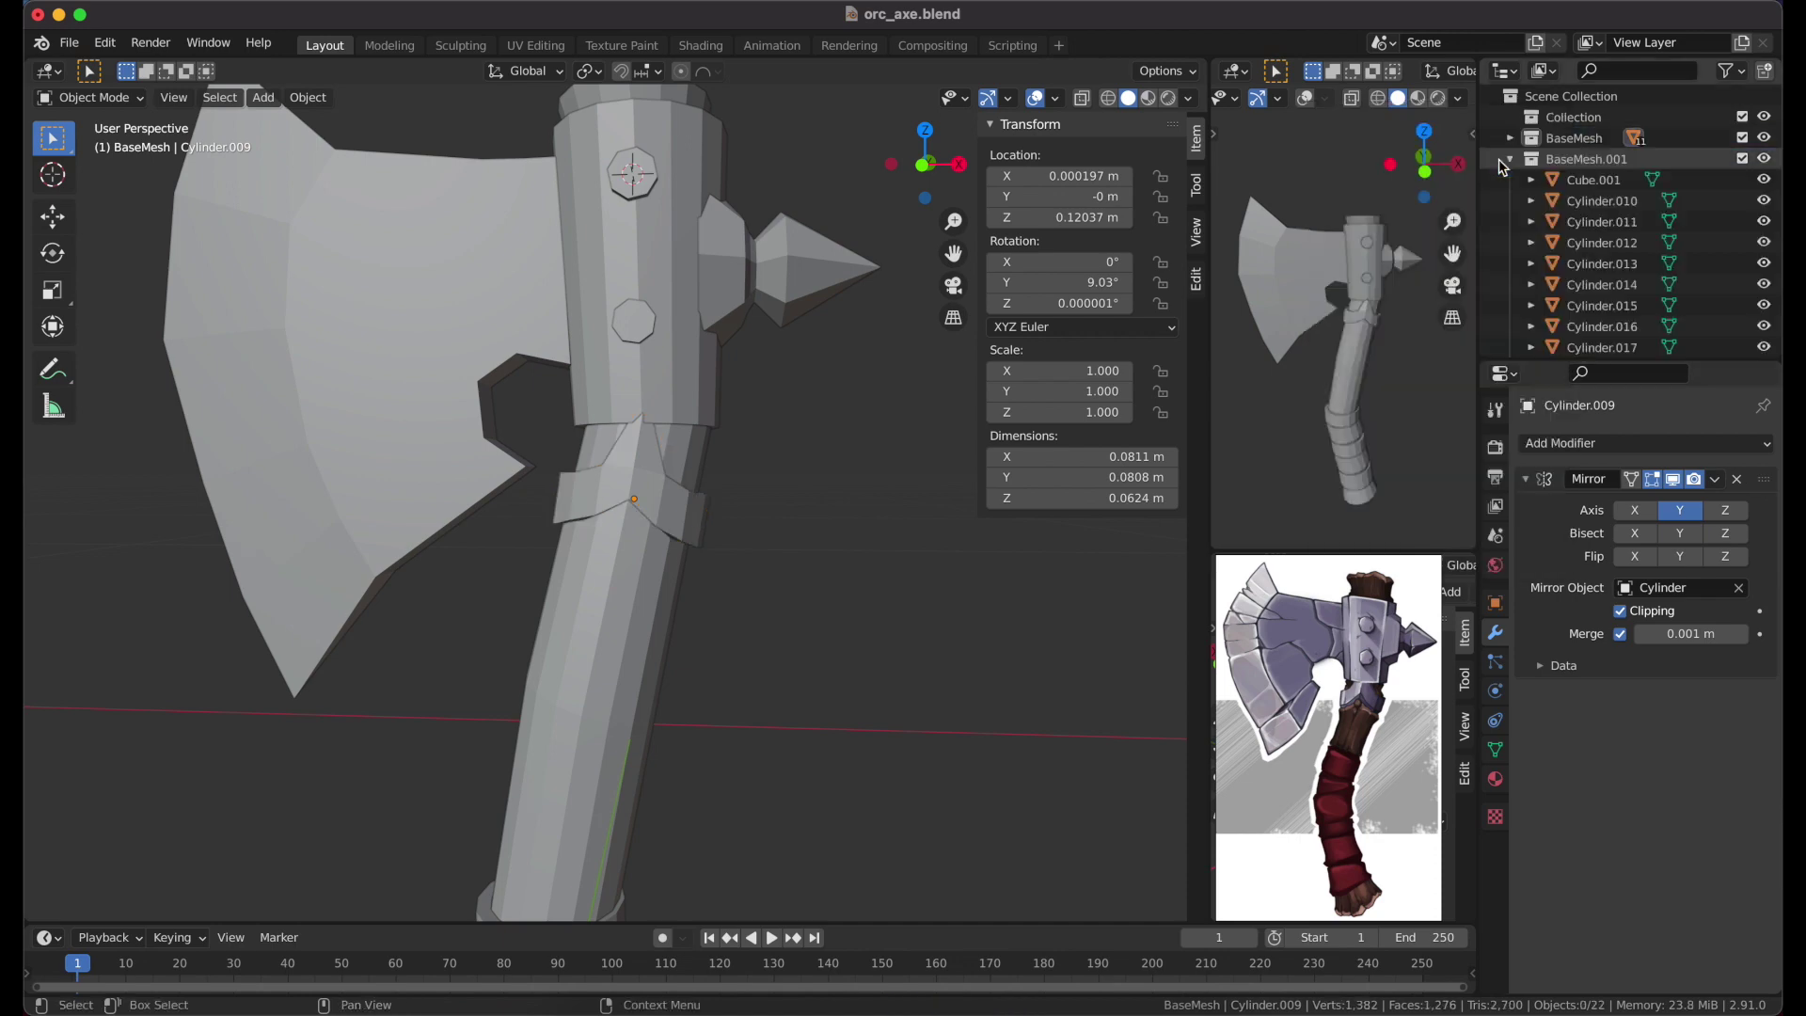